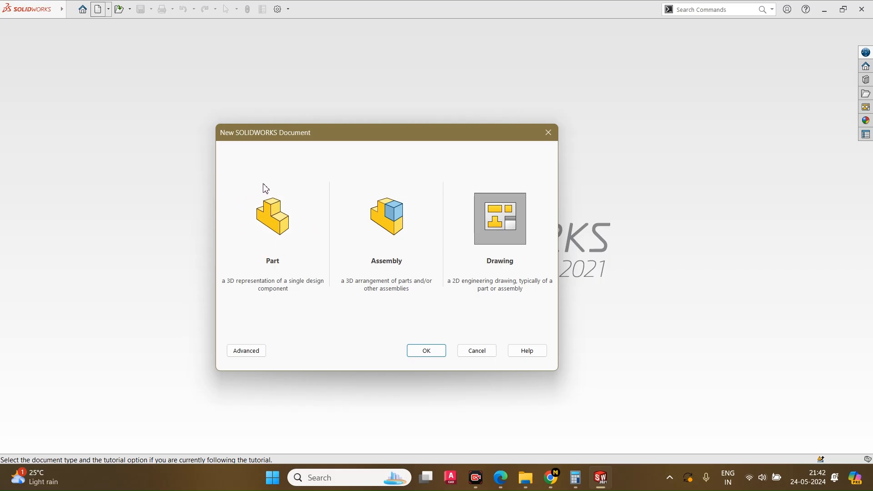
Step: Create a new part document
left_click(284, 225)
left_click(419, 353)
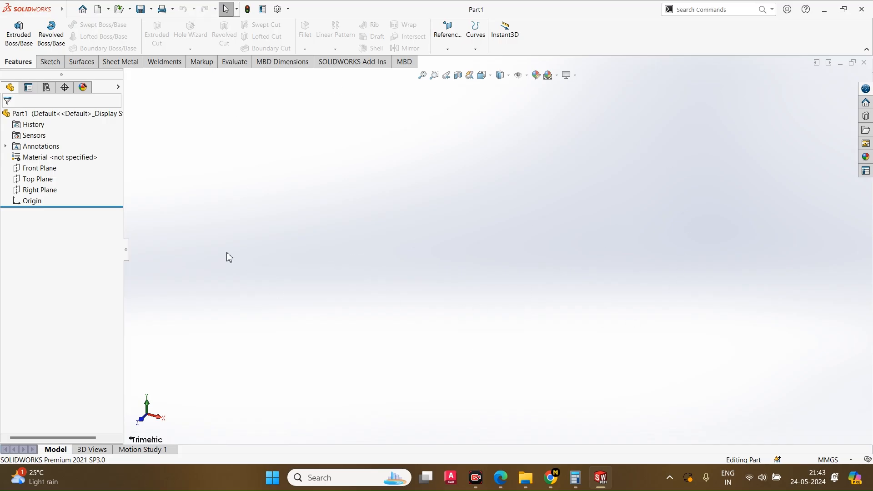
Step: Switch the part's unit system to IPS and back to MMGS through the quick unit selector
left_click(821, 461)
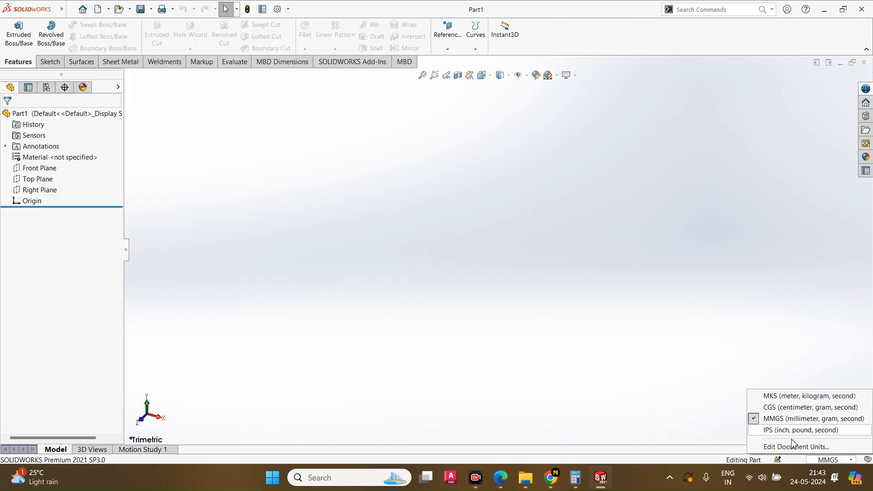
left_click(793, 430)
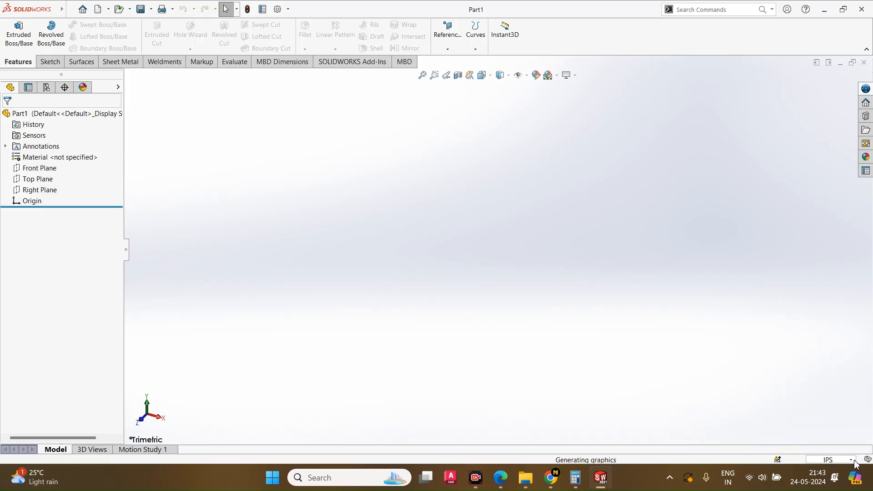
left_click(831, 461)
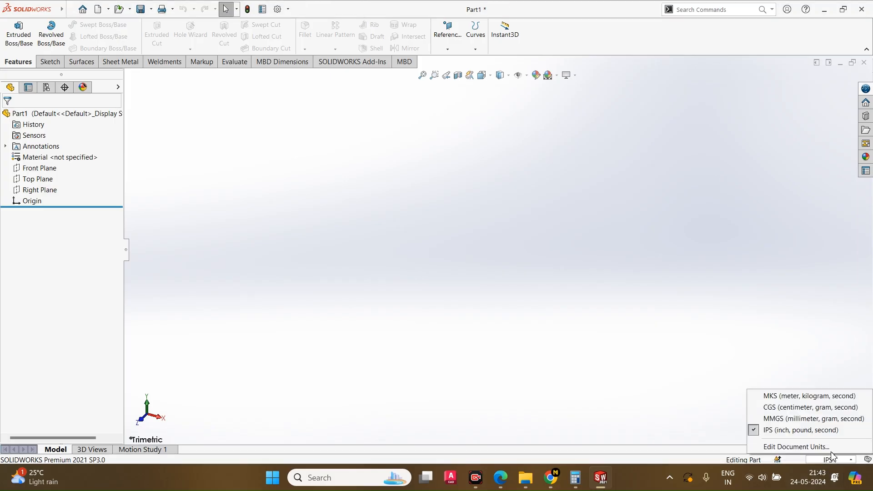
left_click(802, 422)
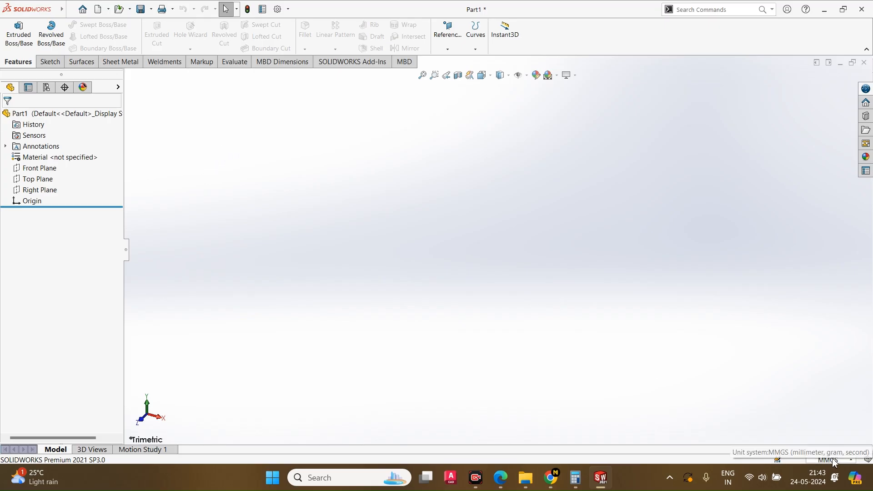
Step: In the document properties' unit settings, try the IPS system, return to MMGS and accept the settings
left_click(289, 10)
left_click(297, 22)
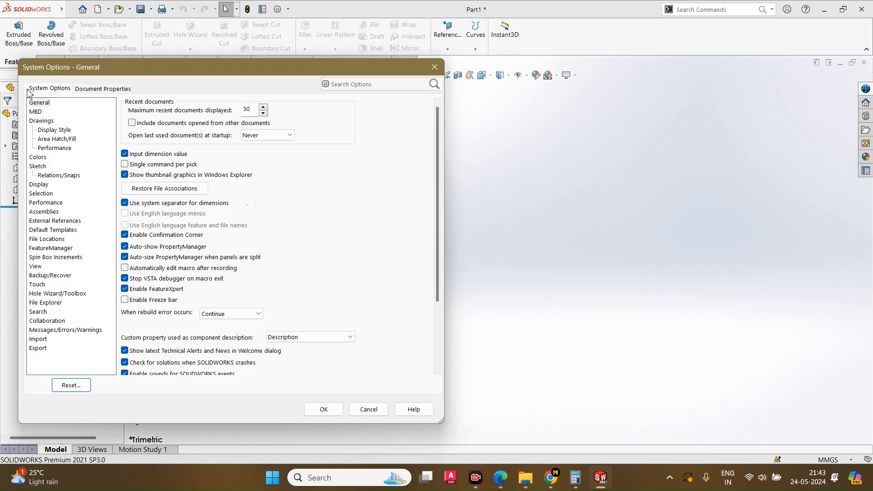
left_click(94, 90)
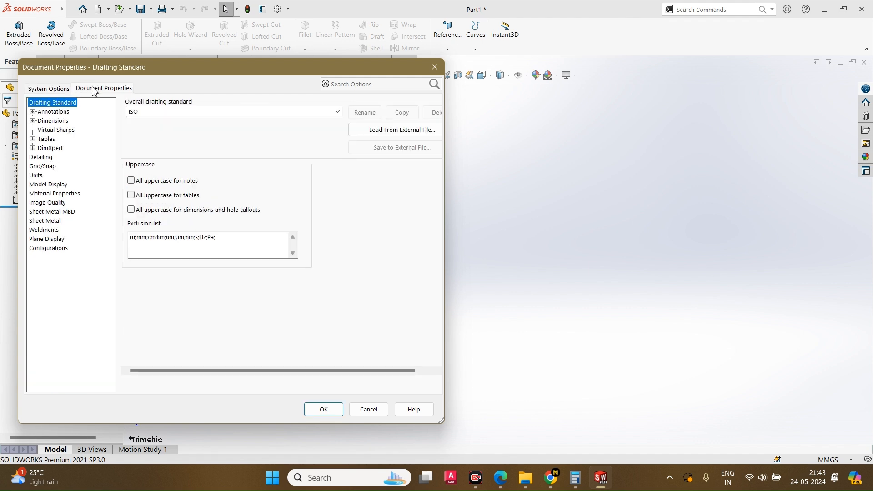
left_click(35, 176)
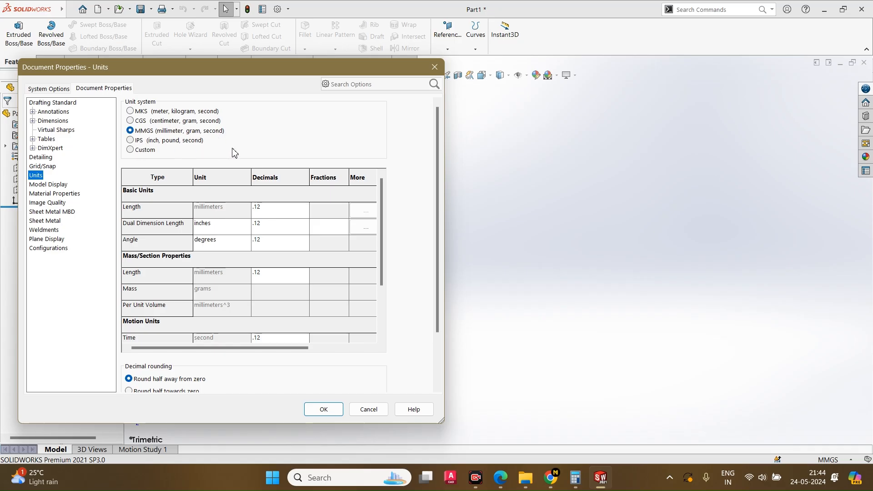
left_click(144, 141)
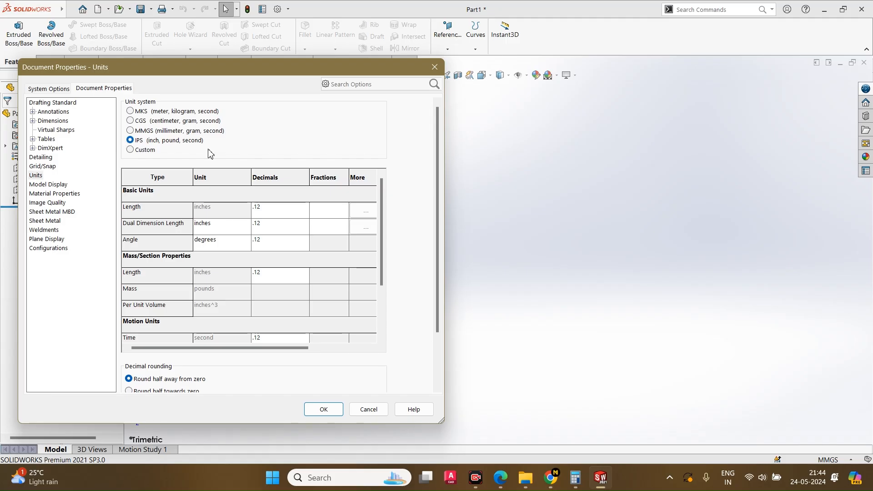
left_click(131, 131)
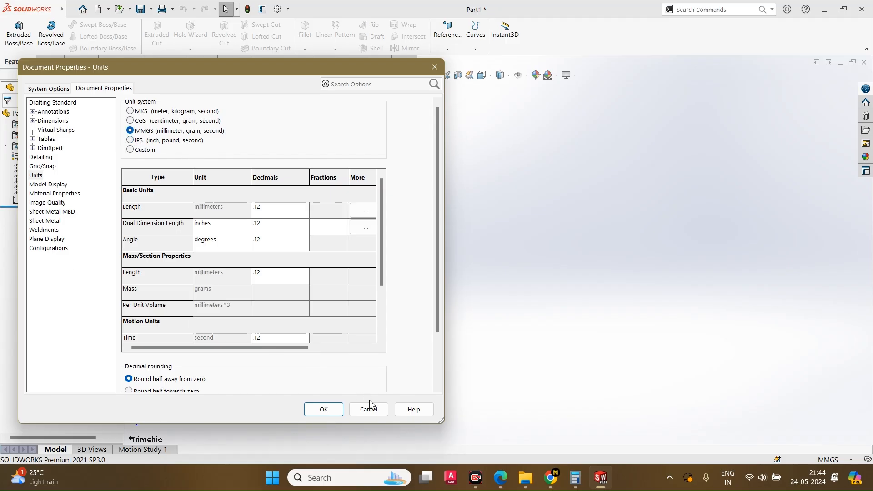
left_click(338, 411)
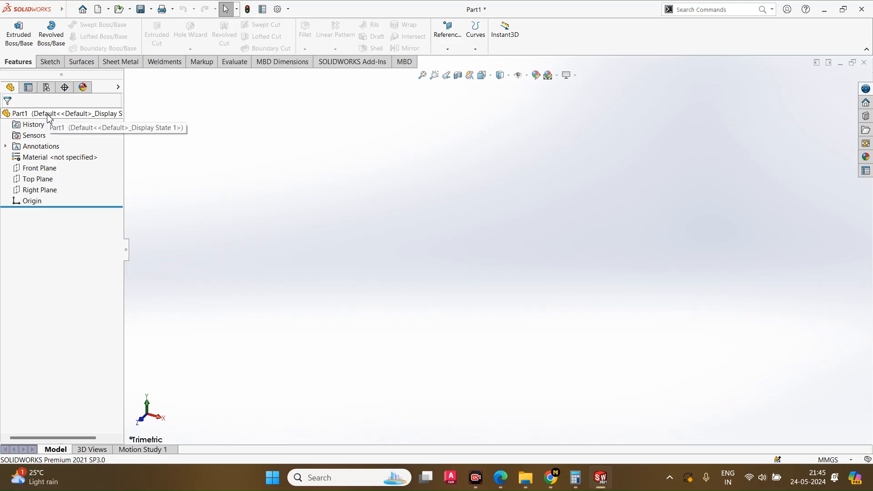
Step: Preview the Front, Top and Right planes one after another from the feature tree and clear the selection
left_click(48, 168)
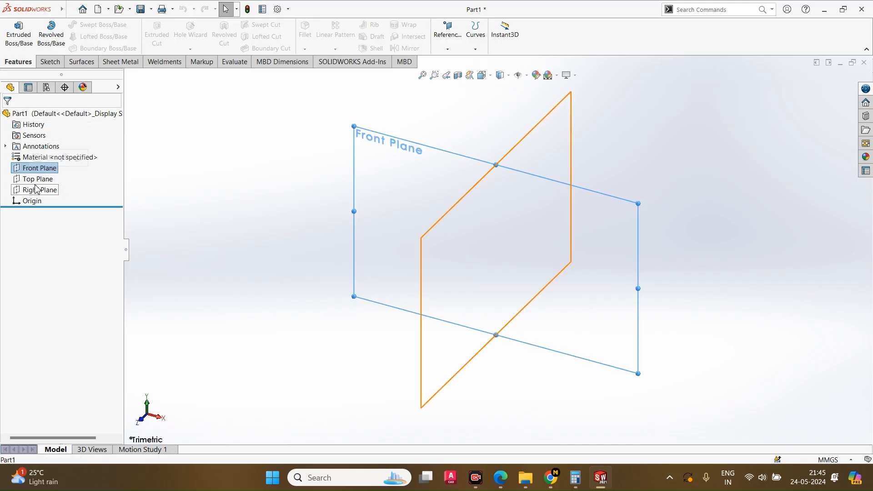
left_click(38, 179)
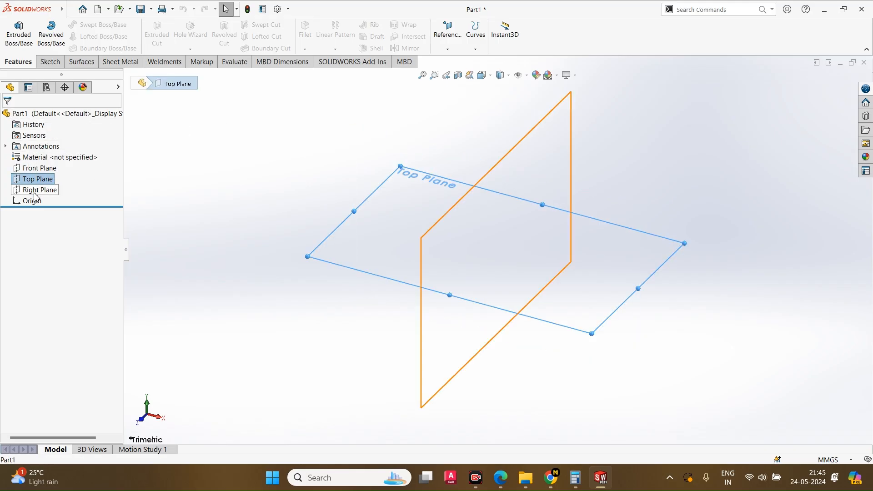
left_click(37, 190)
key("Escape")
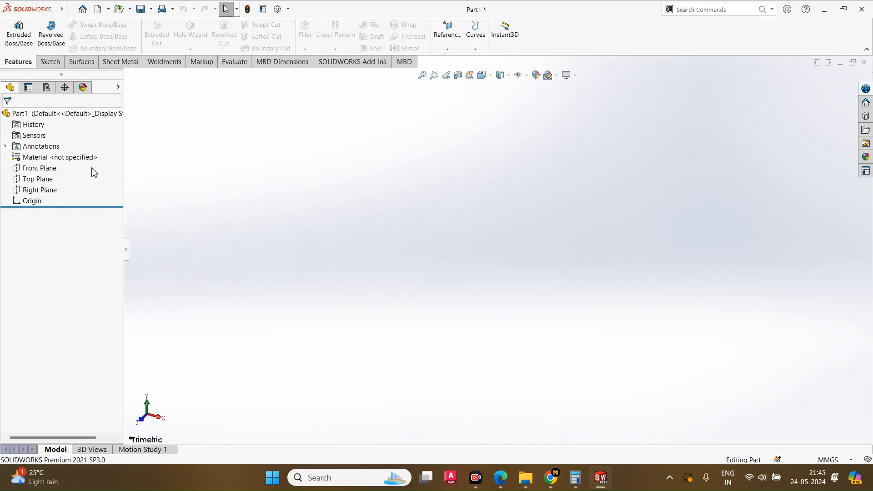
Step: Select the Front, Top and Right planes together and make them visible in the model view
left_click_drag(92, 166, 11, 207)
right_click(36, 179)
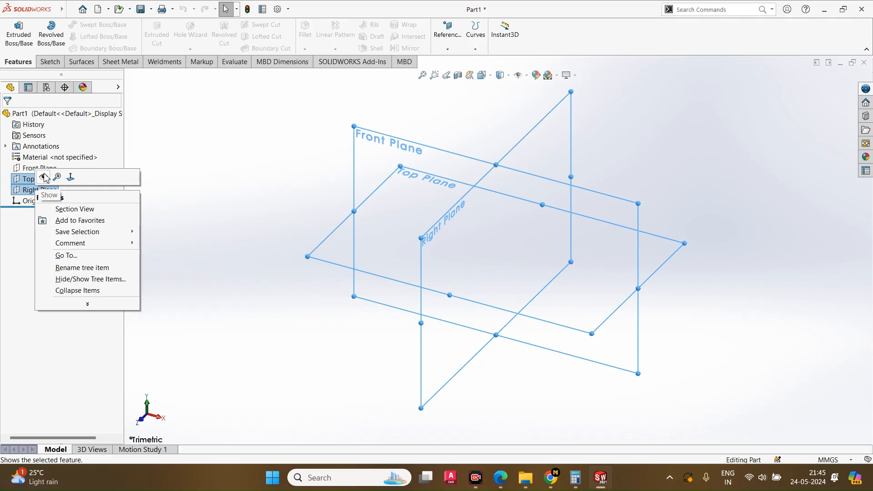
left_click(43, 178)
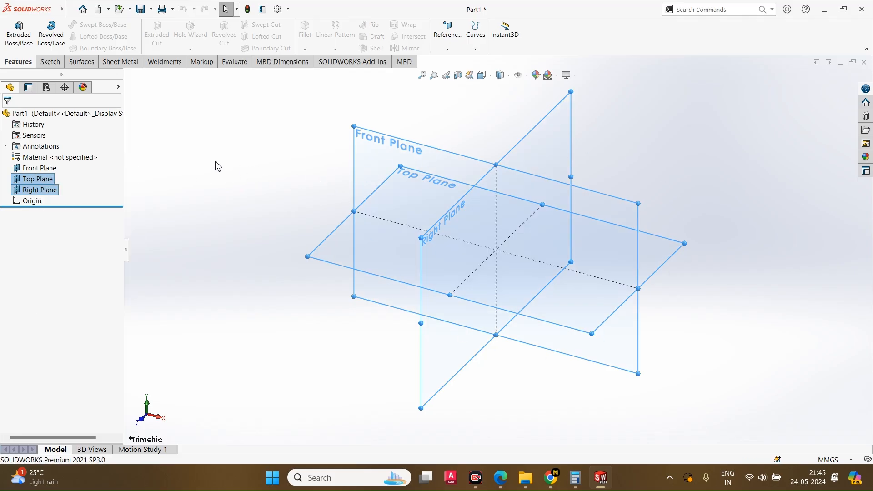
Step: Select the displayed reference planes individually in the model view, including the Right Plane, and clear the selection
left_click(383, 154)
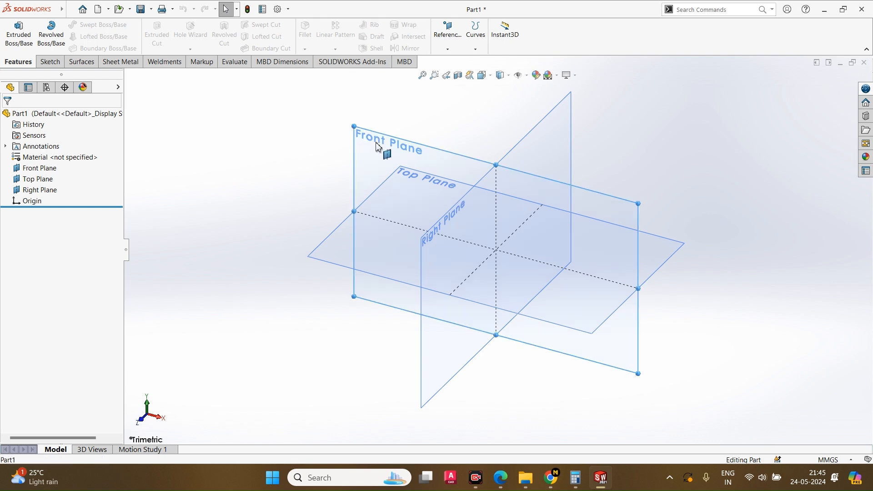
left_click(332, 234)
left_click(433, 233)
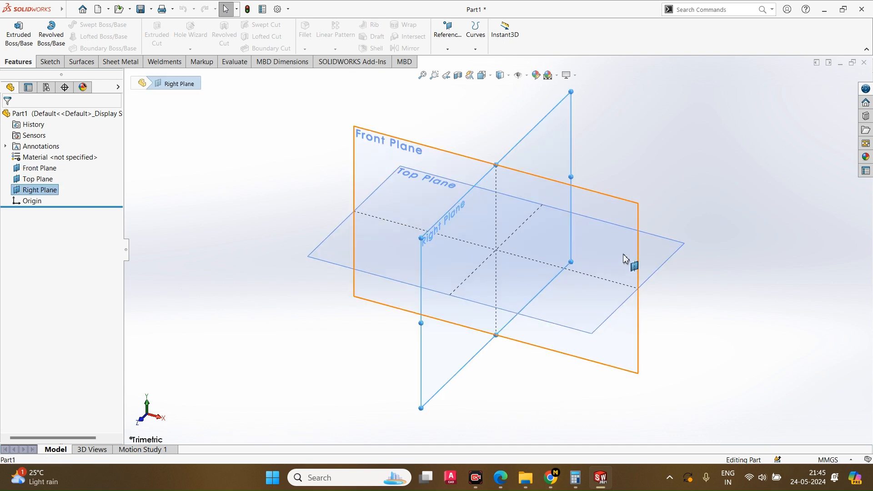
left_click(672, 185)
Step: Examine the three reference planes and how they intersect from different distances and angles
key("z")
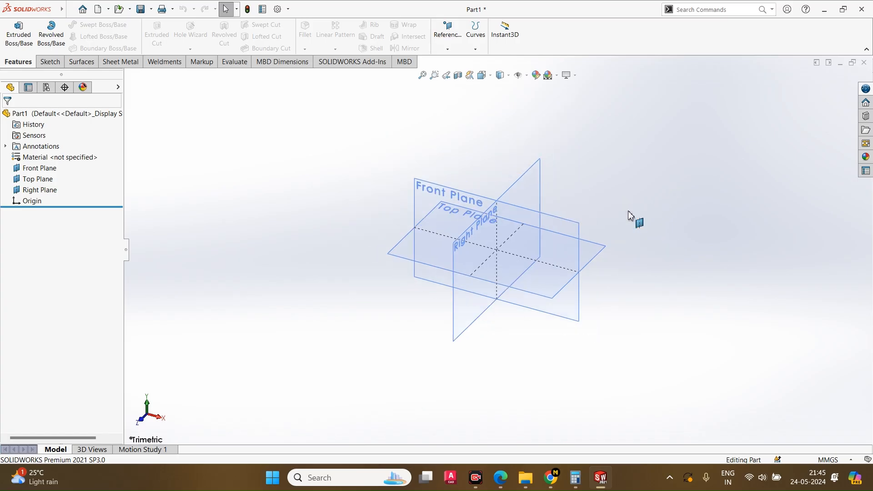
scroll(552, 255, "down", 5)
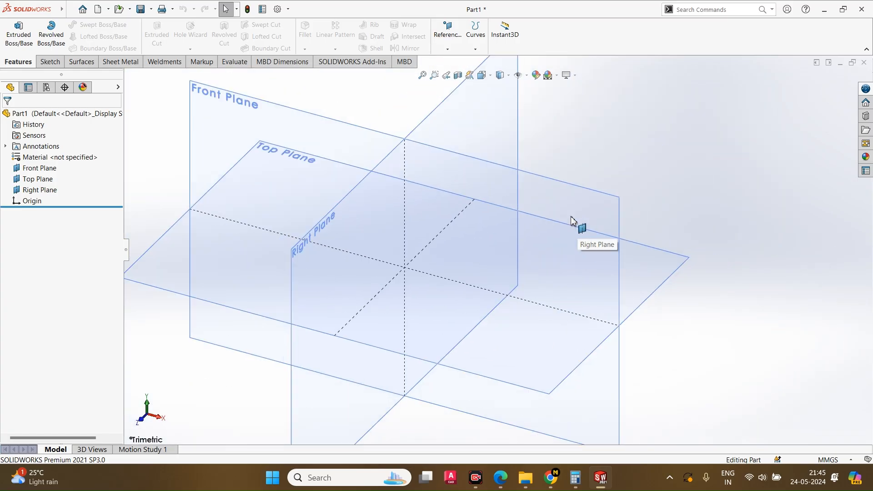
scroll(573, 220, "up", 5)
scroll(523, 254, "down", 5)
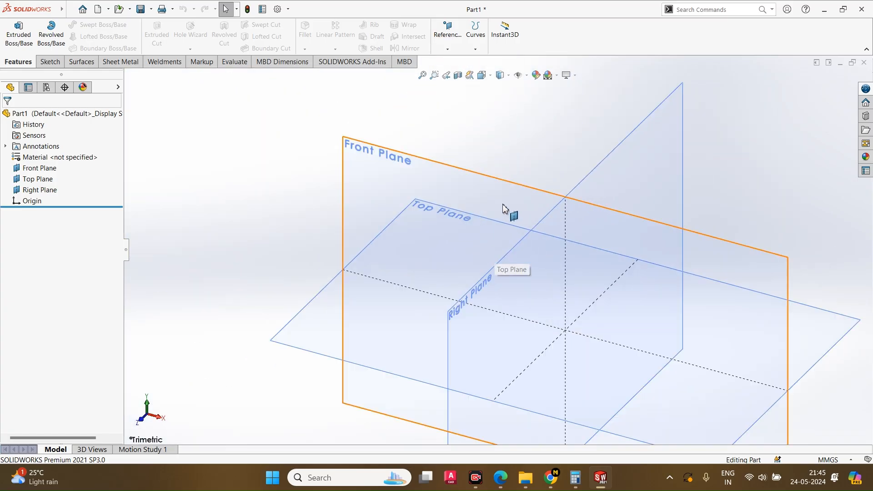
scroll(451, 194, "up", 6)
scroll(500, 259, "down", 6)
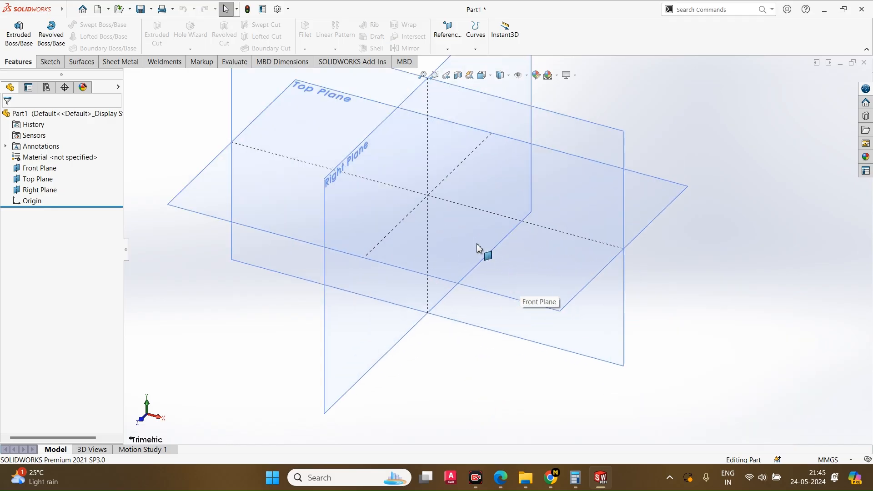
scroll(426, 201, "up", 3)
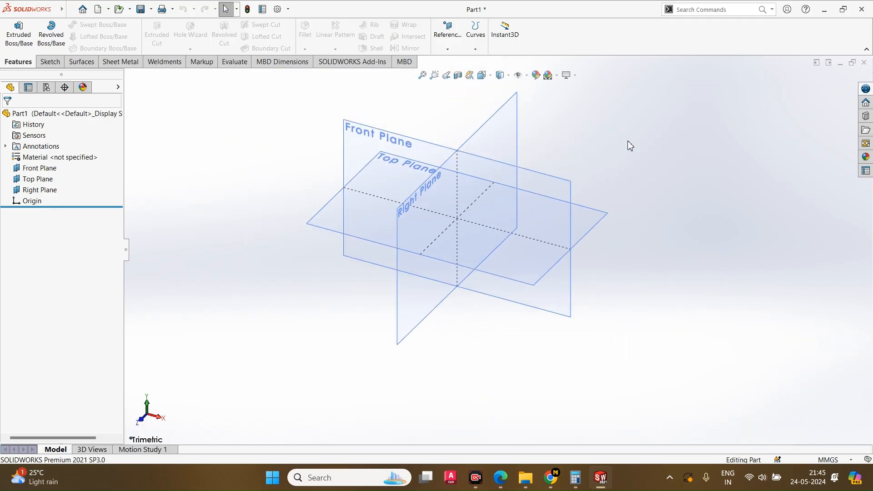
scroll(628, 147, "up", 4)
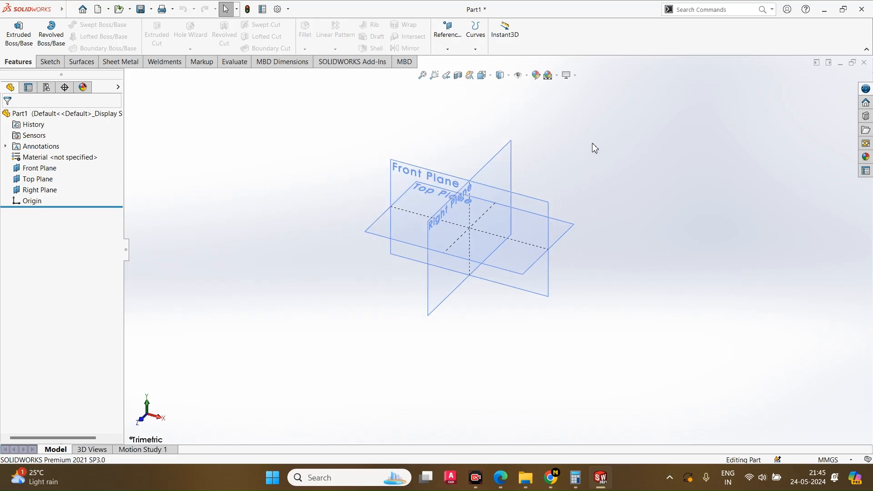
scroll(528, 228, "down", 5)
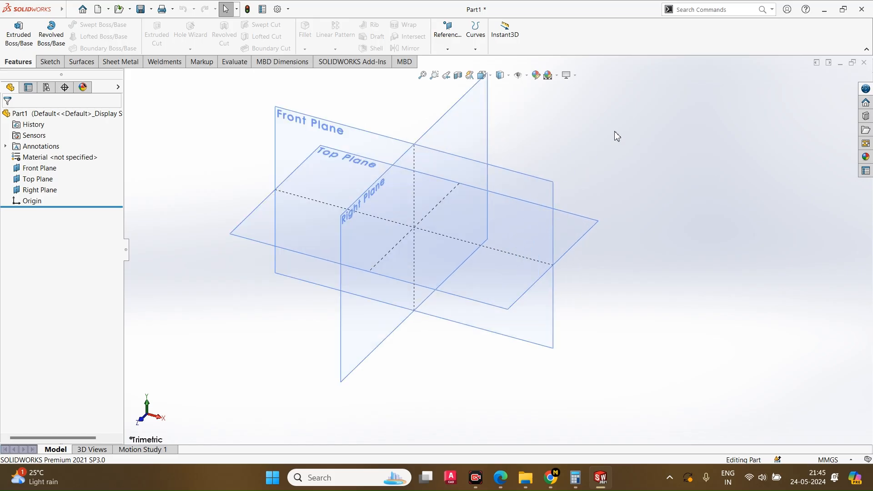
middle_click_drag(618, 137, 682, 382)
scroll(673, 324, "up", 3)
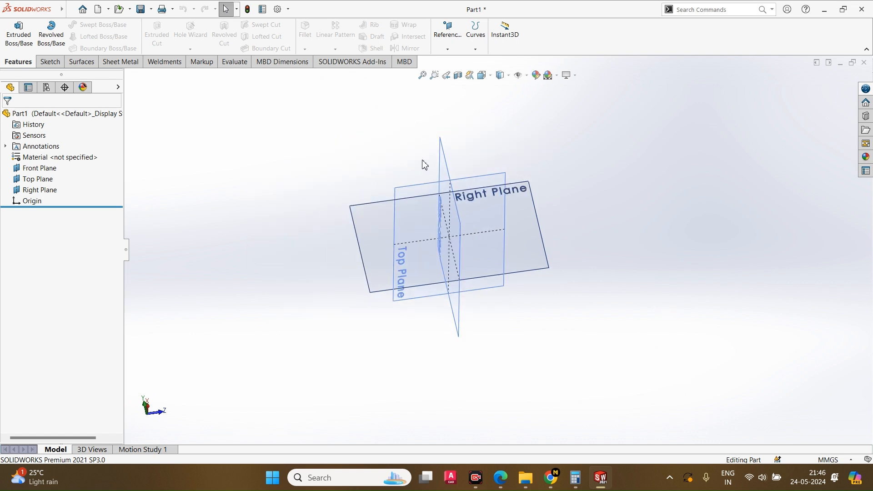
middle_click_drag(688, 251, 620, 288)
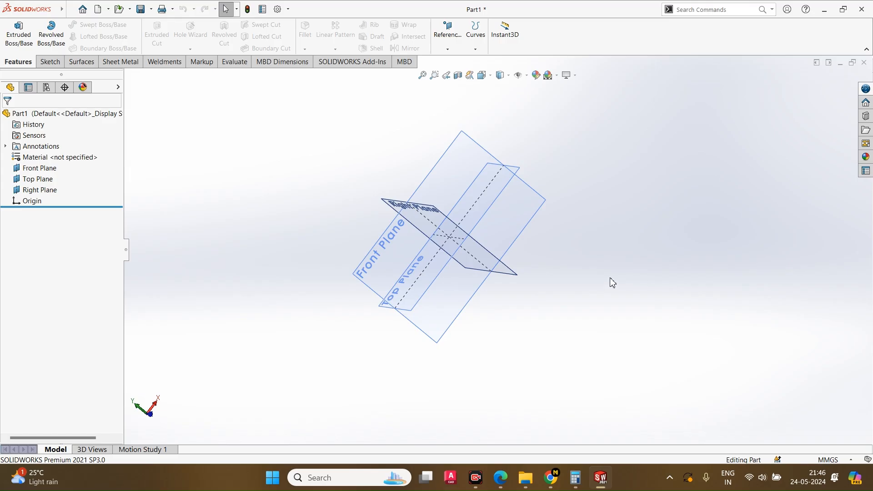
middle_click_drag(519, 237, 451, 181)
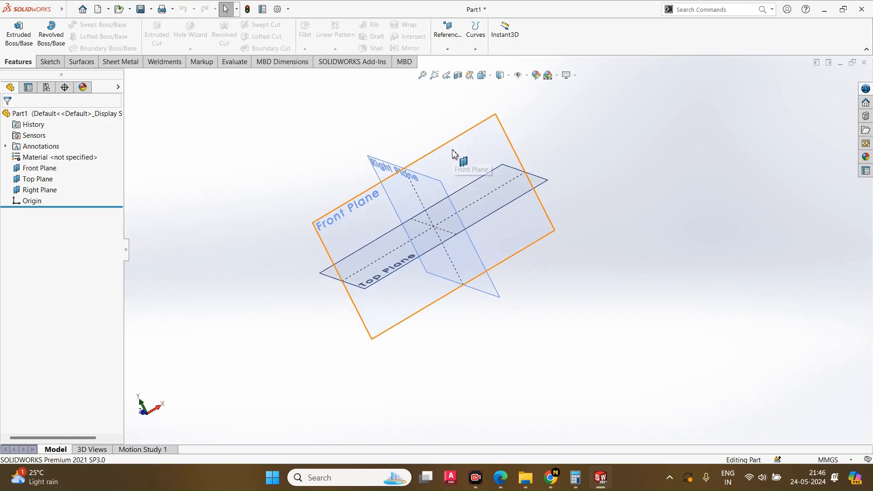
Step: Orient the view normal to the Front Plane and clear the selection
left_click(454, 154)
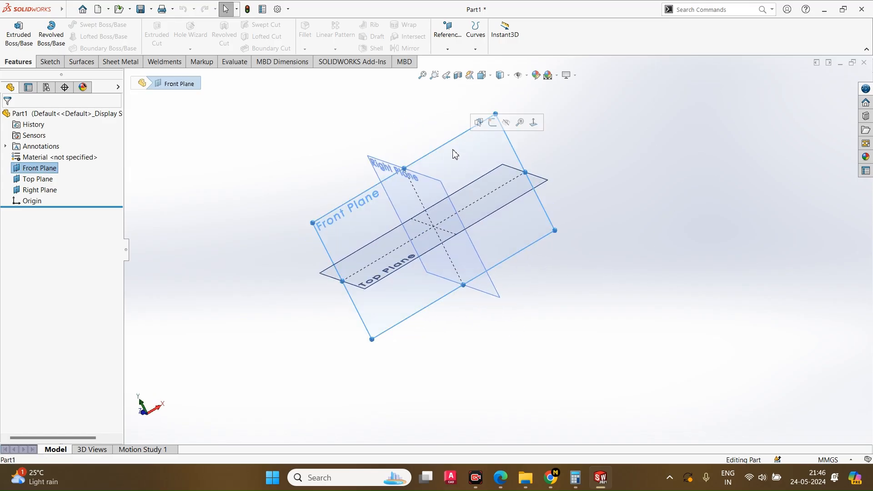
left_click(534, 123)
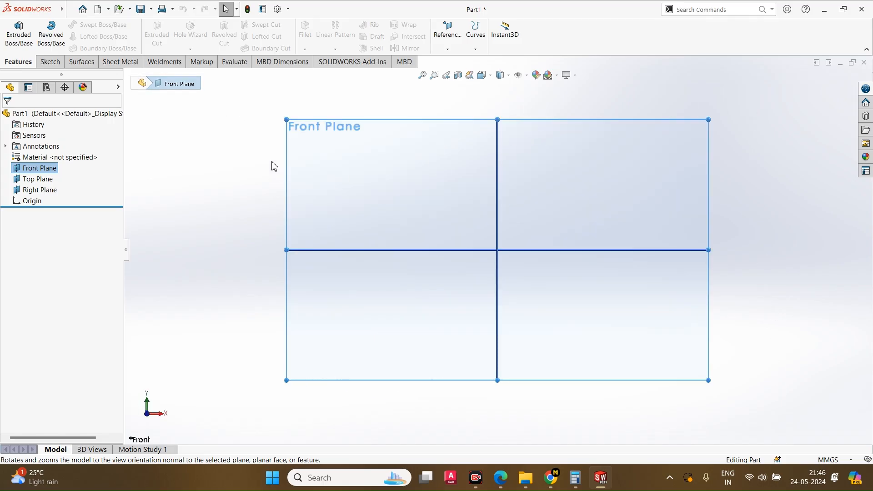
left_click(253, 161)
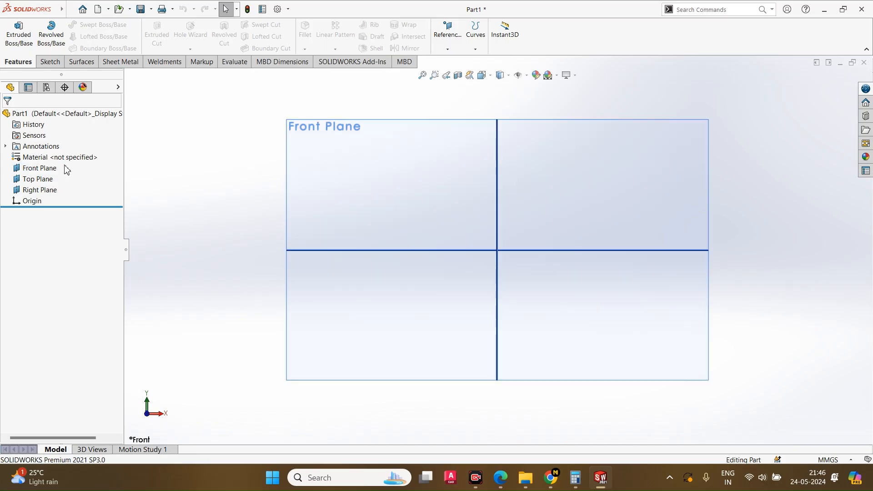
Step: Orient the view normal to the Top Plane, highlight that plane once more and clear the selection
left_click(48, 178)
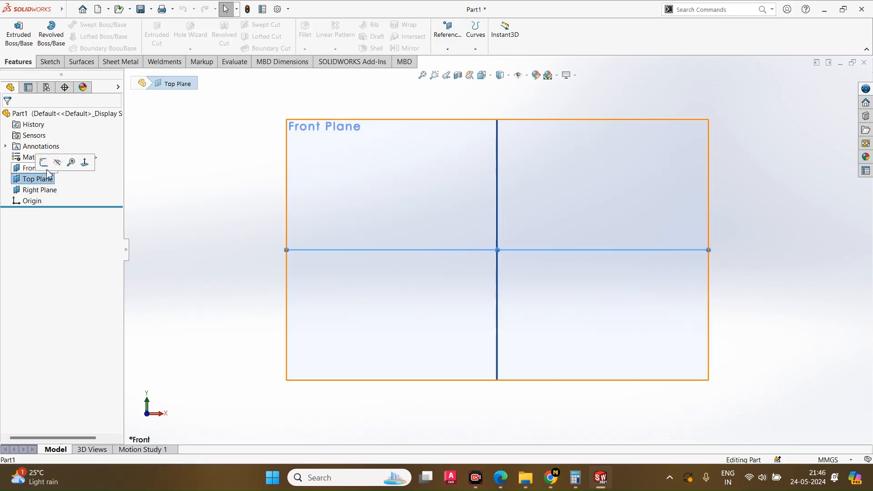
left_click(85, 163)
left_click(269, 193)
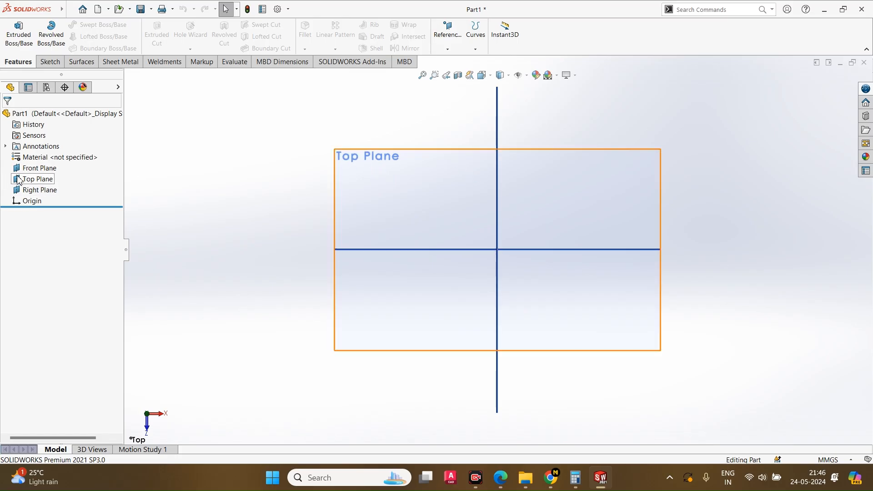
left_click(49, 179)
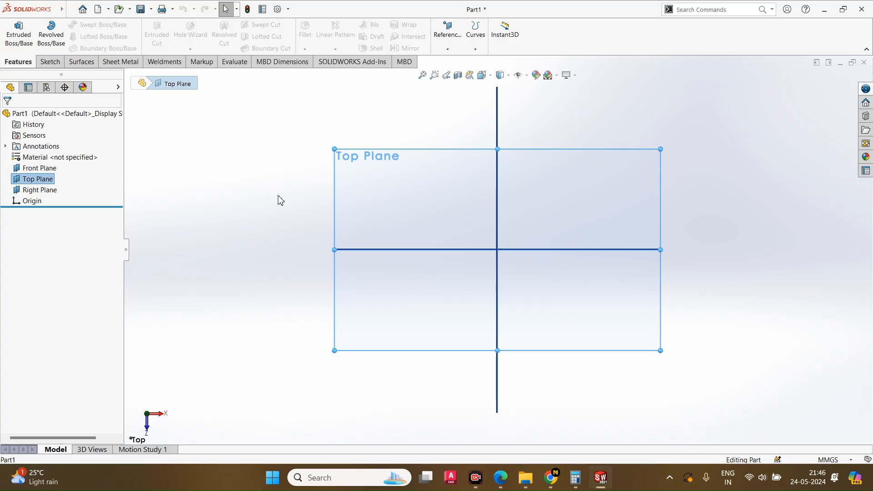
left_click(209, 207)
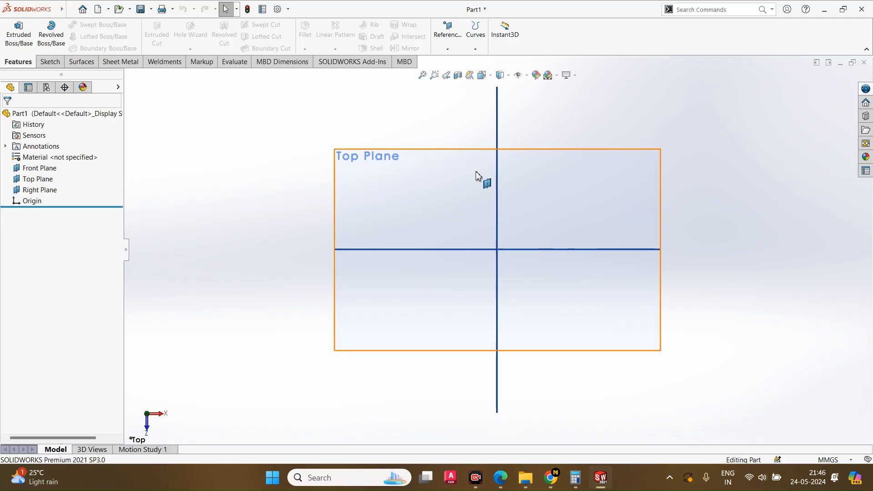
Step: Examine how the three reference planes intersect from several angles, highlighting the Right Plane and clearing the selection
left_click(401, 164)
middle_click_drag(320, 226, 273, 224)
left_click(671, 234)
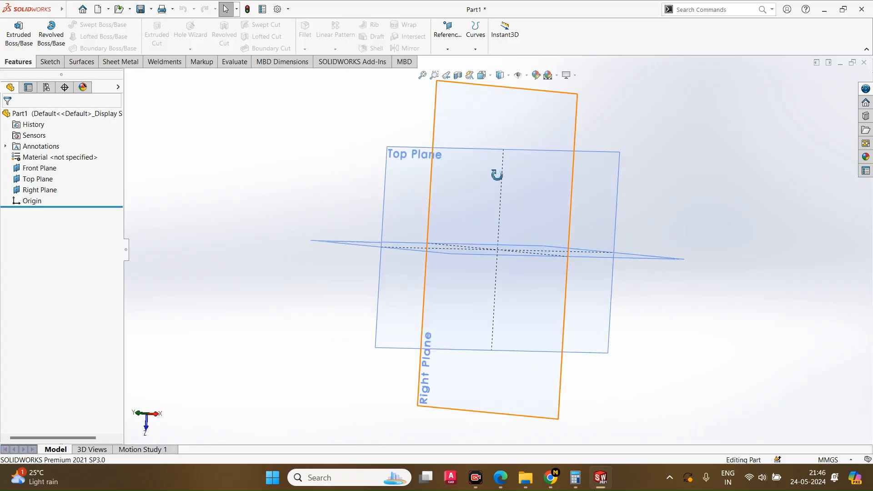
middle_click_drag(498, 176, 485, 389)
left_click(437, 402)
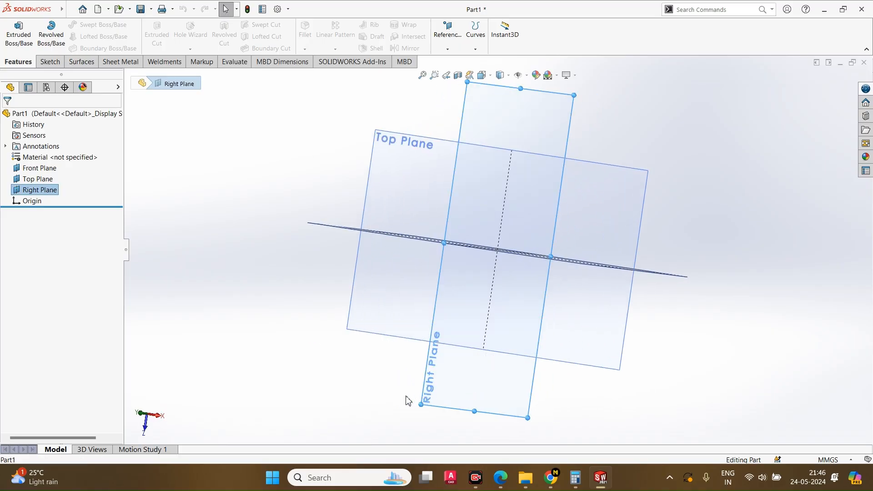
middle_click_drag(408, 400, 457, 234)
scroll(373, 214, "up", 4)
left_click(490, 159)
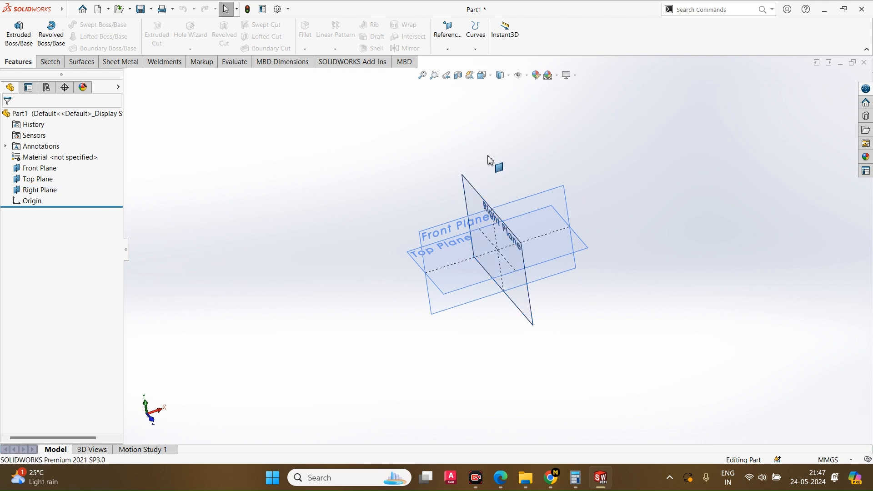
Step: Review the standard view orientations and orient the model to the Left view
left_click(488, 78)
left_click(490, 78)
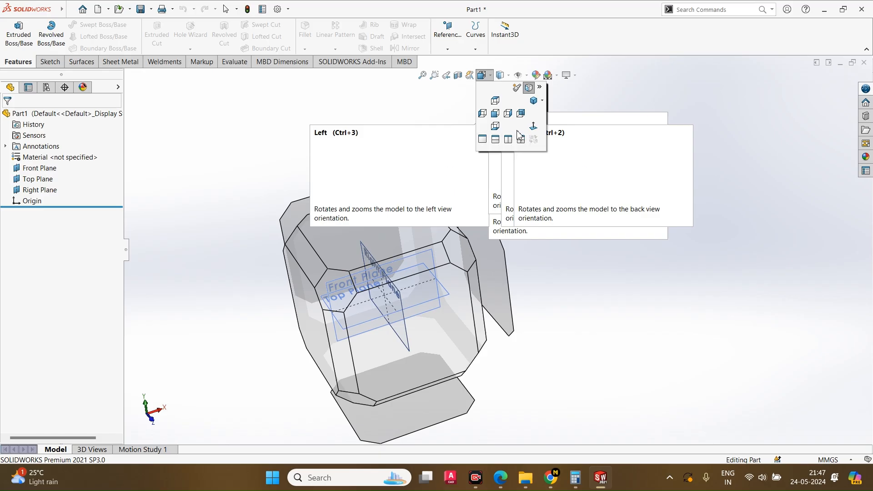
left_click(544, 100)
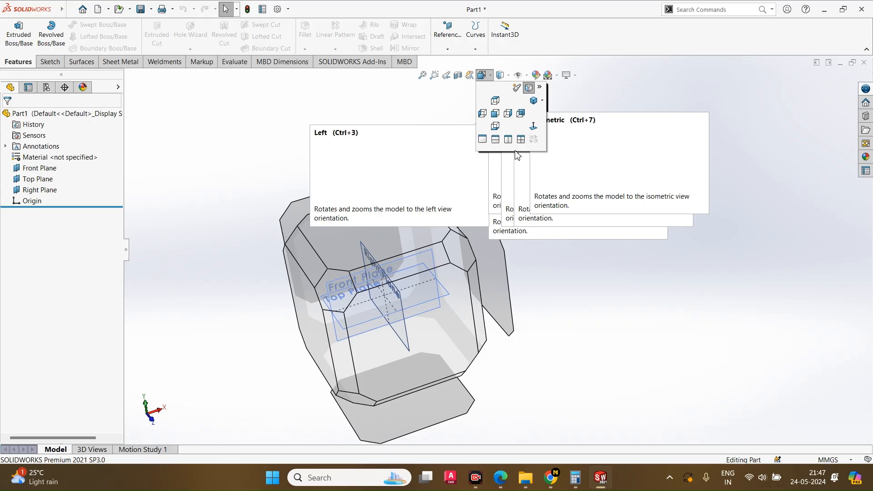
left_click(483, 113)
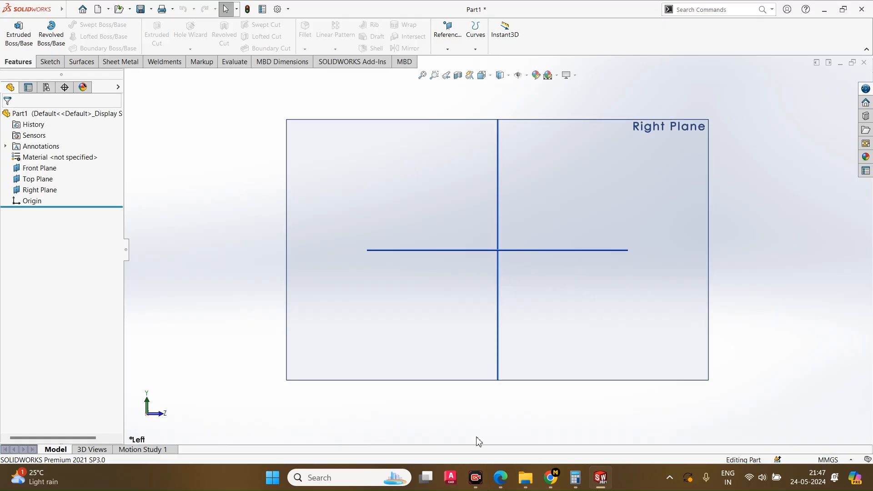
Step: Start a new sketch on the Right Plane and clear the plane selection
left_click(335, 131)
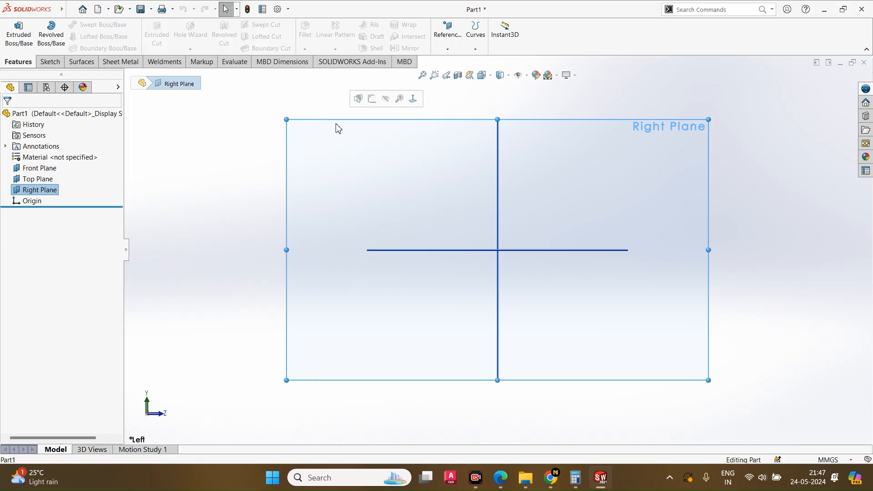
left_click(330, 148)
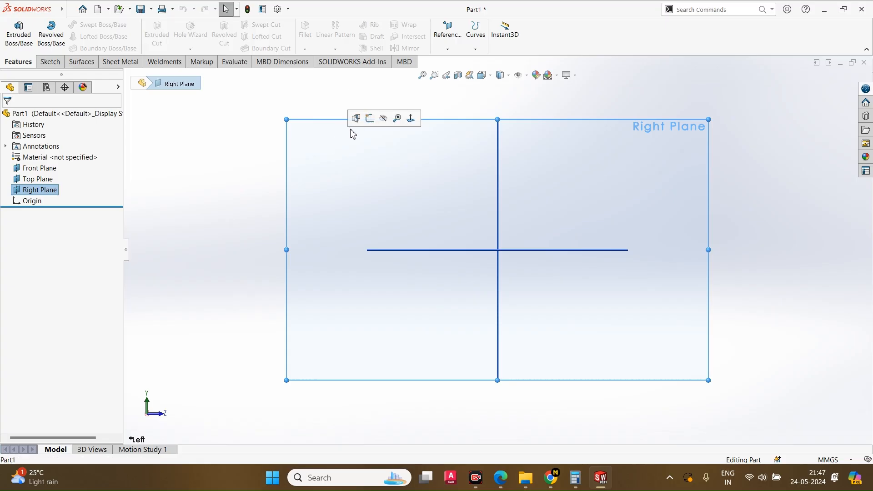
left_click(241, 152)
left_click(50, 62)
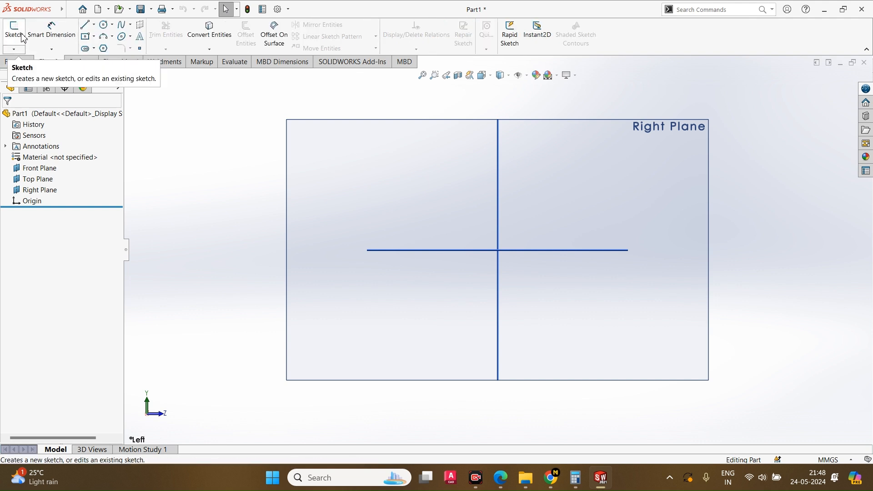
left_click(364, 133)
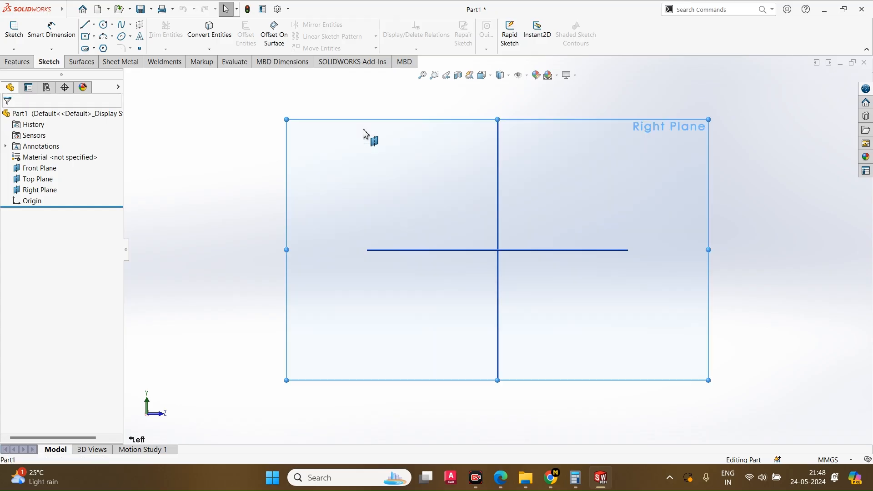
left_click(12, 27)
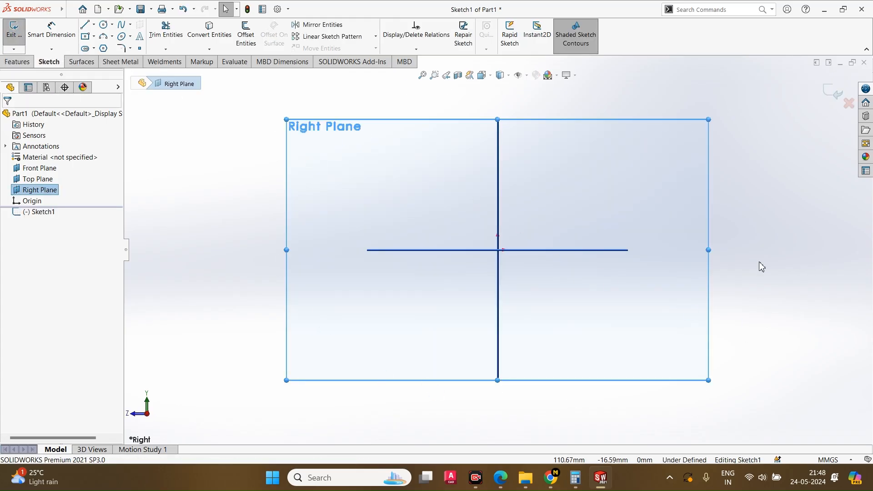
left_click(210, 208)
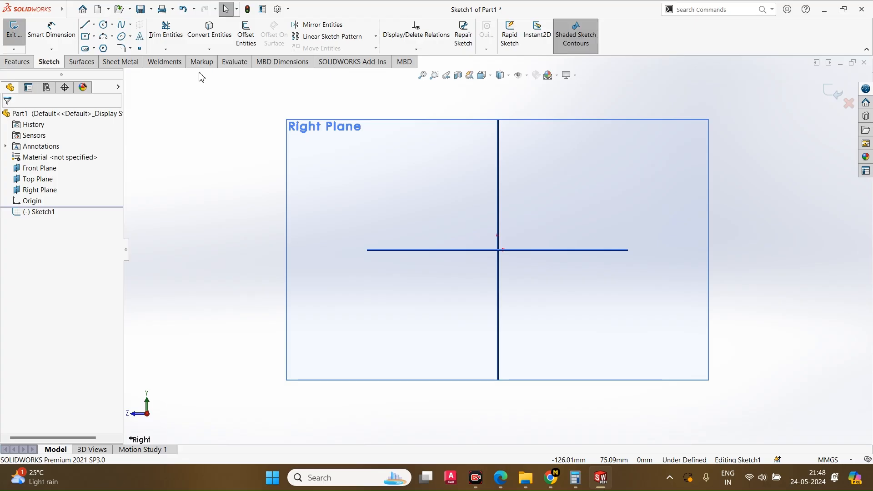
left_click(52, 48)
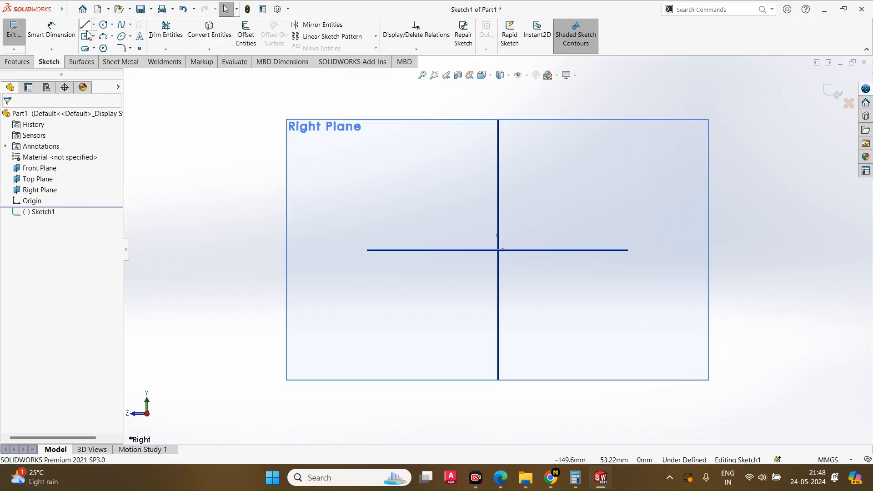
left_click(273, 63)
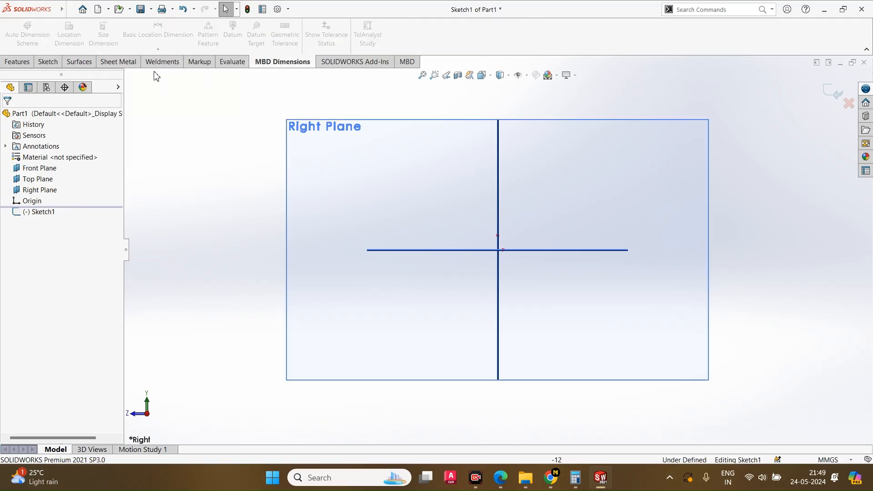
left_click(48, 62)
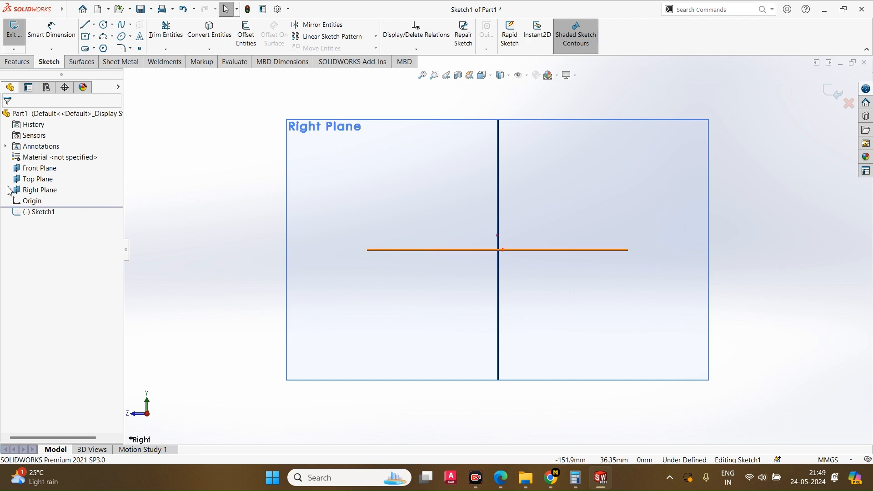
left_click(38, 169)
left_click(55, 164)
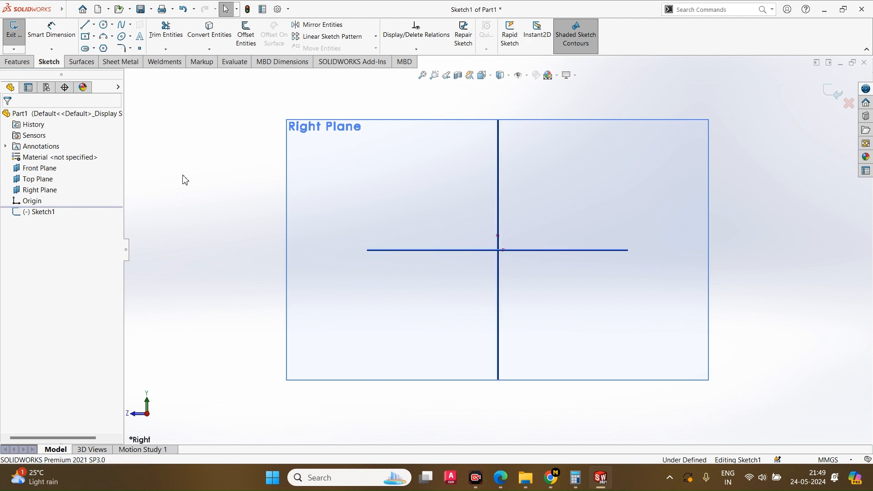
Step: Hide the reference planes in the graphics area so only the sketch origin shows
left_click(526, 80)
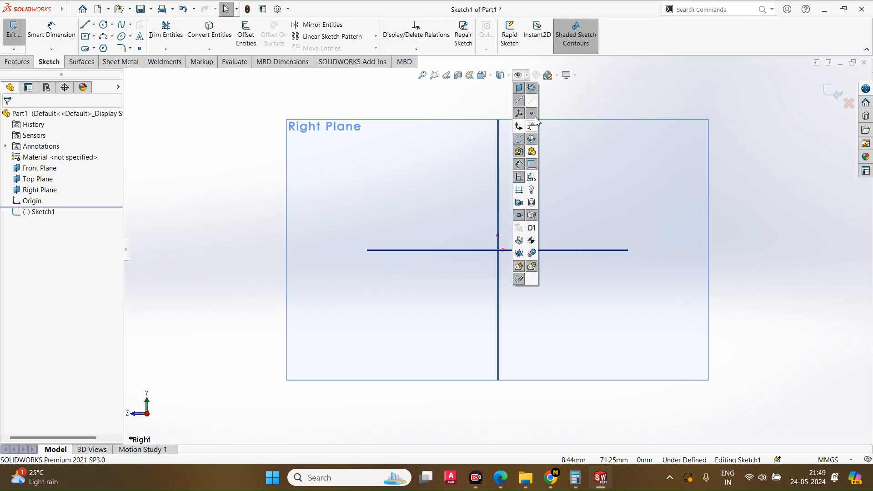
left_click(520, 90)
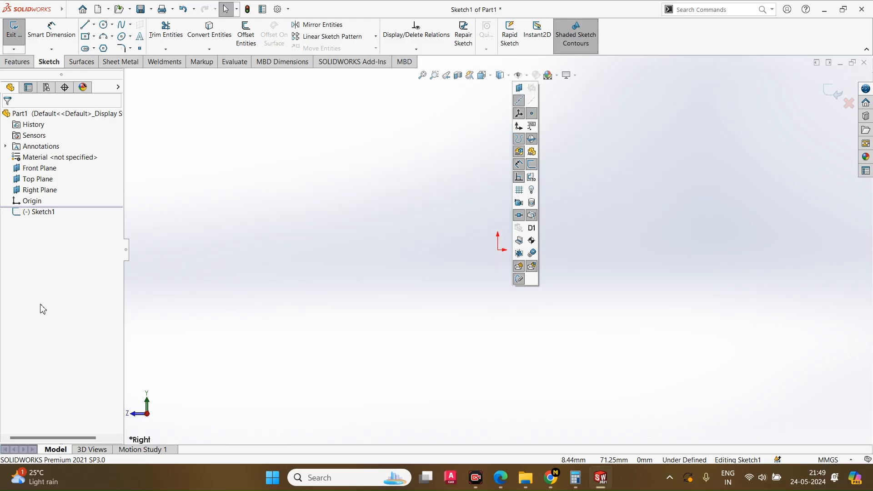
left_click(410, 277)
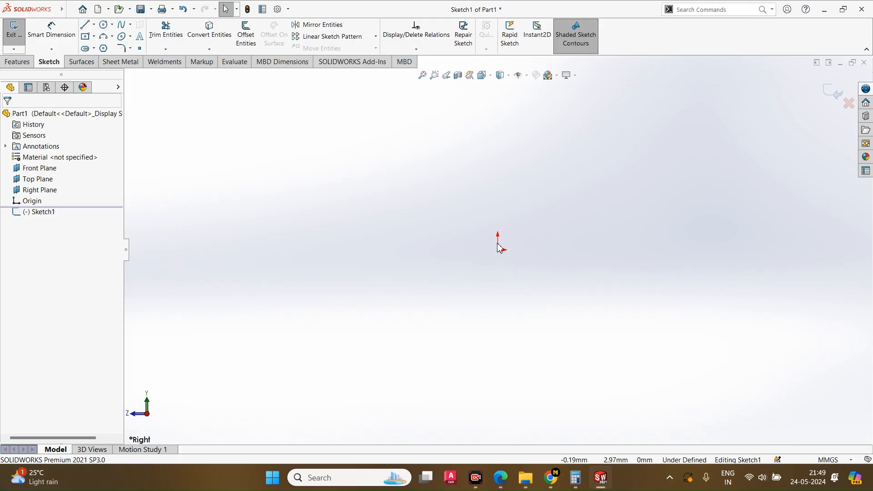
Step: Sketch a closed stepped seven-line profile from the origin, with a top edge about 25 mm, a middle edge about 72 mm and a diagonal closing line
left_click(94, 24)
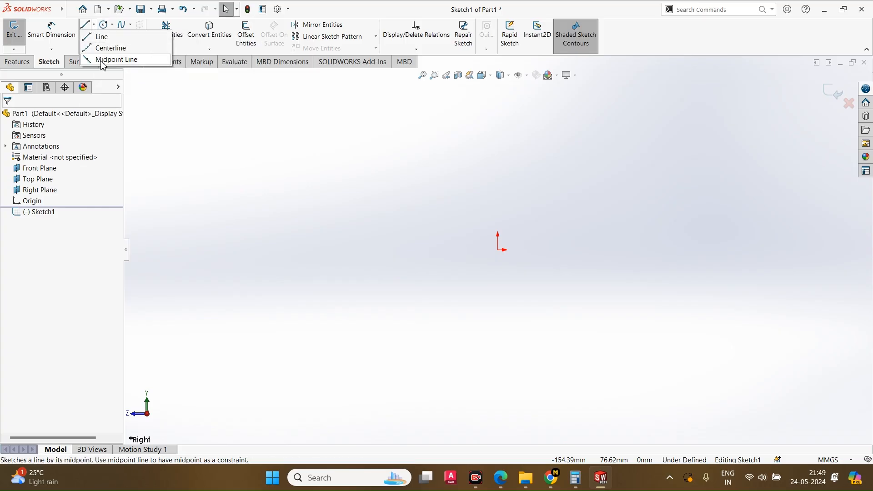
left_click(95, 39)
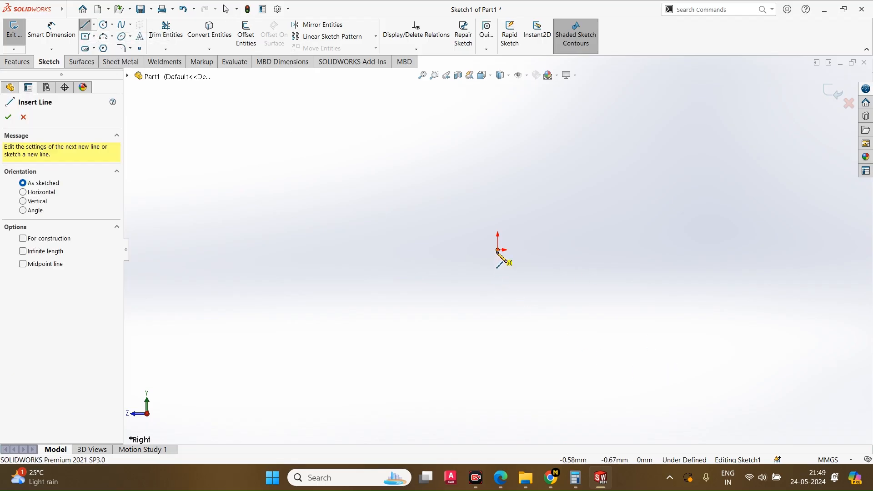
left_click(498, 250)
left_click(633, 249)
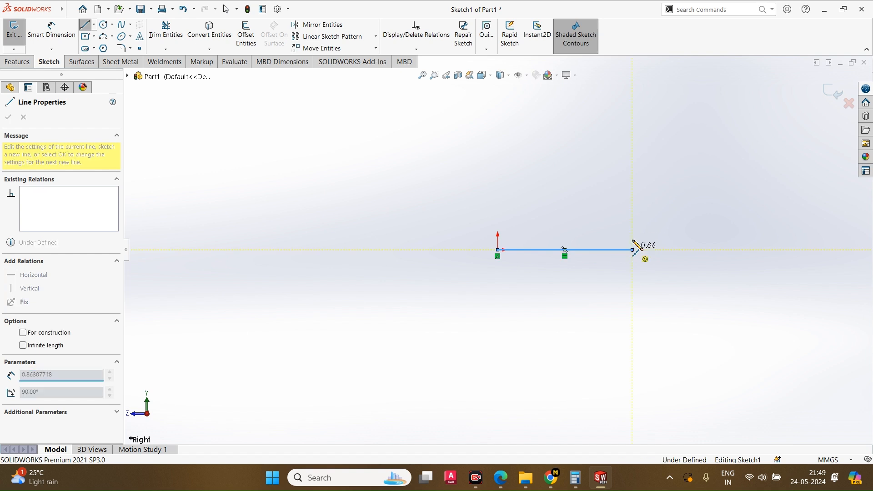
left_click(632, 164)
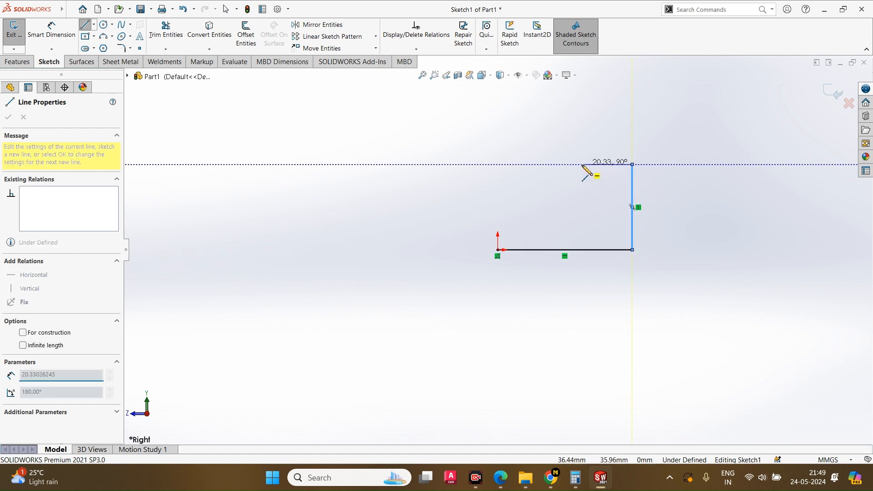
left_click(575, 165)
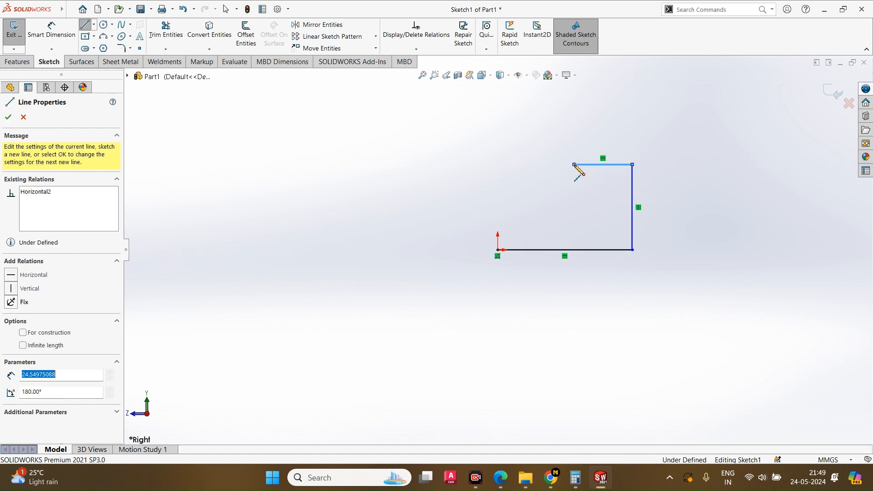
left_click(574, 207)
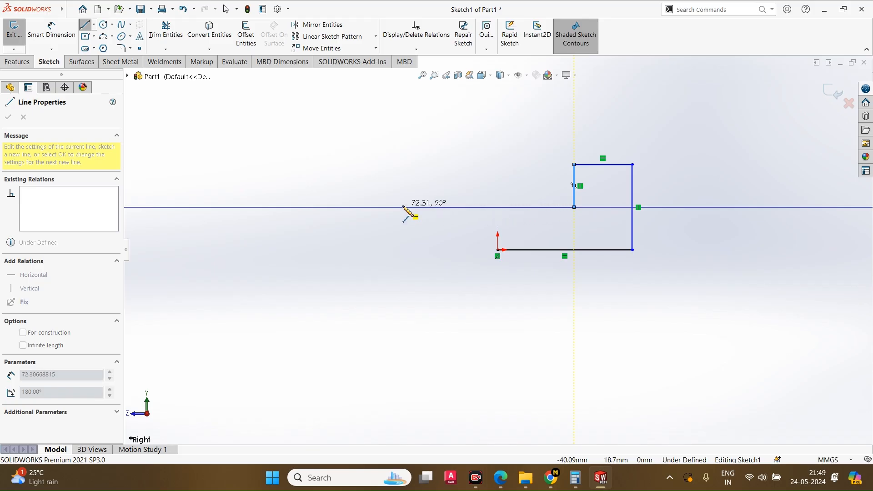
left_click(402, 207)
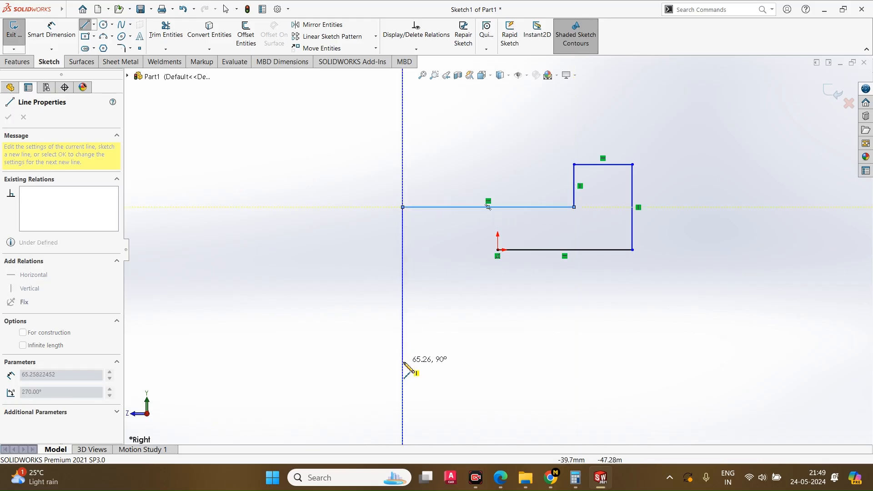
left_click(403, 362)
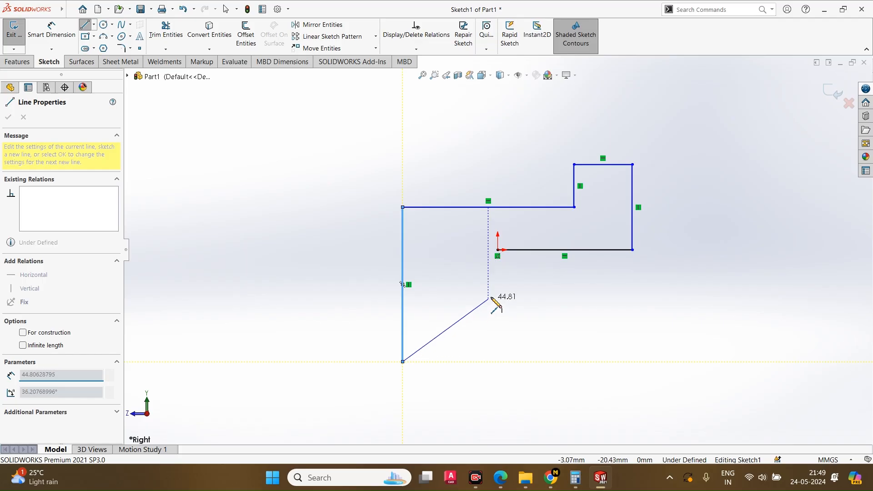
left_click(498, 249)
key("Escape")
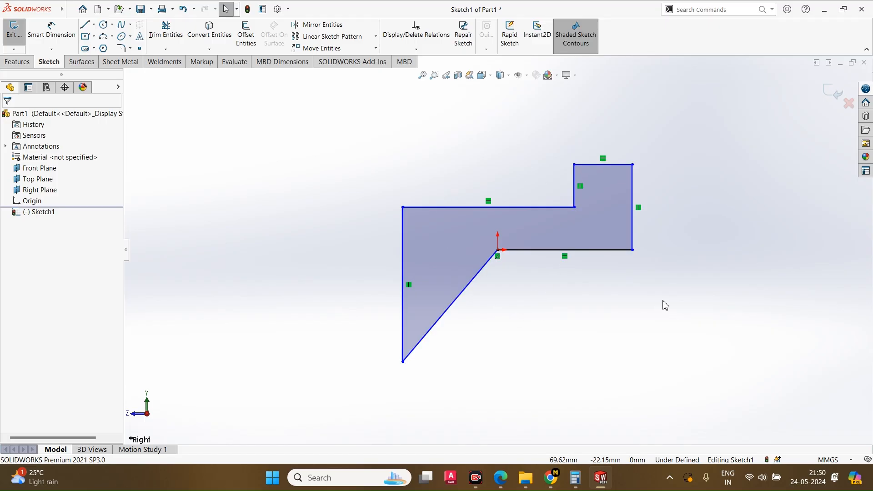
Step: Reshape the under-defined profile: move its right edge to about 102 mm from the origin, raise the top edge and shift the inner step corner
left_click(633, 251)
mouse_move(635, 254)
left_mouse_down()
mouse_move(646, 384)
mouse_move(627, 227)
mouse_move(623, 353)
mouse_move(834, 341)
mouse_move(626, 346)
mouse_move(764, 332)
mouse_move(614, 334)
mouse_move(620, 291)
left_mouse_up()
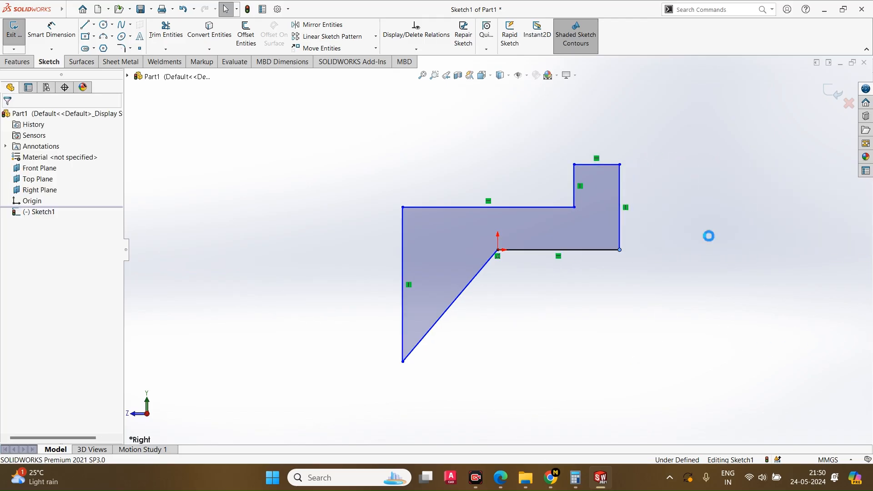
left_click_drag(621, 224, 740, 250)
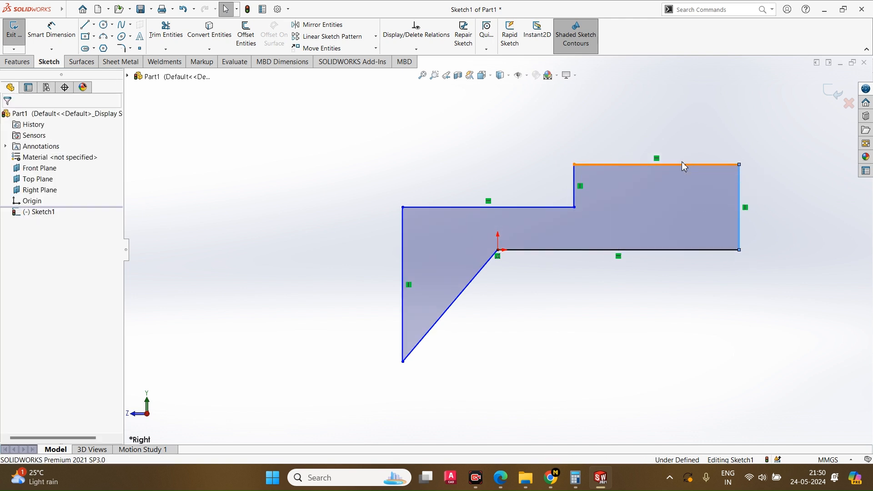
left_click_drag(676, 164, 665, 124)
left_click_drag(576, 182, 591, 193)
left_click(479, 323)
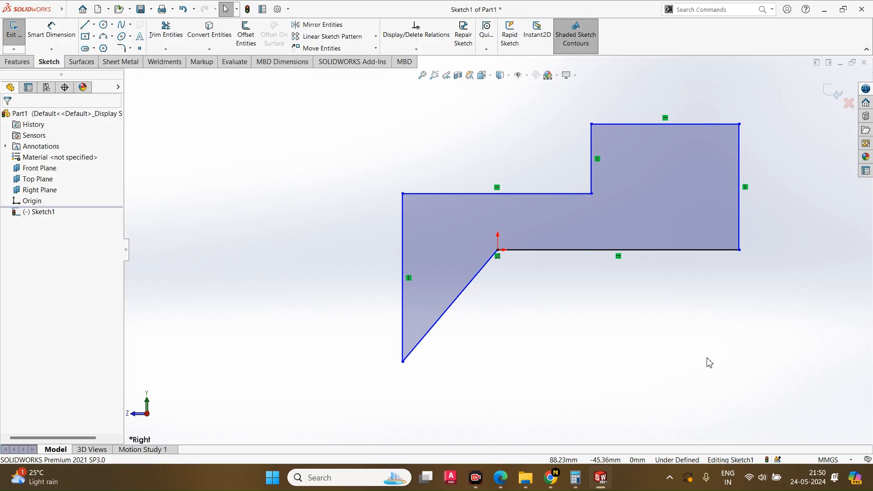
Step: Dimension the horizontal bottom line running from the origin with Smart Dimension and set its length to 100 mm
left_click(47, 35)
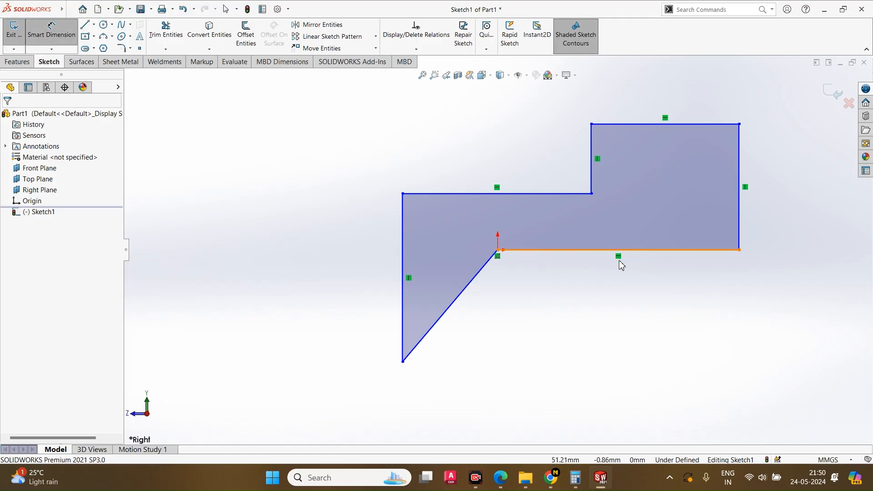
left_click(635, 256)
left_click(642, 309)
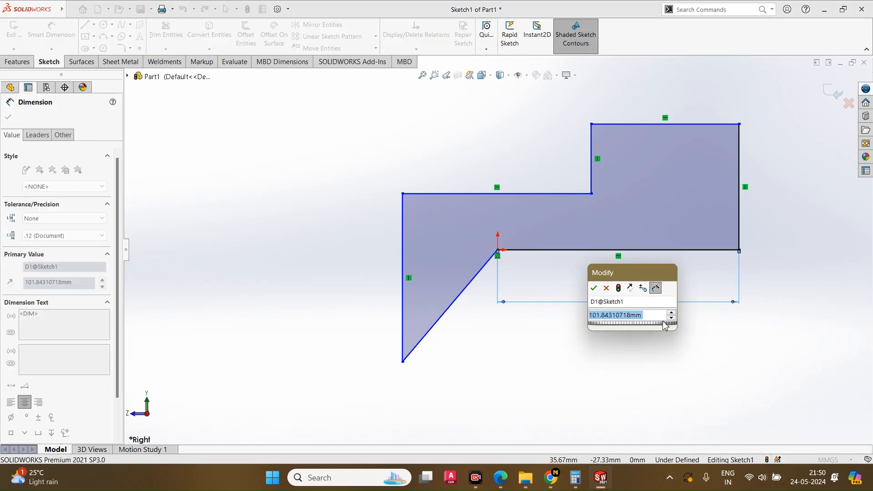
type("100")
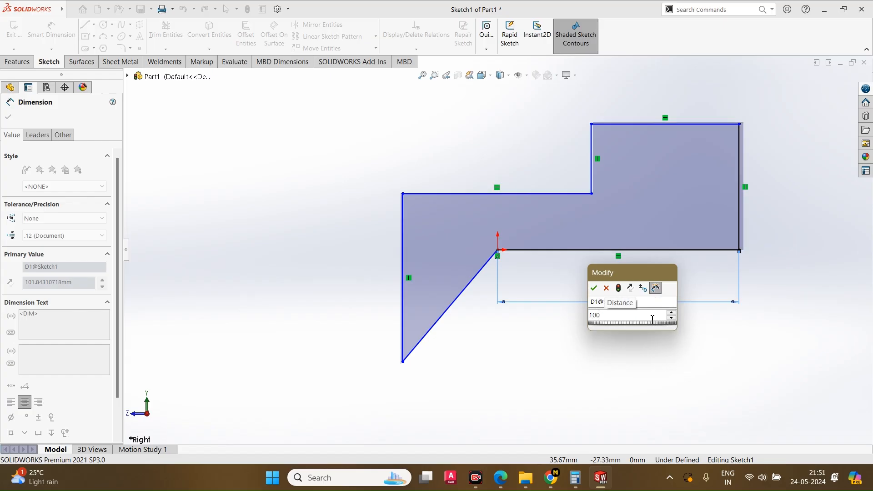
key("Return")
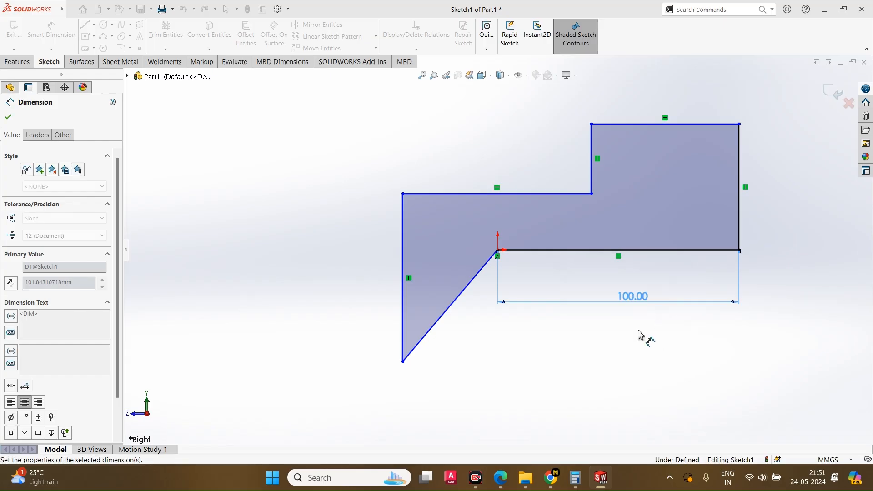
Step: Dimension the profile's right vertical edge and set its length to 50 mm
left_click(739, 204)
left_click(800, 213)
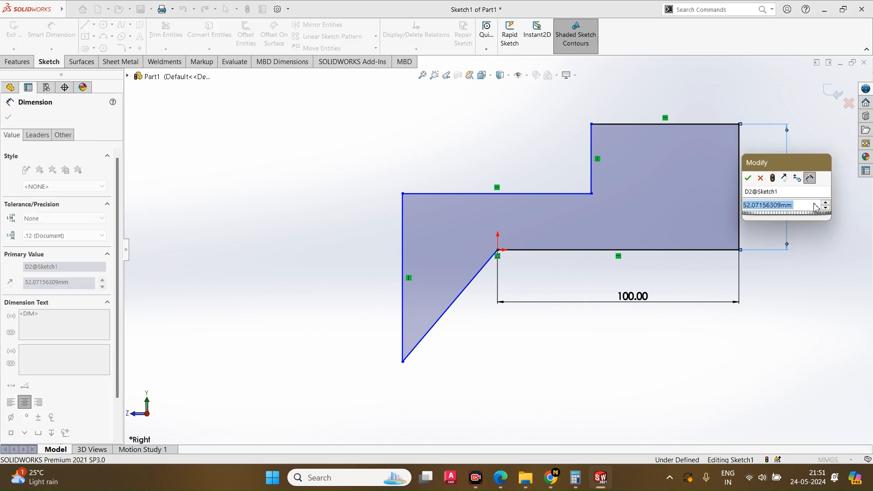
type("50")
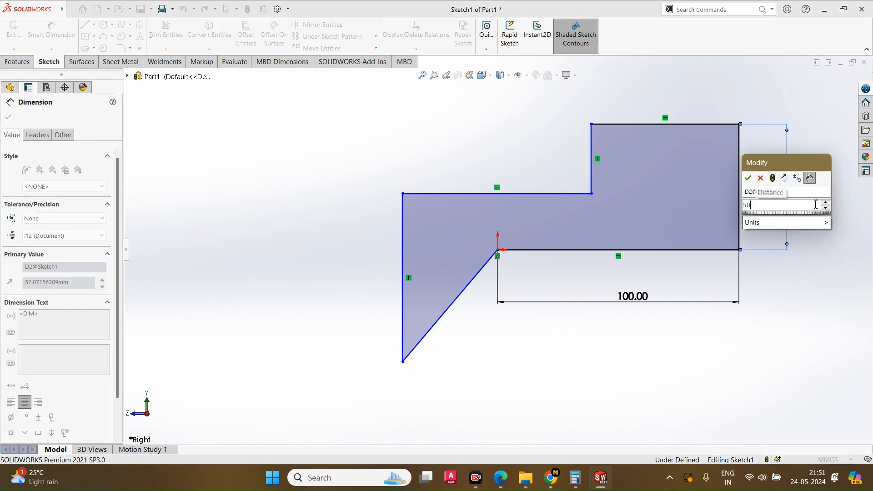
key("Return")
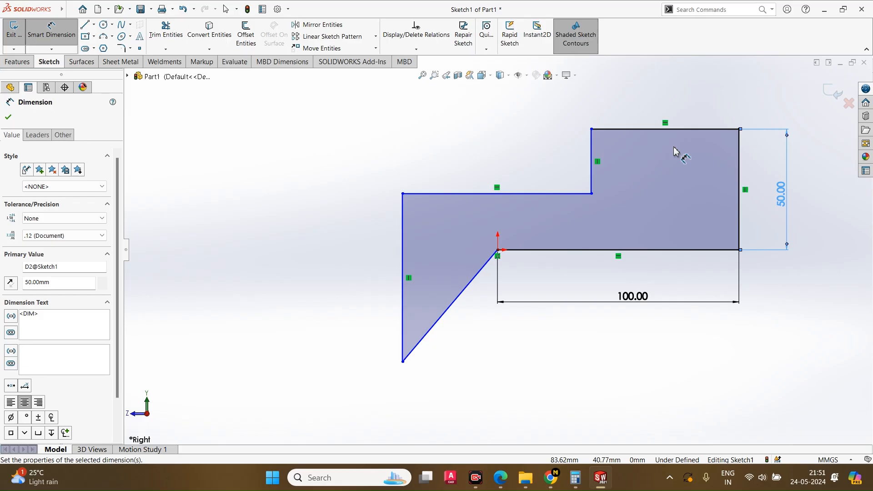
Step: Dimension the profile's top horizontal edge and set its length to 60 mm
left_click(668, 130)
left_click(668, 110)
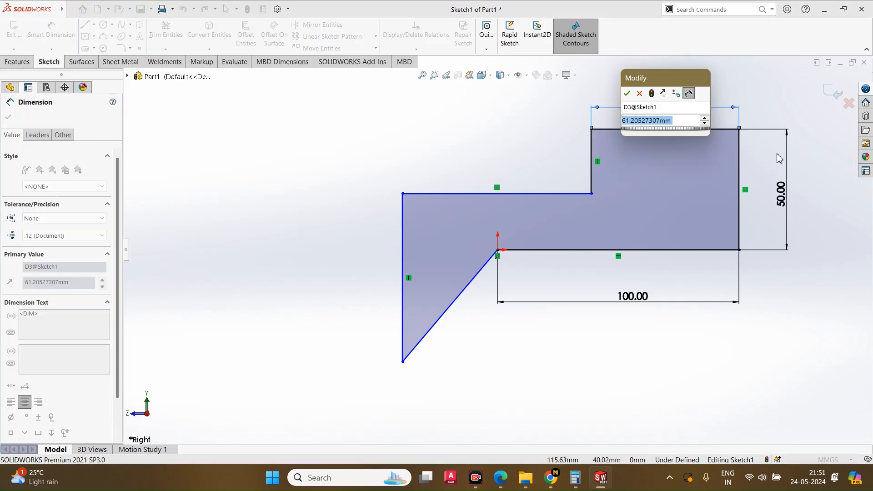
type("60")
key("Return")
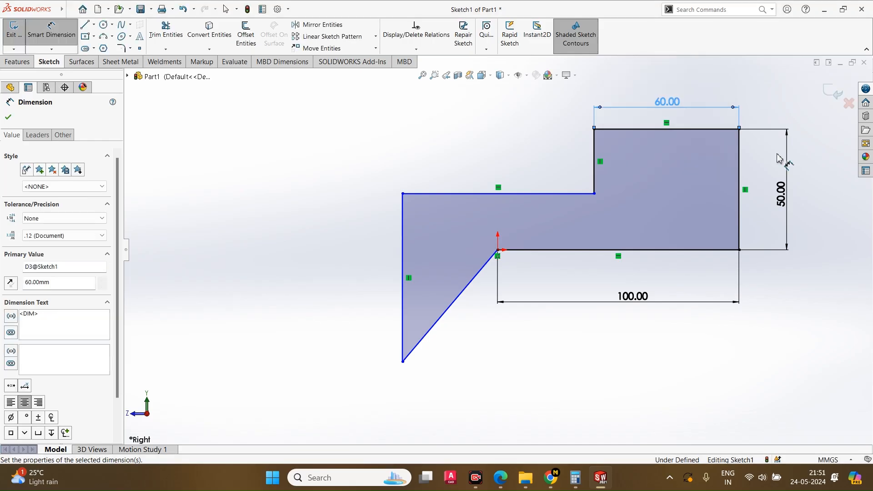
key("Escape")
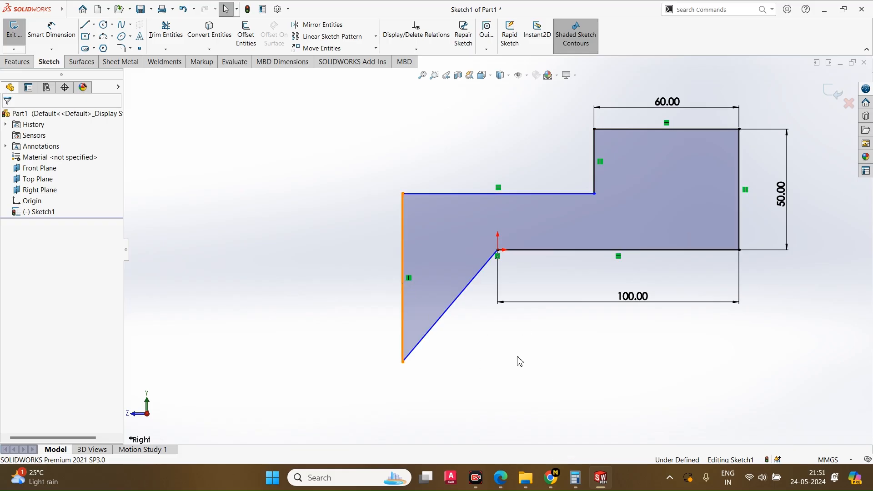
Step: Add an Equal relation between the profile's left and right vertical edges
left_click(405, 234)
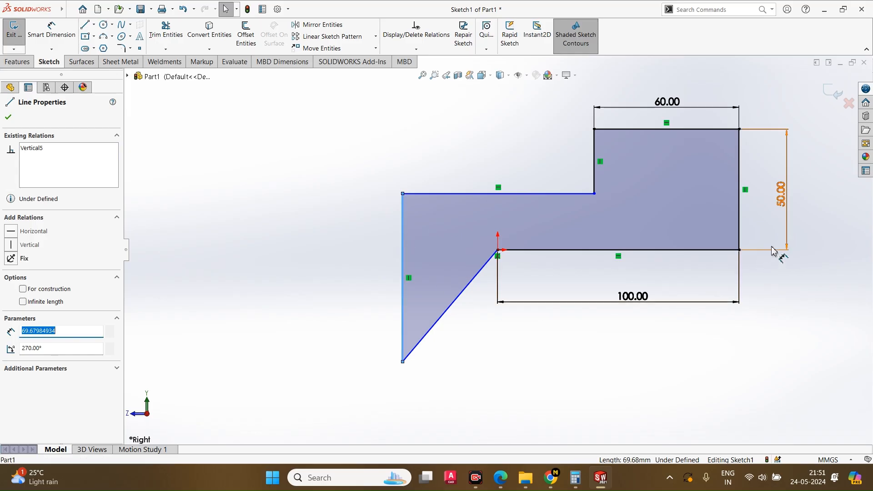
left_click(739, 230, "ctrl")
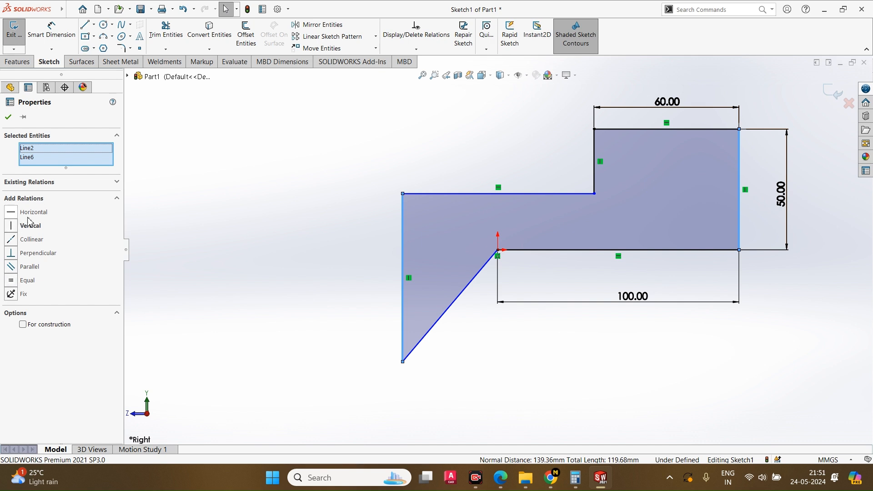
left_click(13, 284)
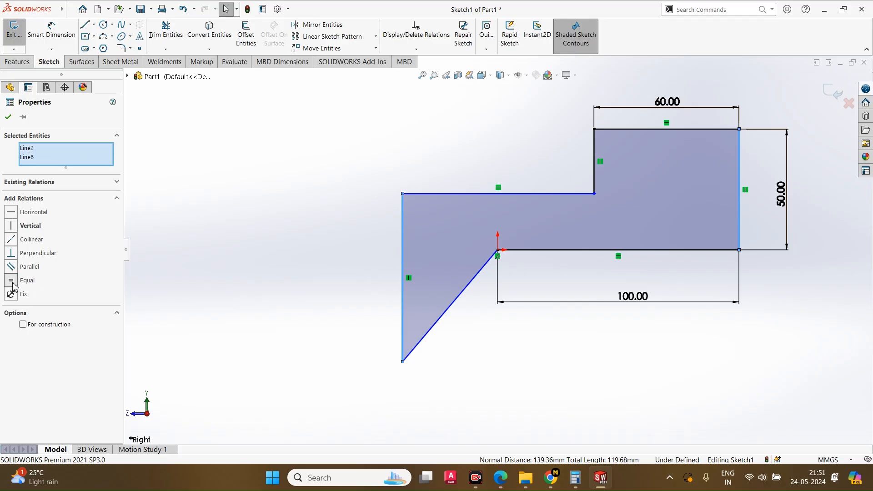
left_click(252, 306)
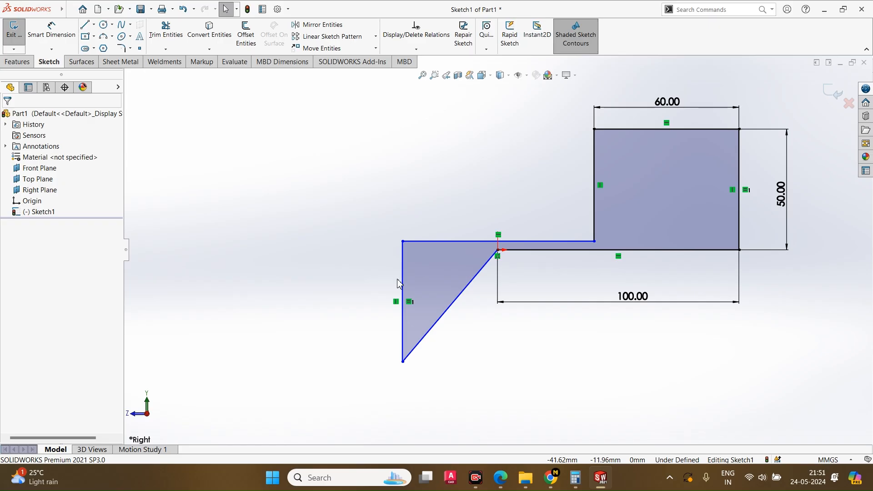
Step: Set the right vertical edge's length to 35 mm and move the inner step corner up above the level of the origin
double_click(782, 202)
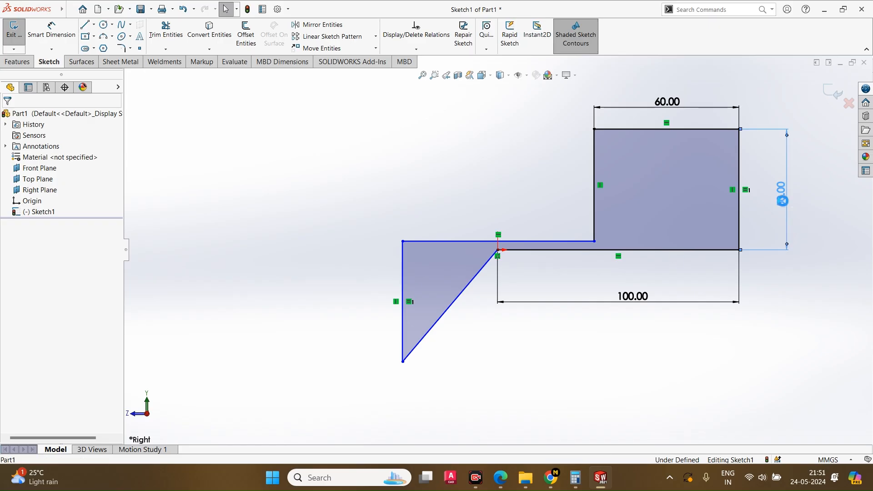
type("35")
key("Return")
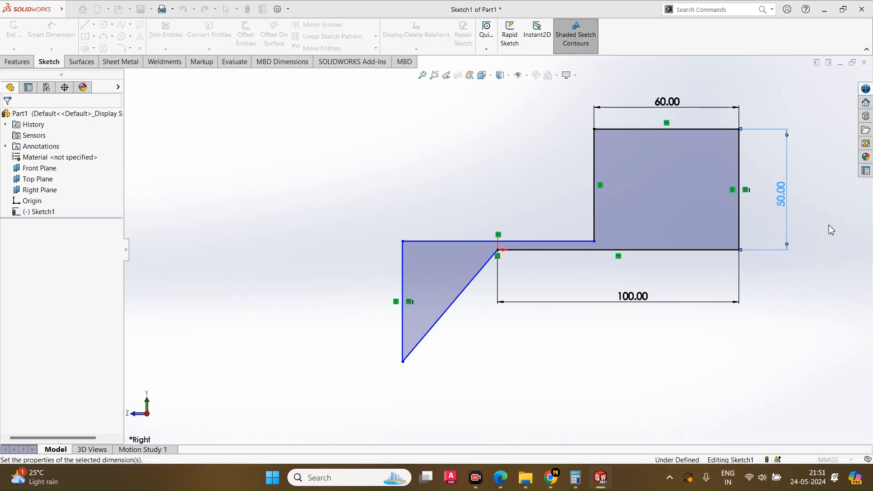
left_click(713, 360)
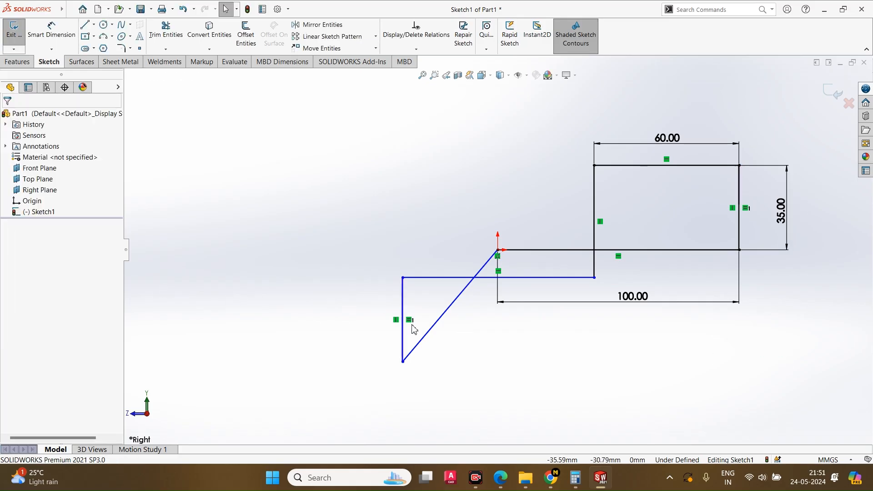
mouse_move(592, 277)
left_mouse_down()
mouse_move(577, 203)
mouse_move(565, 191)
mouse_move(538, 190)
left_mouse_up()
left_click(445, 328)
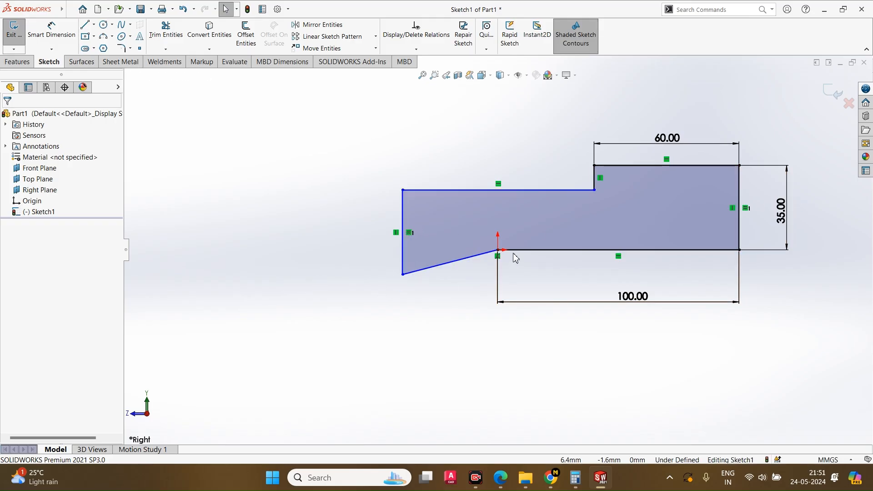
left_click(52, 31)
left_click(589, 250)
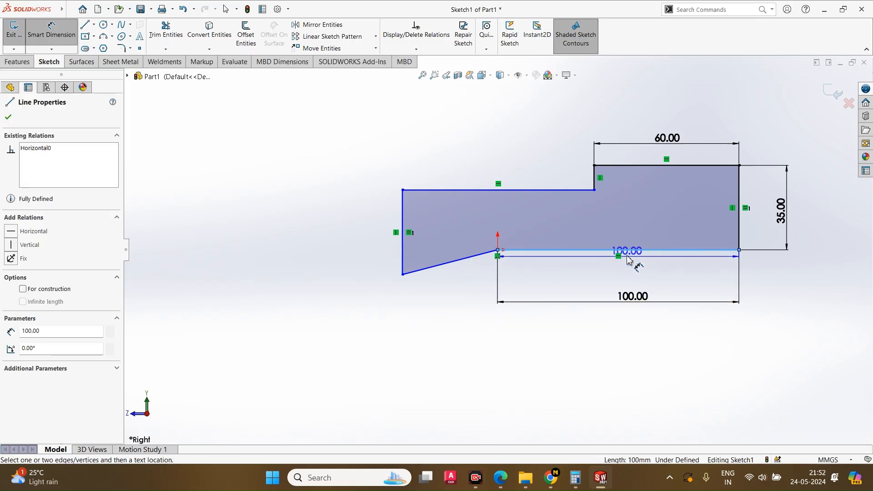
left_click(642, 323)
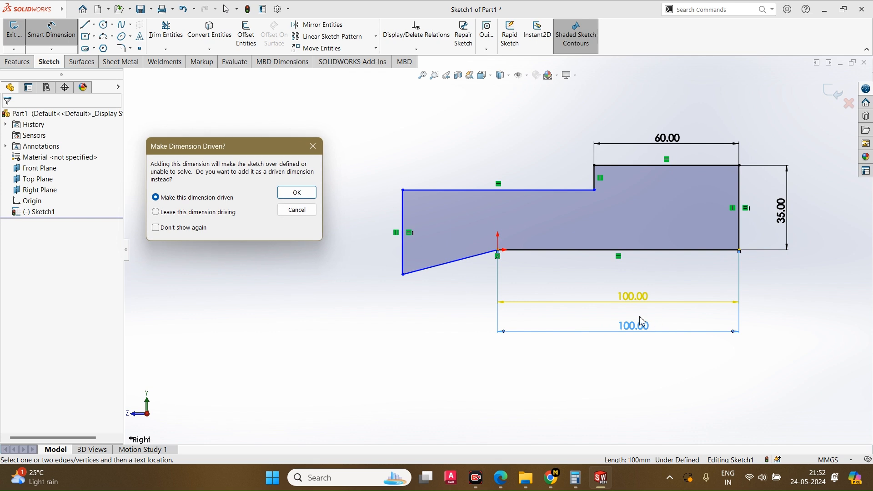
left_click(309, 217)
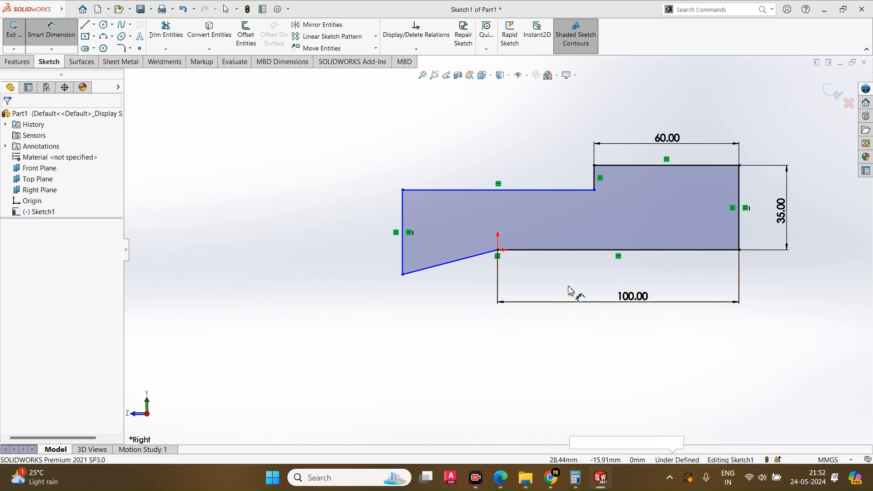
Step: Dimension the acute angle between the horizontal bottom line's extension and the diagonal line, and set it to 15°
left_click(599, 252)
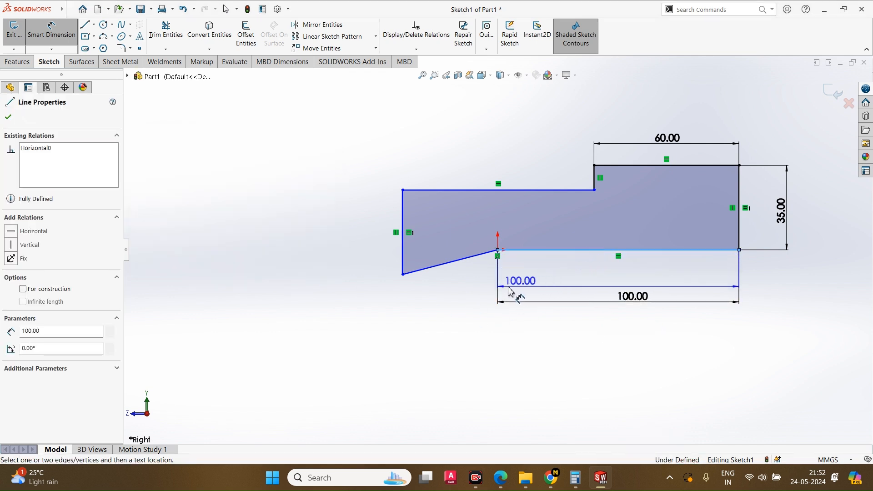
left_click(443, 270)
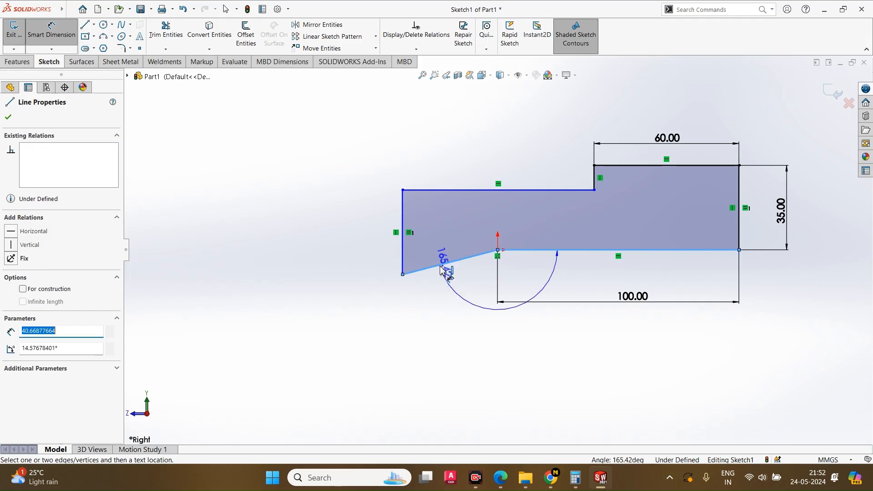
scroll(495, 253, "up", 3)
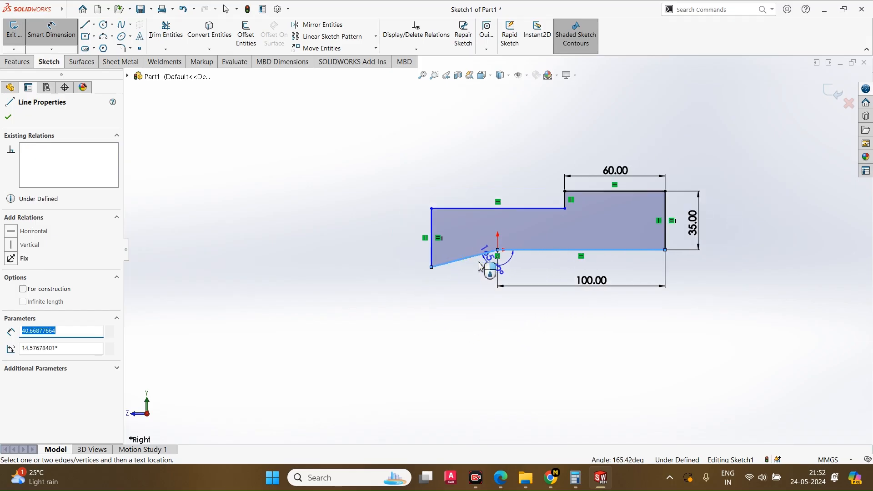
scroll(515, 238, "down", 8)
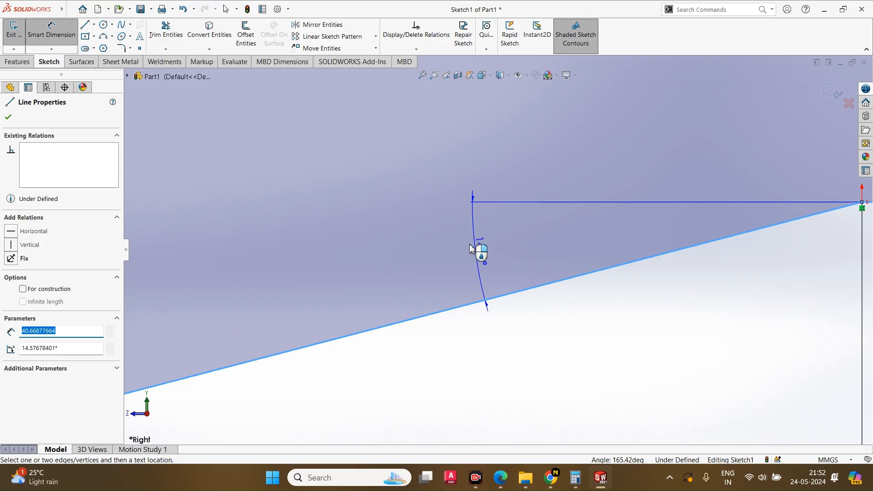
scroll(473, 248, "up", 3)
scroll(496, 250, "up", 3)
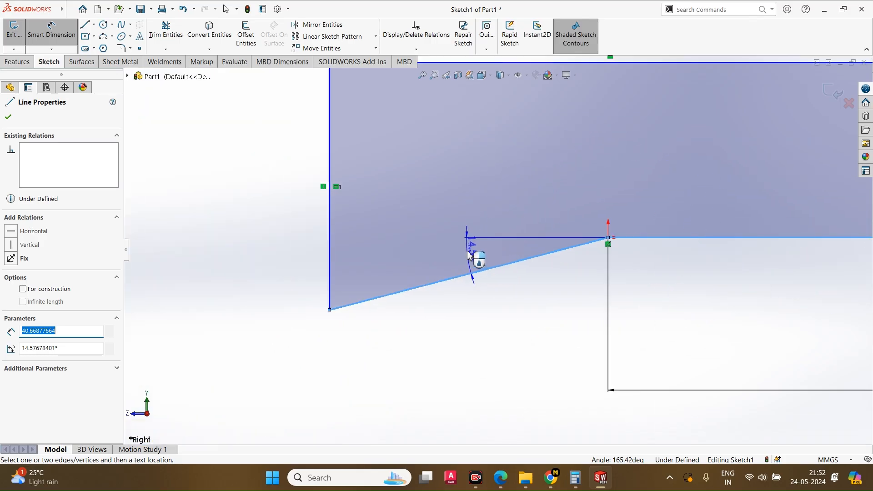
left_click(469, 256)
type("15")
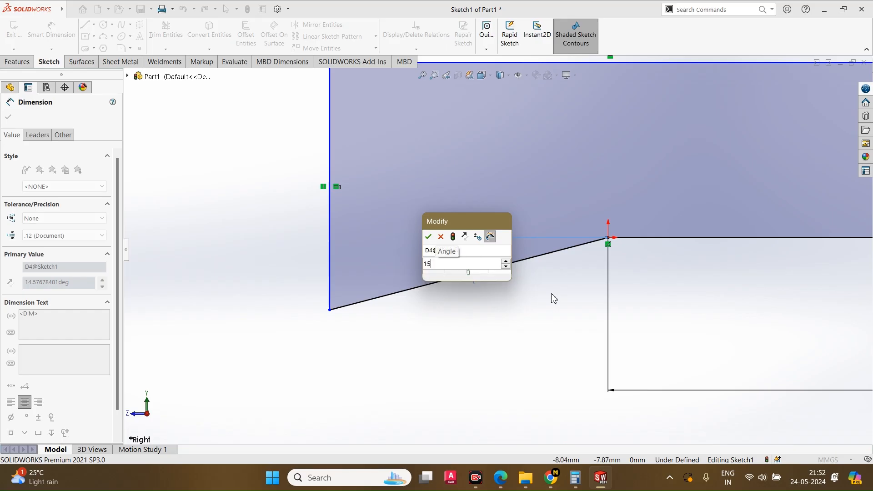
key("Return")
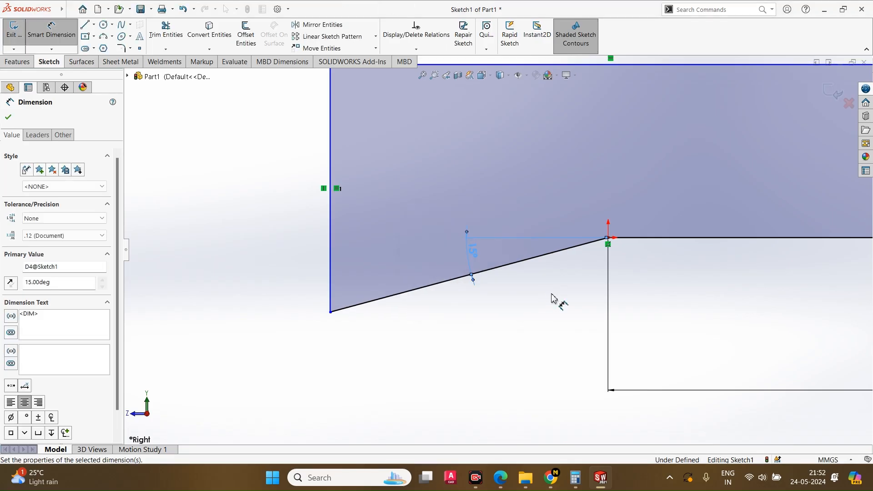
left_click(555, 308)
Step: Dimension the vertical distance between the middle horizontal edge and the bottom line, and set it to 25 mm
scroll(482, 322, "up", 5)
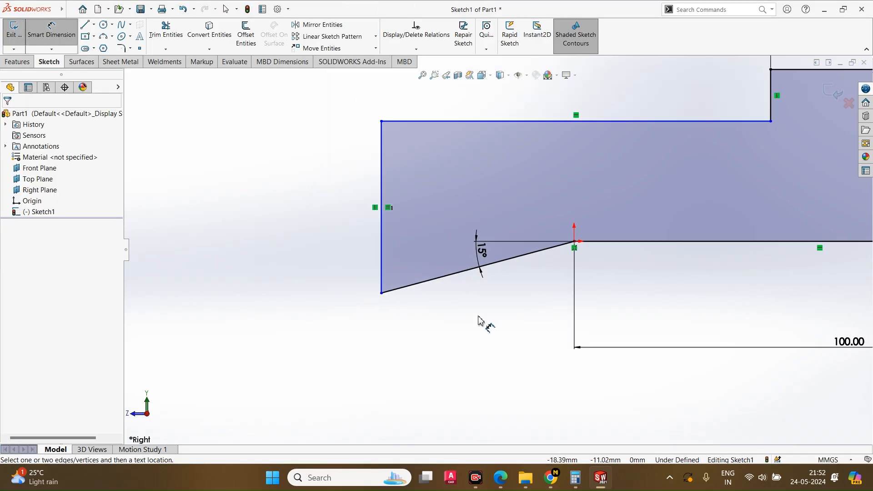
scroll(701, 337, "down", 3)
scroll(637, 301, "up", 1)
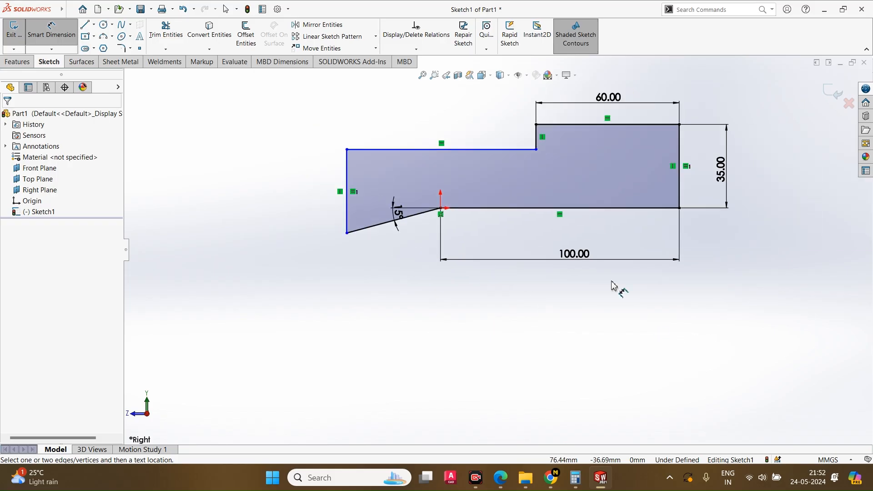
left_click(515, 150)
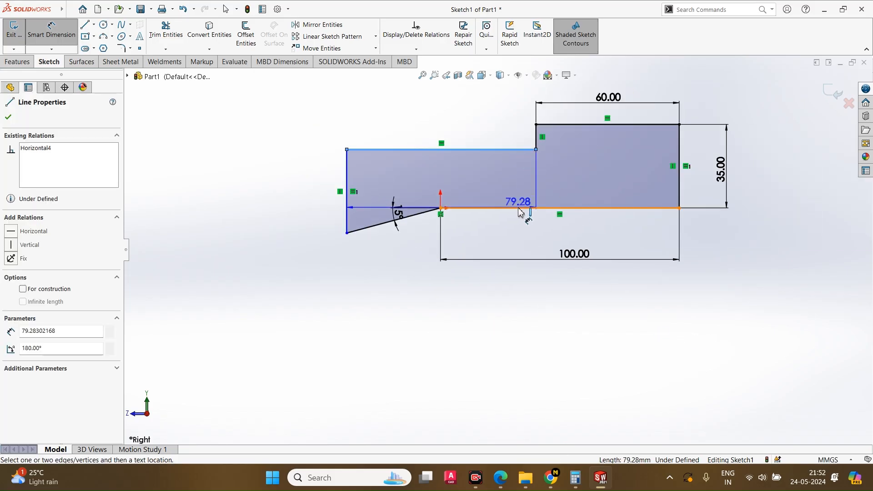
left_click(523, 208)
left_click(558, 182)
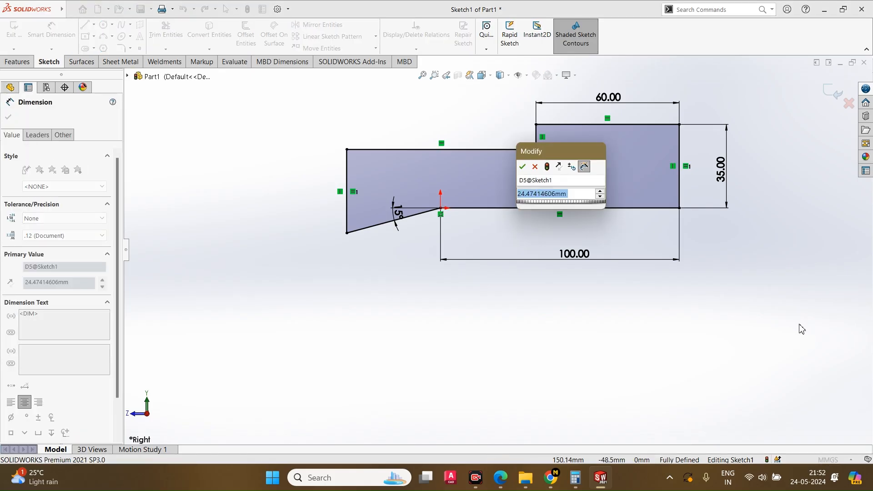
type("25")
key("Return")
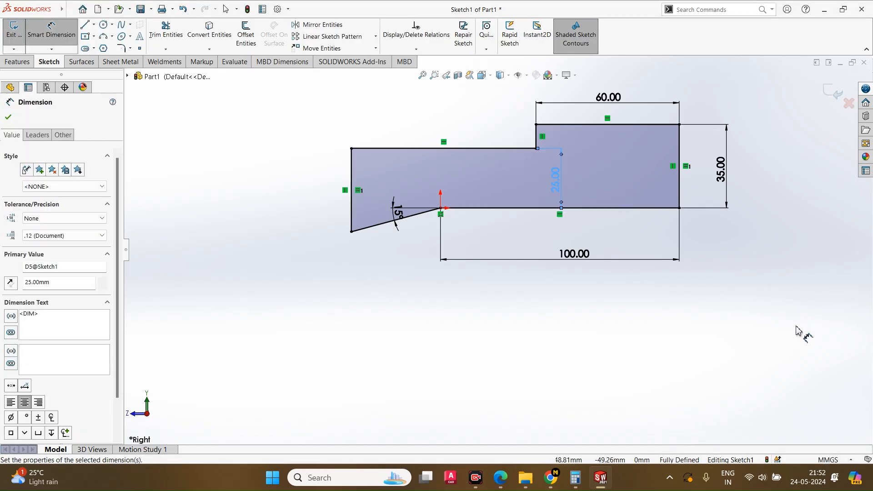
Step: Space out the dimensions: move the 25, 35, 60 and 100 mm dimensions farther out and place the 15° angle beyond the left vertical edge
left_click_drag(559, 189, 592, 189)
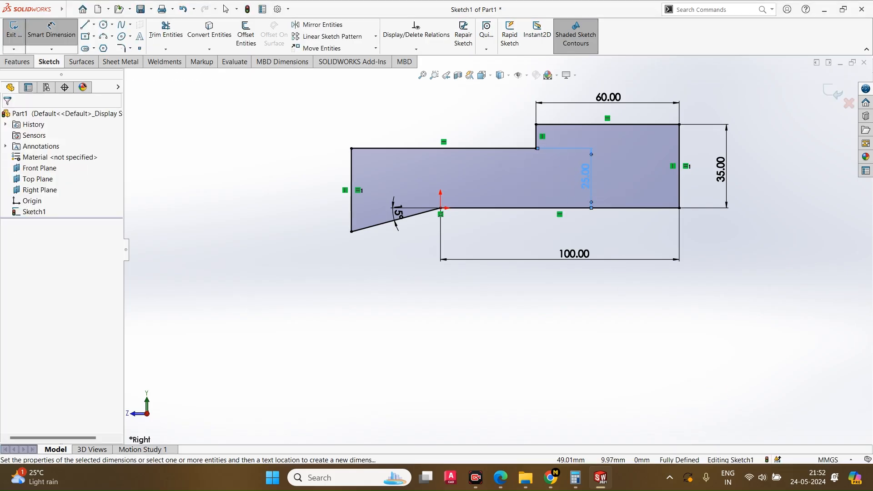
left_click_drag(724, 170, 763, 167)
left_click_drag(609, 97, 610, 84)
left_click_drag(574, 264, 577, 299)
left_click(402, 219)
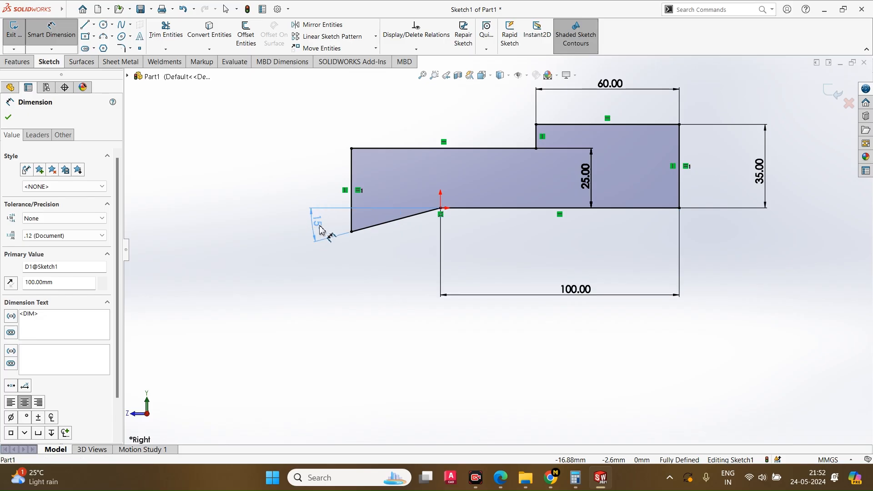
left_click(321, 222)
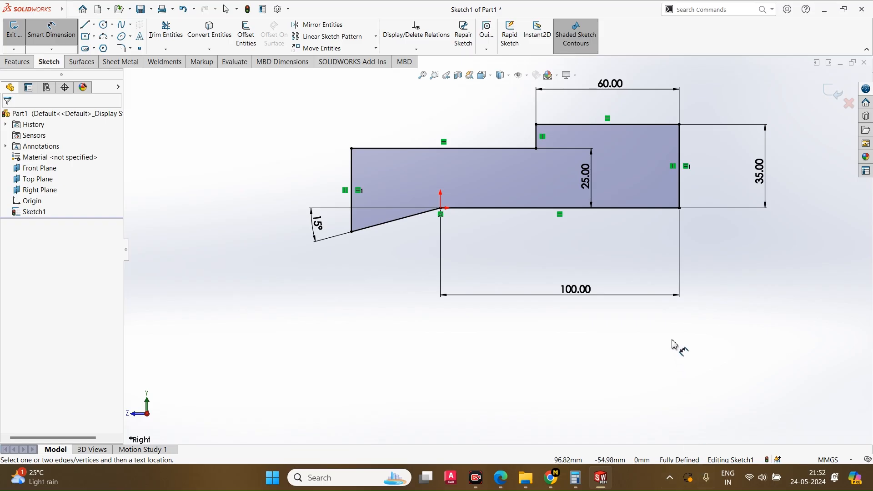
key("Escape")
Step: Delete the 100 mm dimension, then re-dimension the bottom horizontal line's length just below it and set it to 125 mm
left_click(599, 296)
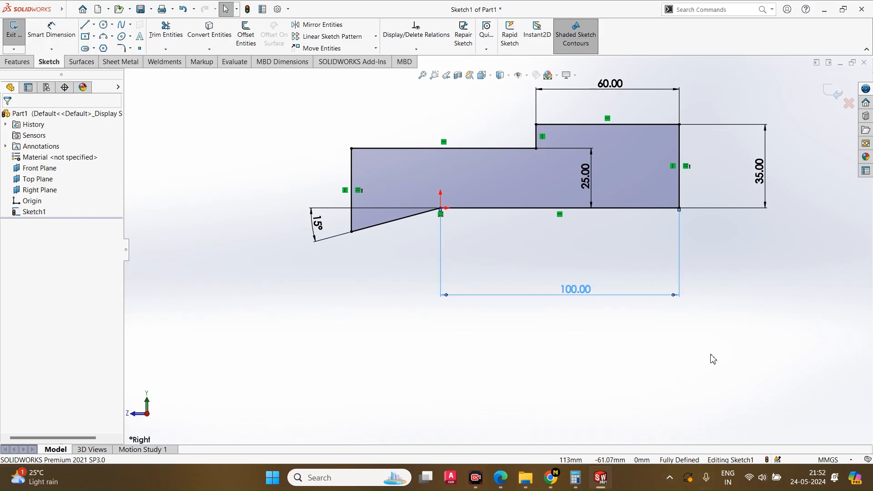
key("Delete")
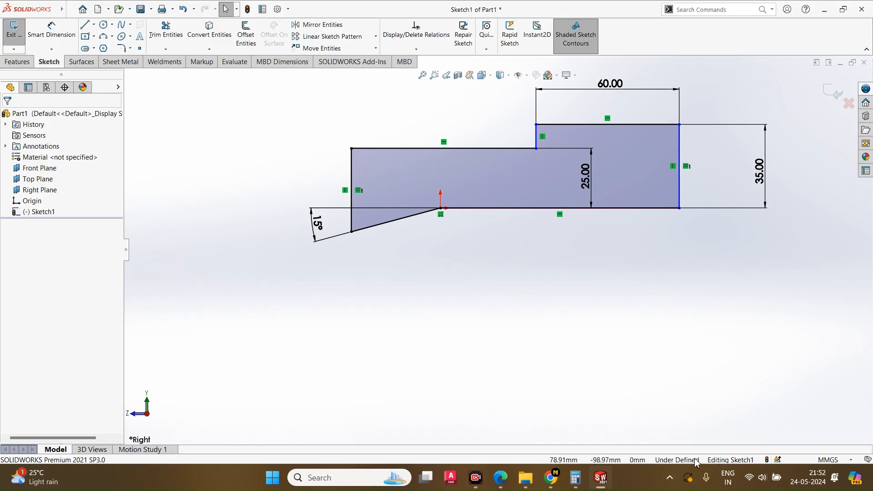
left_click(51, 36)
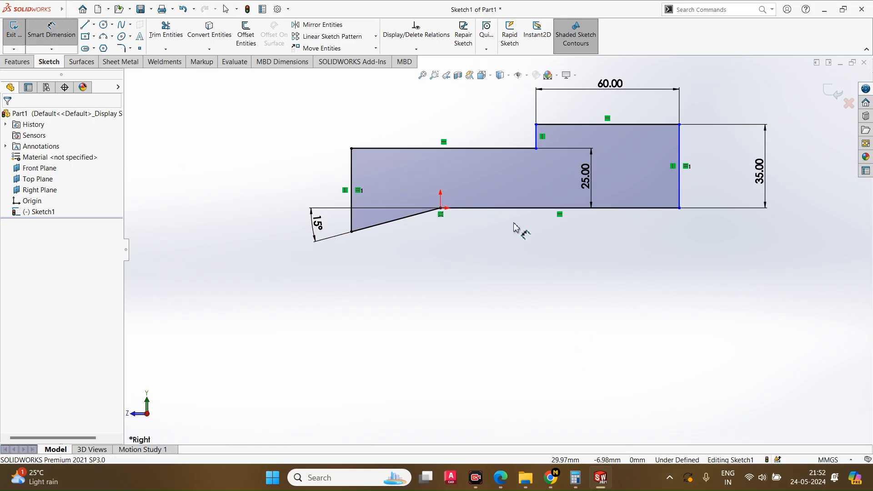
left_click(526, 211)
left_click(533, 264)
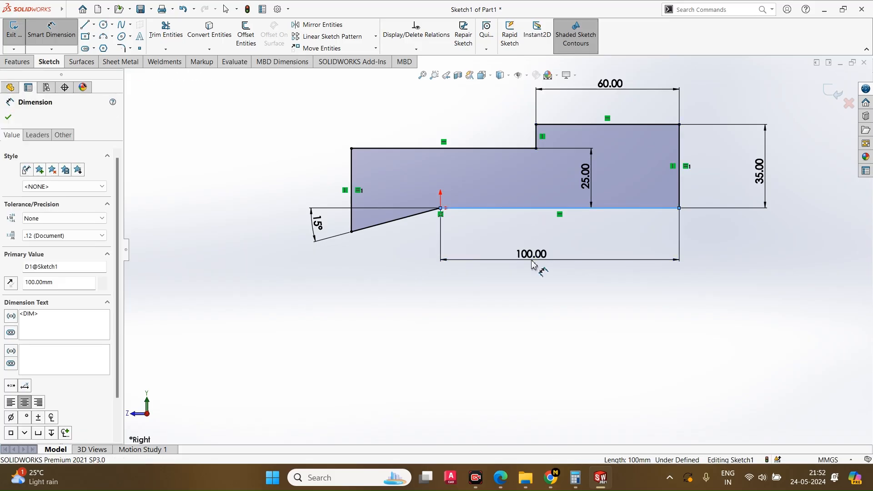
type("125")
key("Return")
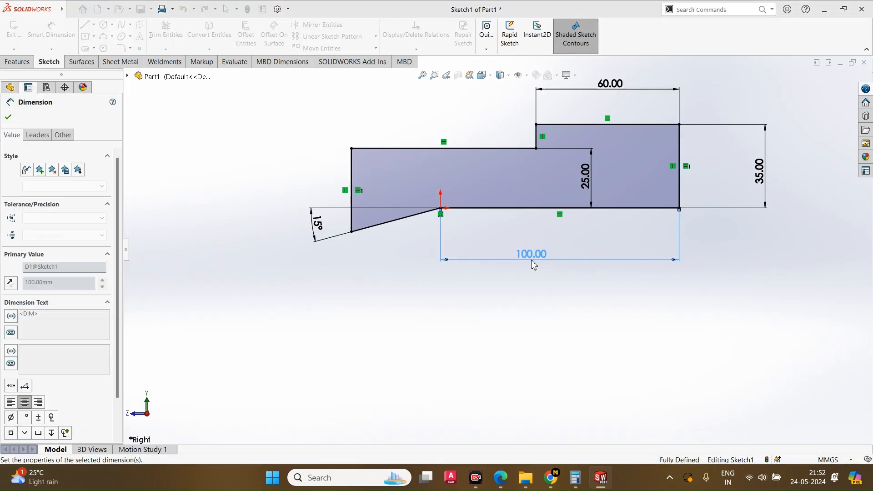
Step: Set the topmost horizontal edge's length to 75 mm and the height between the middle horizontal edge and bottom line to 20 mm
left_click(662, 90)
type("75")
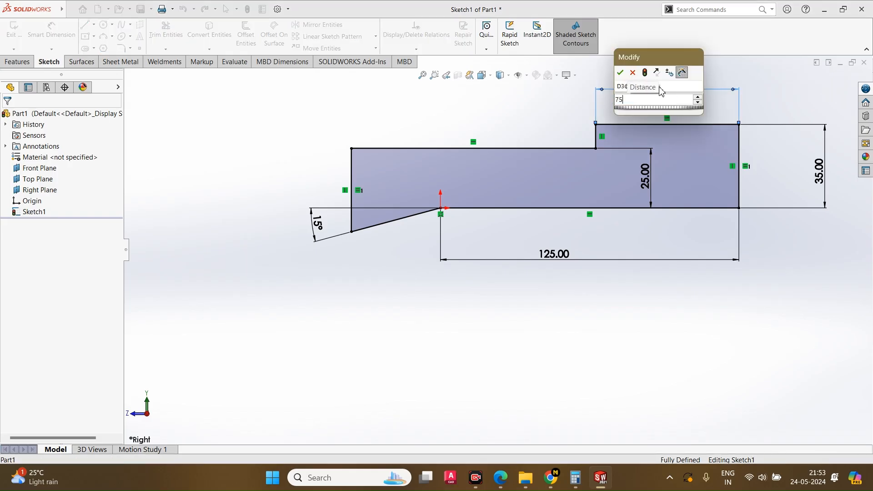
key("Return")
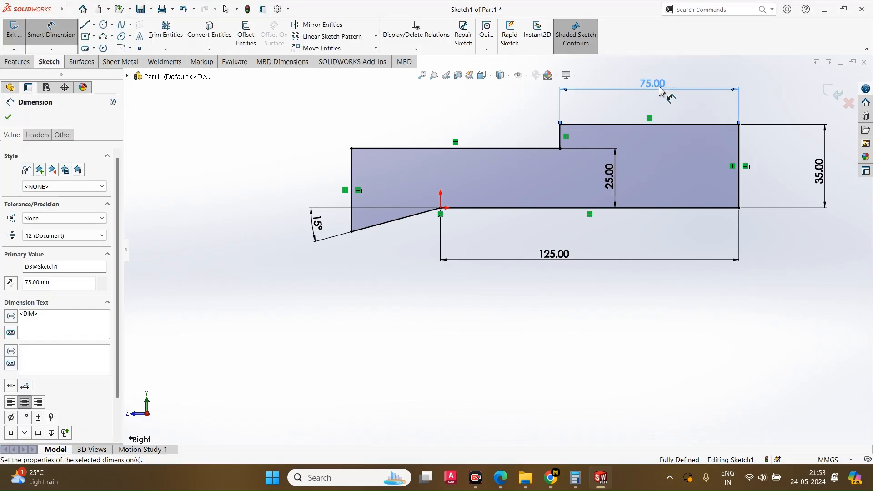
double_click(610, 176)
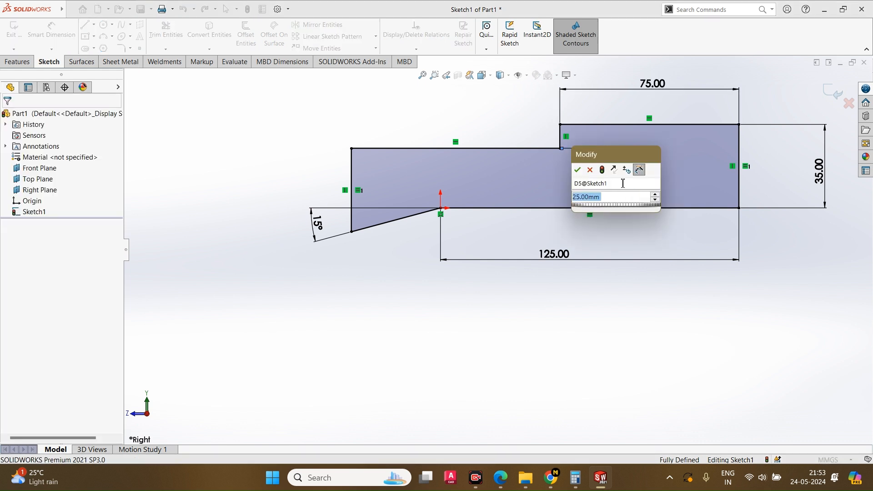
type("20")
key("Return")
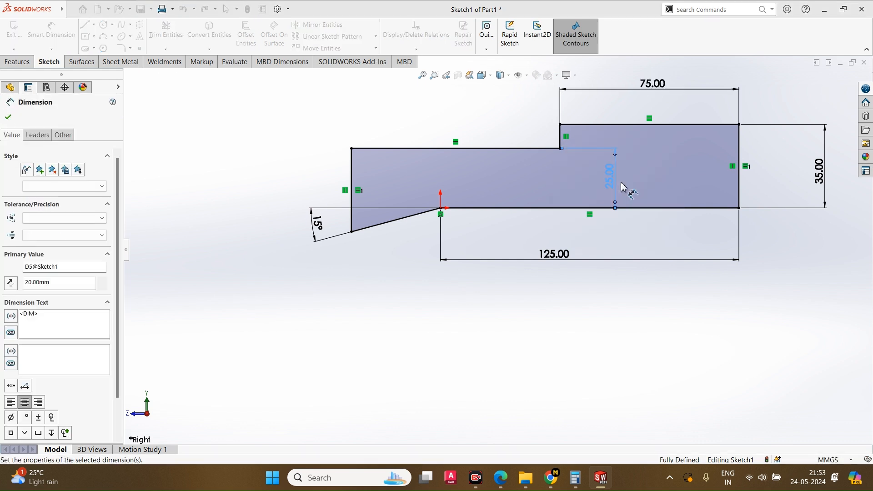
left_click(620, 326)
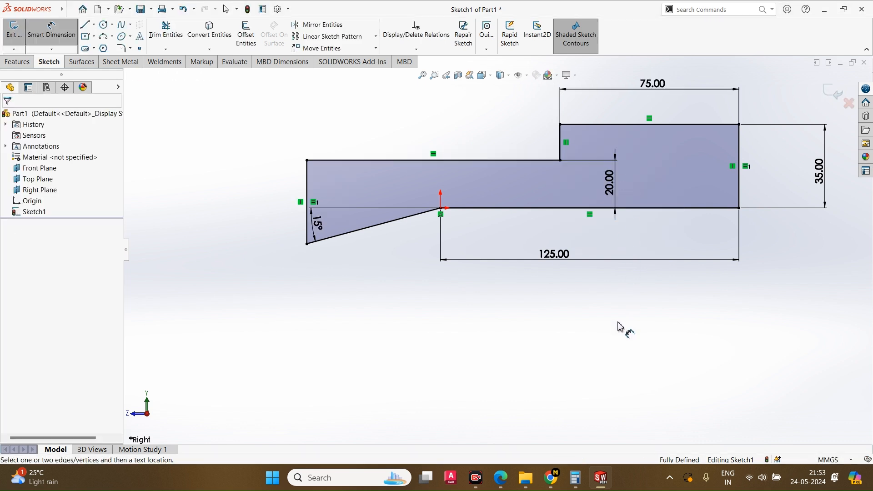
Step: Set the right vertical edge's length to 100 mm and move the 15° dimension closer to the left vertical edge
double_click(819, 172)
type("100")
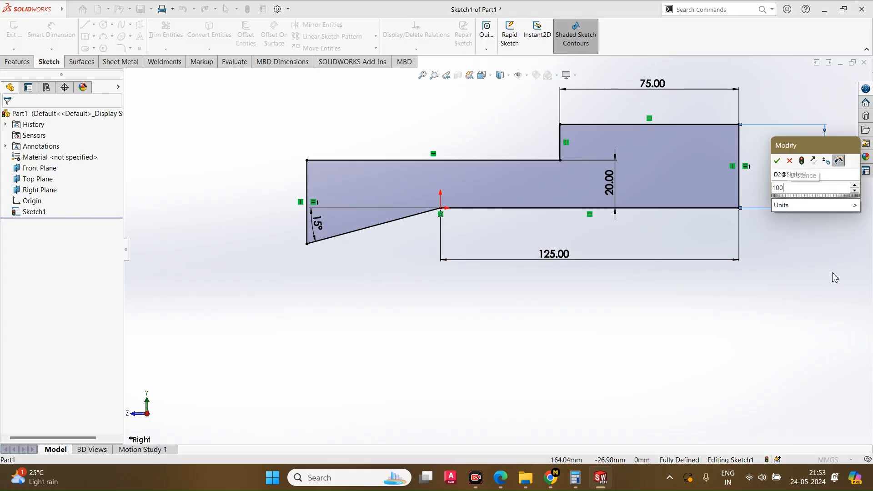
key("Return")
left_click(672, 320)
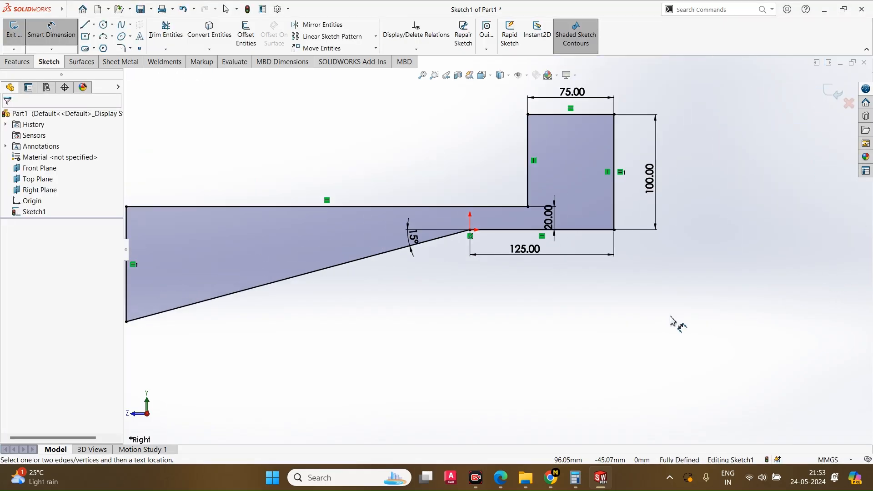
scroll(672, 321, "up", 4)
scroll(363, 298, "down", 3)
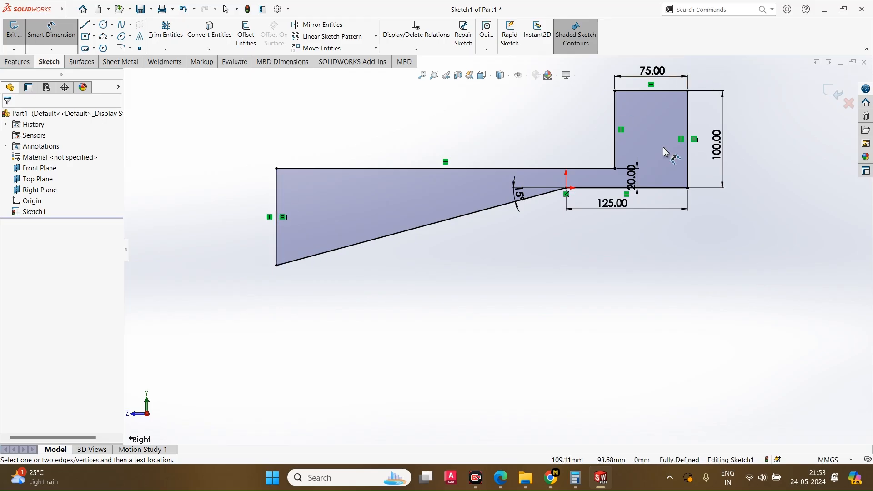
left_click_drag(517, 195, 344, 205)
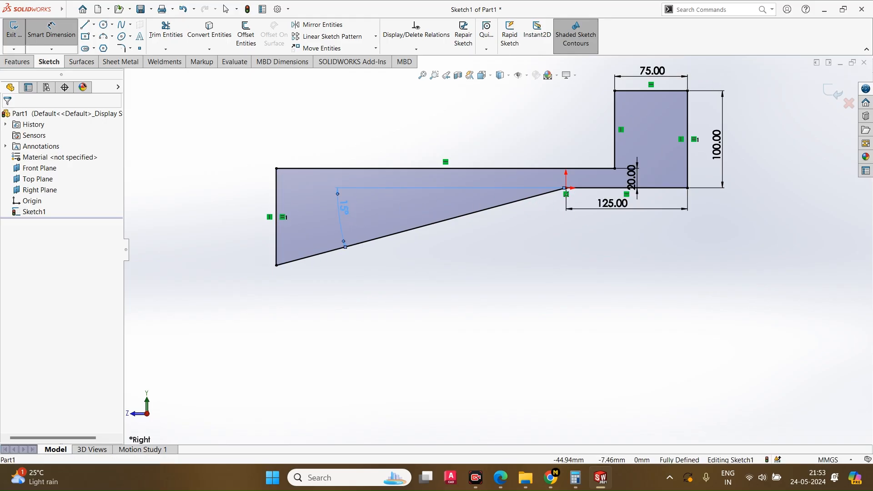
left_click(445, 243)
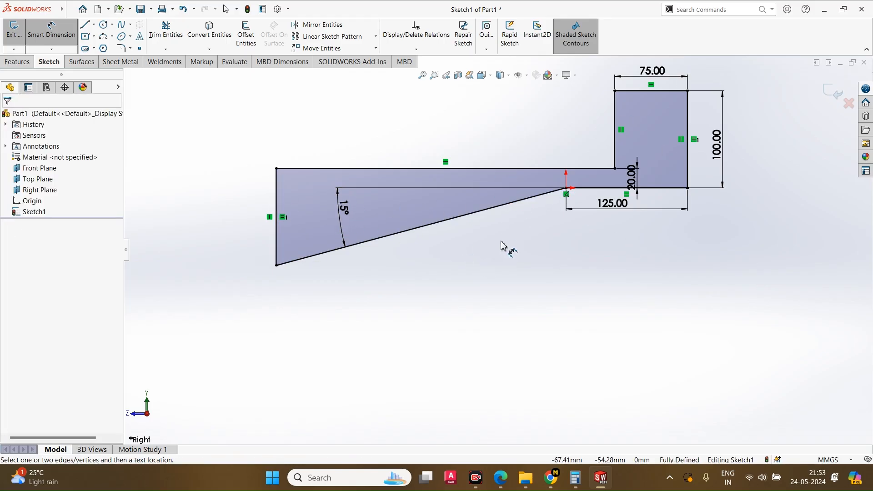
Step: Try to set the right vertical edge's length to 20 mm, undo it, and try 20 mm again
left_click(718, 135)
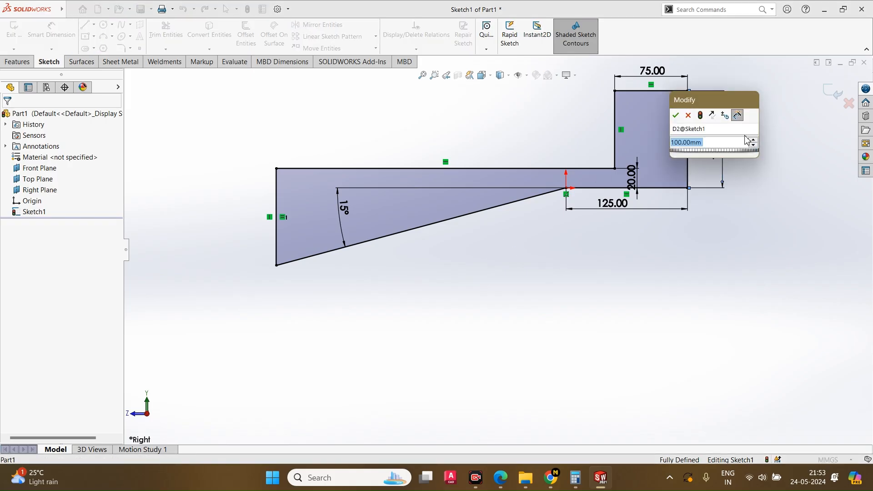
key("Return")
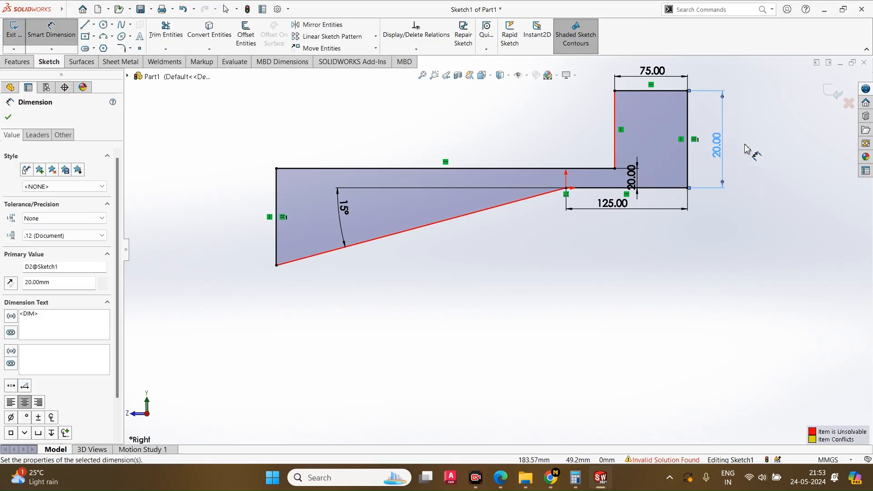
left_click(744, 174)
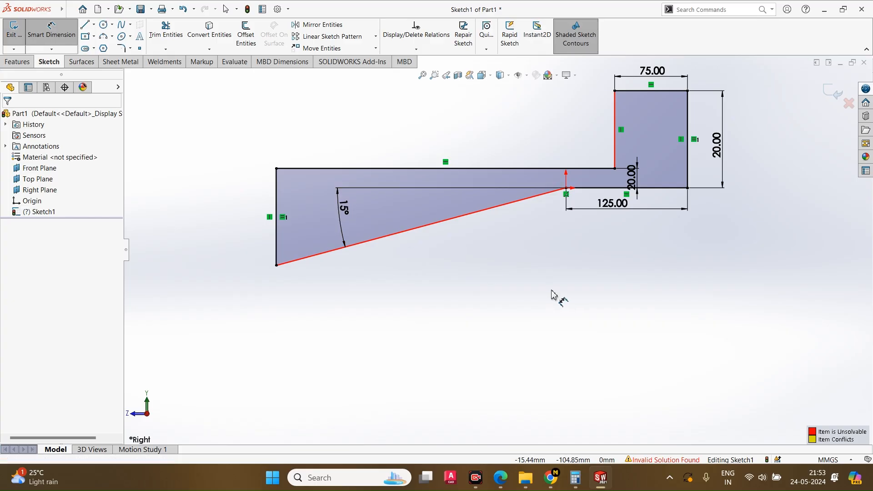
key("ctrl+z")
double_click(719, 143)
type("20")
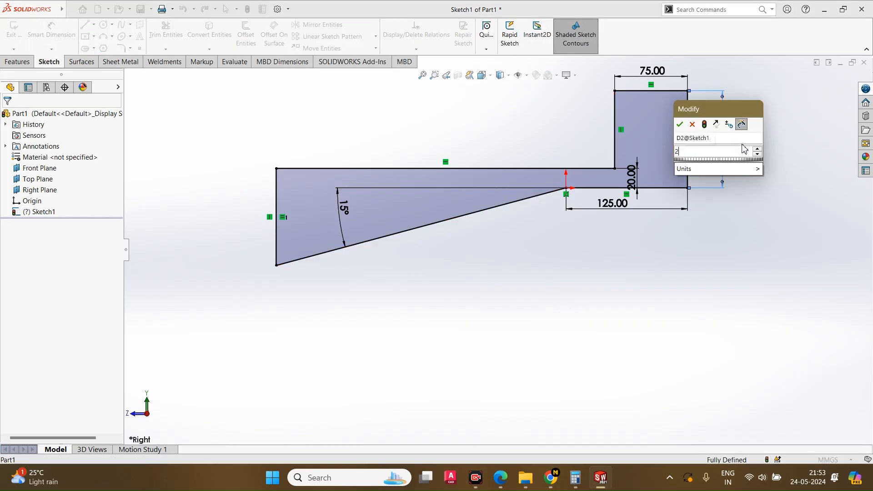
key("Return")
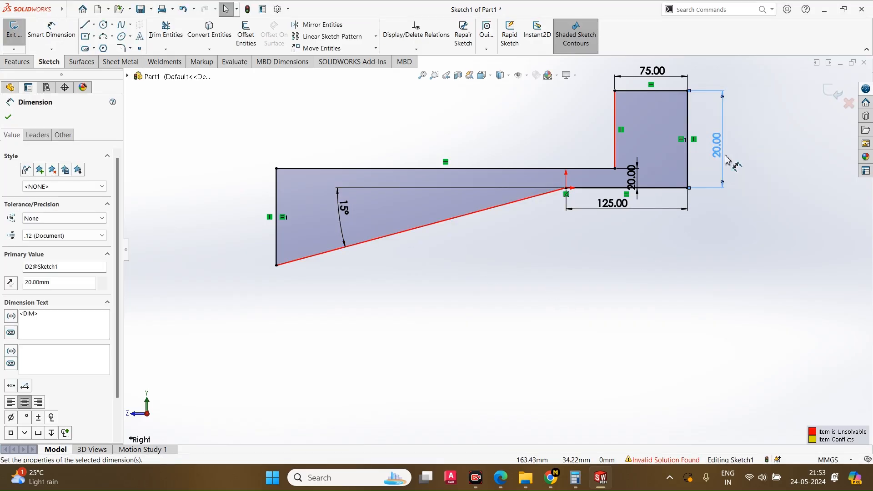
Step: Set the right vertical edge's length to 30 mm
double_click(726, 155)
type("80")
key("Return")
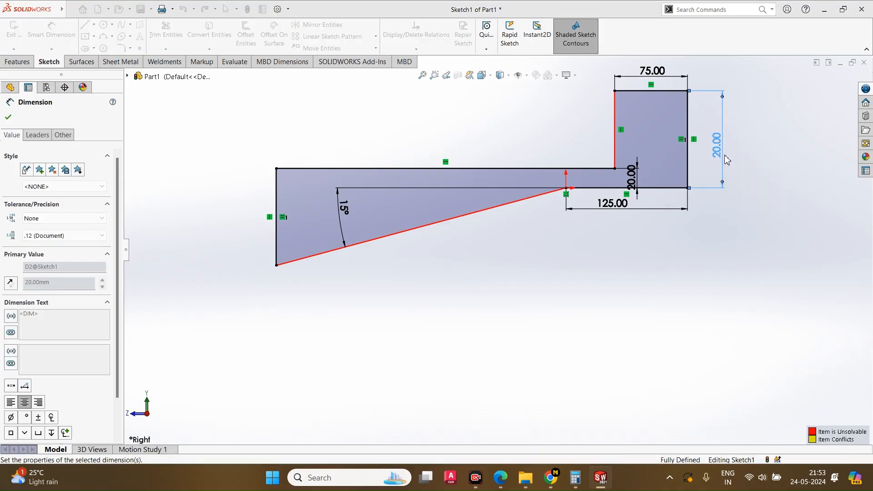
left_click(550, 230)
scroll(507, 205, "down", 3)
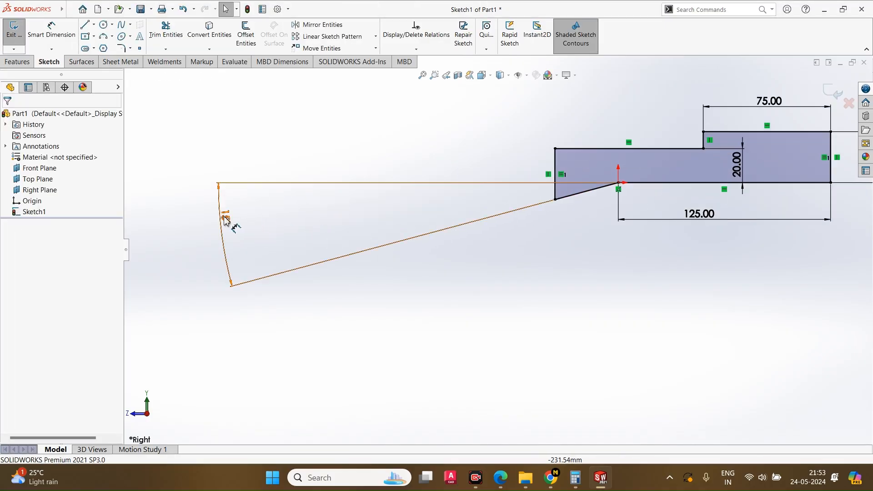
Step: Move the 15° dimension back close to the diagonal line, with its text just below the line
left_click_drag(225, 221, 590, 187)
left_click(597, 251)
scroll(596, 251, "up", 6)
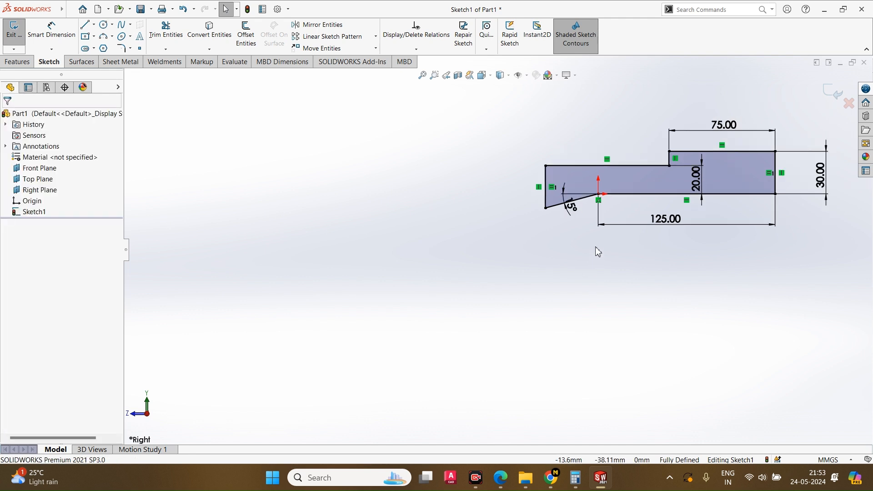
scroll(608, 233, "down", 9)
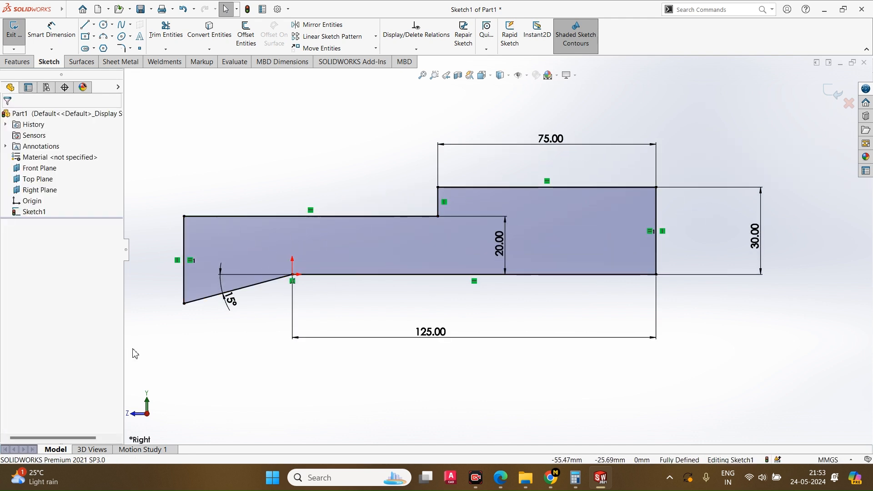
left_click_drag(230, 301, 236, 311)
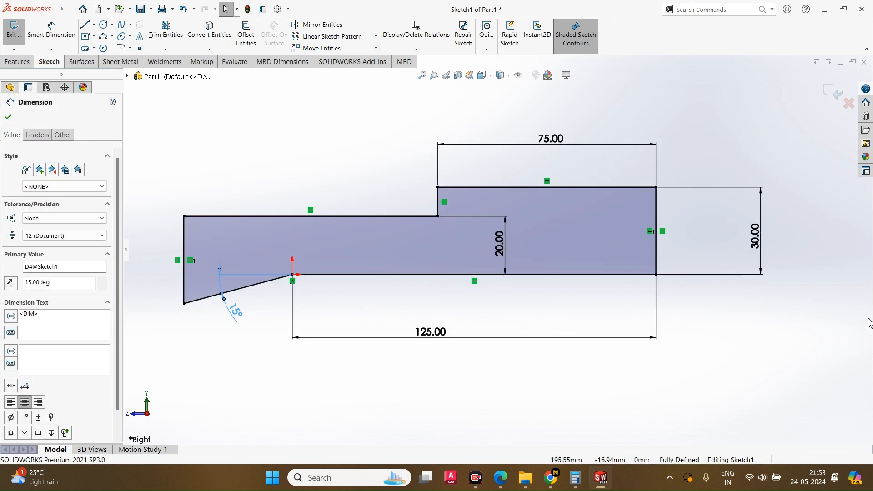
left_click(746, 318)
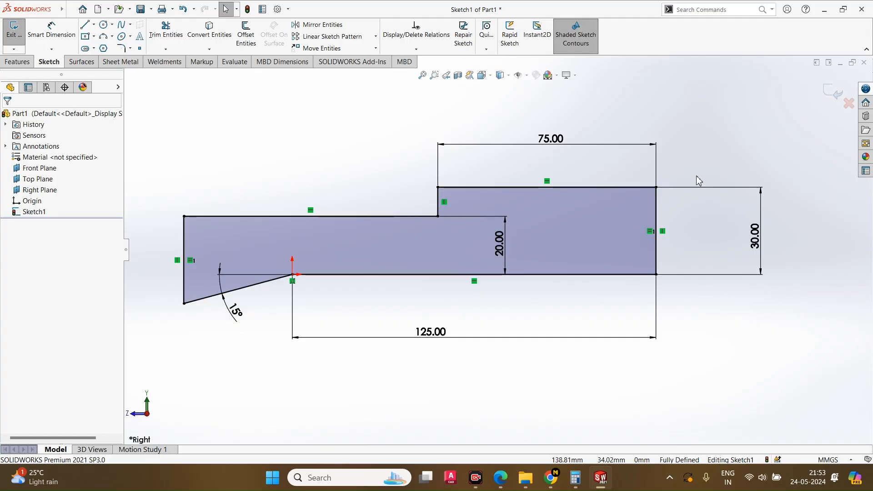
Step: Delete the 15° dimension and pull the profile's lower left corner slightly toward the origin
left_click(229, 311)
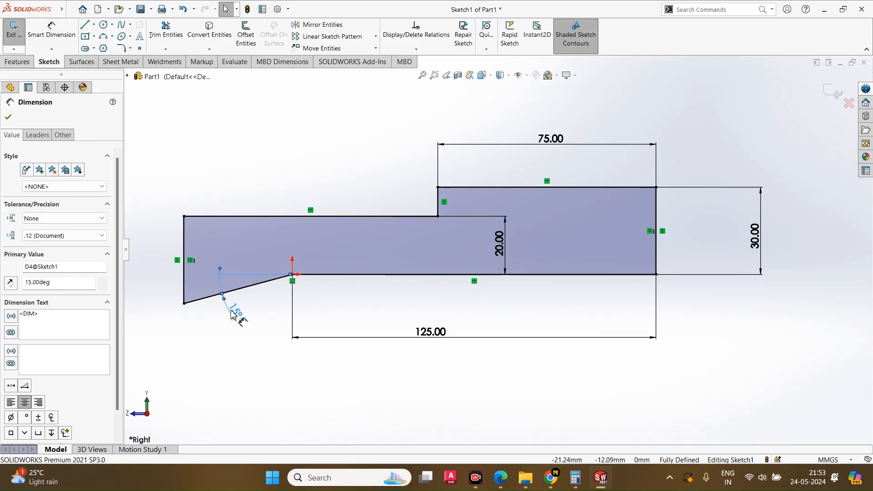
left_click(254, 318)
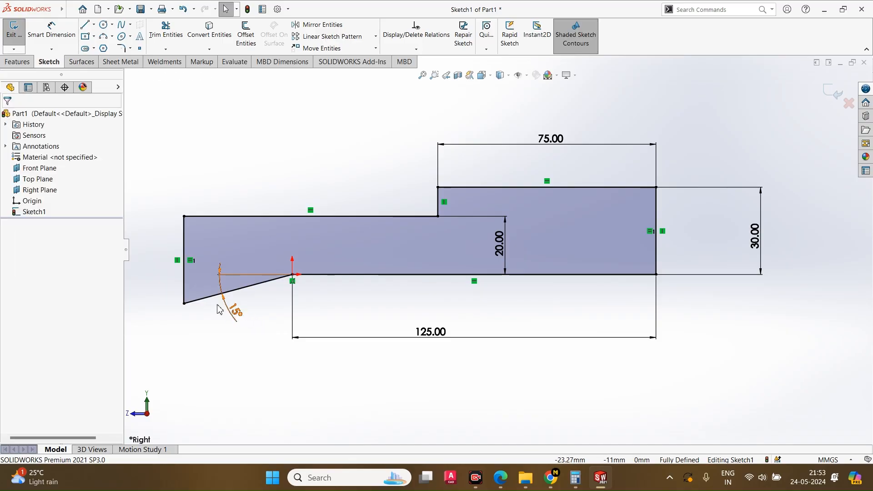
key("Delete")
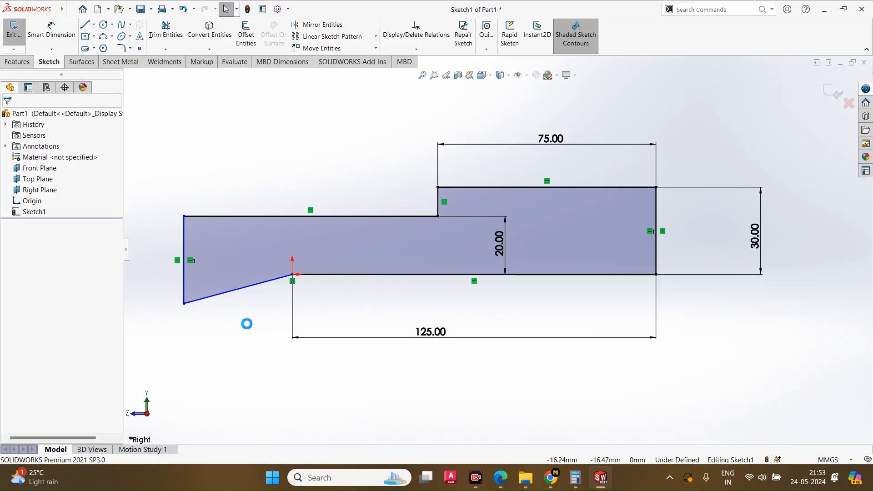
mouse_move(185, 305)
left_mouse_down()
mouse_move(244, 396)
mouse_move(204, 203)
mouse_move(306, 403)
mouse_move(390, 378)
mouse_move(594, 370)
mouse_move(201, 304)
left_mouse_up()
left_click(718, 345)
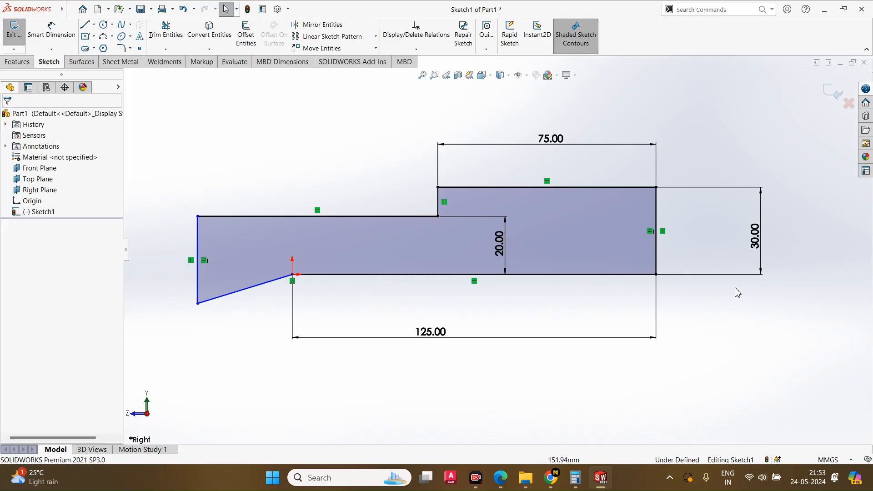
Step: Dimension the horizontal distance between the left and right vertical edges below the profile and set it to 165 mm
left_click(51, 32)
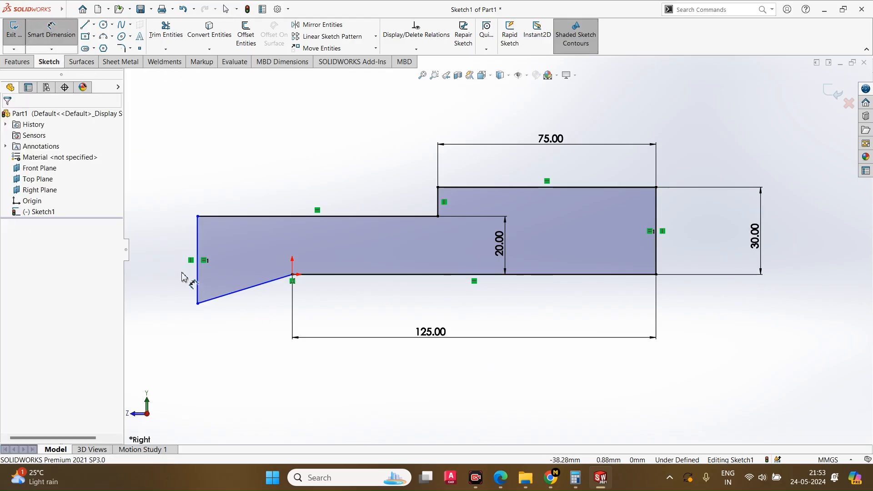
left_click(195, 284)
left_click(654, 262)
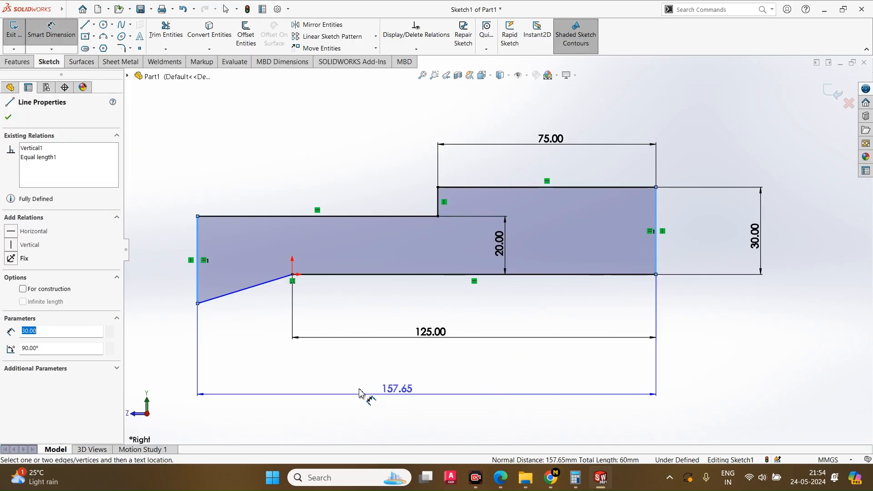
left_click(349, 385)
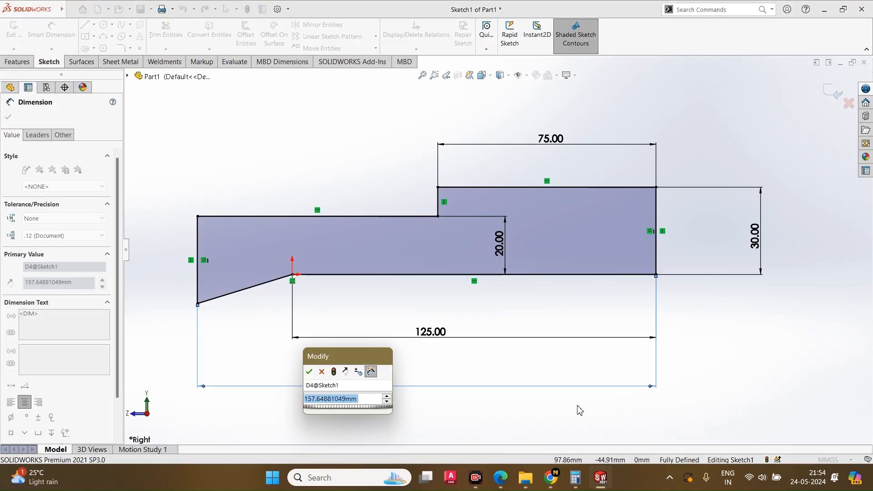
type("165")
key("Return")
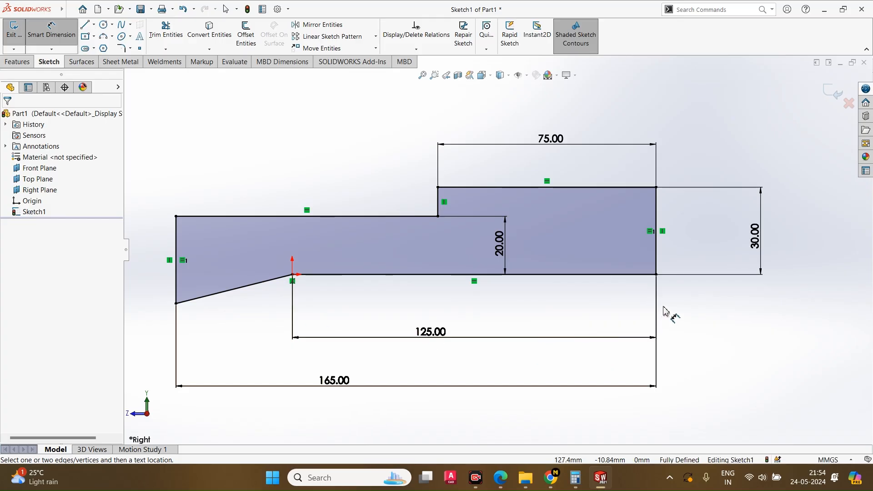
key("f")
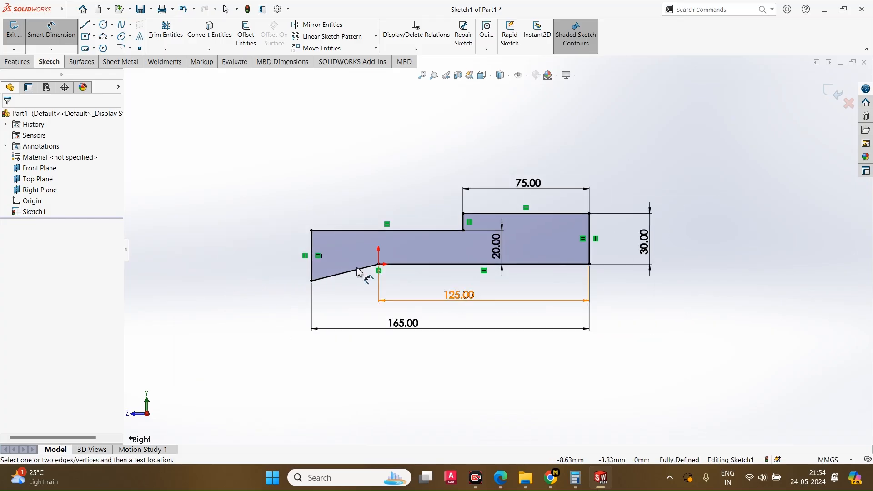
scroll(357, 272, "down", 2)
scroll(357, 271, "up", 2)
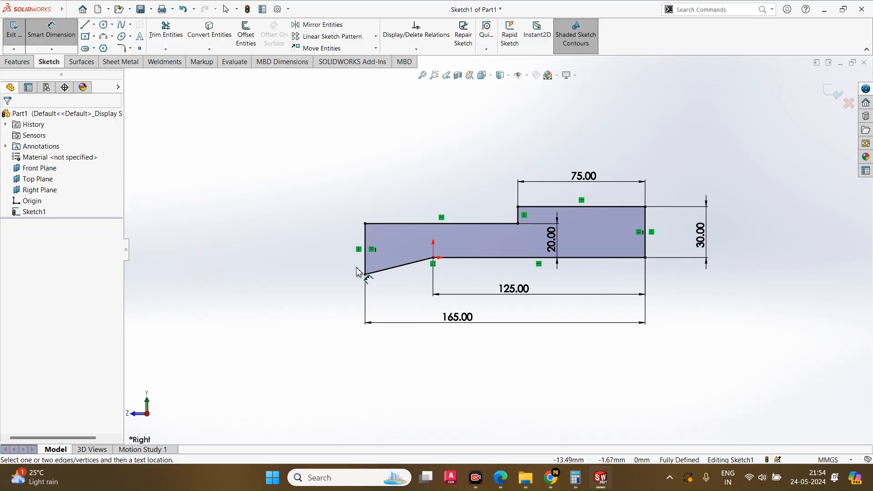
scroll(357, 272, "down", 2)
scroll(357, 272, "up", 4)
scroll(687, 280, "down", 3)
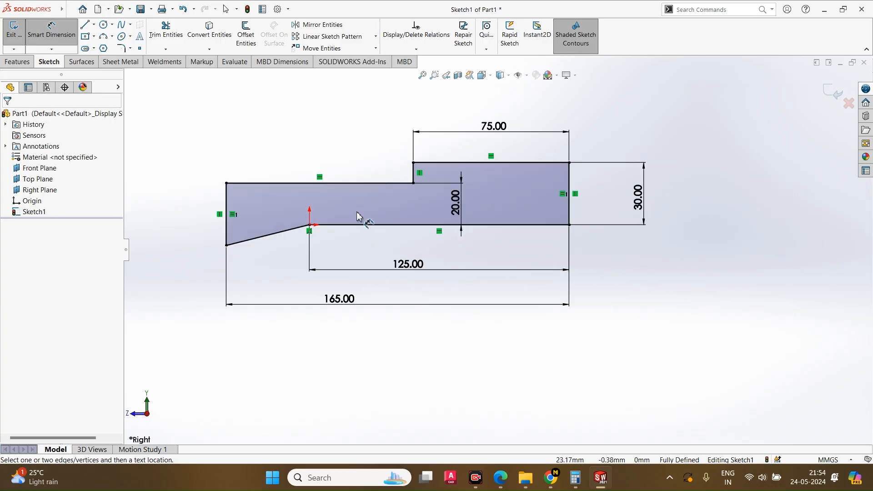
Step: Delete the whole stepped profile together with all its dimensions and relations from the sketch
key("Escape")
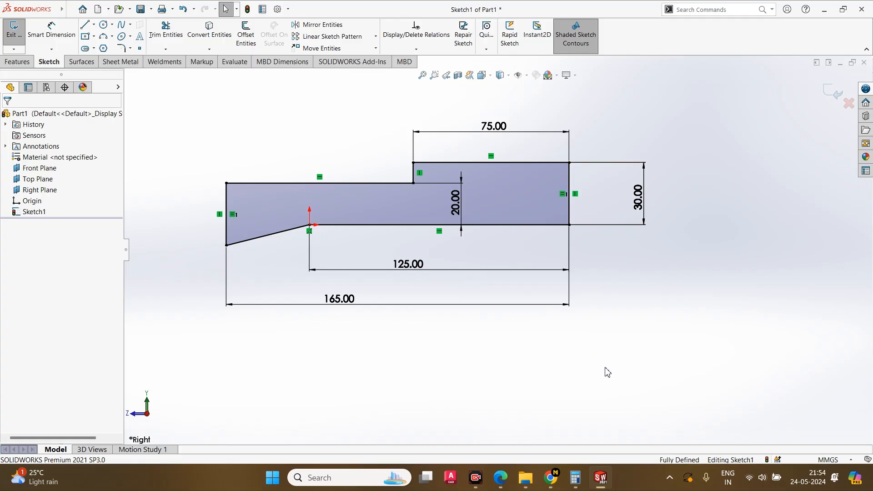
mouse_move(178, 99)
left_mouse_down()
mouse_move(297, 206)
mouse_move(713, 321)
left_mouse_up()
key("Delete")
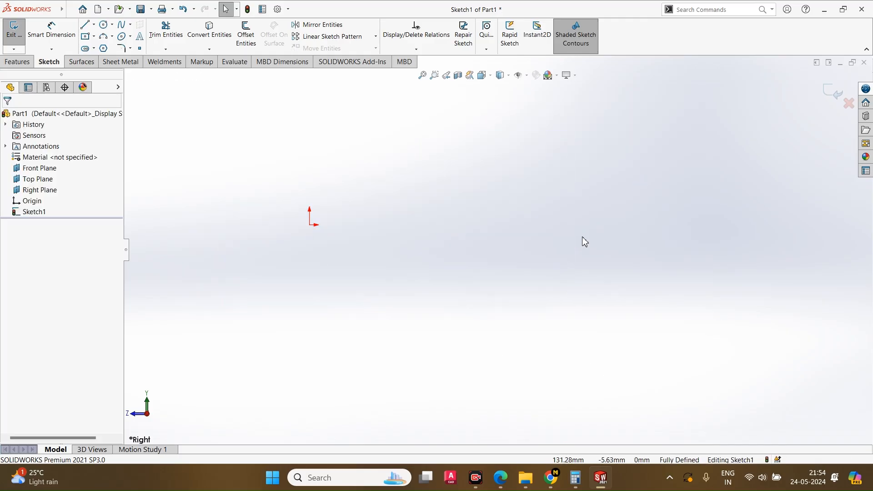
left_click(95, 25)
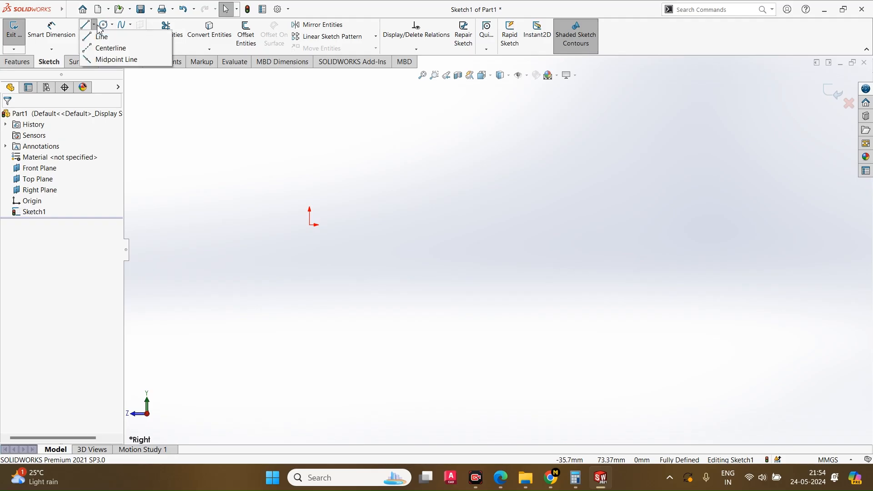
left_click(108, 48)
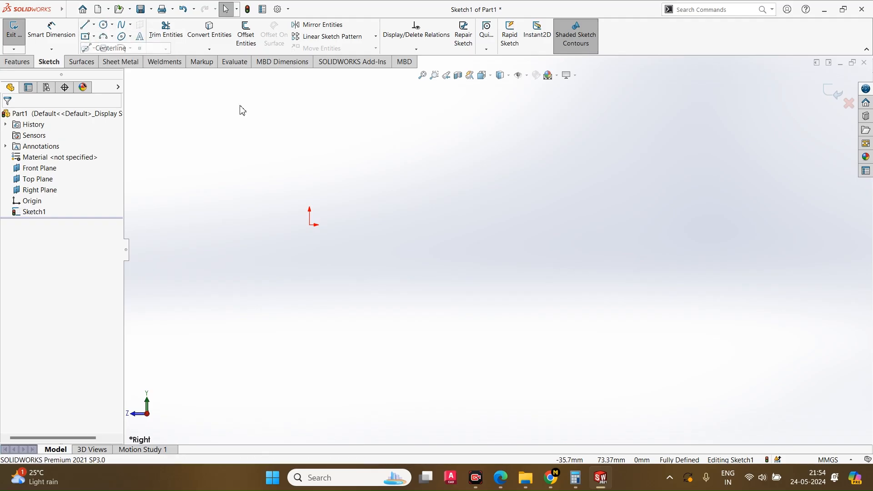
left_click(311, 225)
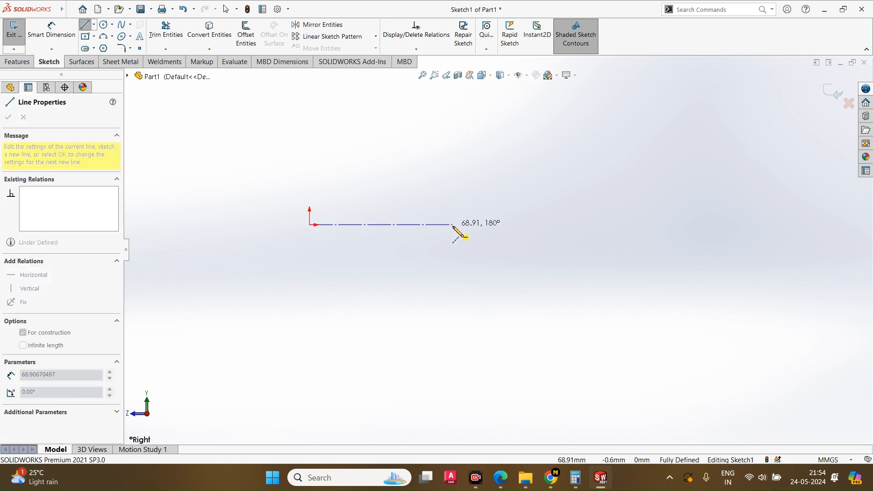
left_click(453, 225)
left_click(453, 150)
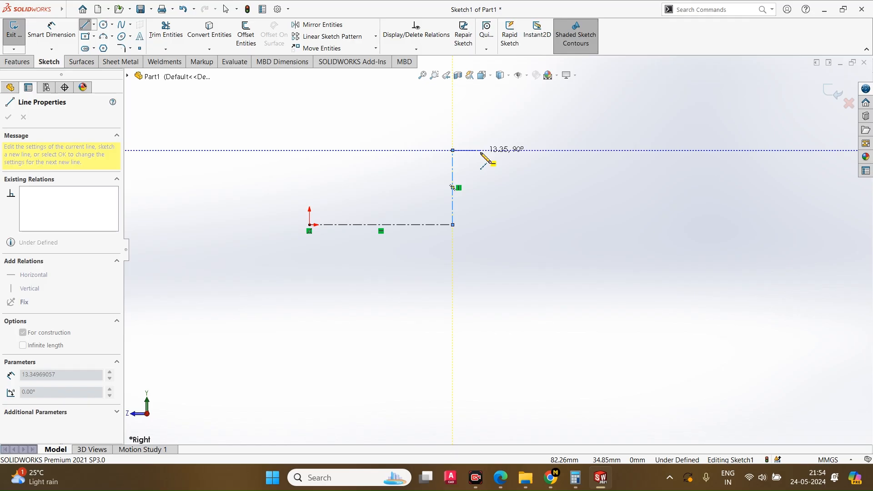
key("Escape")
left_click(453, 217)
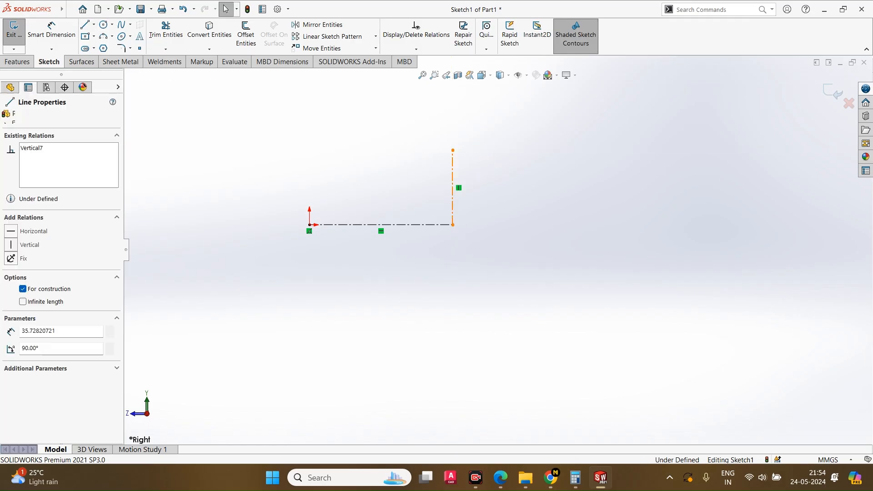
key("Delete")
key("Delete")
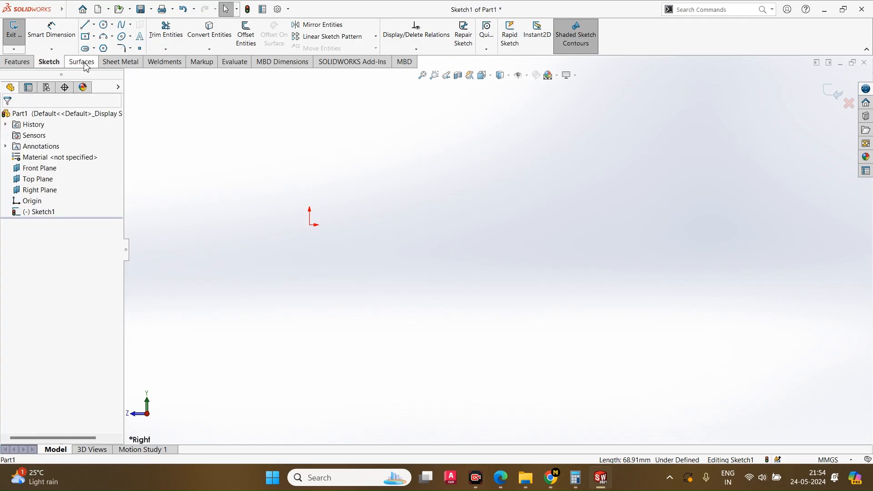
Step: Sketch a circle of about 19 mm radius above and right of the origin, and set its centre's horizontal distance from the origin to 100 mm
left_click(104, 24)
left_click_drag(513, 185, 554, 184)
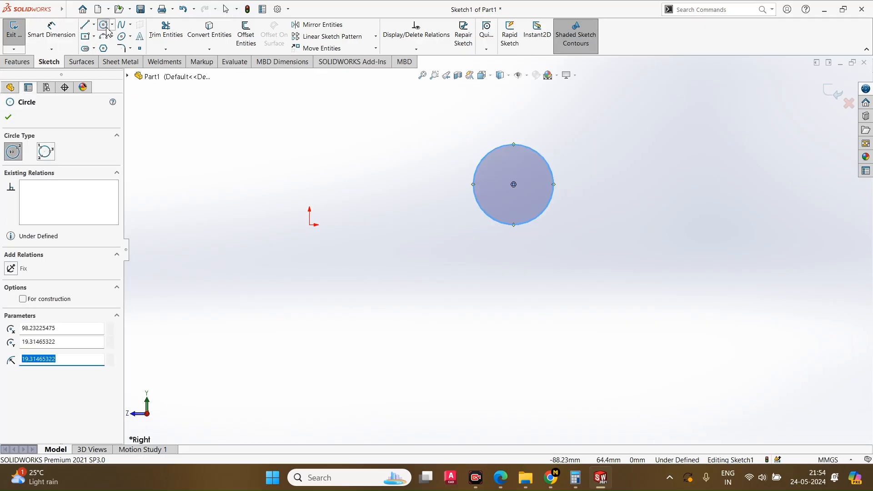
left_click(64, 32)
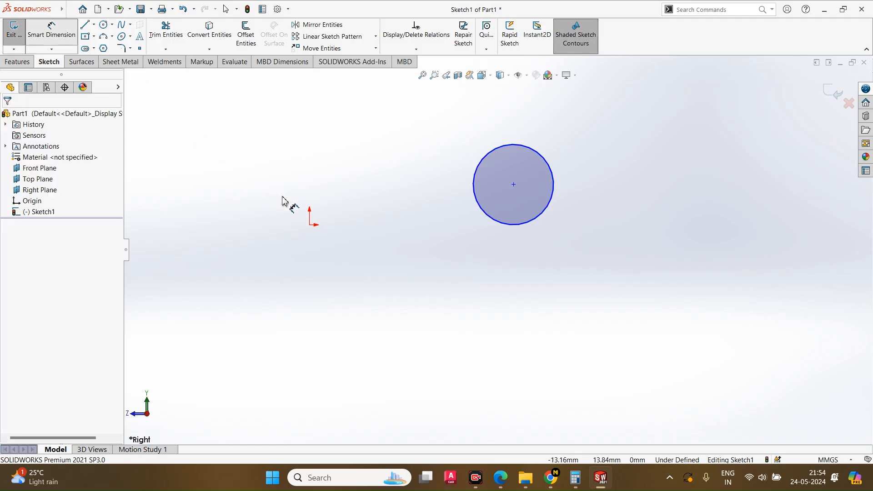
left_click(310, 224)
left_click(509, 203)
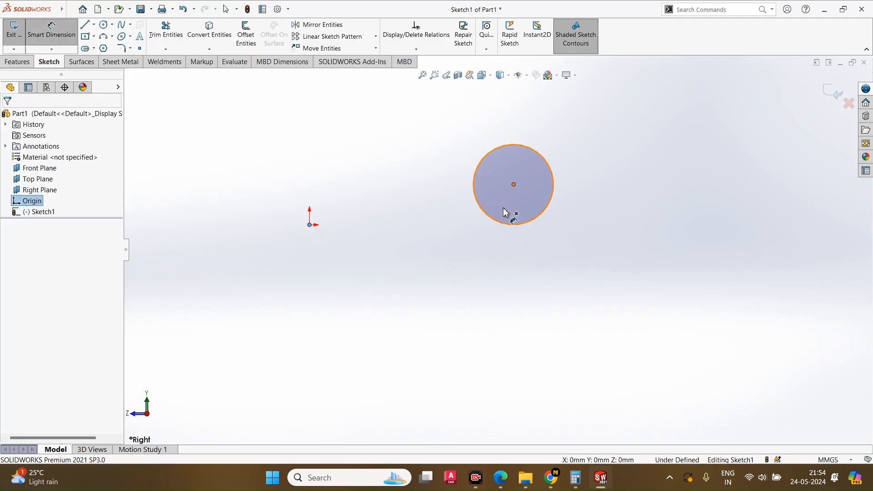
left_click(394, 331)
type("100")
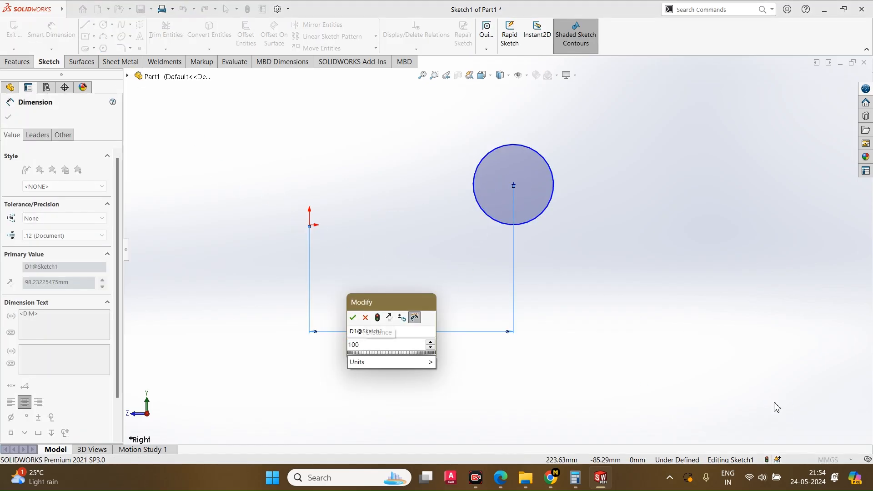
key("Return")
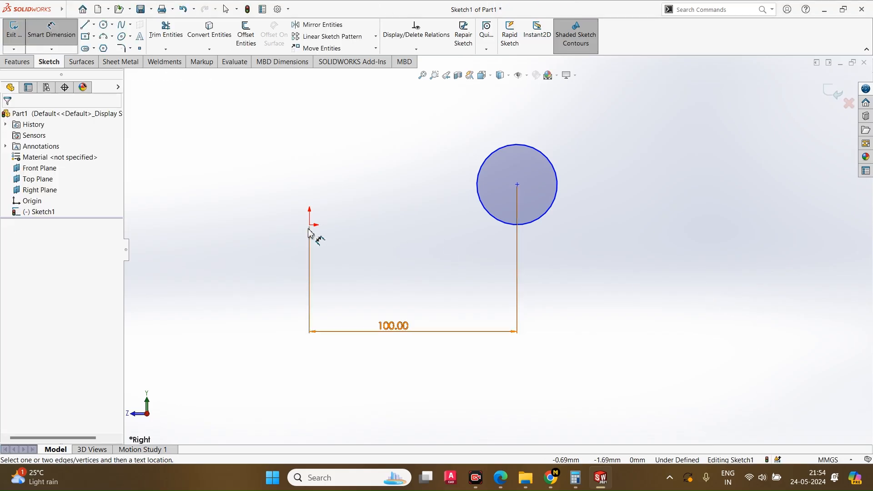
Step: Dimension the vertical distance between the origin and the circle's centre and set it to 125 mm
left_click(310, 225)
left_click(518, 185)
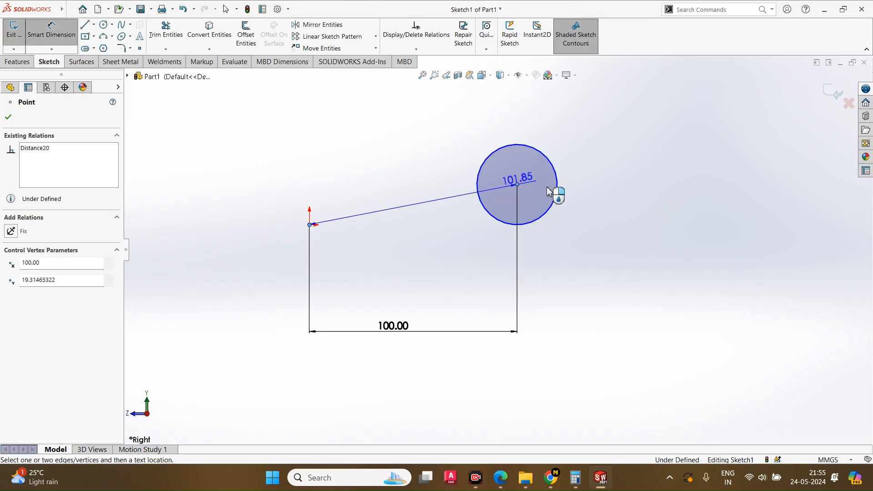
left_click(700, 233)
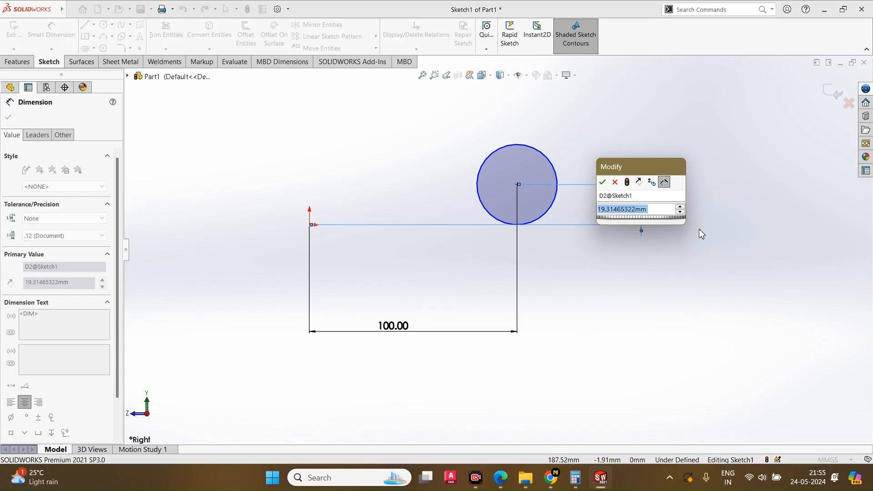
type("125")
key("Return")
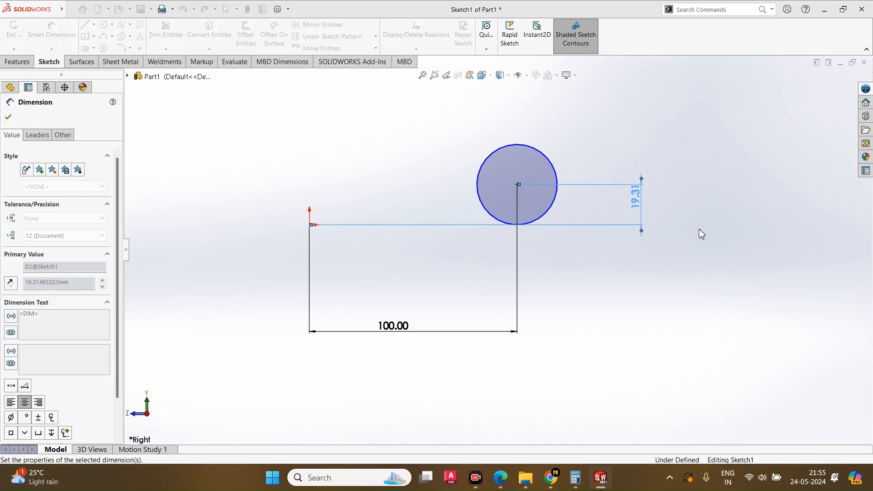
Step: Dimension the circle's diameter and set it to 50 mm
scroll(701, 291, "up", 5)
scroll(581, 153, "down", 4)
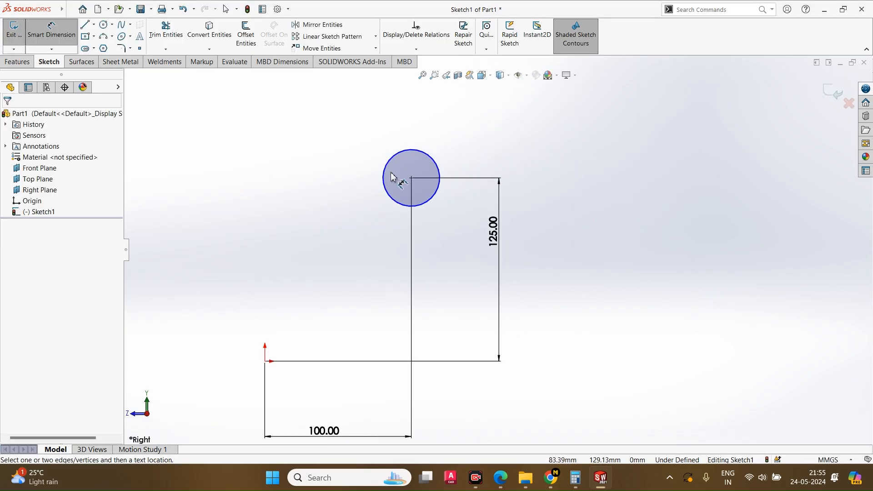
left_click(438, 200)
left_click(460, 229)
type("50")
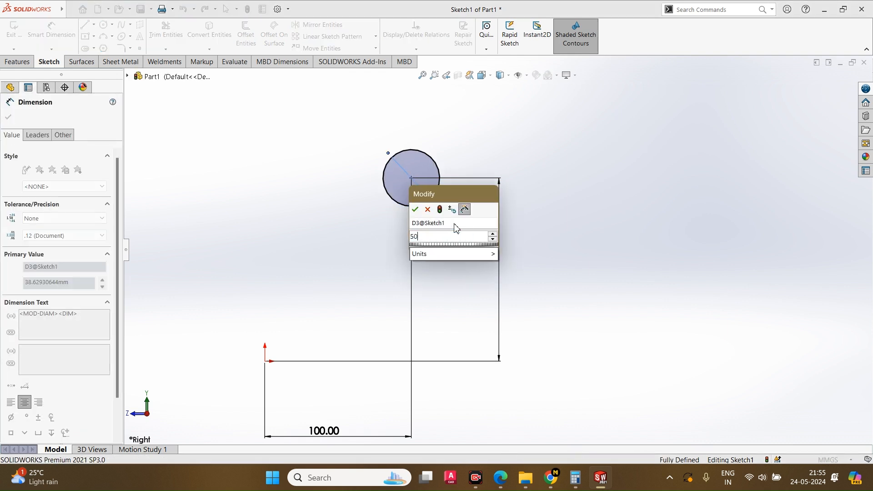
key("Return")
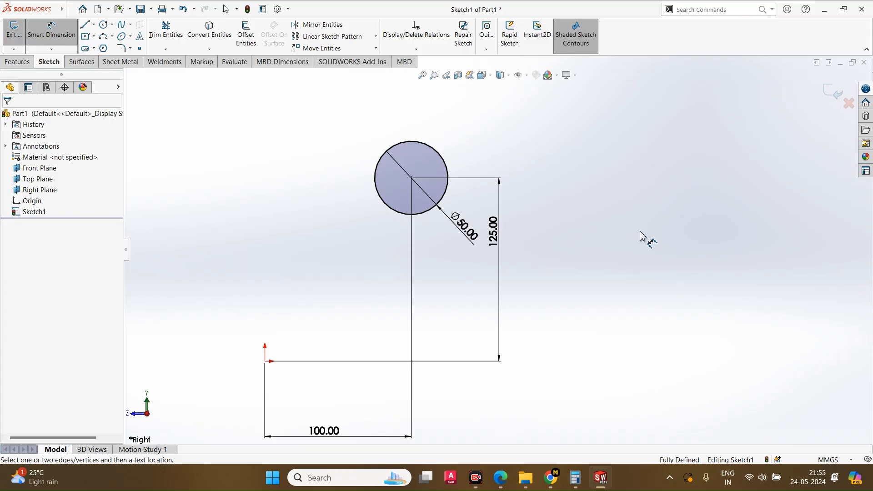
key("Escape")
Step: Add a second horizontal dimension between the origin and the circle's centre as a driven dimension, and remove it again
left_click(52, 29)
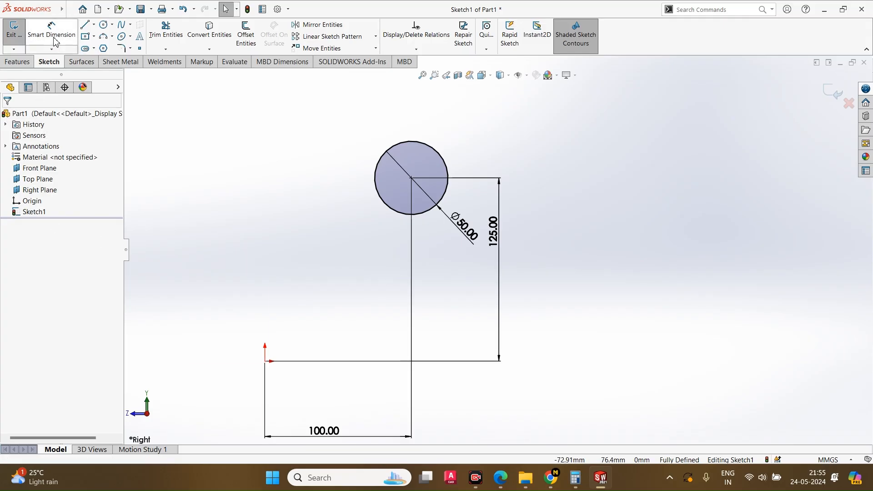
left_click(265, 362)
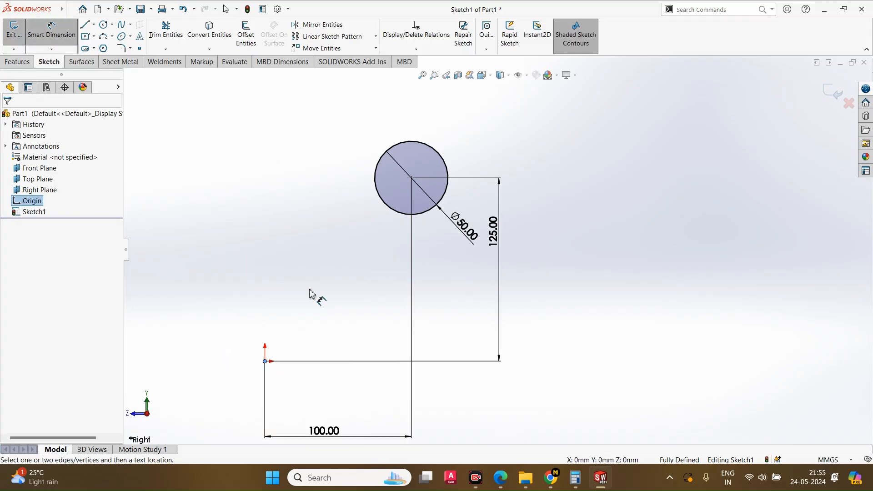
left_click(411, 178)
left_click(291, 179)
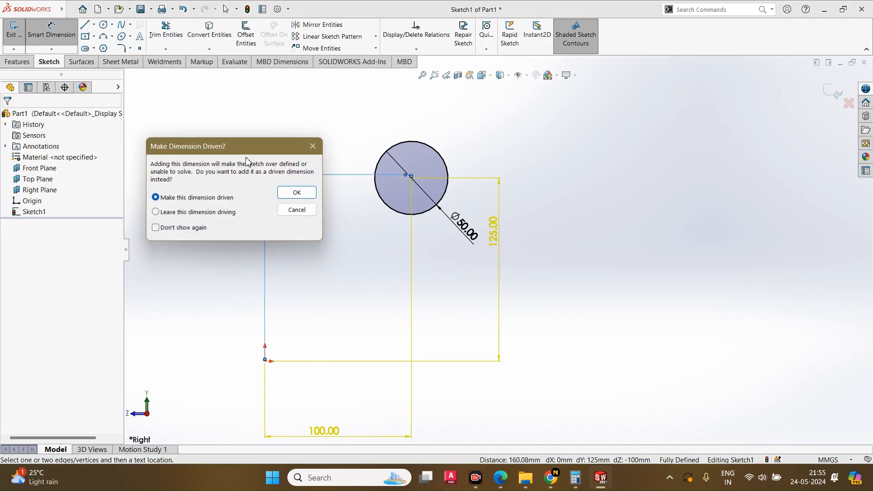
left_click_drag(247, 148, 710, 138)
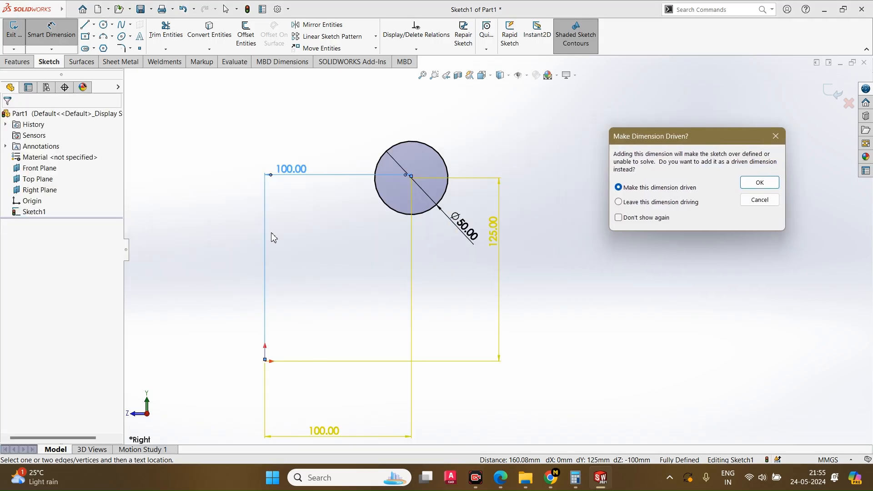
left_click(760, 183)
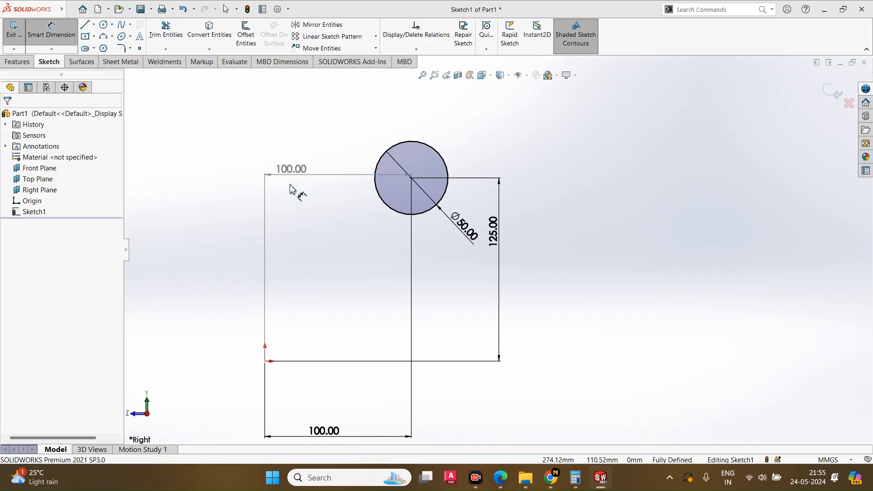
left_click(291, 170)
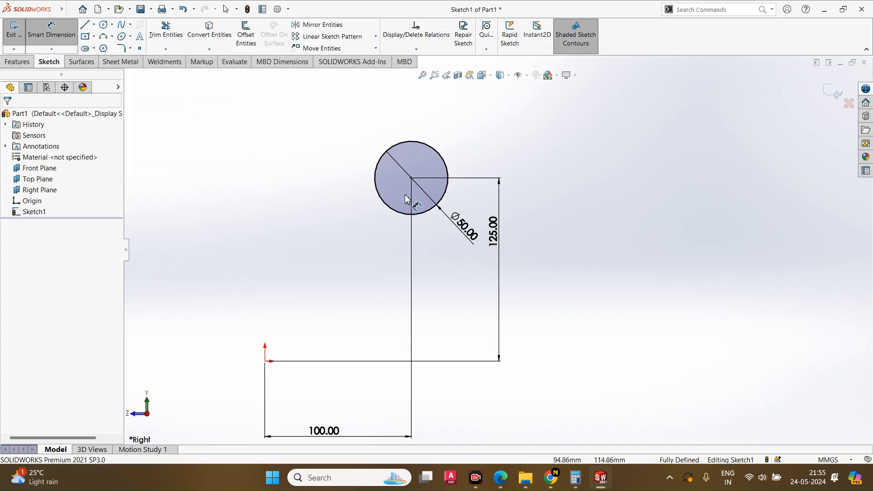
Step: Delete the circle together with its diameter and position dimensions
key("Escape")
left_click_drag(317, 101, 566, 354)
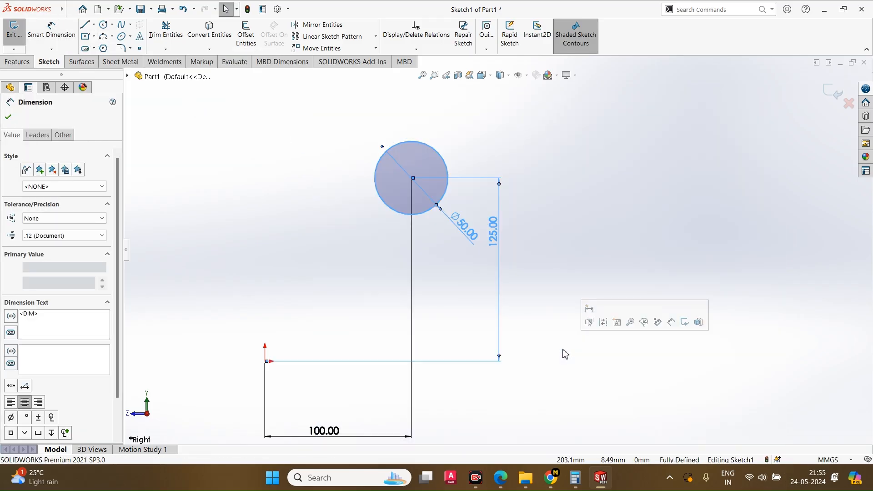
key("Delete")
left_click(381, 236)
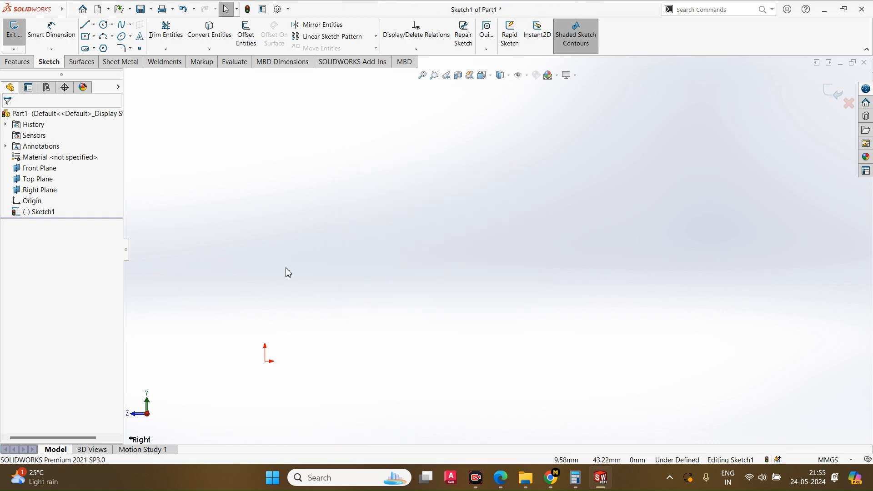
Step: Sketch a closed four-sided loop of centerlines from the origin, about 100 mm wide and 80 mm high, with slightly slanted top and left sides
left_click(93, 24)
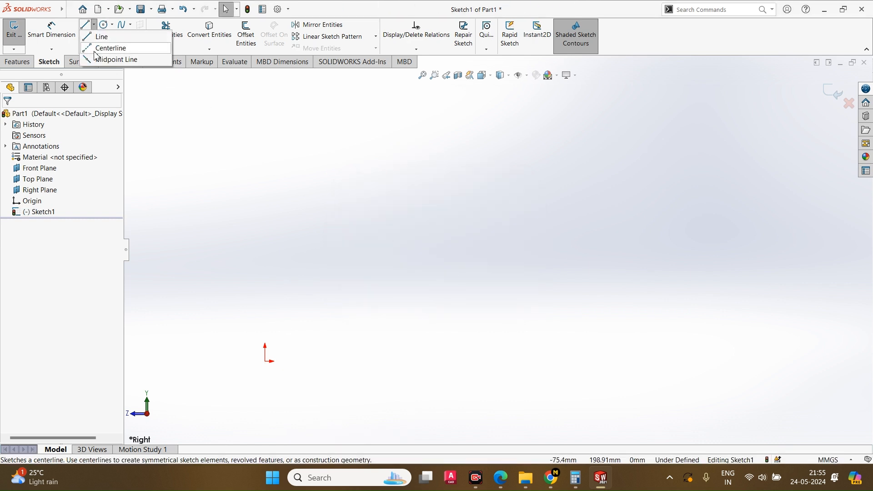
left_click(95, 53)
left_click(266, 362)
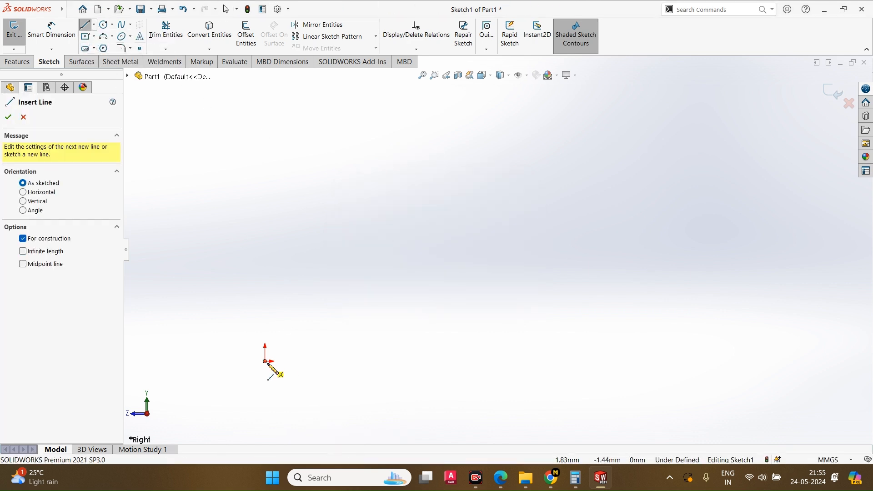
left_click(414, 362)
left_click(414, 243)
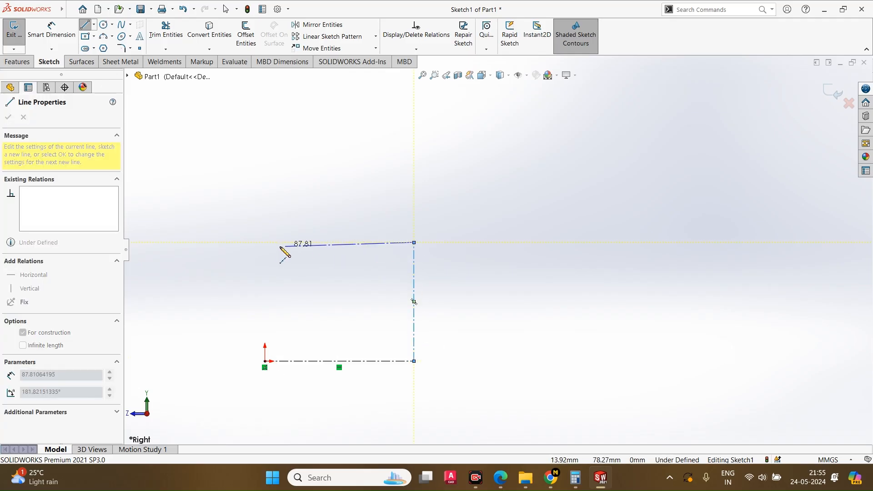
left_click(262, 246)
left_click(265, 361)
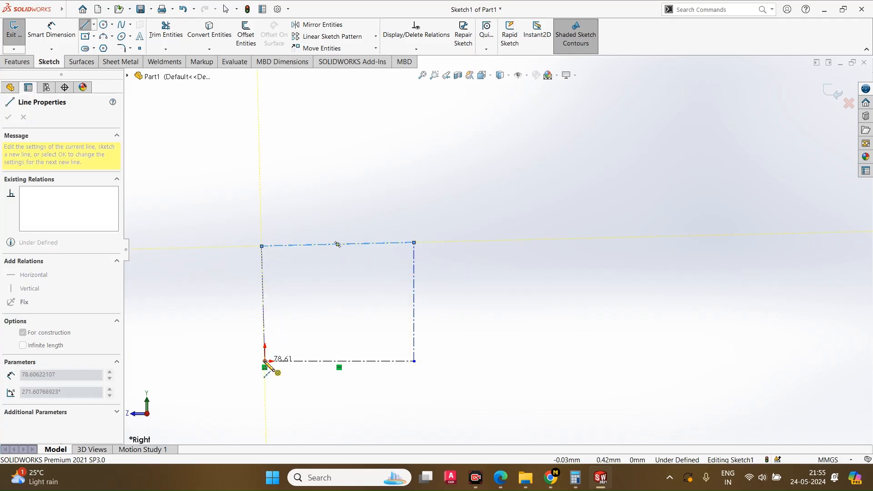
key("Escape")
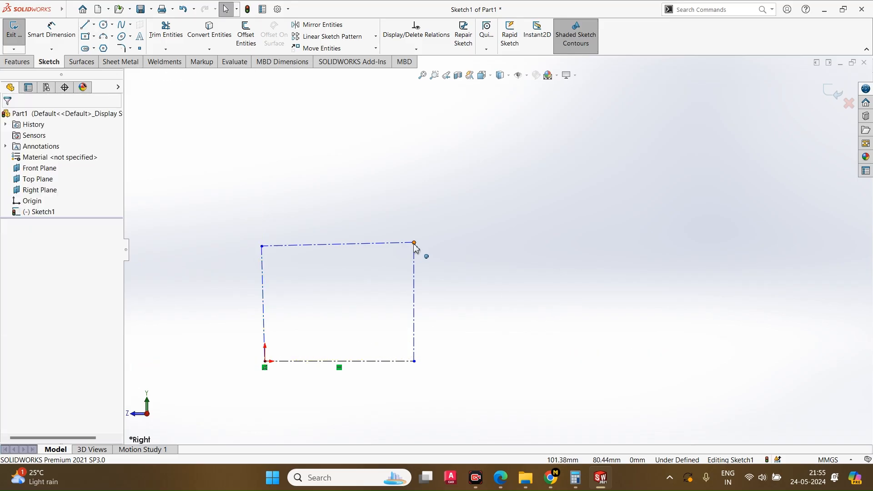
Step: Make the loop's top centerline horizontal and its right centerline vertical with sketch relations
left_click_drag(415, 244, 414, 238)
left_click(456, 313)
left_click(355, 244)
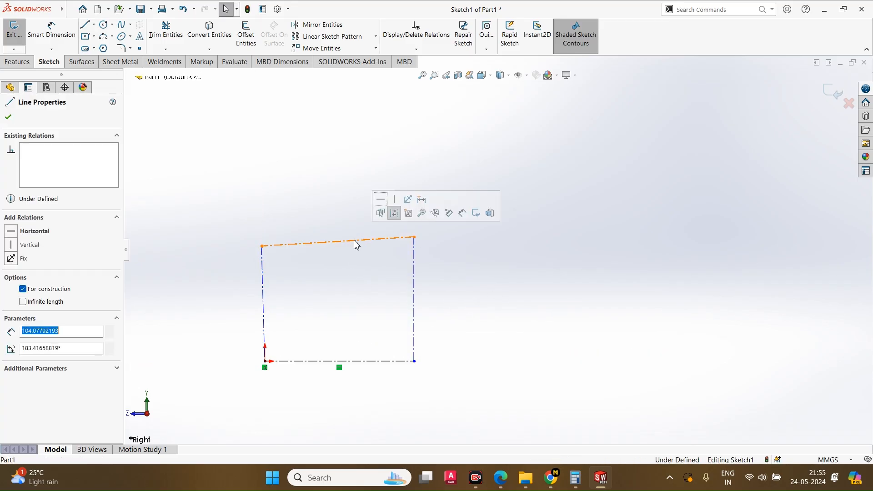
left_click(381, 200)
left_click(427, 296)
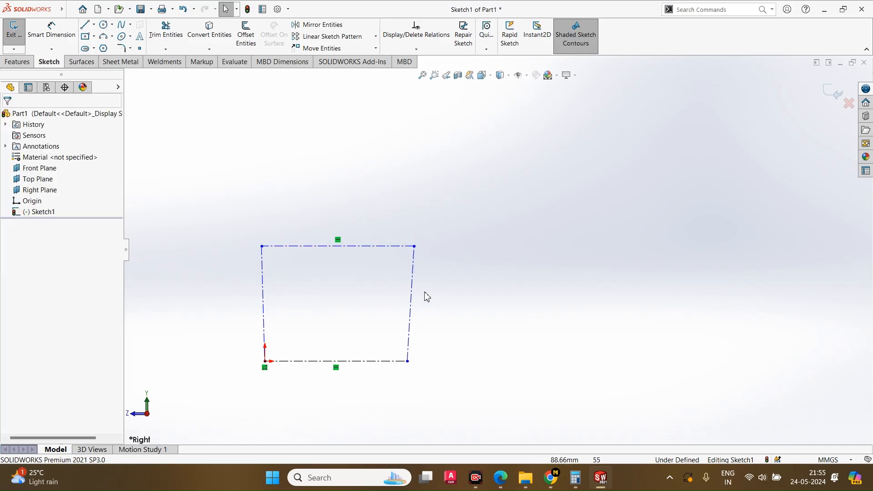
left_click(413, 286)
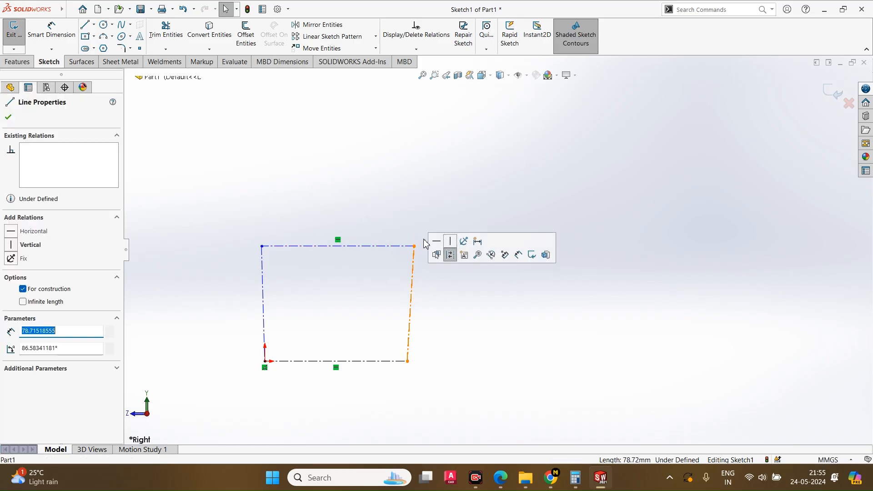
left_click(453, 239)
left_click(456, 336)
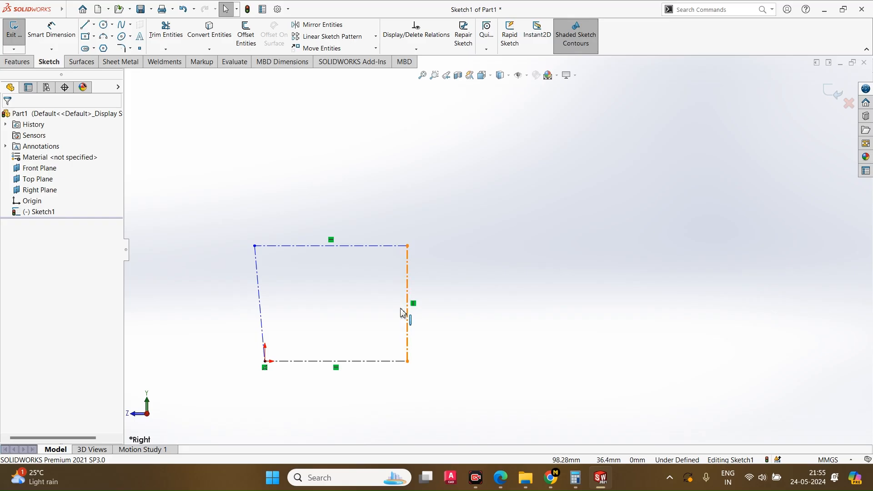
Step: Make the left centerline parallel to the right one, and stretch the rectangle by its upper-right corner to about 109 by 98 mm
left_click(409, 319)
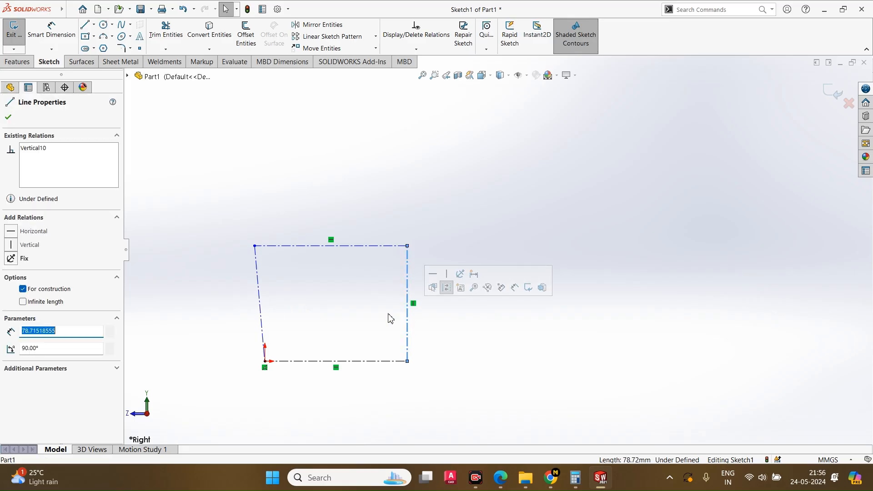
left_click(263, 320, "ctrl")
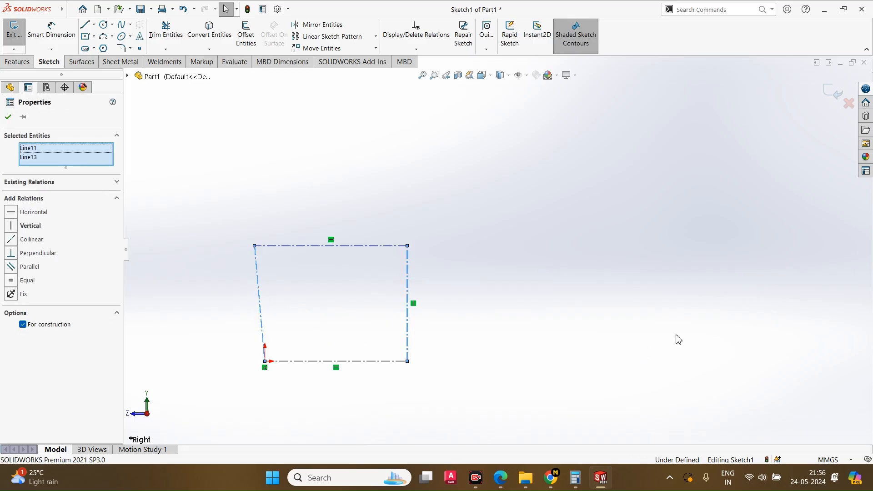
left_click(19, 265)
left_click(273, 186)
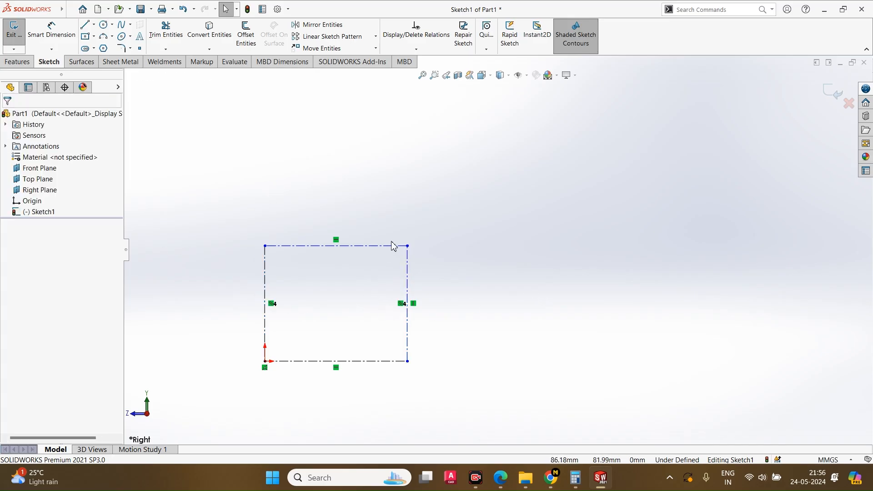
left_click_drag(408, 247, 426, 220)
left_click(573, 262)
Step: Dimension the centerline rectangle with a width of 125 mm and a height of 150 mm
left_click(51, 31)
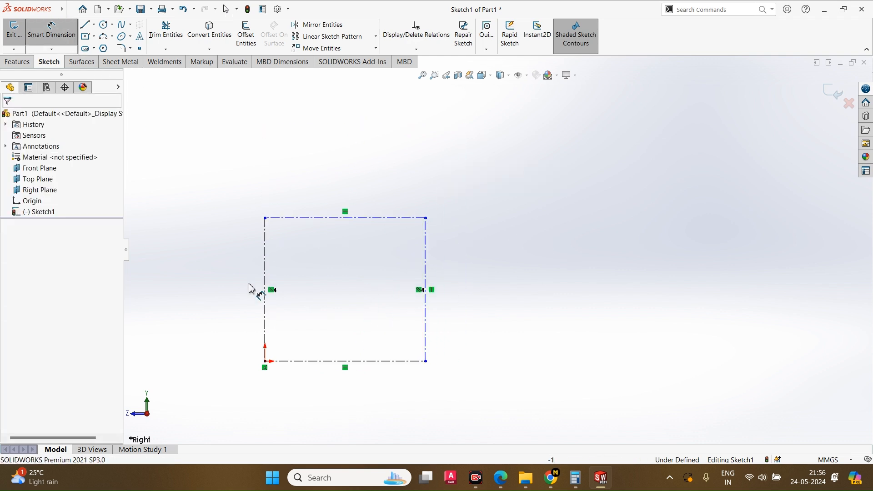
left_click(383, 368)
left_click(375, 394)
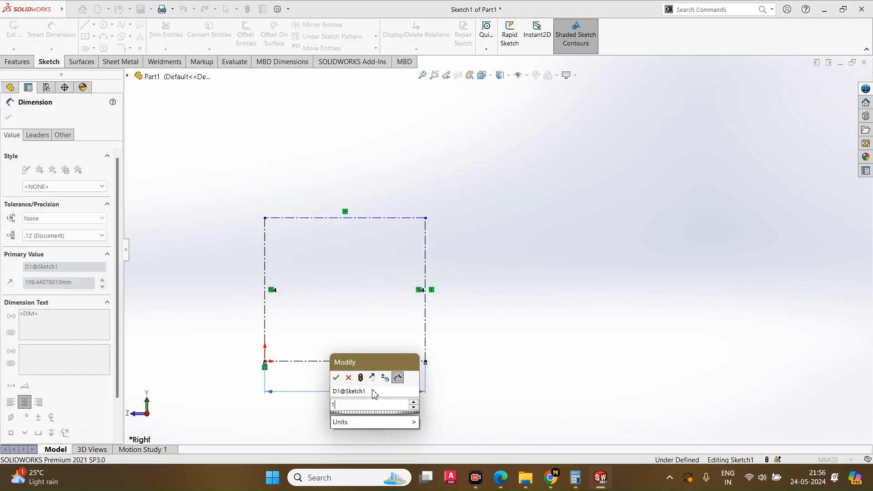
type("125")
key("Return")
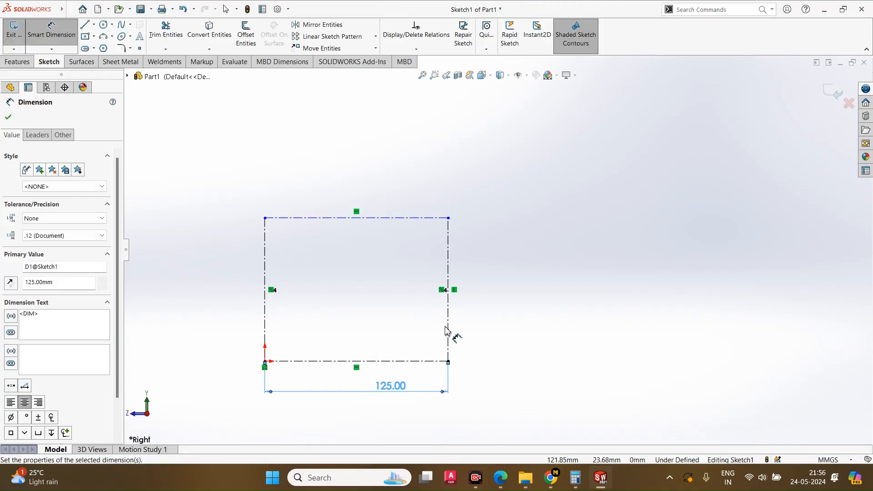
left_click(449, 334)
left_click(540, 309)
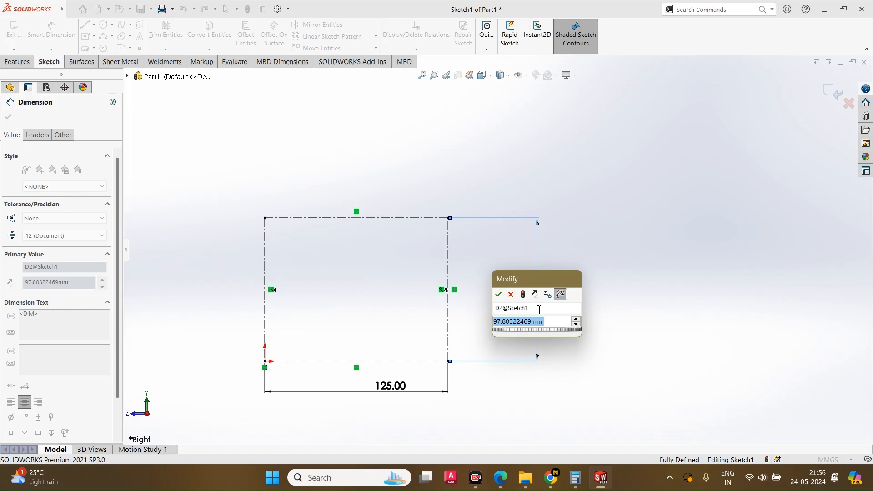
type("150")
key("Return")
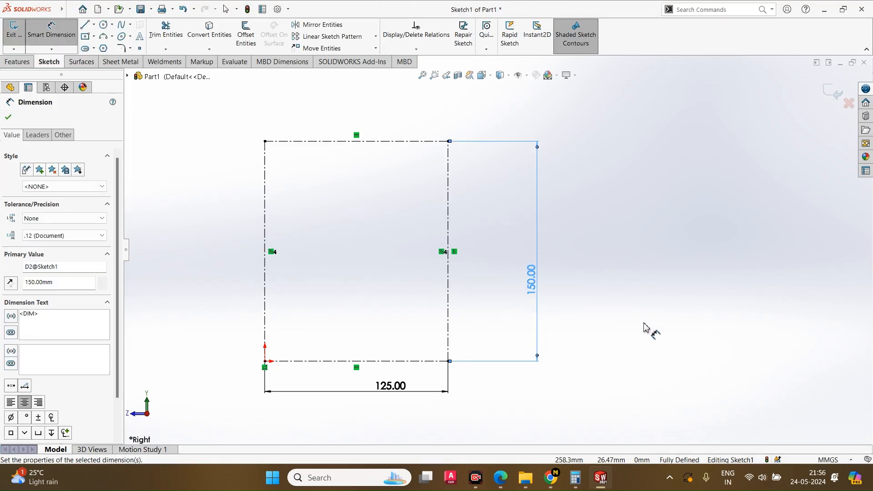
key("Escape")
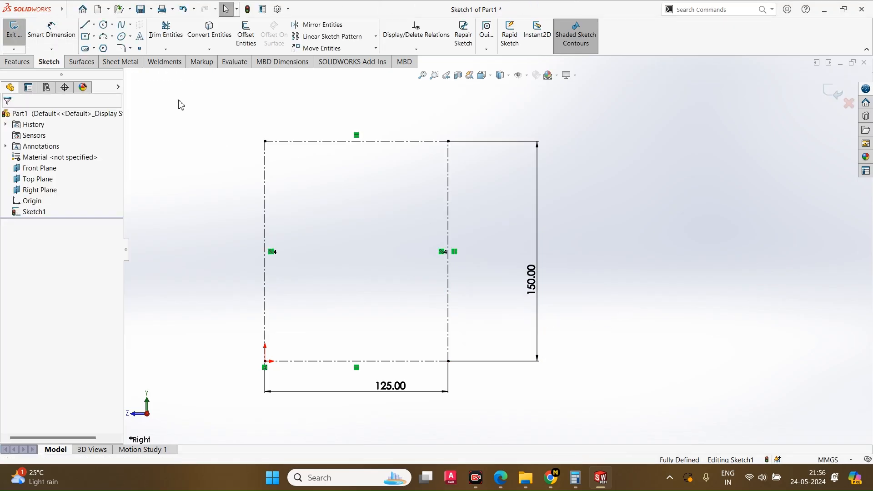
Step: Sketch a circle about 76 mm in diameter near the middle of the centerline rectangle
left_click(104, 25)
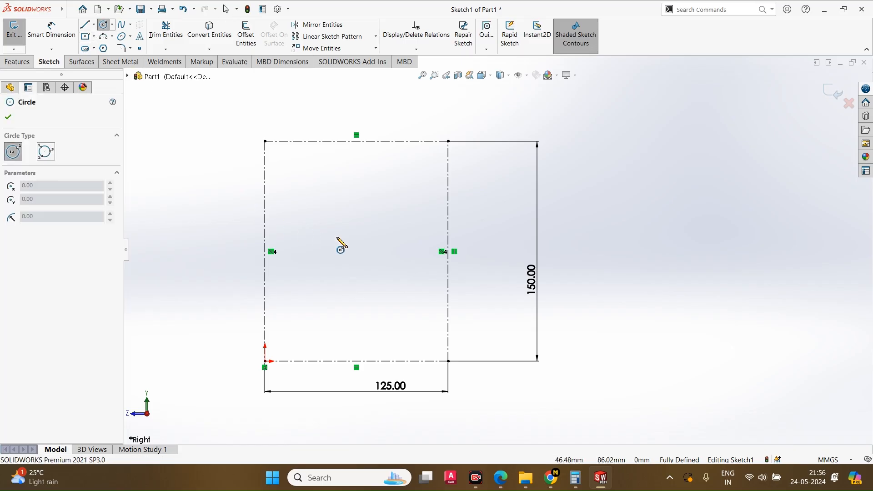
left_click(362, 249)
left_click(367, 304)
key("Escape")
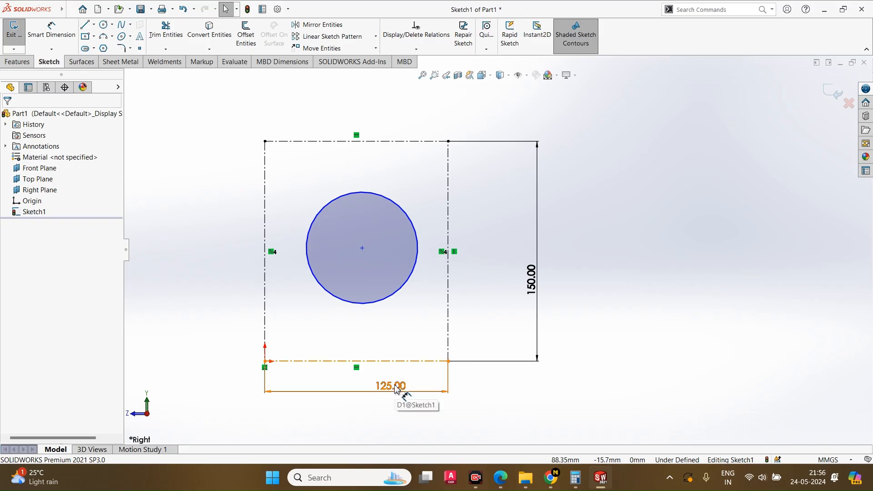
Step: Make the circle tangent to both the left and the right centerlines of the rectangle
left_click(267, 208)
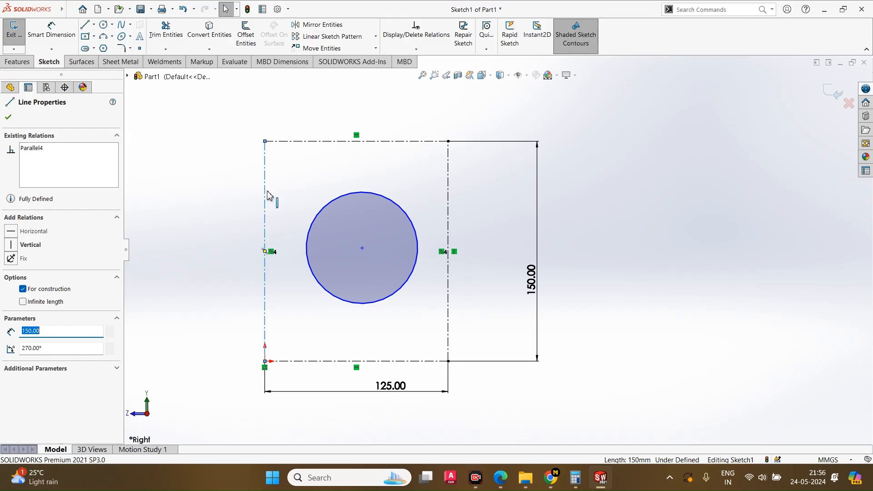
left_click(312, 226, "ctrl")
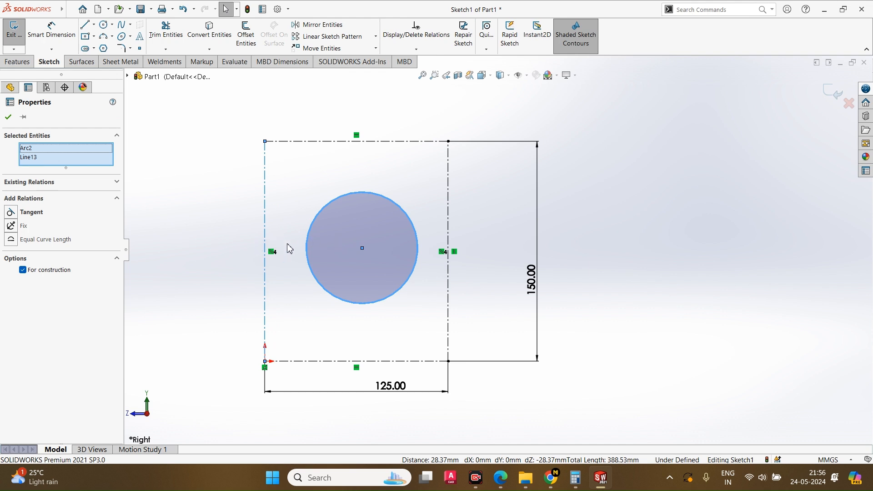
left_click(15, 215)
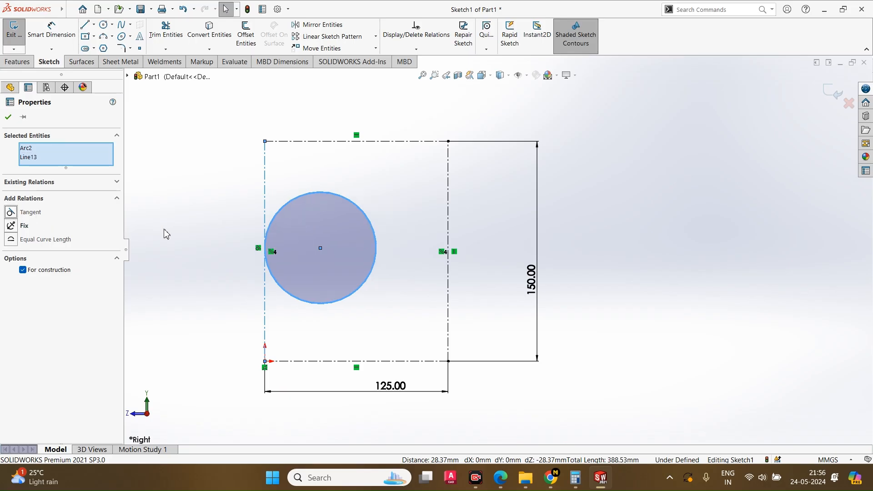
left_click(9, 118)
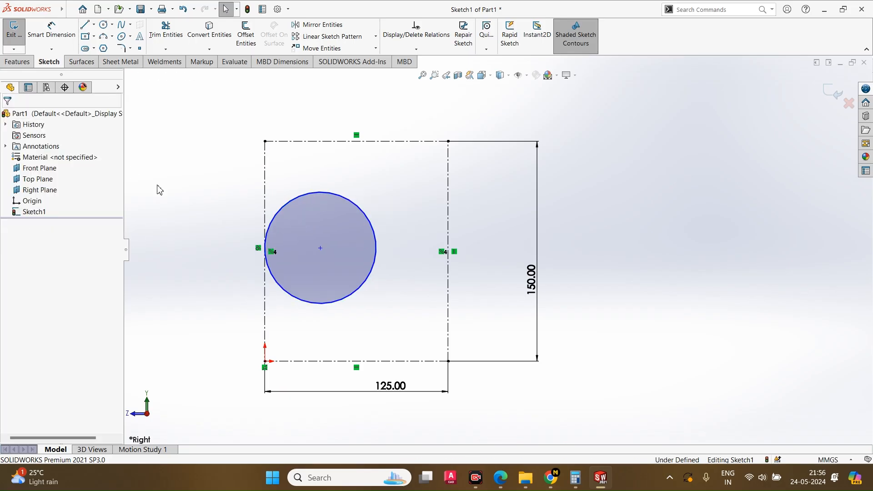
left_click(385, 263)
left_click(449, 282, "ctrl")
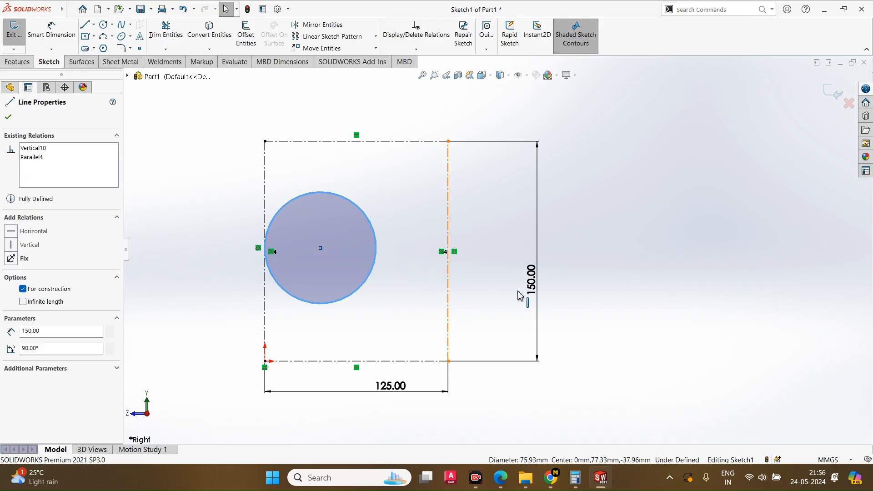
left_click(34, 216)
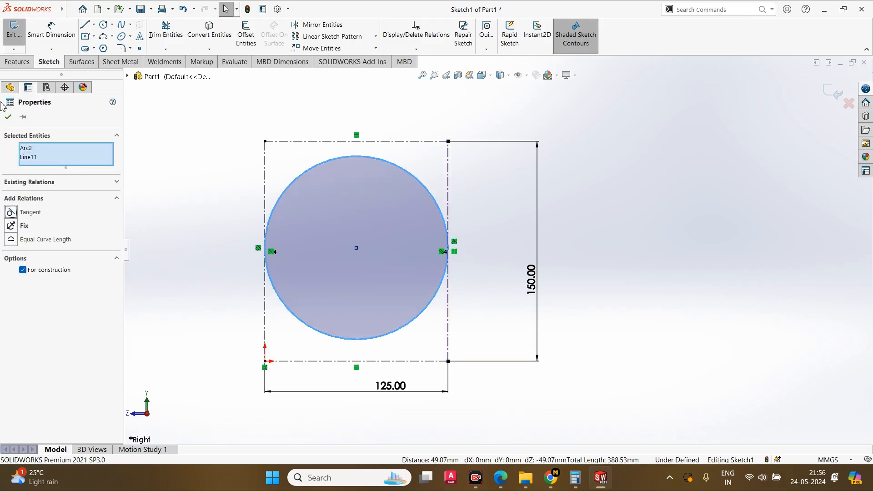
left_click(8, 117)
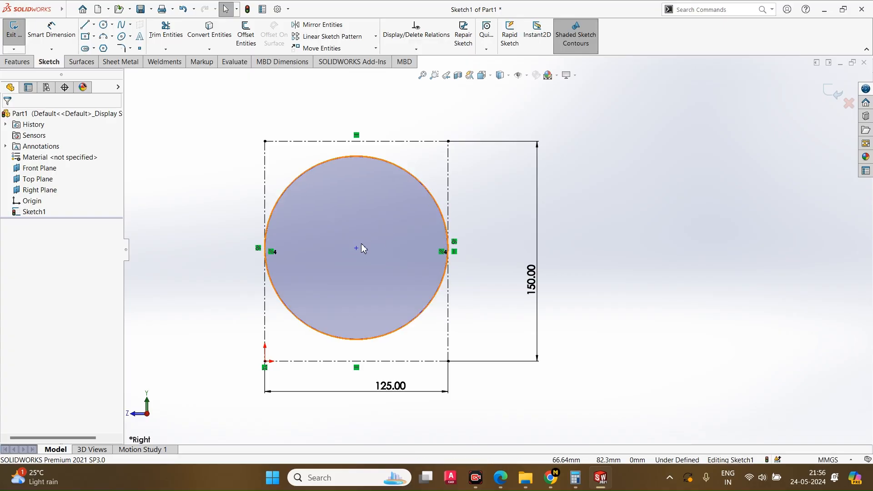
Step: Try to shift the circle sideways by its centre, and make it tangent to the rectangle's top centerline
left_click_drag(357, 249, 338, 255)
left_click(723, 285)
left_click(383, 160)
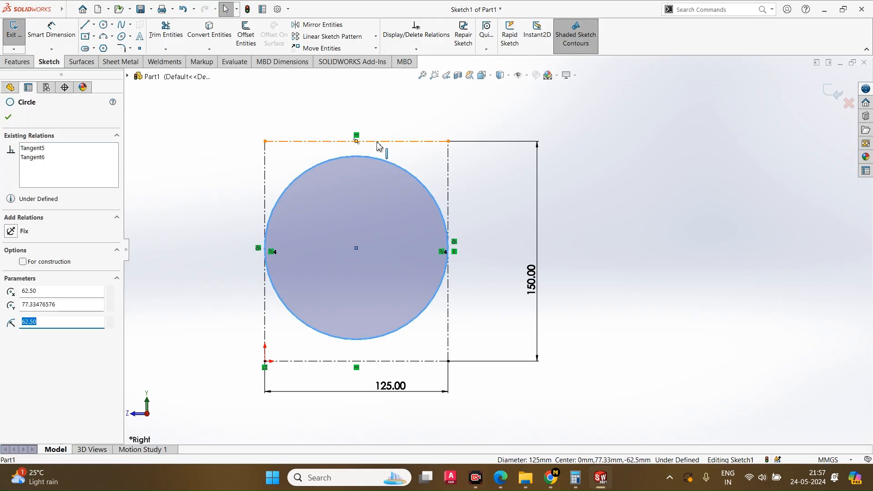
left_click(377, 142, "ctrl")
left_click(37, 213)
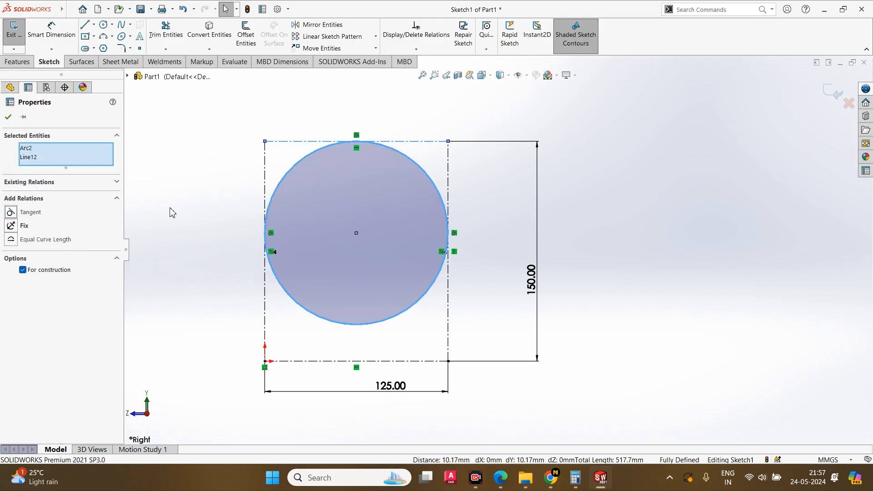
left_click(727, 195)
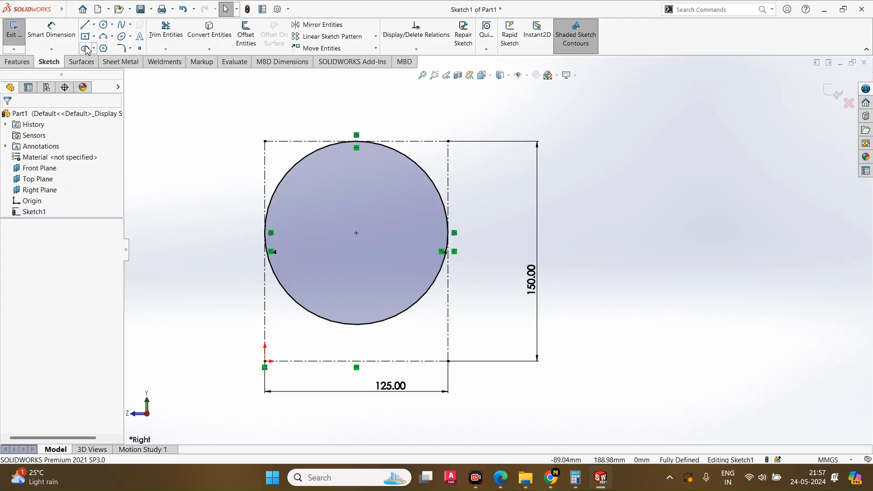
Step: Sketch a midpoint line from the circle's centre to the rectangle's right centerline, sloping up at about 41°
left_click(94, 25)
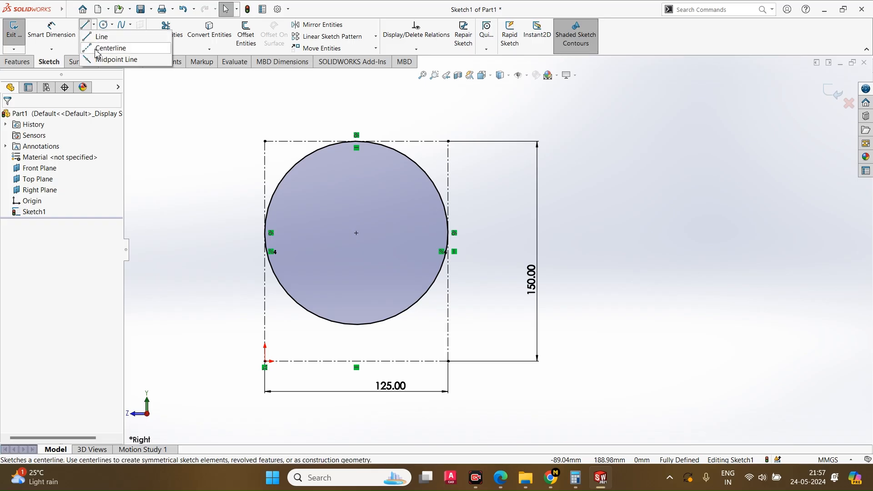
left_click(114, 59)
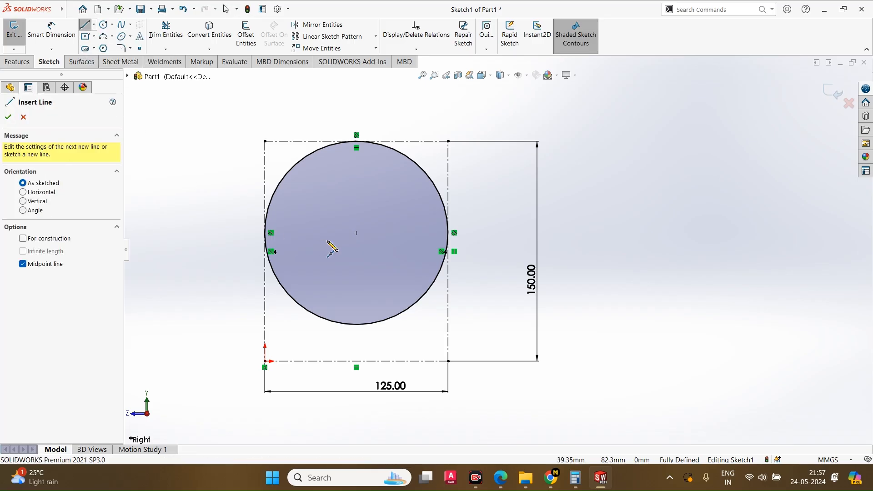
left_click(356, 233)
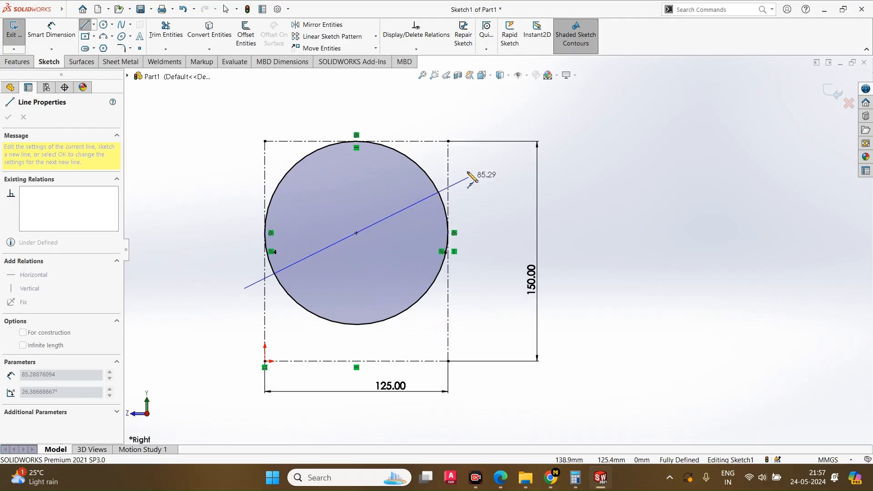
left_click(449, 154)
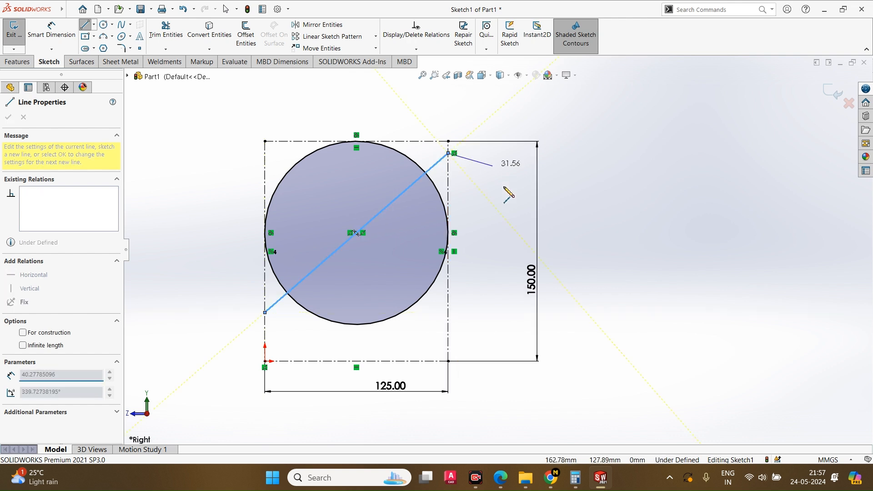
key("Escape")
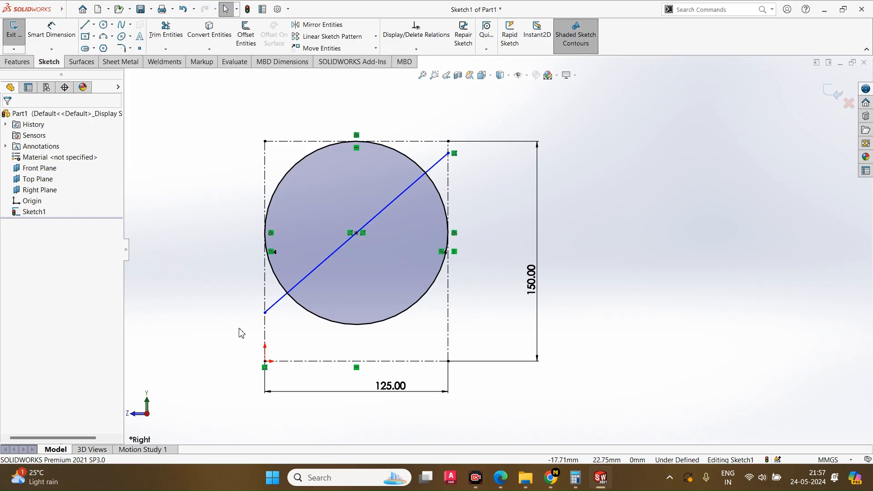
left_click(382, 190)
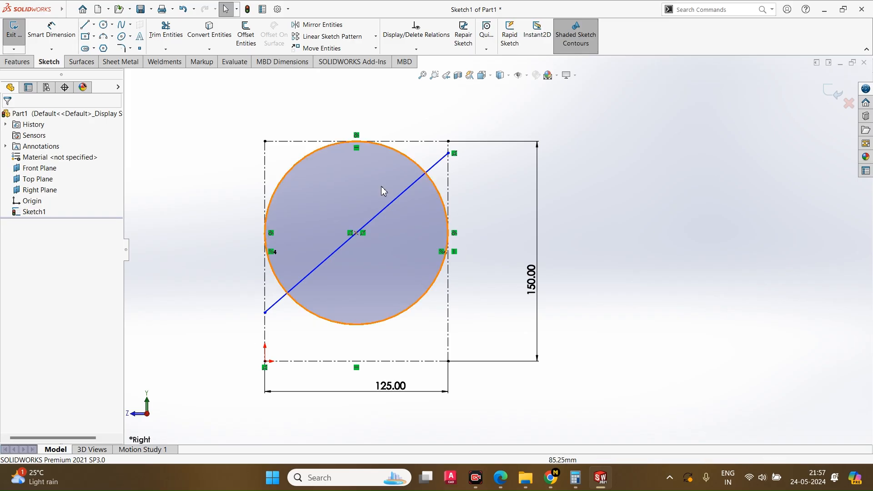
Step: Dimension the angle between the rectangle's bottom centerline and the diagonal midpoint line, and set it to 45°
left_click(63, 39)
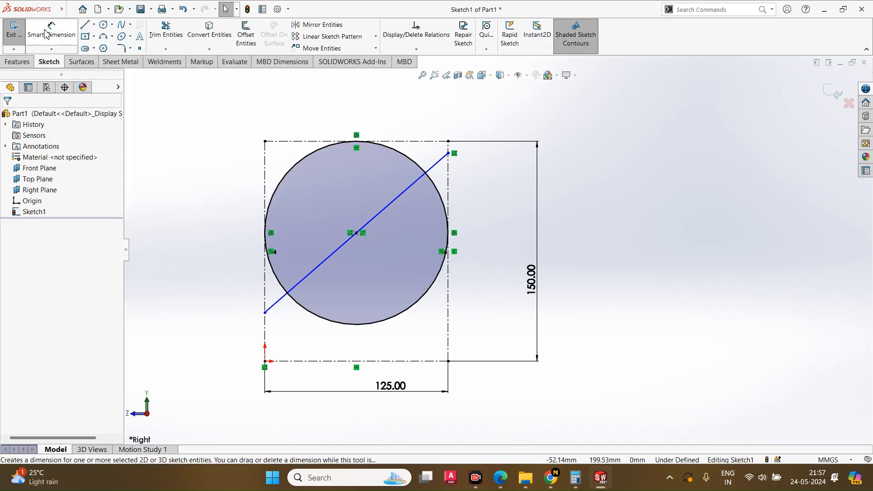
left_click(410, 362)
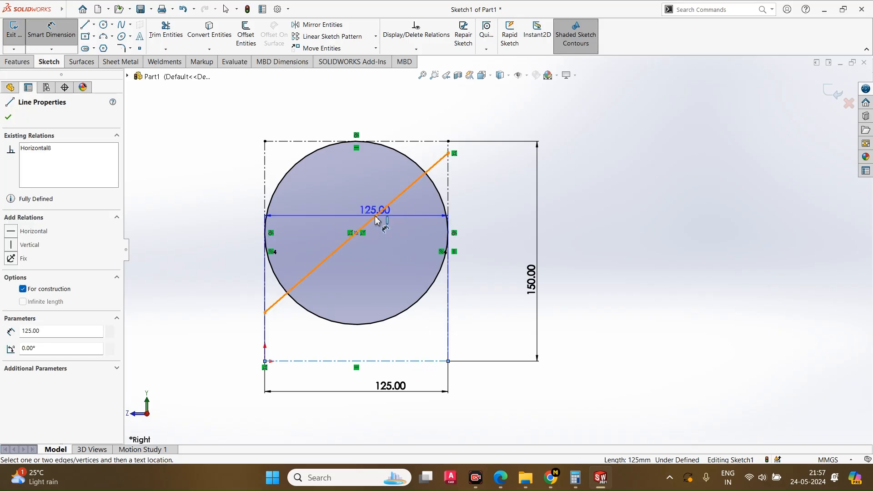
left_click(396, 202)
left_click(577, 232)
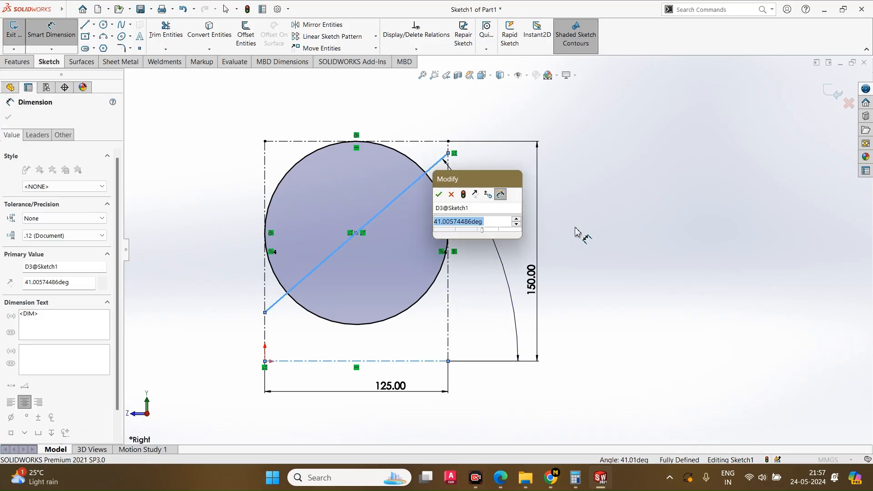
type("45")
key("Return")
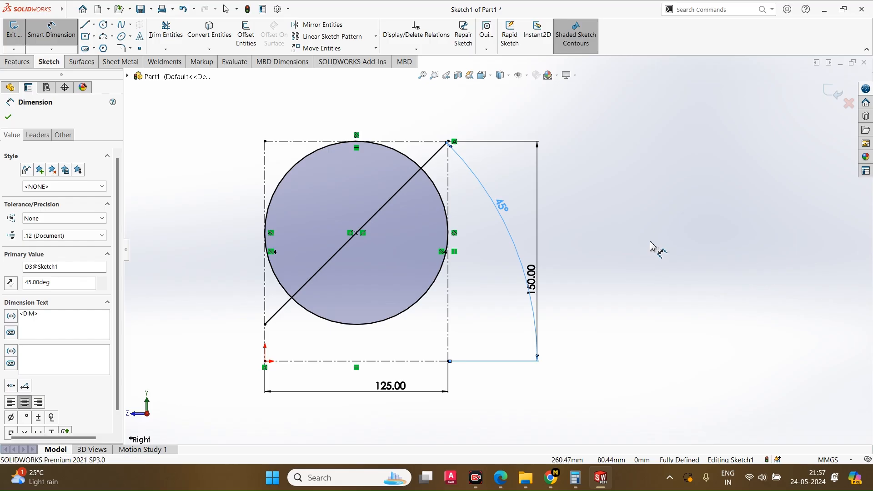
Step: Move the 150 mm height dimension farther out from the rectangle and the 45° angle dimension closer to the circle
left_click(650, 245)
key("Escape")
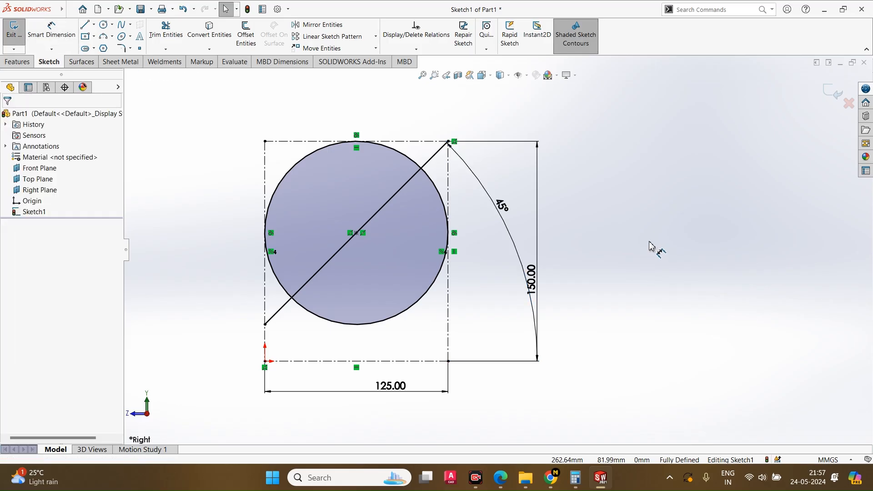
mouse_move(531, 284)
left_mouse_down()
mouse_move(460, 257)
mouse_move(646, 251)
left_mouse_up()
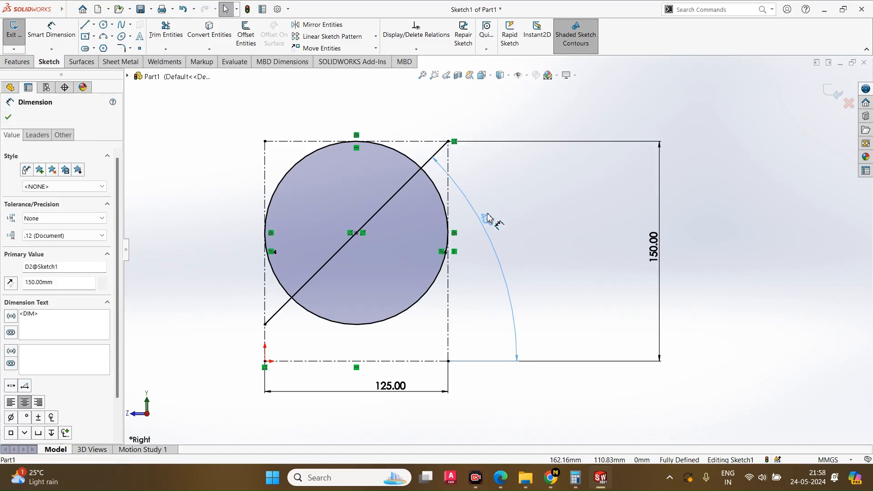
left_click_drag(488, 214, 489, 214)
left_click(479, 307)
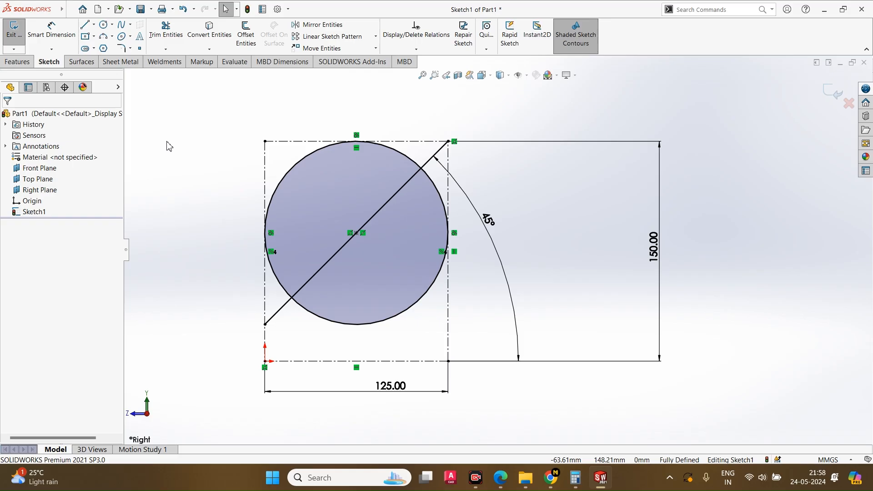
Step: Power-trim the circle's lower-right half and both ends of the diagonal line that extend beyond the circle, leaving a closed half-disc
left_click(167, 49)
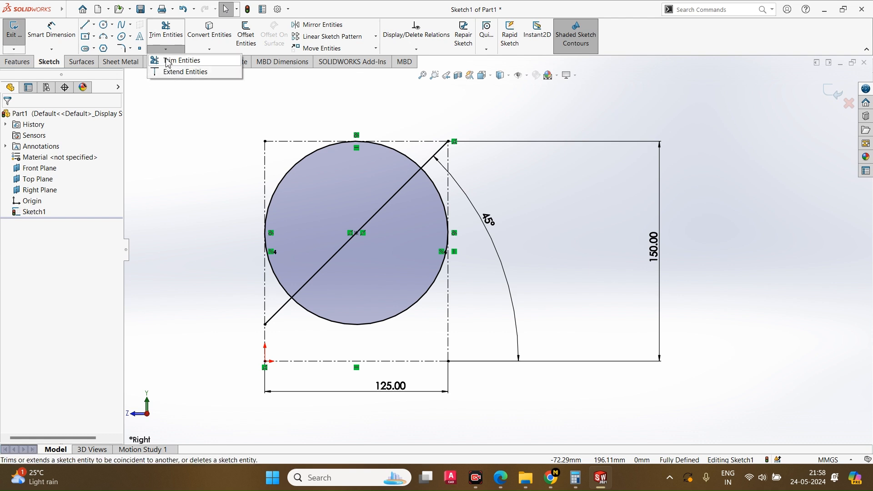
left_click(168, 63)
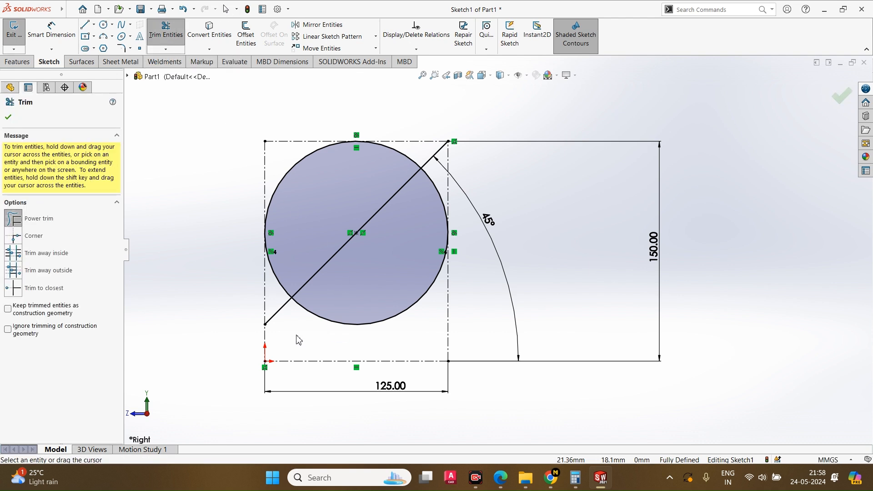
mouse_move(311, 331)
left_mouse_down()
mouse_move(338, 308)
mouse_move(307, 310)
left_mouse_up()
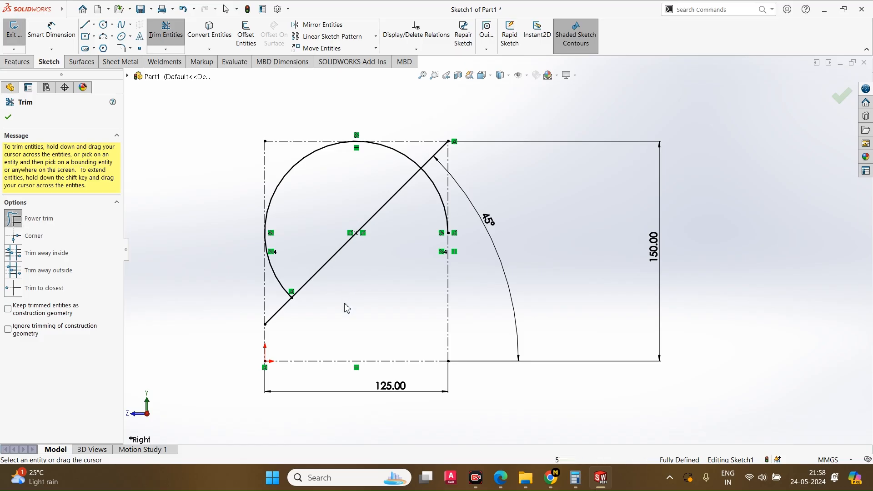
left_click_drag(388, 264, 435, 170)
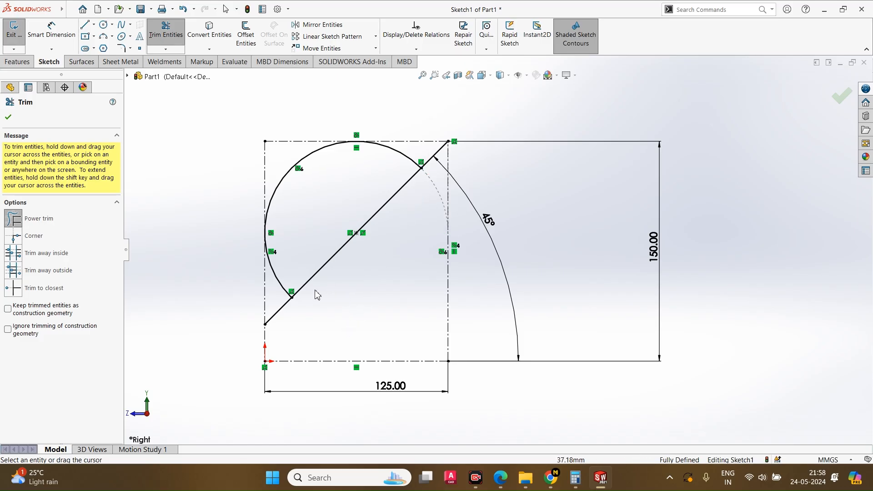
mouse_move(317, 295)
left_mouse_down()
mouse_move(277, 302)
mouse_move(291, 327)
left_mouse_up()
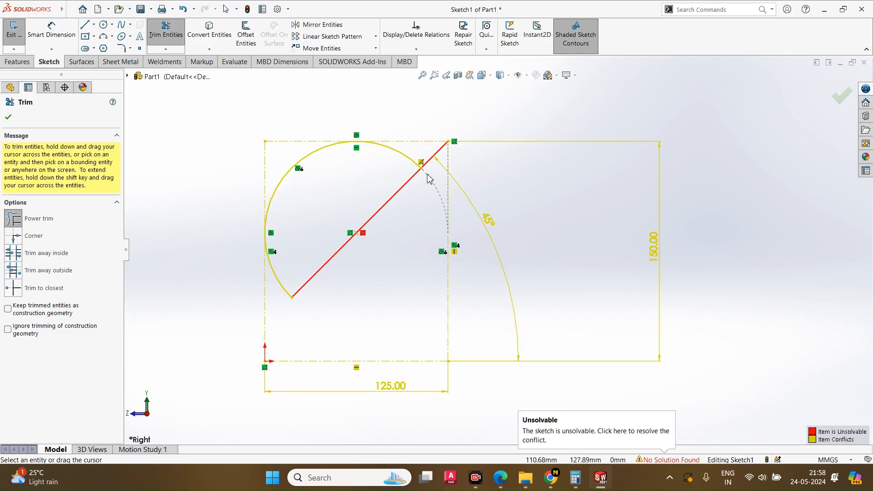
left_click_drag(419, 162, 439, 182)
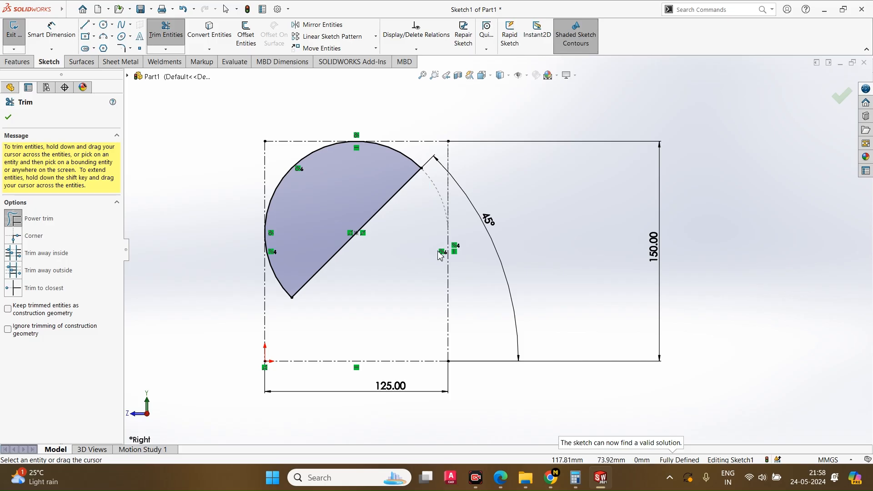
key("Escape")
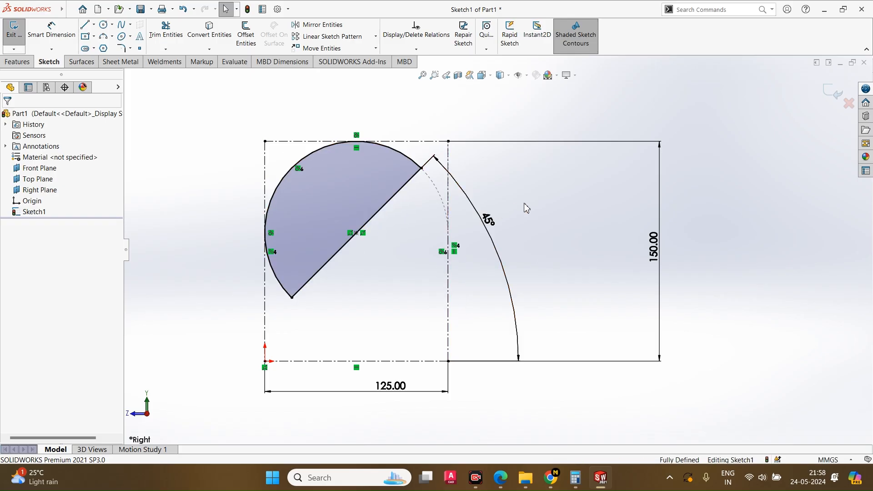
Step: Sketch two lines joining the diagonal's lower and upper ends to the rectangle's bottom-right corner
left_click(94, 26)
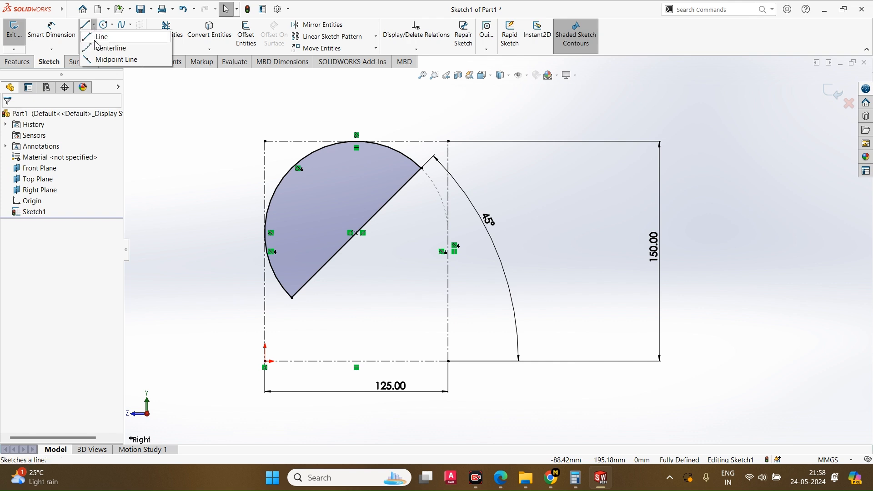
left_click(96, 40)
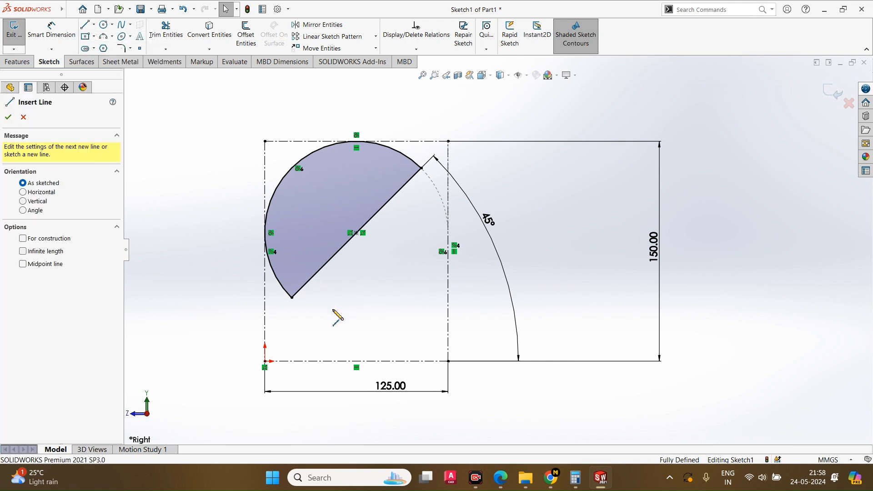
left_click(292, 298)
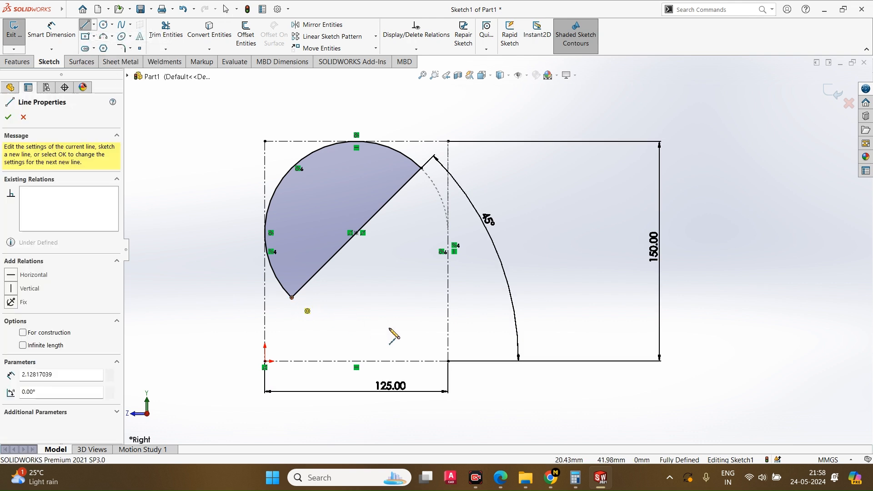
left_click(448, 361)
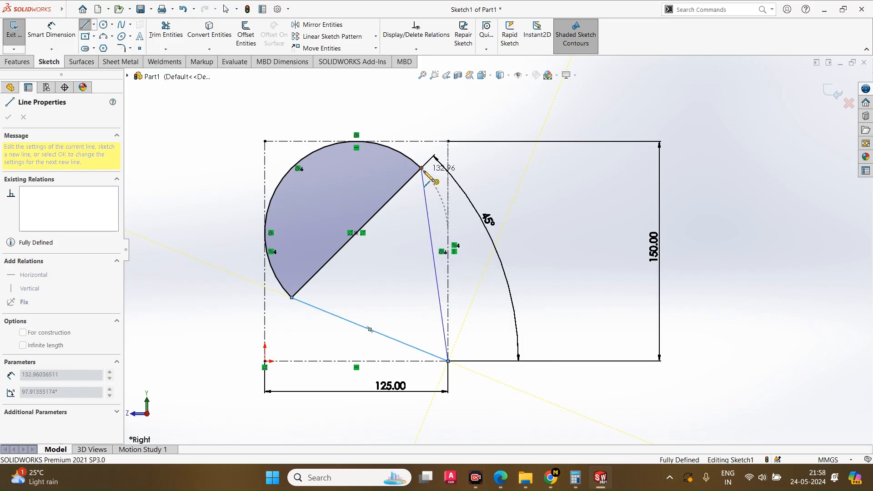
key("Escape")
key("Escape")
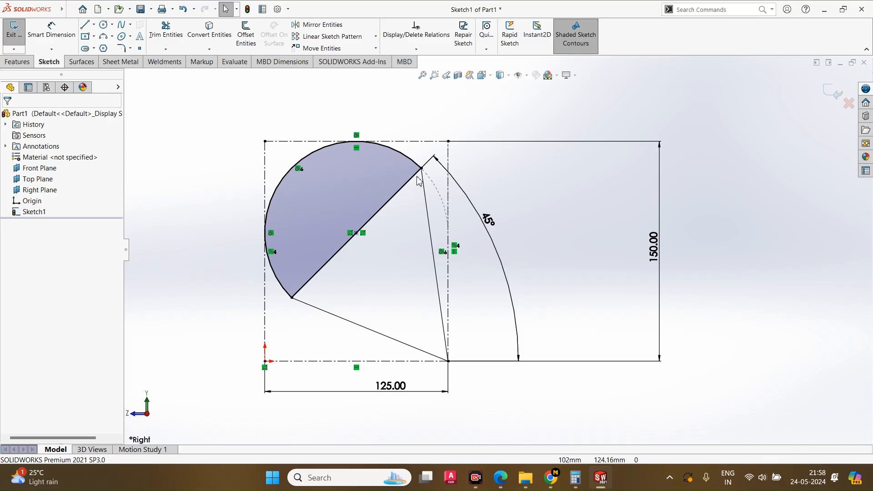
Step: Convert the 45° diagonal line across the arc into construction geometry
left_click(398, 203)
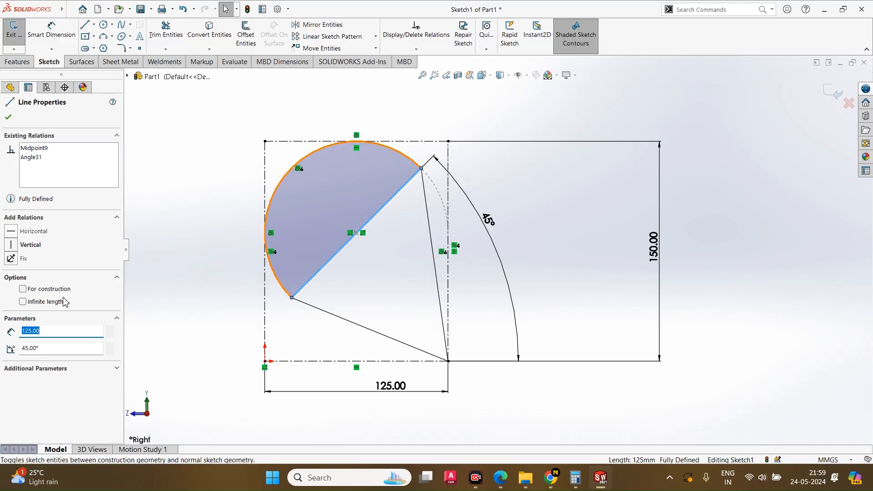
left_click(28, 291)
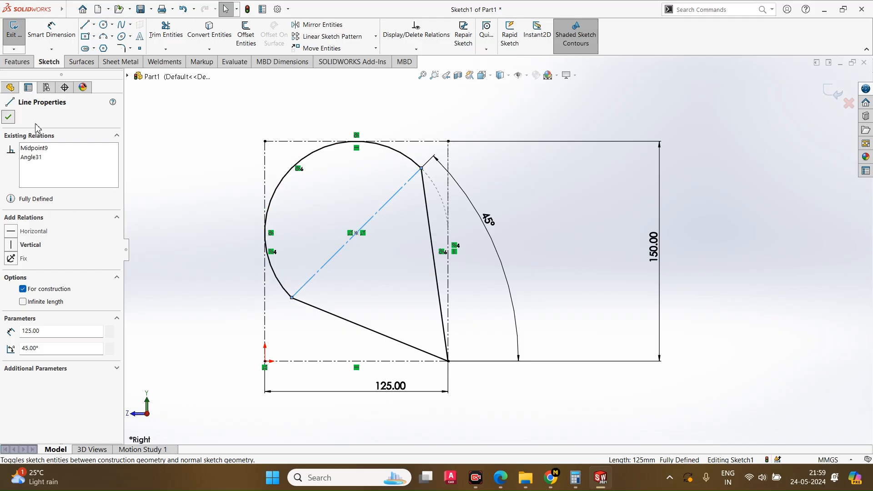
left_click(8, 117)
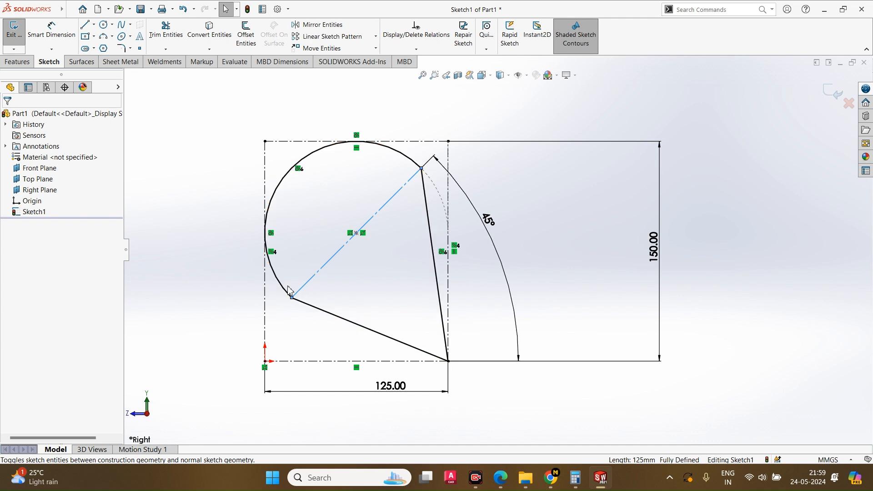
left_click(188, 249)
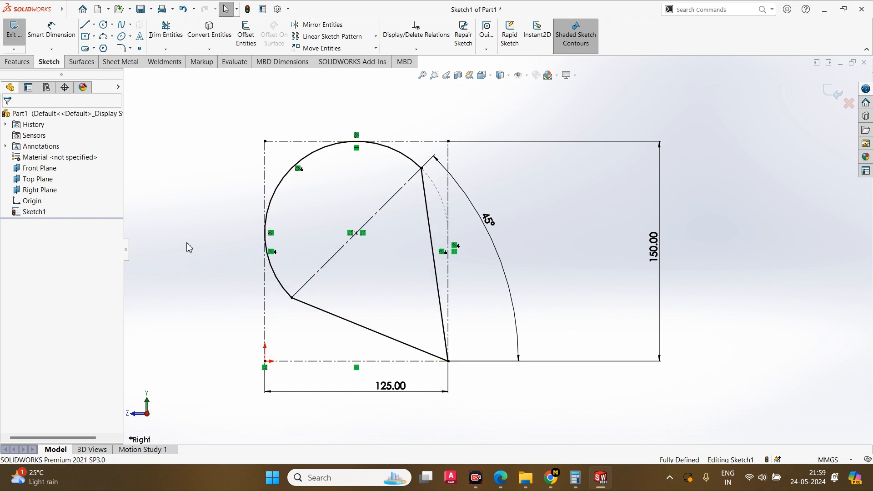
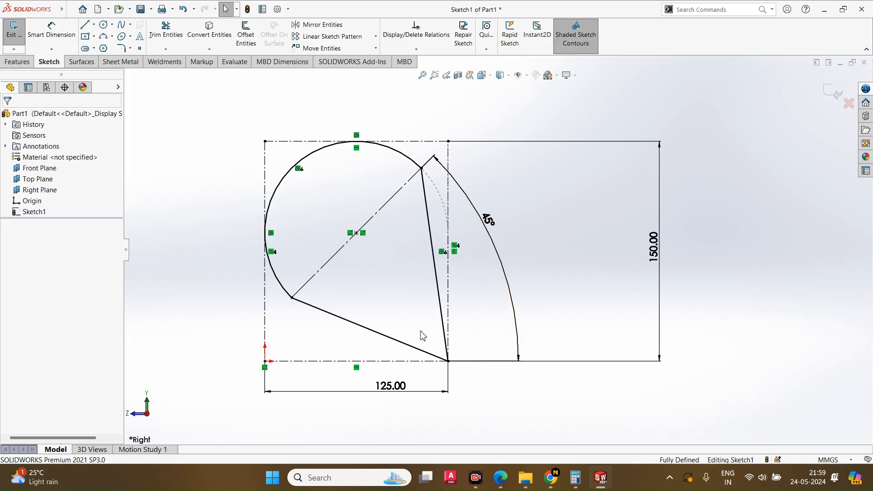
Step: Add a 15 mm sketch fillet between the two slanted lines at the rectangle's bottom-right corner
left_click(131, 48)
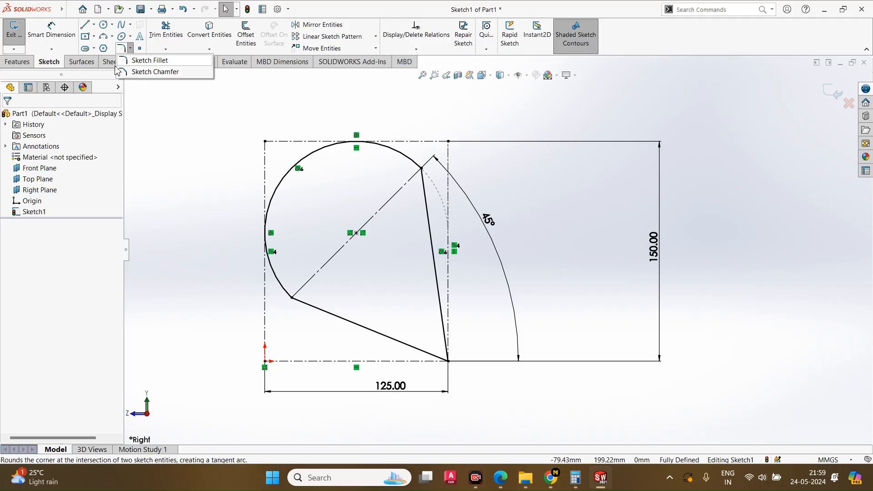
left_click(127, 61)
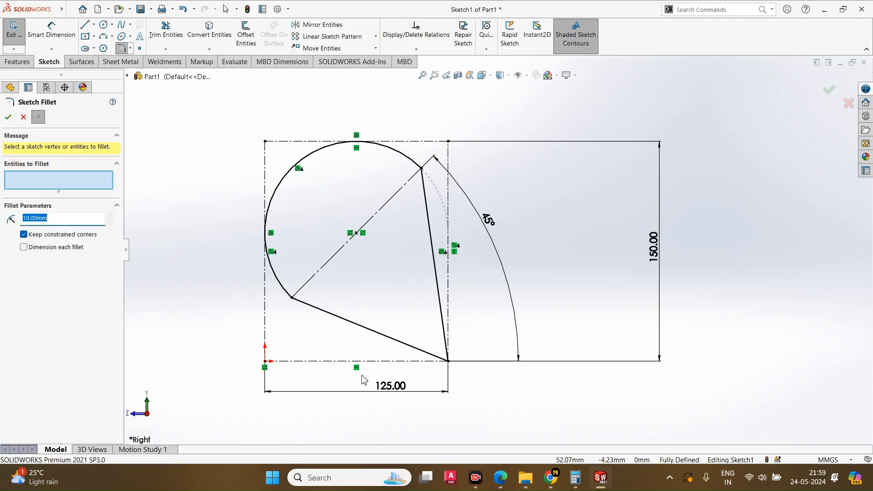
left_click(395, 339)
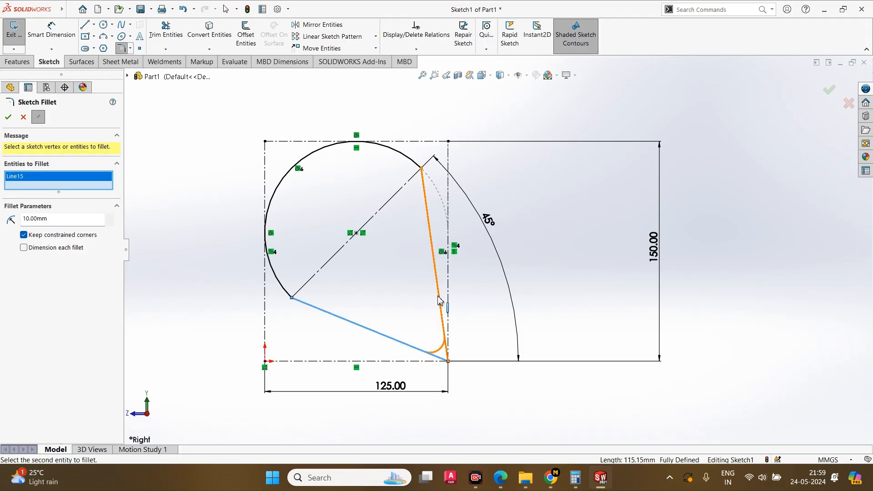
left_click(440, 300)
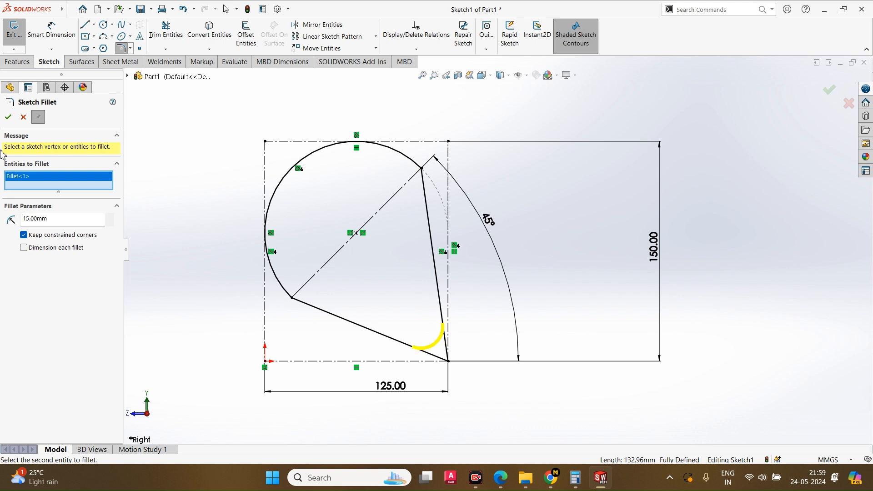
left_click(8, 118)
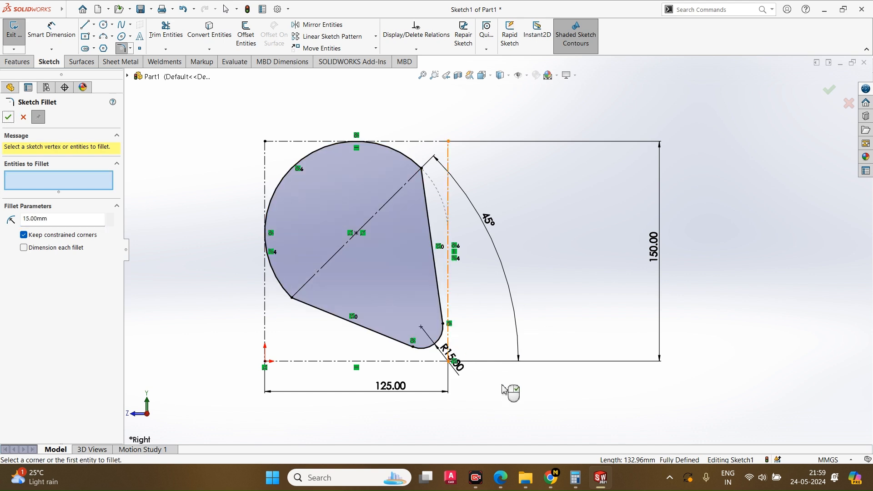
scroll(459, 359, "up", 3)
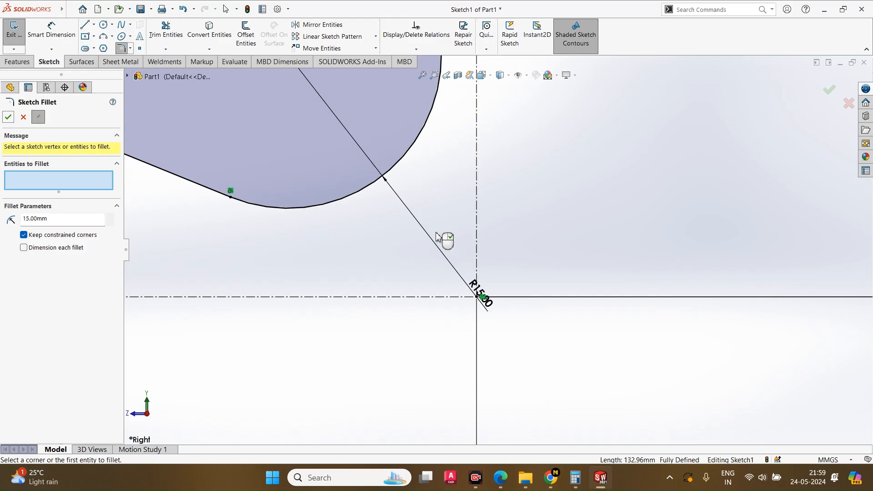
left_click(9, 118)
scroll(409, 246, "down", 5)
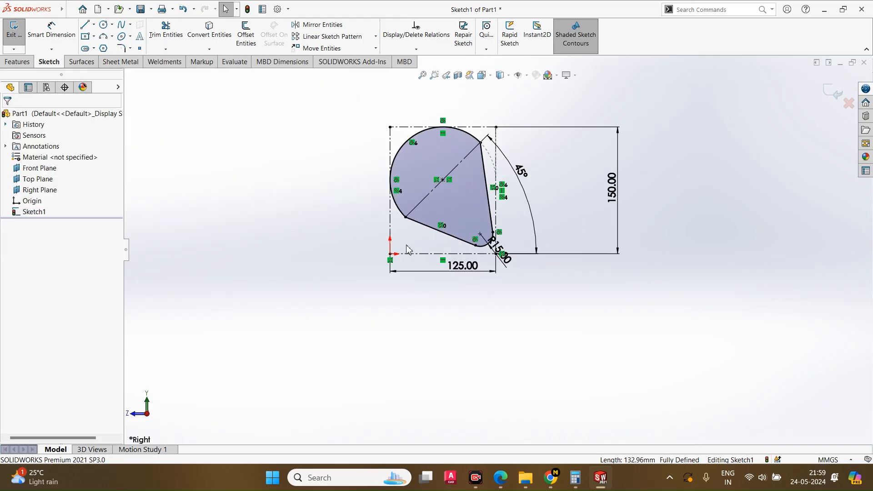
scroll(530, 296, "up", 2)
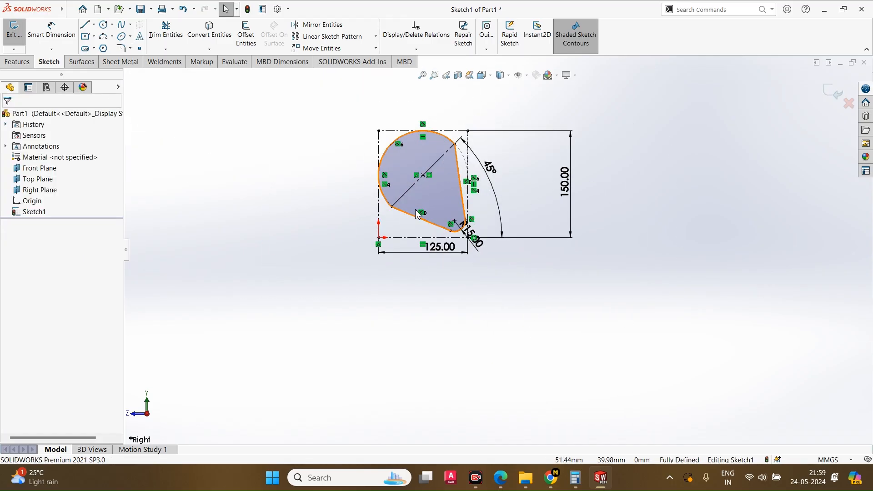
Step: Exit the sketch and extrude the closed teardrop profile into a solid boss, setting its depth freehand
left_click(826, 87)
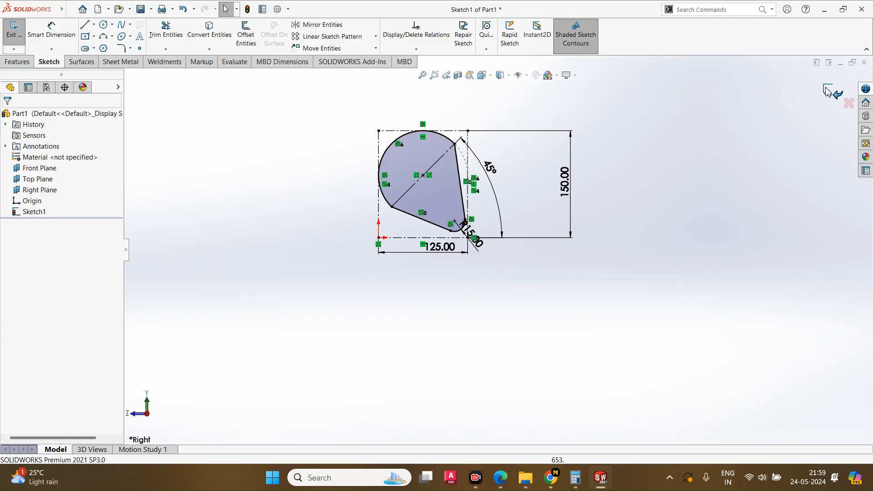
mouse_move(452, 236)
middle_mouse_down()
mouse_move(429, 279)
mouse_move(376, 144)
mouse_move(353, 291)
mouse_move(362, 241)
middle_mouse_up()
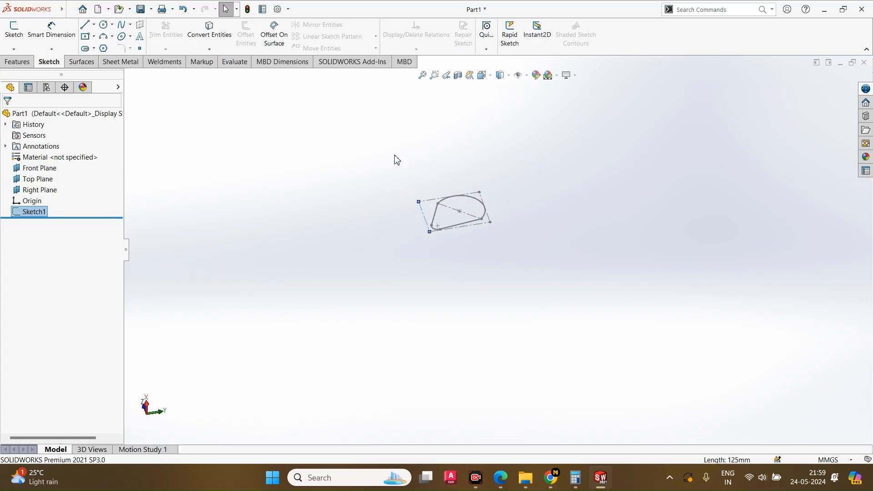
scroll(481, 230, "up", 5)
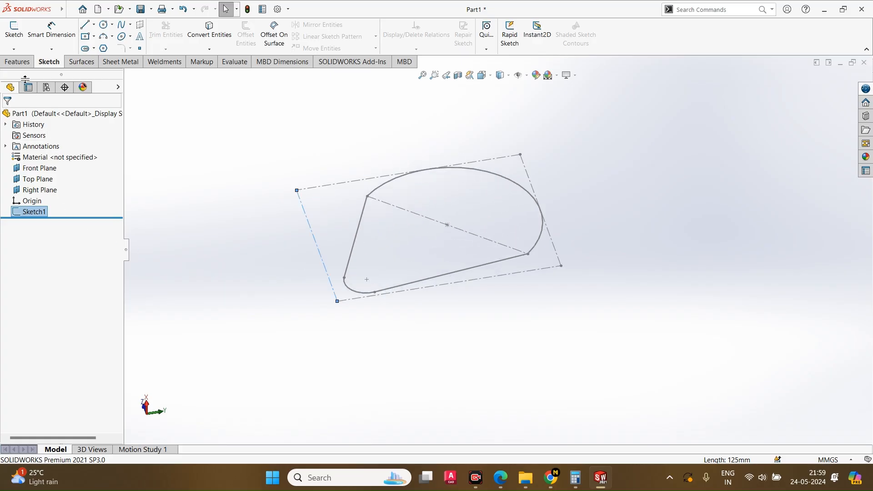
left_click(18, 61)
left_click(19, 35)
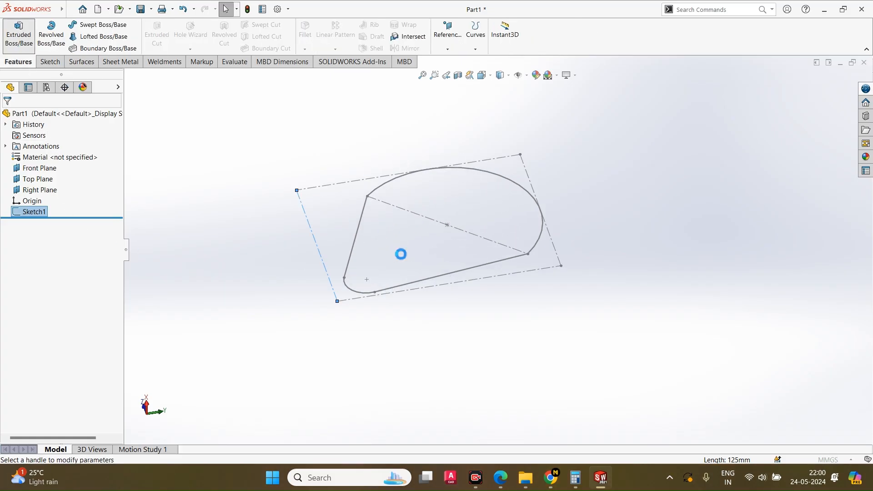
left_click_drag(428, 205, 419, 132)
left_click(8, 117)
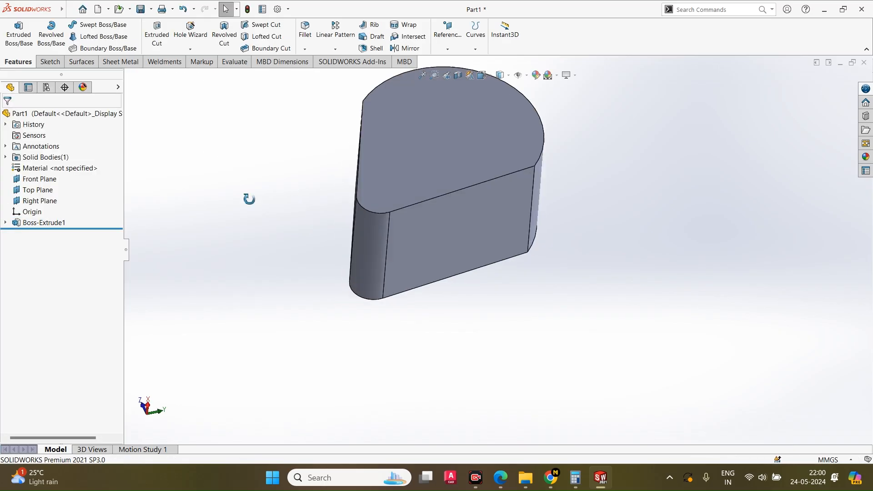
middle_click_drag(247, 196, 194, 165)
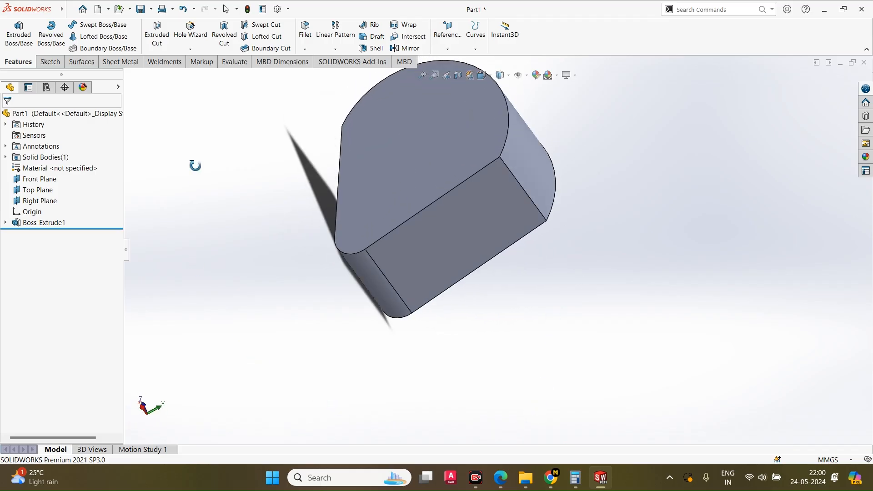
Step: Undo the boss extrusion of the teardrop profile
left_click(54, 224)
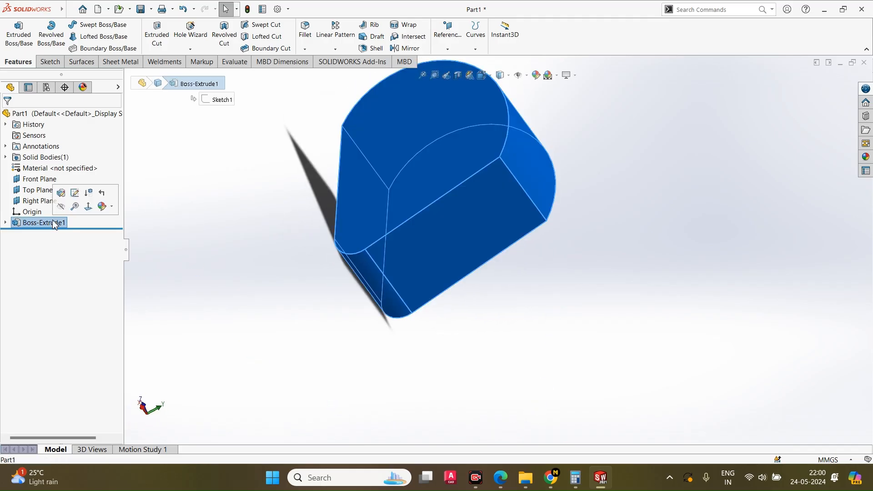
key("ctrl+z")
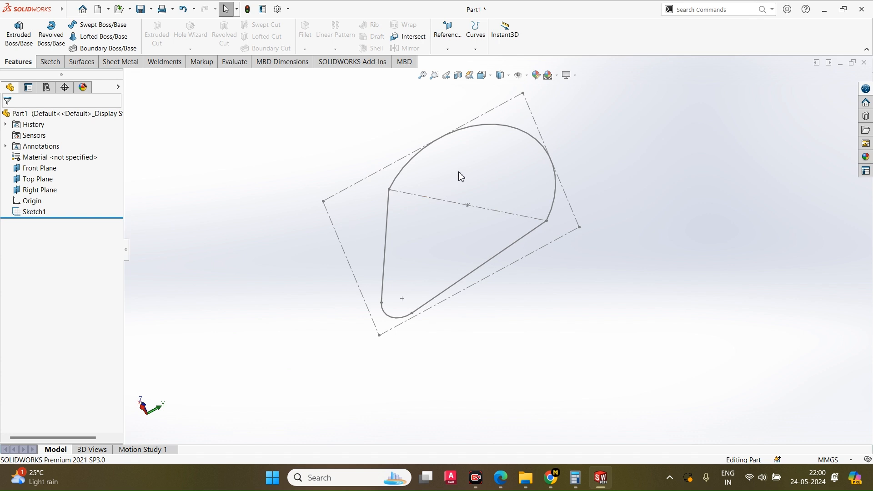
mouse_move(402, 276)
middle_mouse_down()
mouse_move(536, 302)
mouse_move(489, 233)
middle_mouse_up()
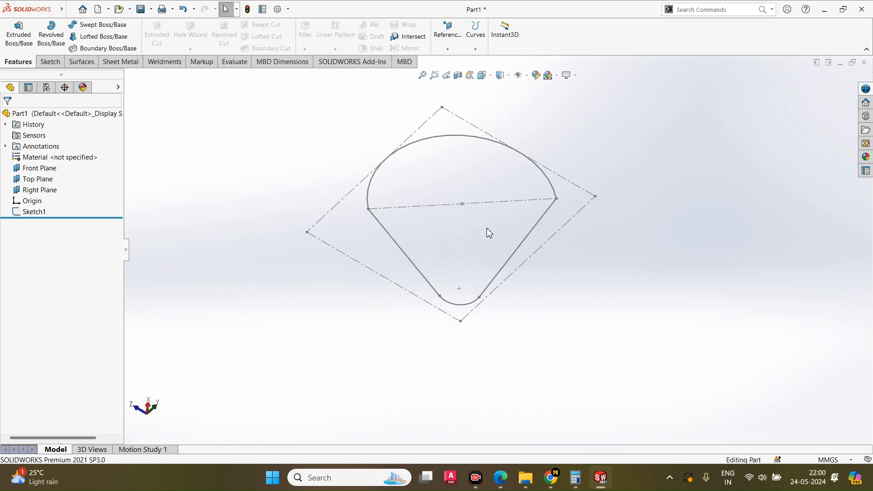
Step: Reopen the teardrop sketch for editing and delete all of its geometry and dimensions
left_click(451, 141)
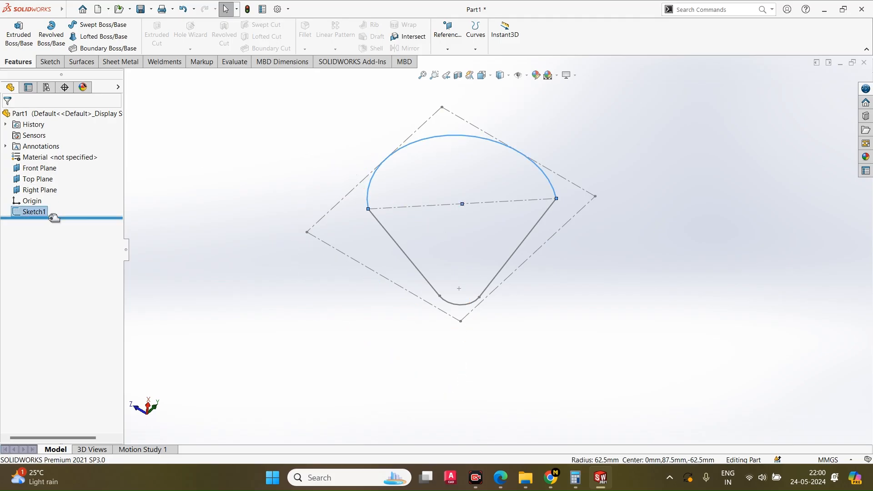
mouse_move(409, 151)
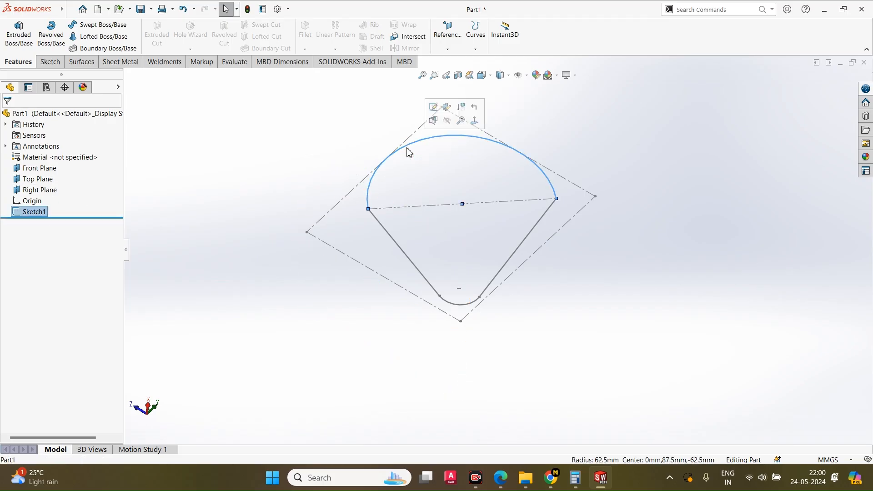
left_click(434, 111)
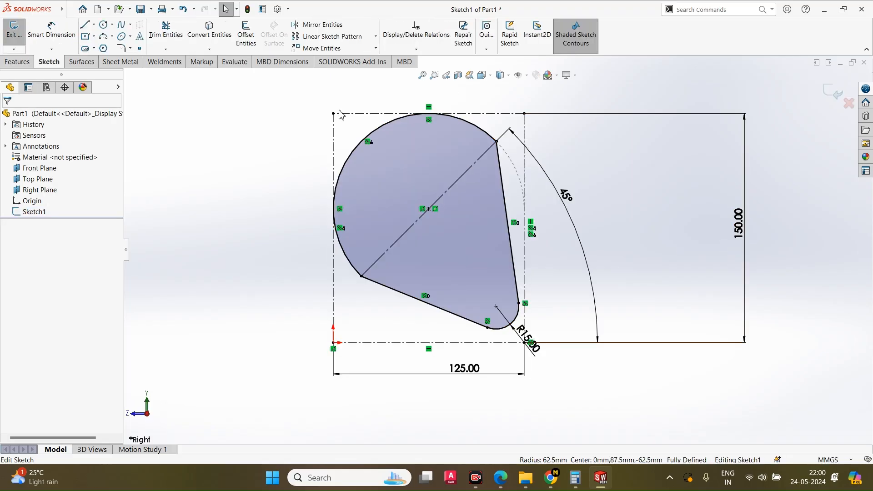
scroll(233, 278, "up", 2)
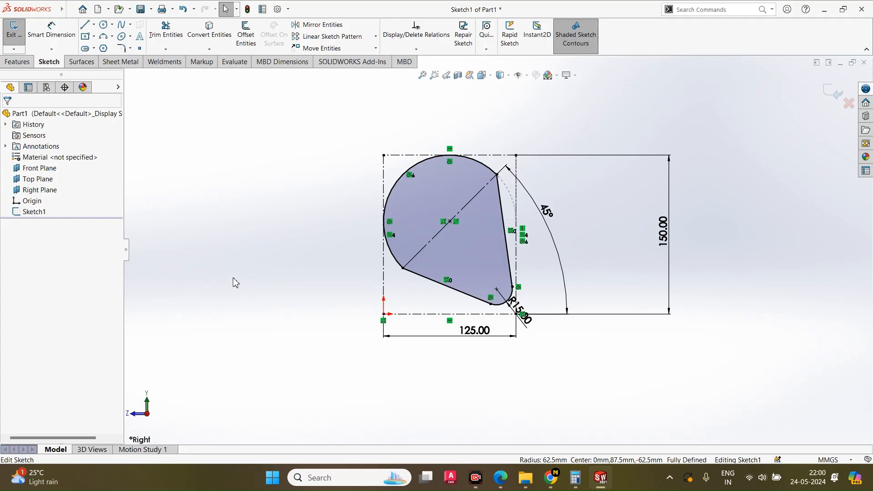
left_click_drag(308, 111, 808, 430)
key("Delete")
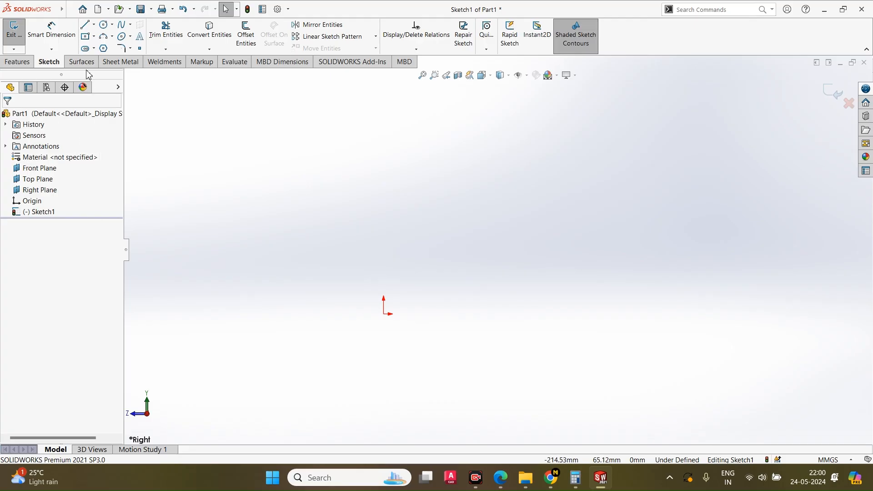
Step: Sketch a horizontal and a vertical centerline of infinite length through the origin
left_click(95, 25)
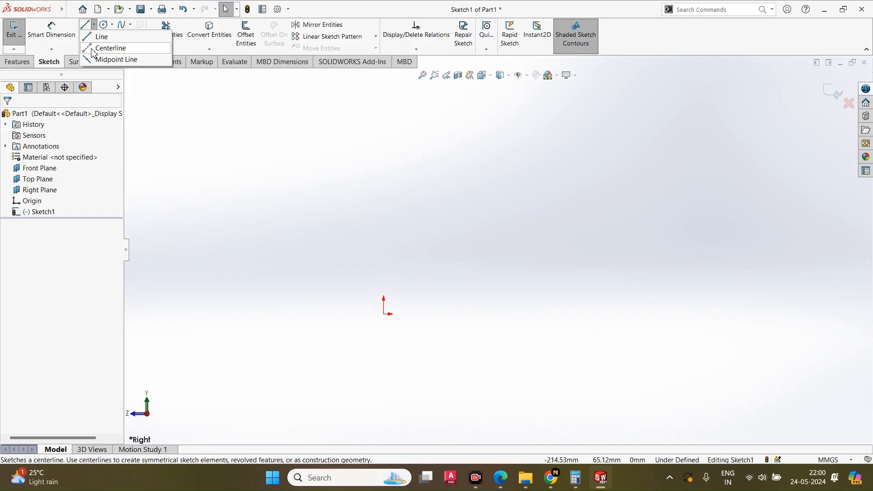
left_click(110, 49)
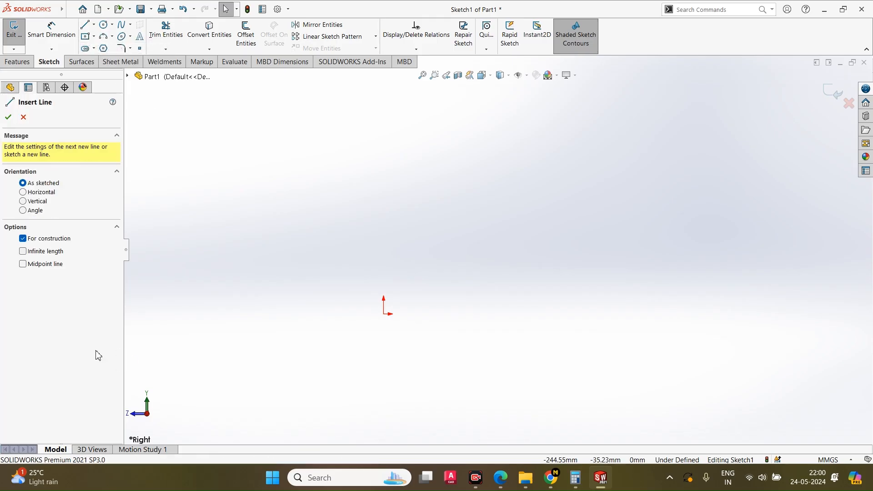
left_click(41, 254)
left_click(384, 314)
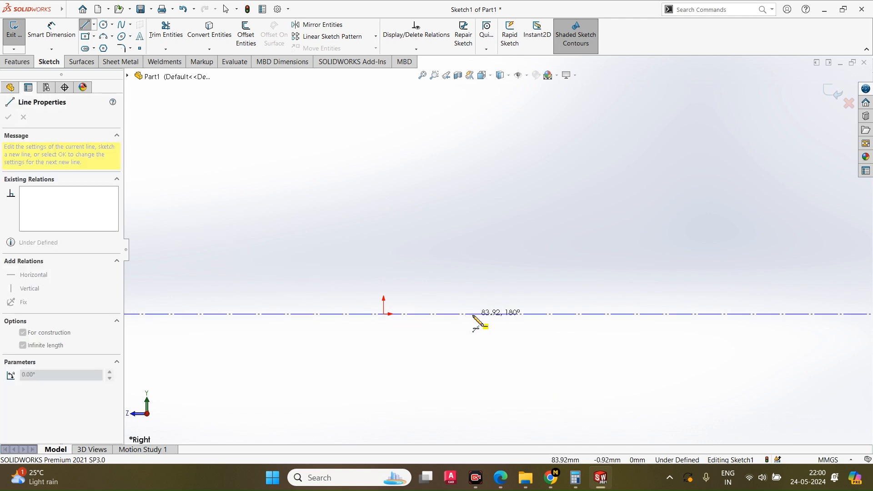
left_click(478, 317)
left_click(384, 314)
left_click(385, 346)
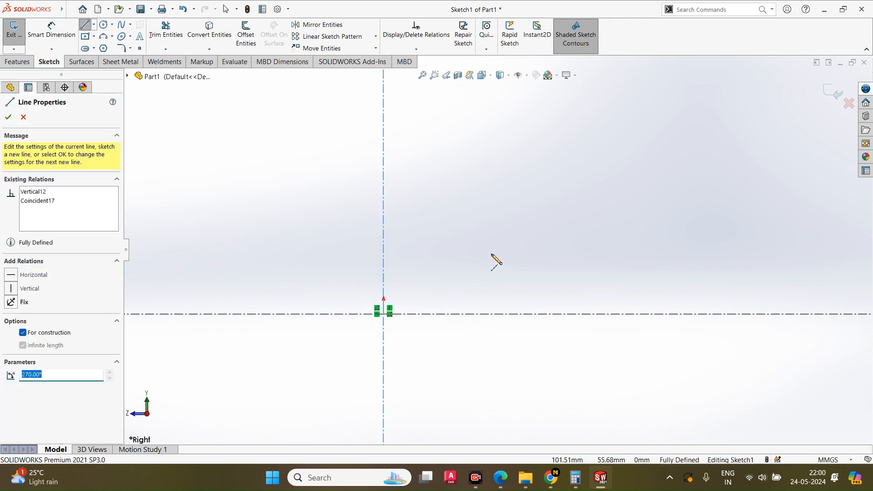
Step: Sketch seven slanted infinite-length centerlines freehand, crossing each other at various angles around the origin
left_click(489, 264)
left_click(483, 279)
left_click(495, 195)
left_click(544, 249)
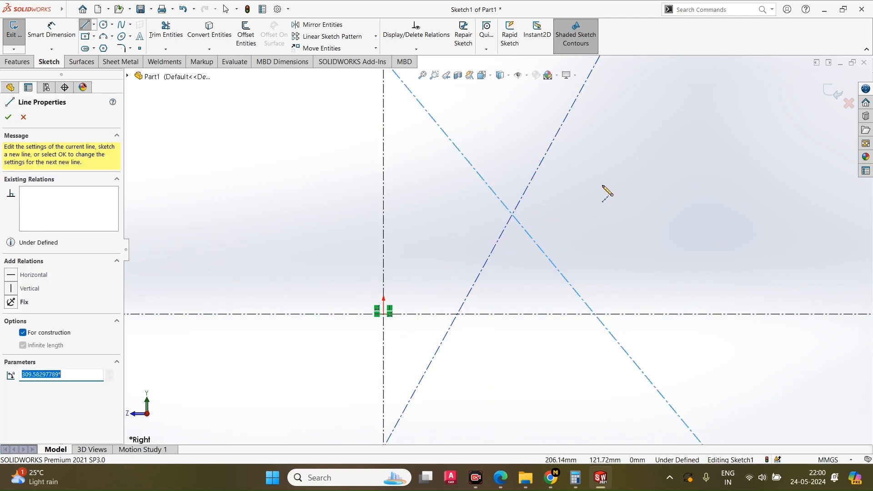
left_click(600, 189)
left_click(552, 288)
left_click(641, 206)
left_click(557, 275)
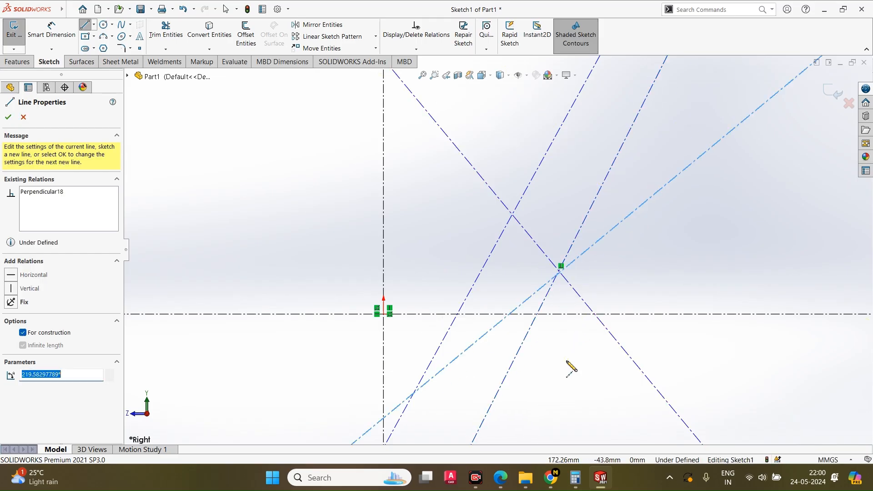
left_click(566, 360)
left_click(430, 209)
left_click(416, 243)
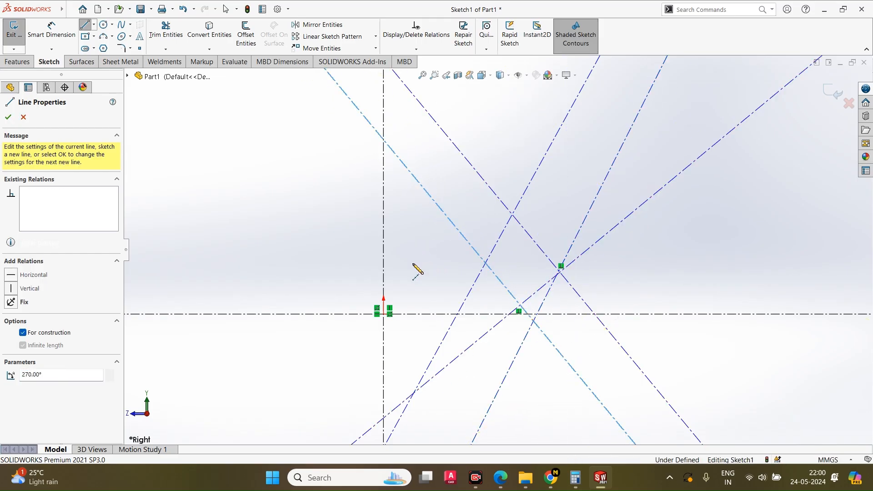
left_click(342, 320)
left_click(357, 310)
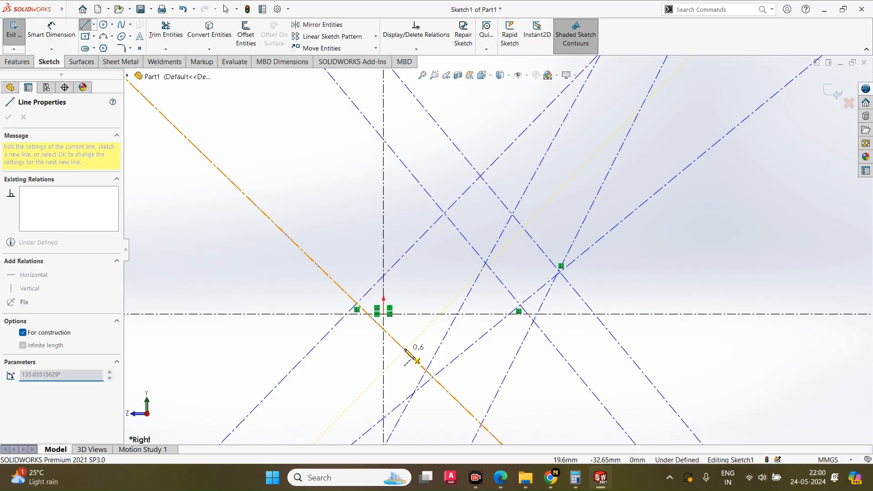
left_click(404, 350)
key("Escape")
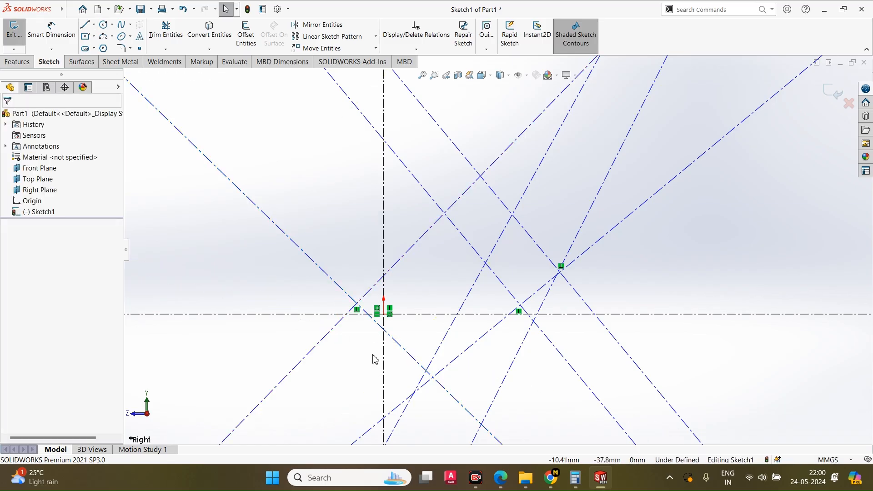
Step: Undo all the infinite centerlines and the deletion of the teardrop sketch's geometry
key("ctrl+z")
key("ctrl+z")
key("ctrl+z")
key("ctrl+z")
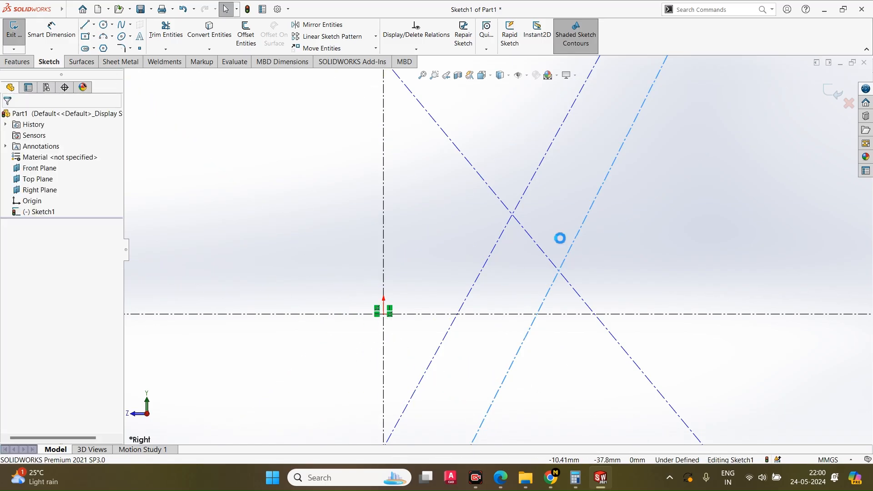
key("ctrl+z")
key("ctrl+z")
key("ctrl+z")
key("ctrl+z")
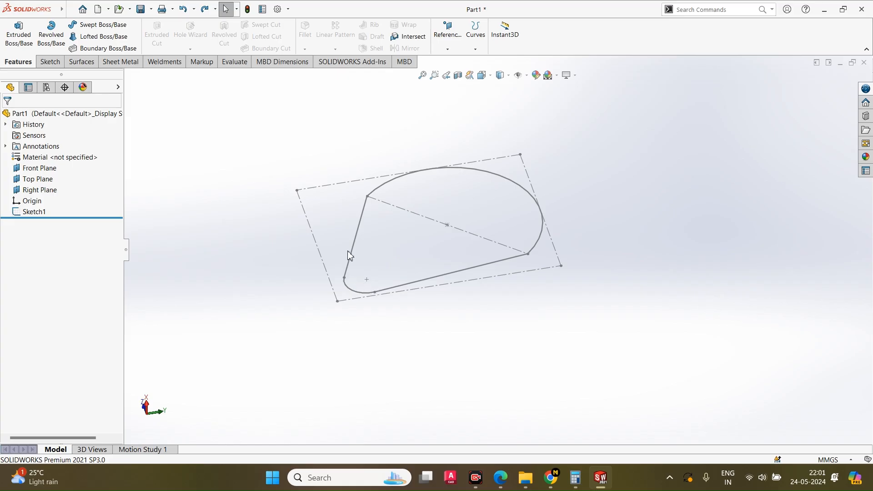
Step: Reopen the teardrop sketch for editing and draw a slanted midpoint line to the profile's upper left
left_click(356, 253)
left_click(384, 207)
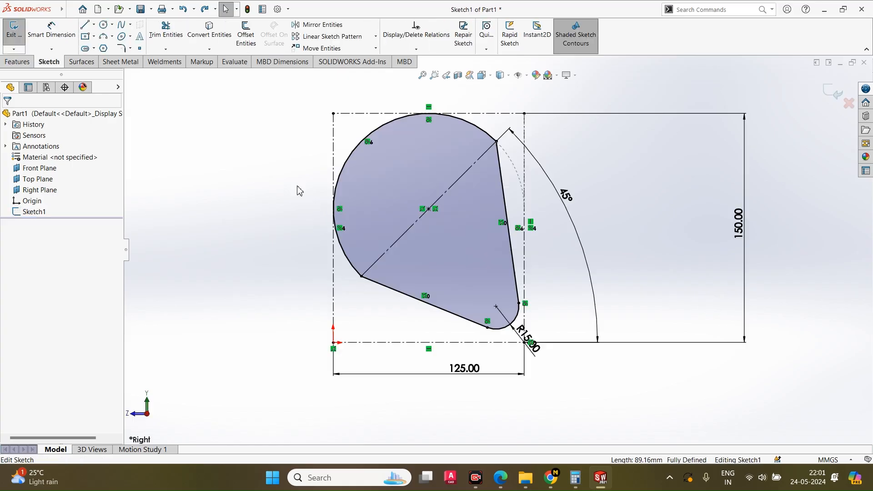
scroll(262, 145, "up", 4)
left_click(94, 26)
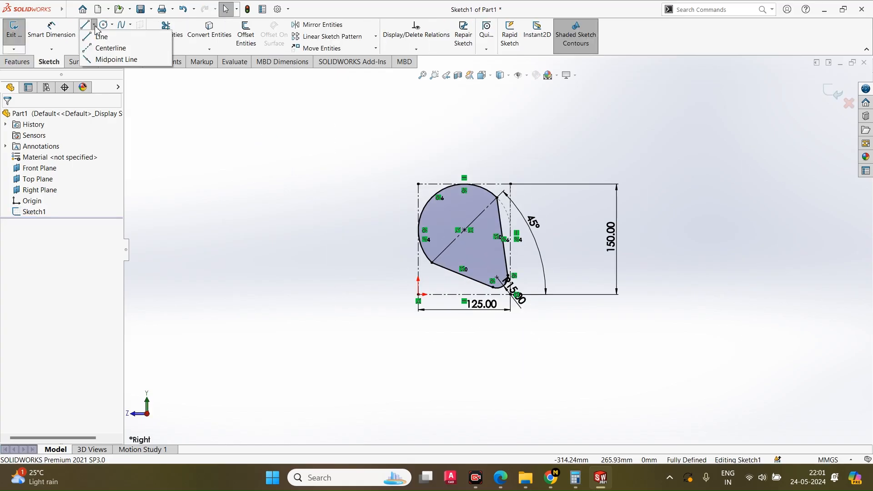
left_click(106, 60)
left_click_drag(273, 147, 344, 128)
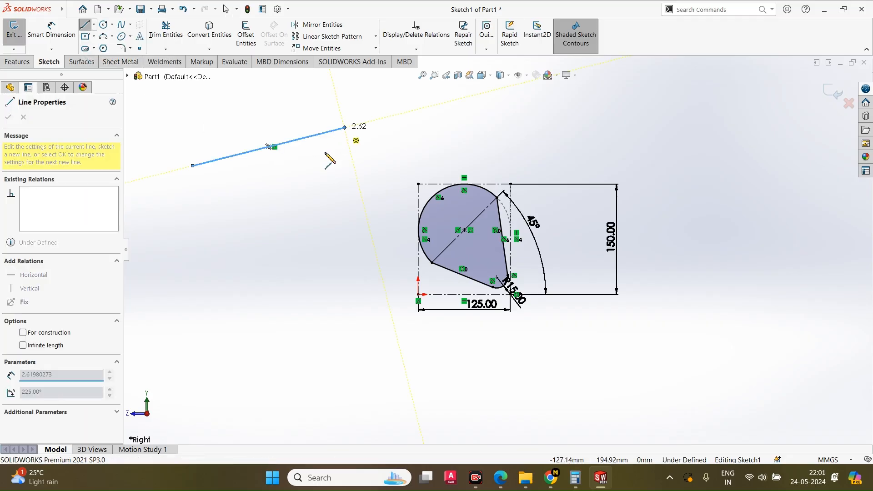
key("Escape")
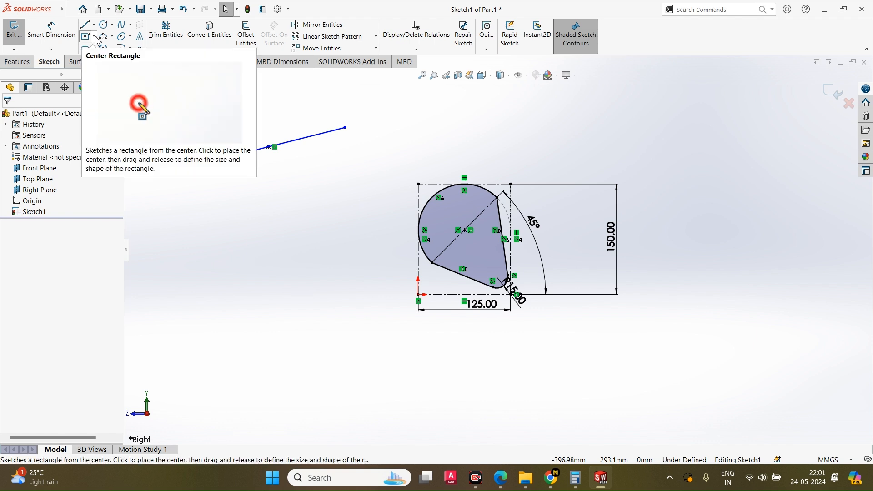
Step: Sketch two corner rectangles freehand: a large one left of the teardrop and a narrow upright one to its upper right
left_click(96, 37)
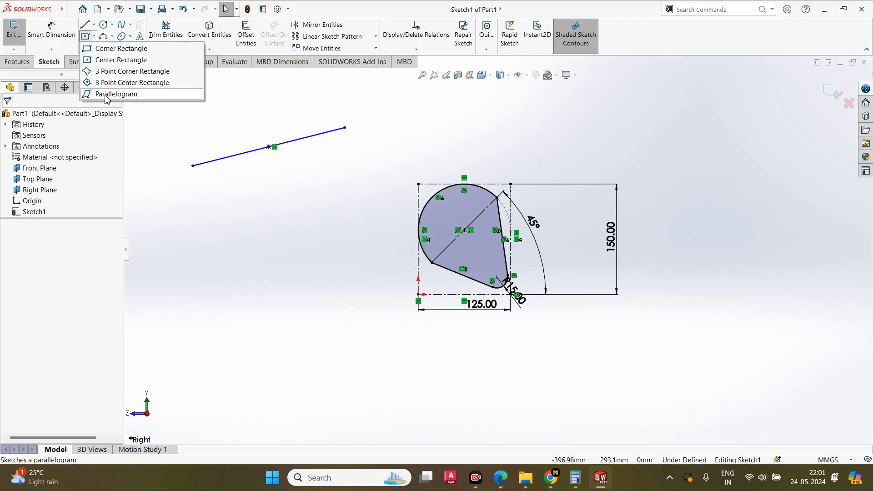
left_click(119, 48)
left_click(207, 222)
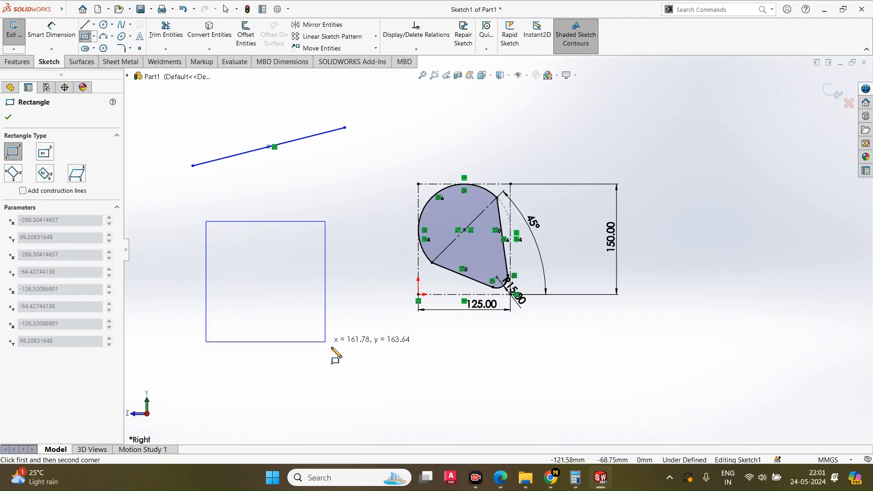
left_click(379, 351)
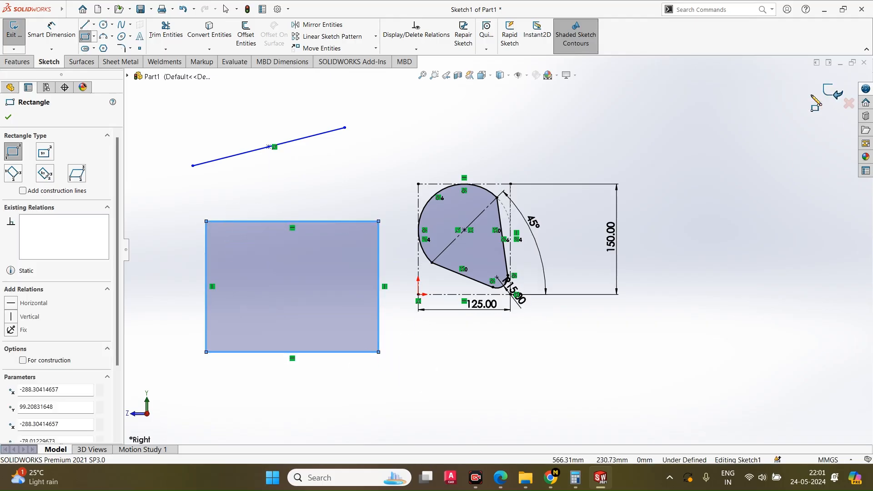
left_click(710, 105)
left_click(777, 222)
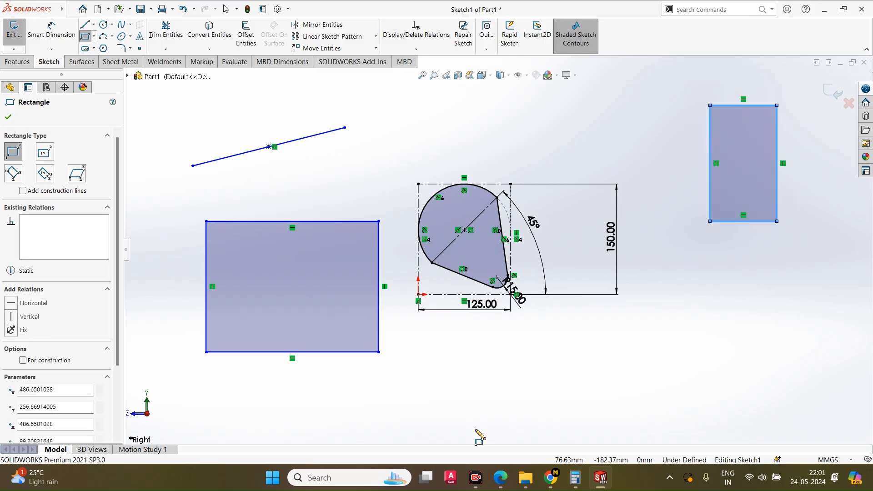
Step: Sketch a wide center rectangle freehand to the lower right of the teardrop profile
left_click(93, 37)
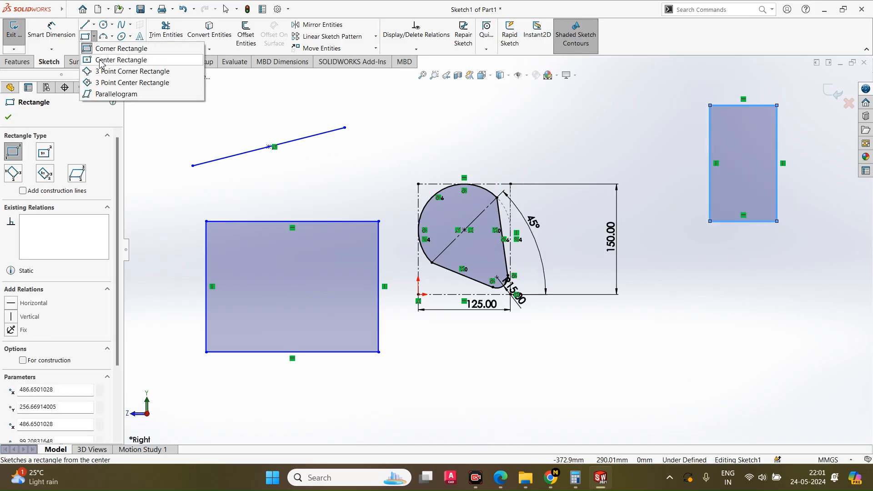
left_click(107, 53)
left_click(702, 337)
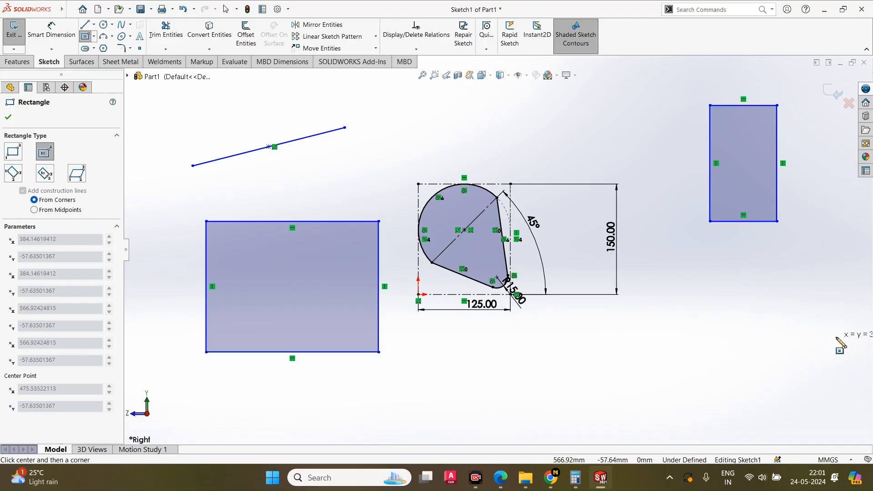
left_click(811, 300)
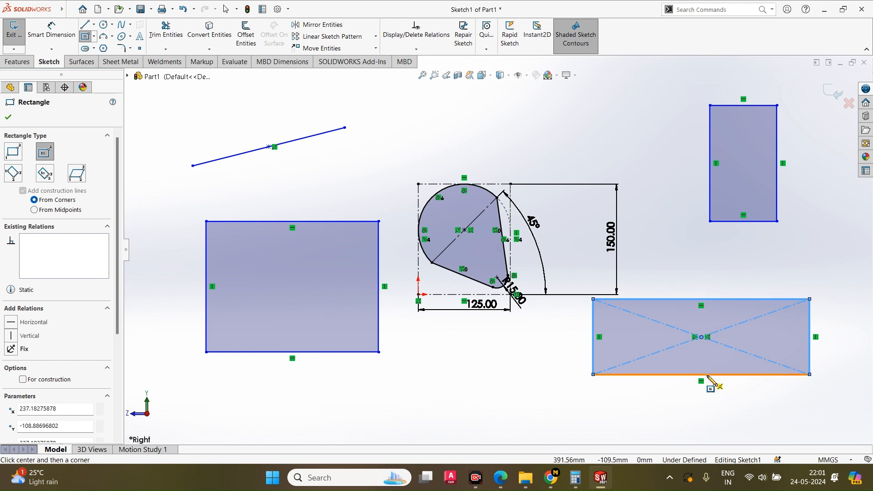
Step: Sketch two center rectangles centred on the slanted line's endpoints, a thin one at the upper end and a taller one at the lower end
scroll(496, 246, "up", 2)
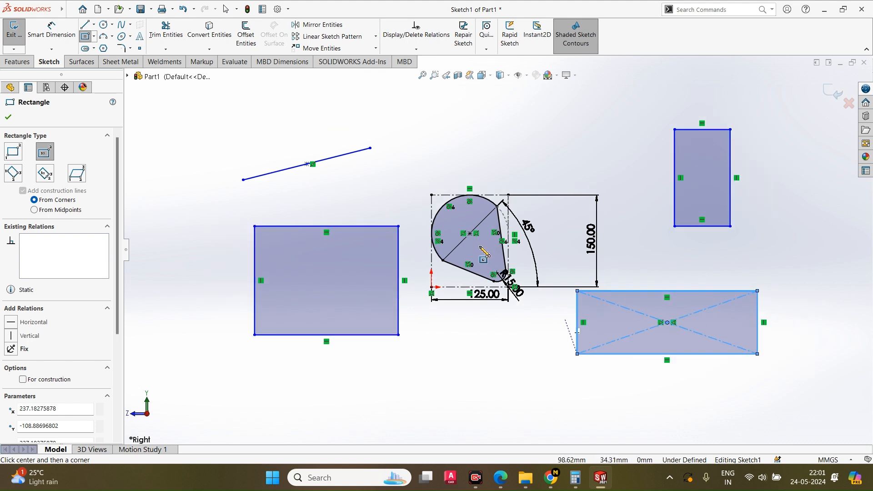
left_click(371, 148)
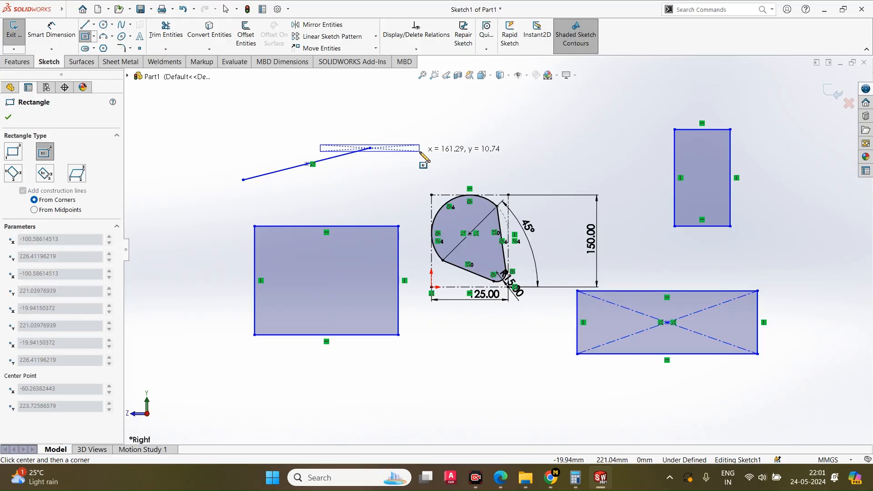
left_click(420, 145)
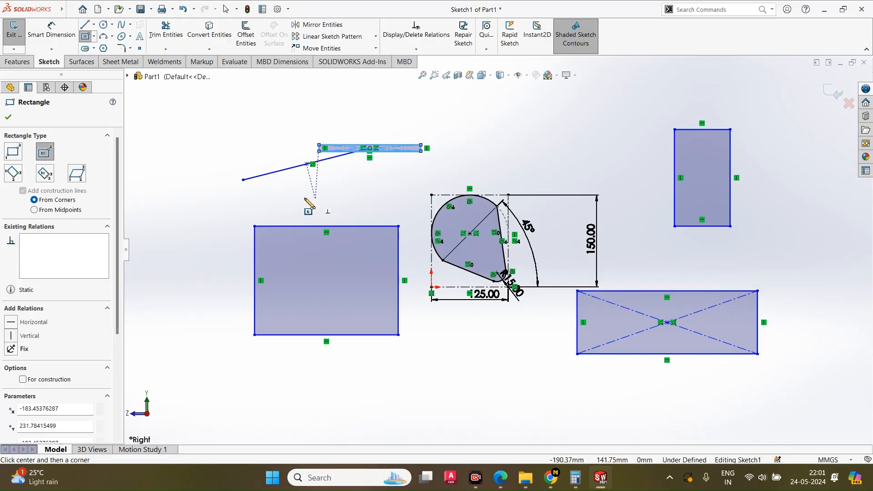
left_click(244, 203)
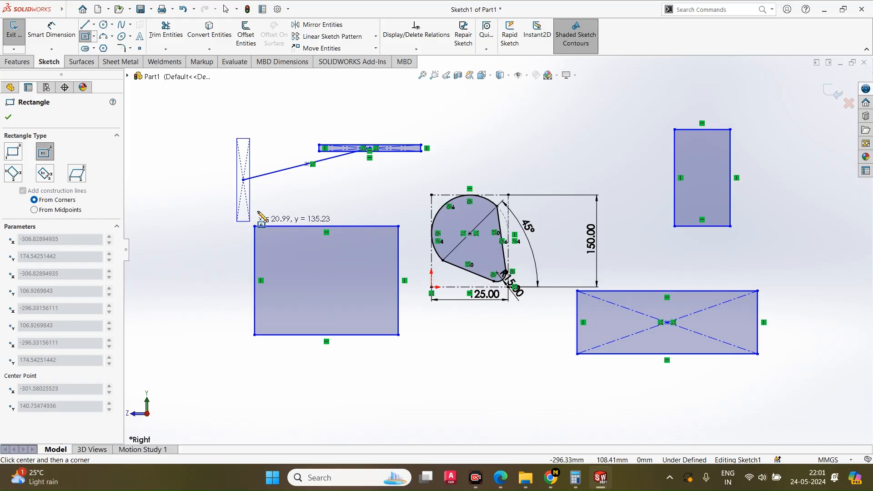
left_click(312, 211)
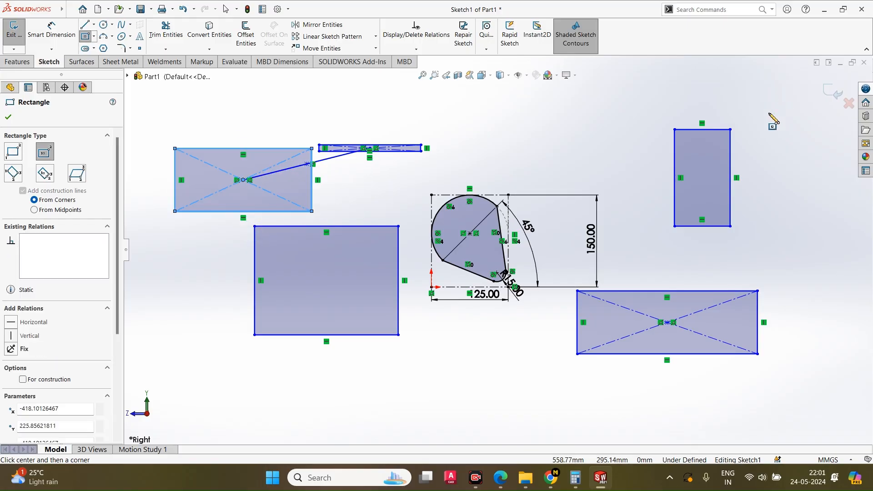
Step: Delete the teardrop profile and all the practice lines and rectangles from the sketch
key("Escape")
scroll(529, 199, "up", 3)
mouse_move(269, 106)
left_mouse_down()
mouse_move(382, 191)
mouse_move(711, 353)
left_mouse_up()
key("Delete")
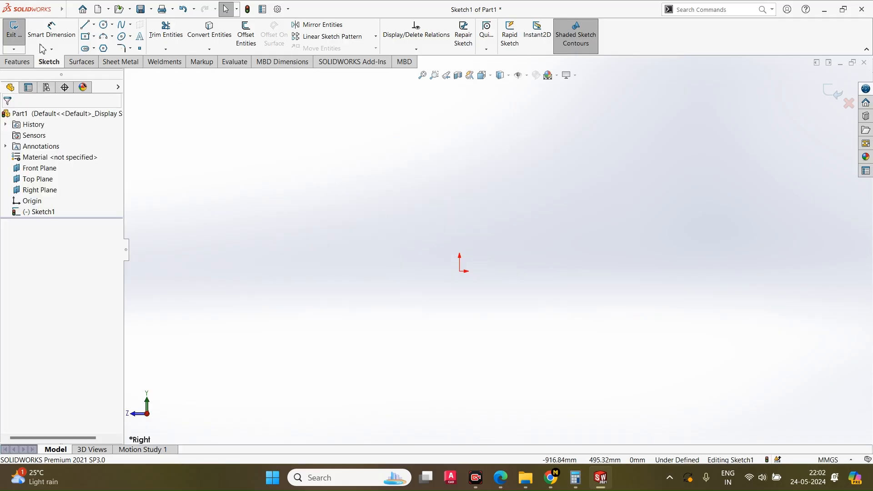
Step: Sketch two large tilted 3-point corner rectangles freehand, one starting at the origin and one to its left
left_click(93, 36)
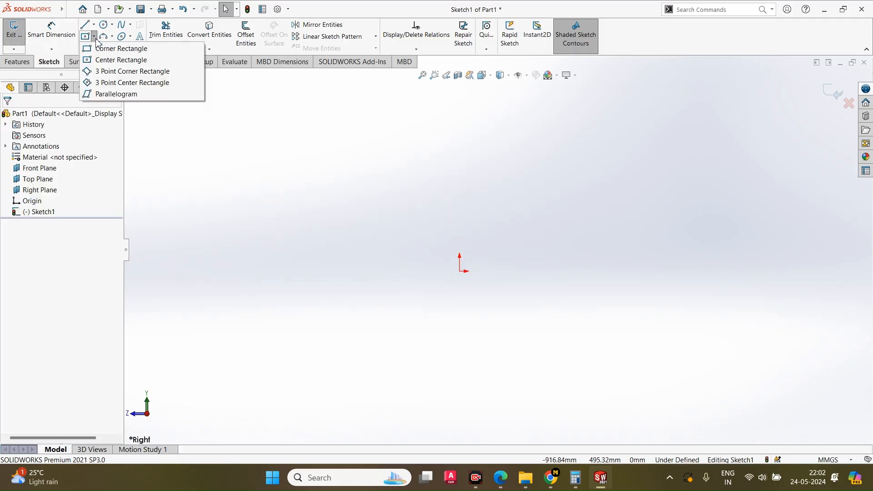
left_click(99, 71)
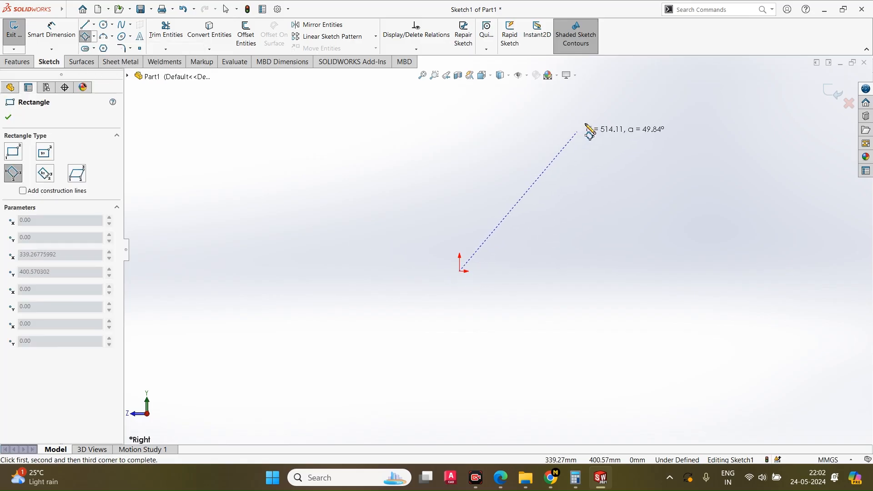
left_click(596, 114)
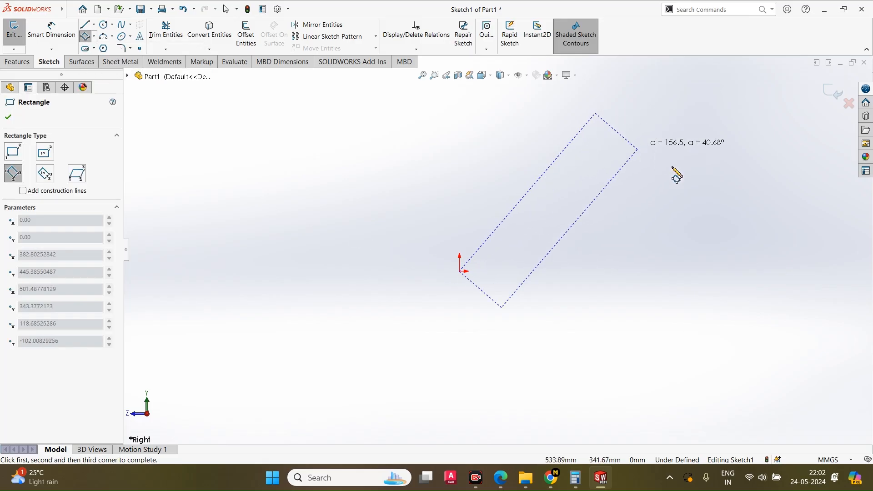
left_click(727, 219)
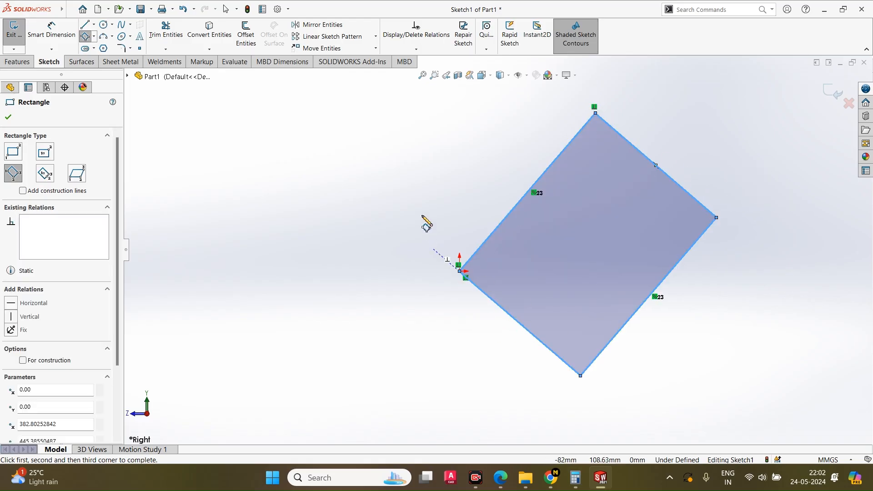
left_click(395, 142)
left_click(336, 300)
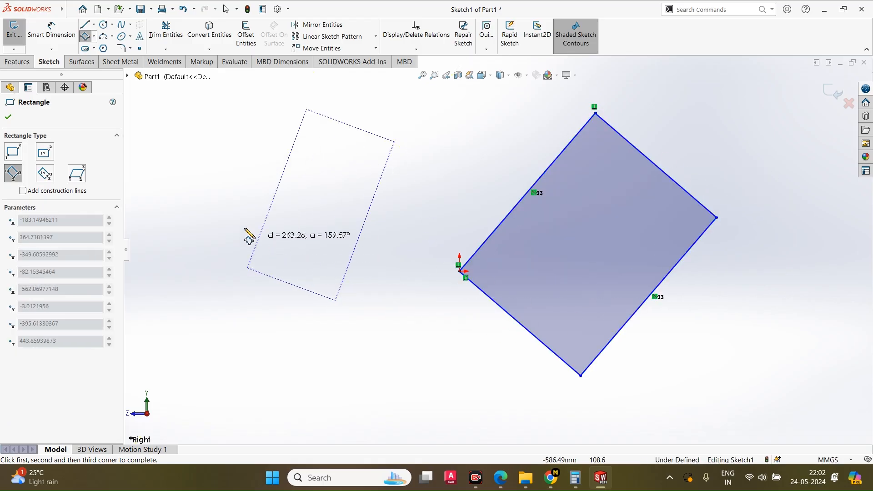
left_click(189, 199)
Step: Sketch two small tilted 3-point corner rectangles freehand in the gap between the two large rectangles
left_click(94, 37)
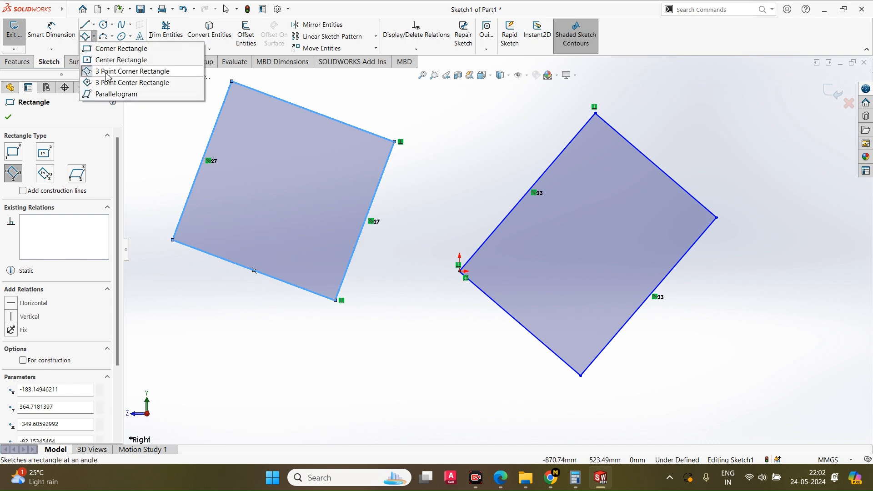
left_click(132, 72)
left_click(520, 112)
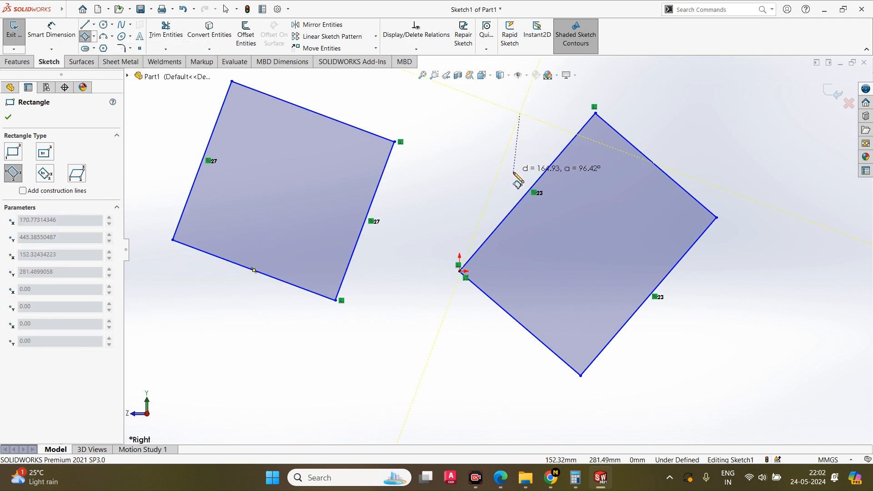
left_click(514, 171)
left_click(484, 169)
left_click(460, 193)
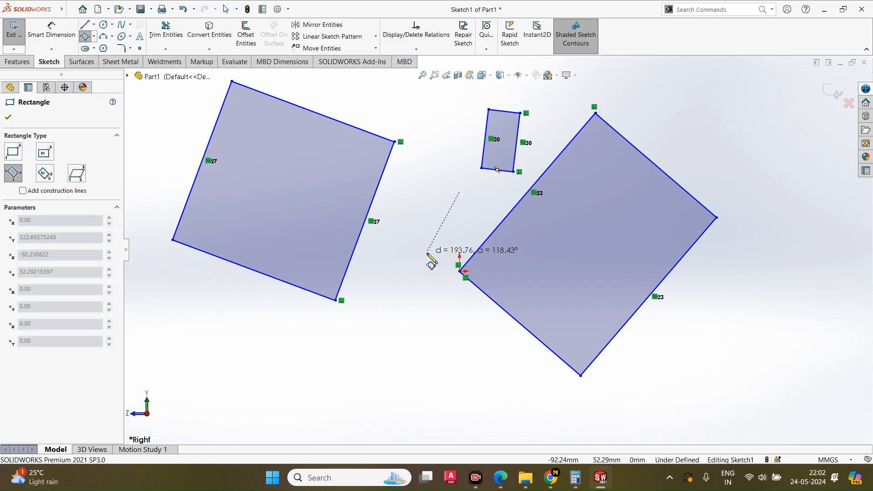
left_click(428, 253)
left_click(385, 230)
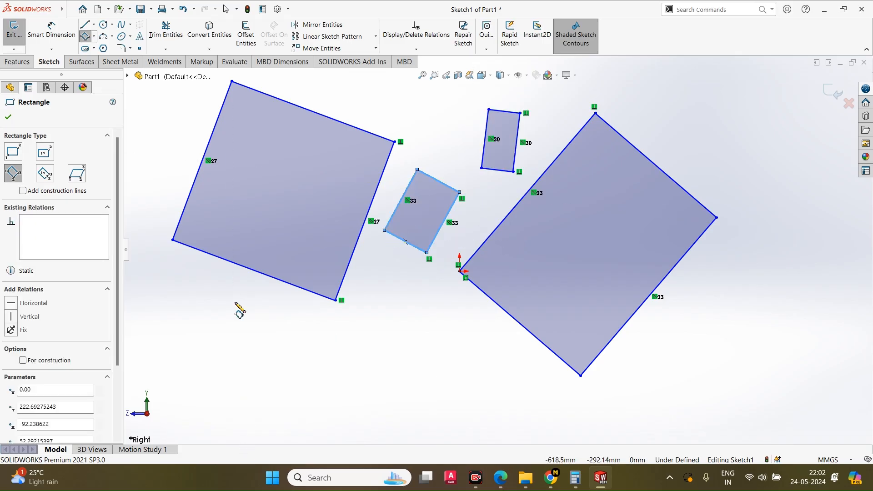
Step: Sketch a large, nearly horizontal 3-point center rectangle freehand, centred below and to the right of the tilted rectangles
left_click(93, 36)
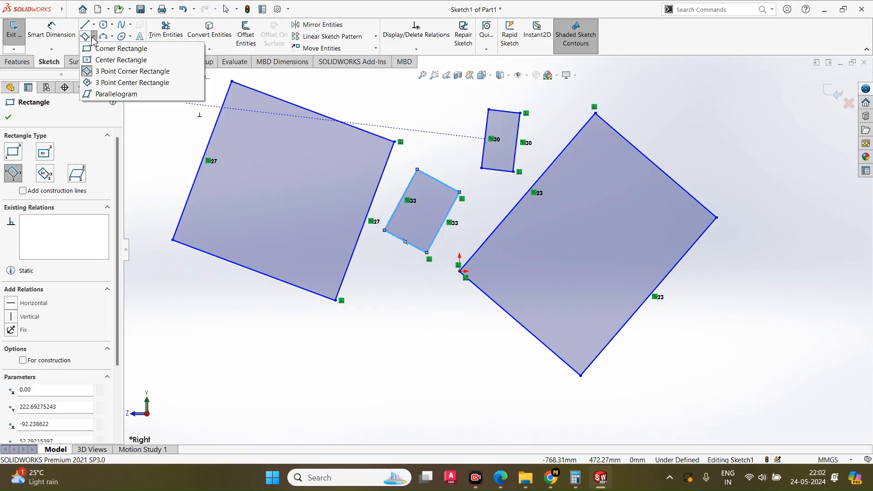
left_click(104, 83)
scroll(497, 255, "up", 3)
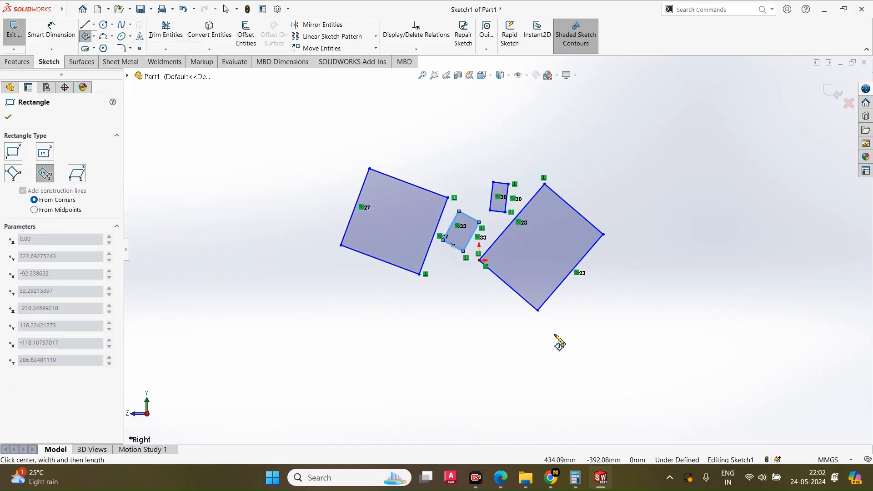
left_click(598, 358)
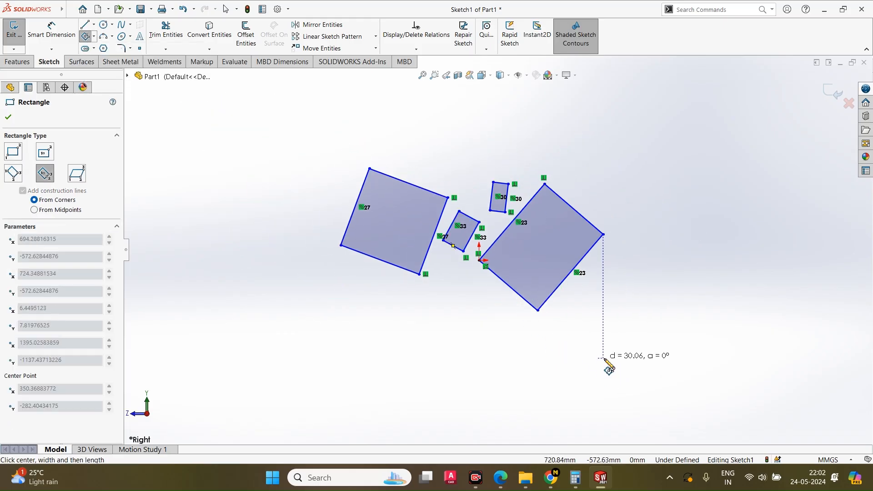
left_click(783, 356)
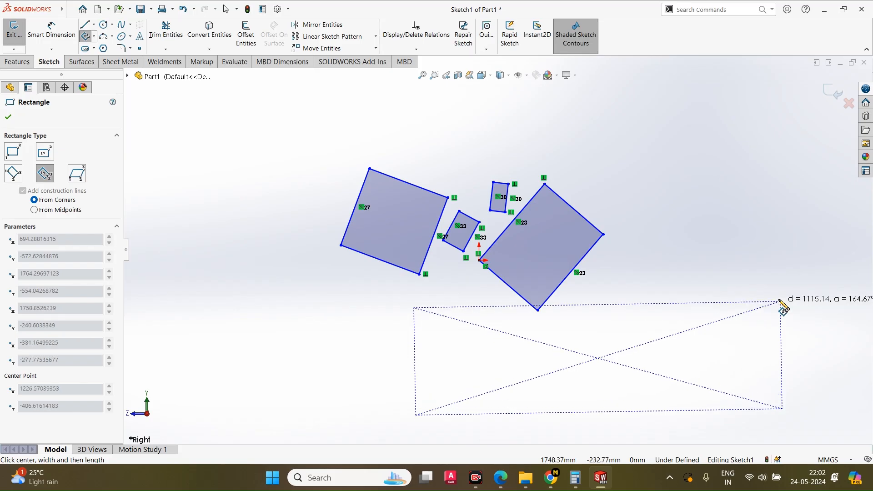
left_click(780, 258)
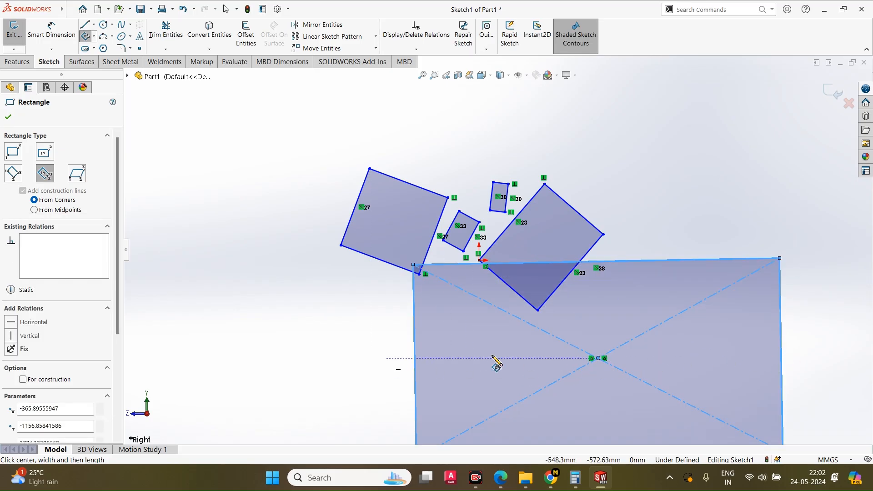
scroll(765, 266, "up", 3)
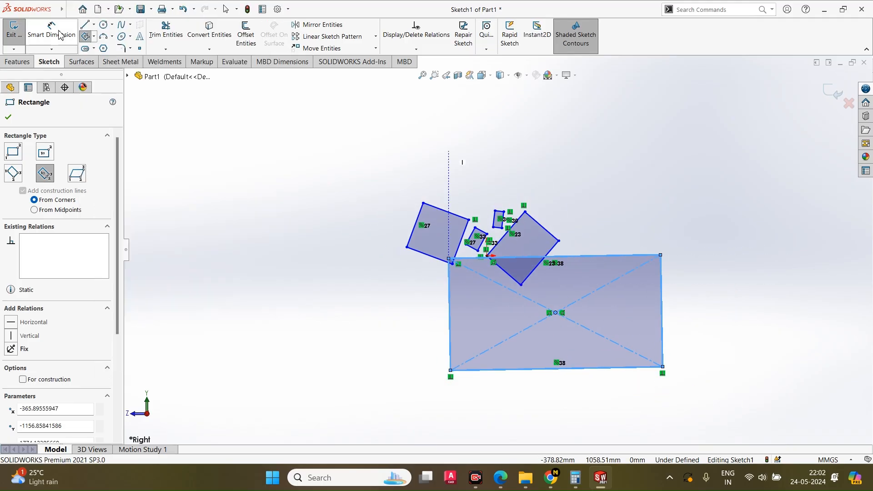
Step: Sketch a center rectangle freehand above the upper right corner of the large rectangle
left_click(102, 37)
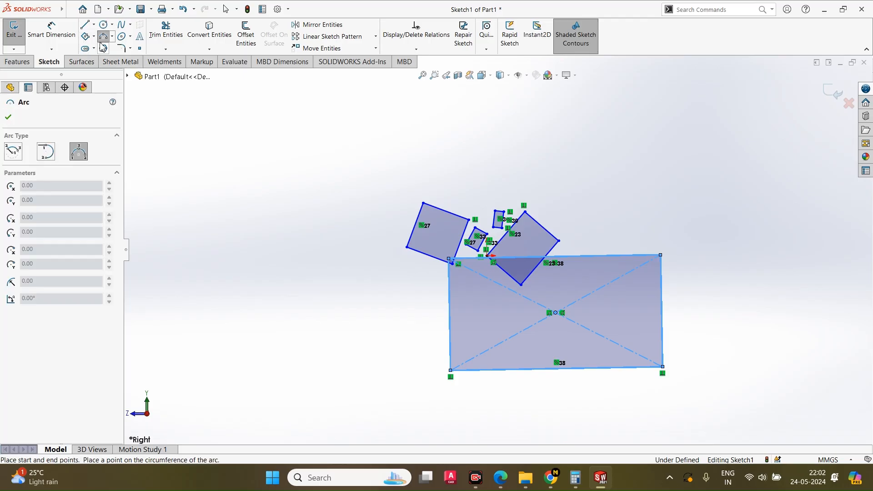
left_click(94, 37)
left_click(97, 65)
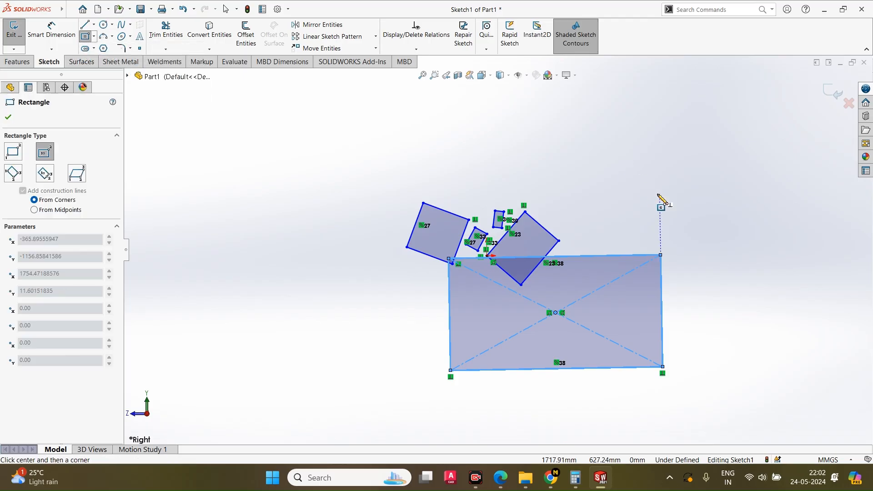
left_click(660, 194)
left_click(716, 130)
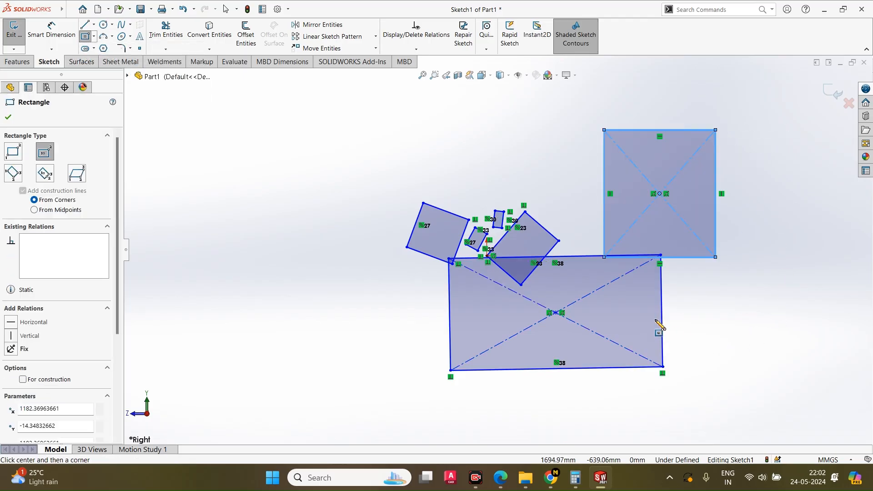
Step: Delete all the practice rectangles from the sketch
key("Escape")
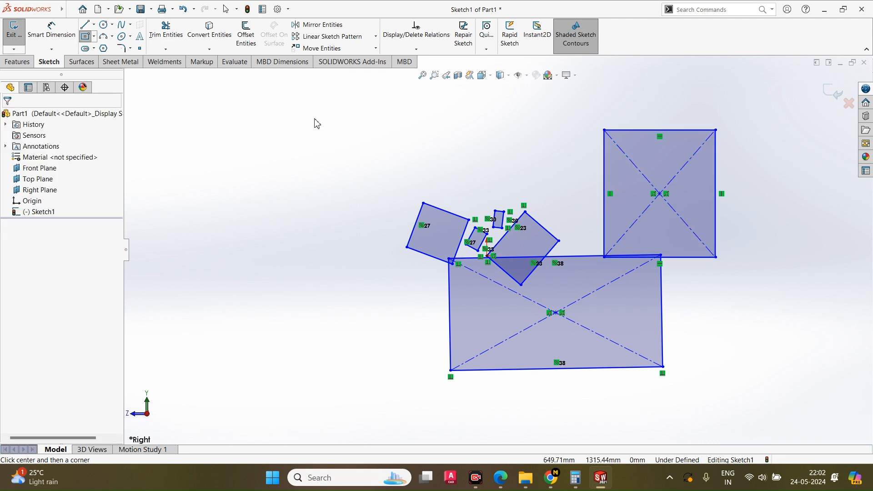
mouse_move(307, 105)
left_mouse_down()
mouse_move(668, 382)
mouse_move(773, 432)
mouse_move(748, 407)
left_mouse_up()
key("Delete")
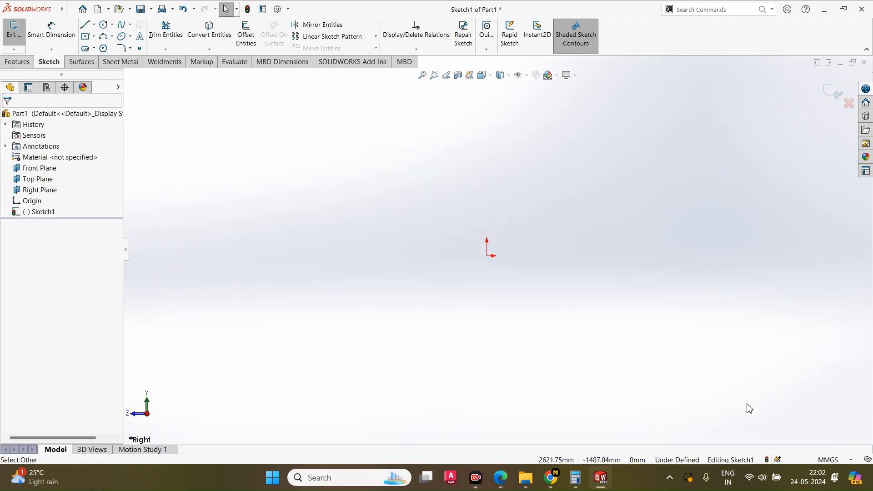
Step: Sketch a horizontal 3-point center rectangle centred on the origin, about 3665 mm wide and 2392 mm high
left_click(93, 38)
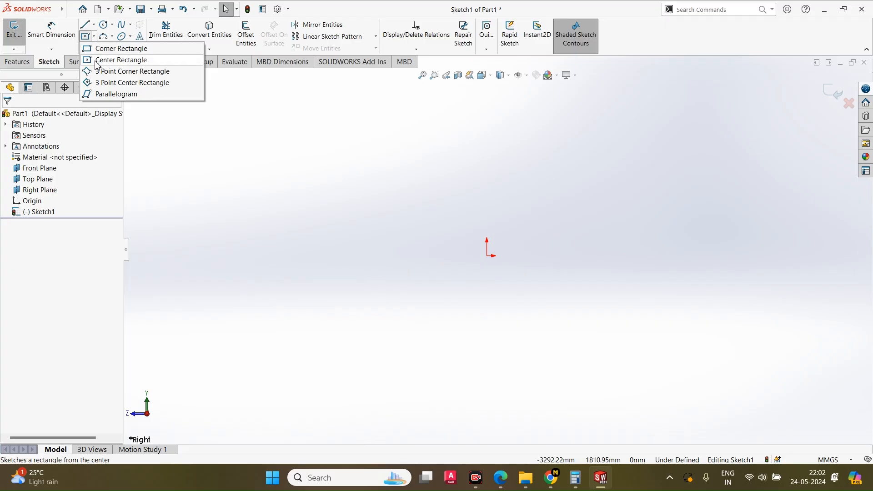
left_click(126, 83)
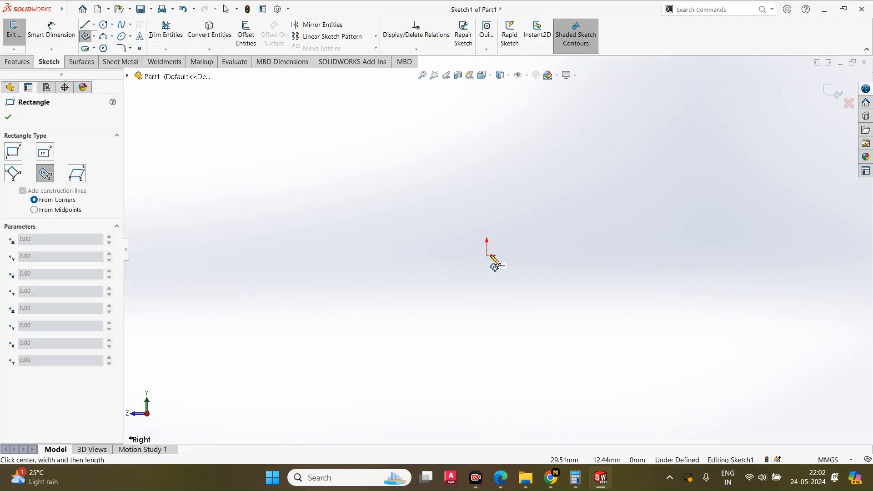
left_click(487, 256)
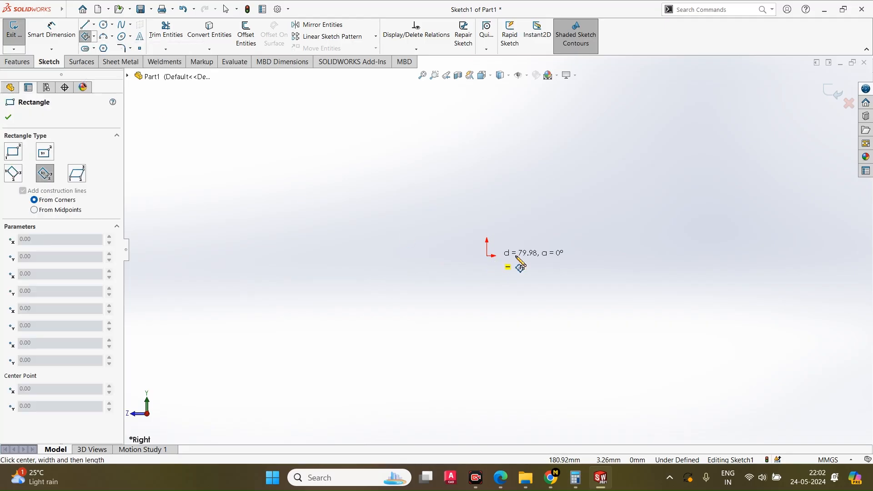
left_click(668, 255)
left_click(668, 137)
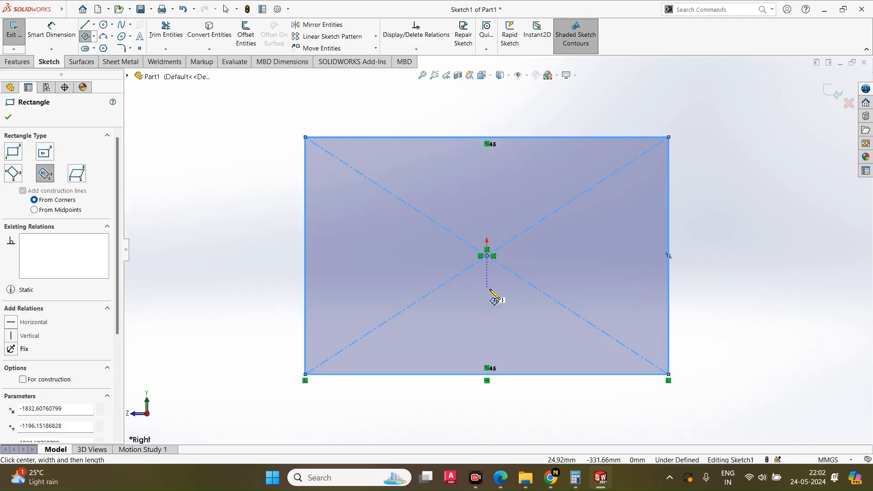
Step: Sketch a slanted parallelogram freehand beside the upper left corner of the centred rectangle
left_click(94, 38)
left_click(109, 93)
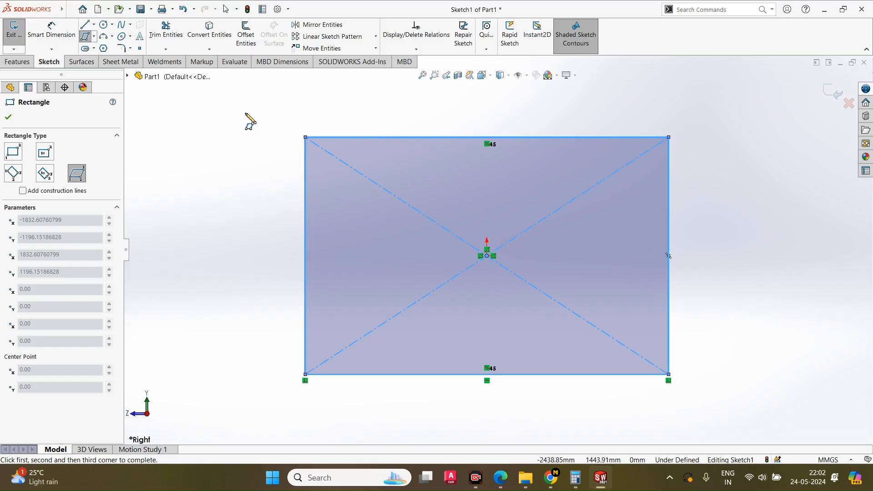
left_click(246, 113)
left_click(172, 256)
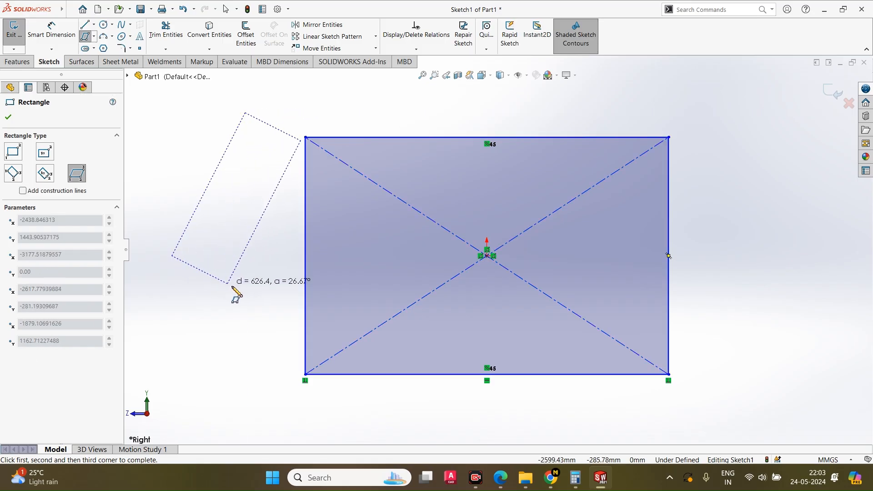
left_click(232, 286)
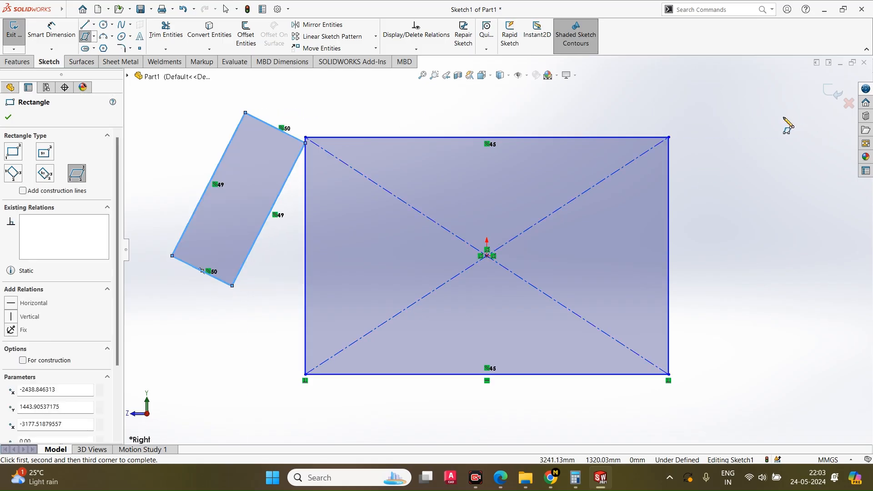
Step: Sketch two more parallelograms freehand: a narrow upright one right of the rectangle and a small slanted one at its lower left
left_click(781, 261)
left_click(720, 271)
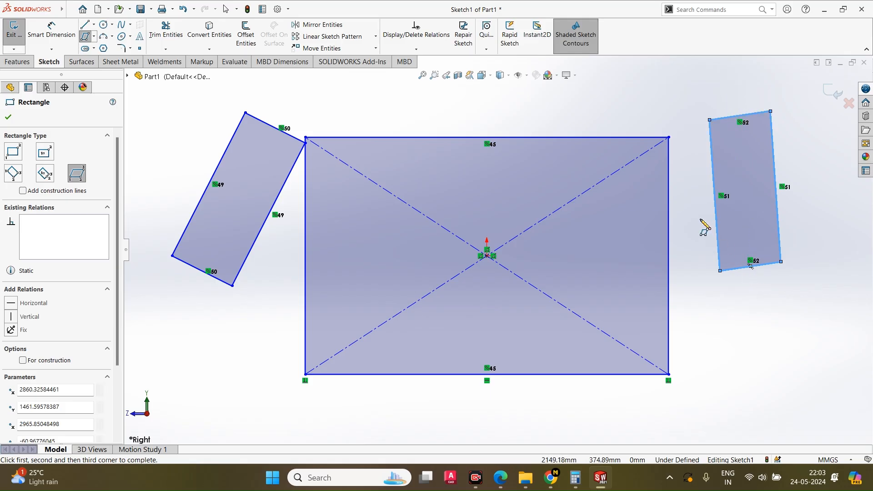
left_click(255, 303)
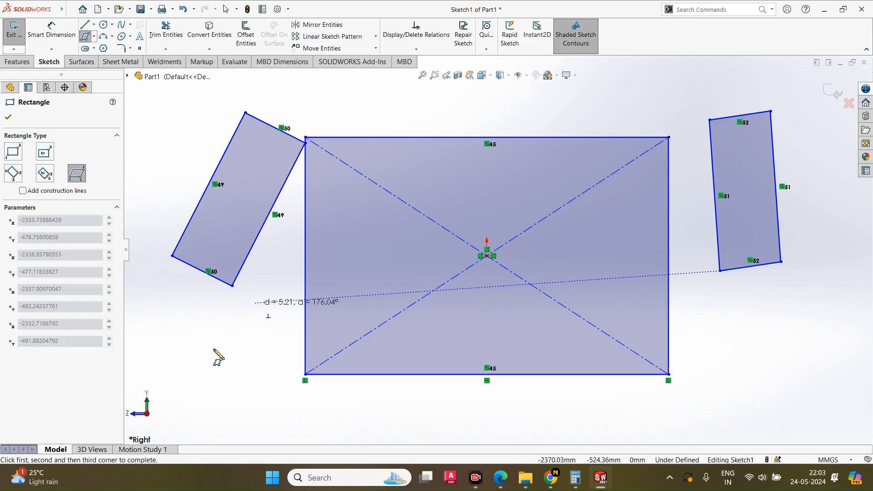
left_click(197, 380)
left_click(295, 316)
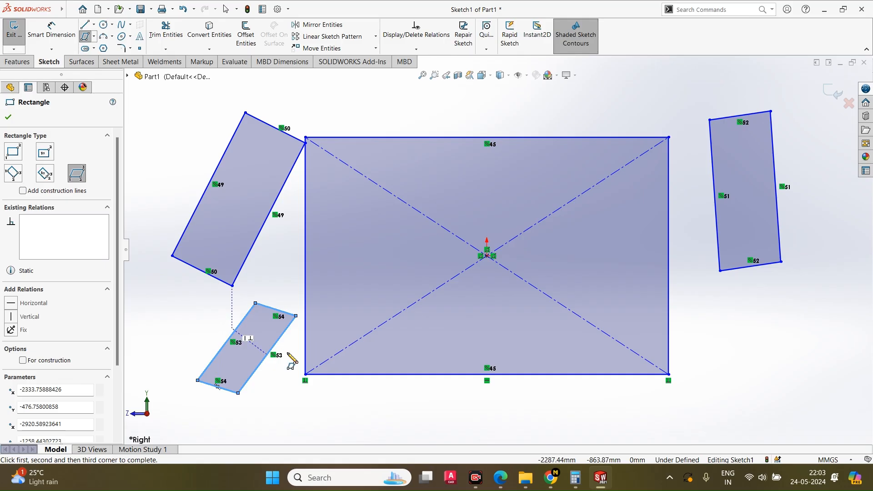
Step: Leave the rectangle command and delete all the rectangles from the sketch
scroll(552, 299, "up", 3)
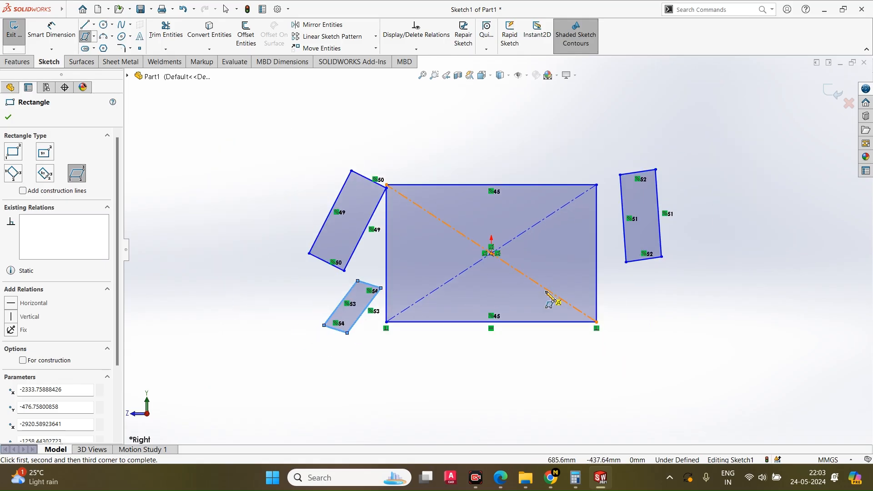
key("Escape")
mouse_move(208, 89)
left_mouse_down()
mouse_move(671, 422)
mouse_move(791, 451)
left_mouse_up()
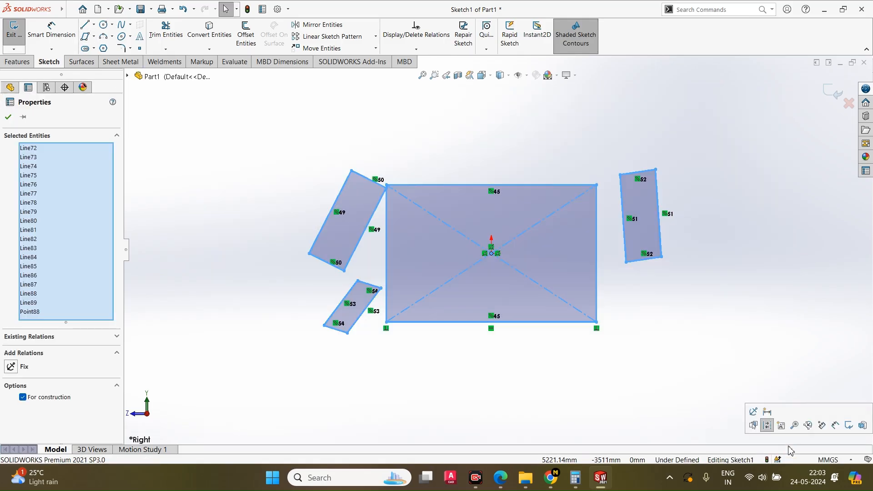
key("Delete")
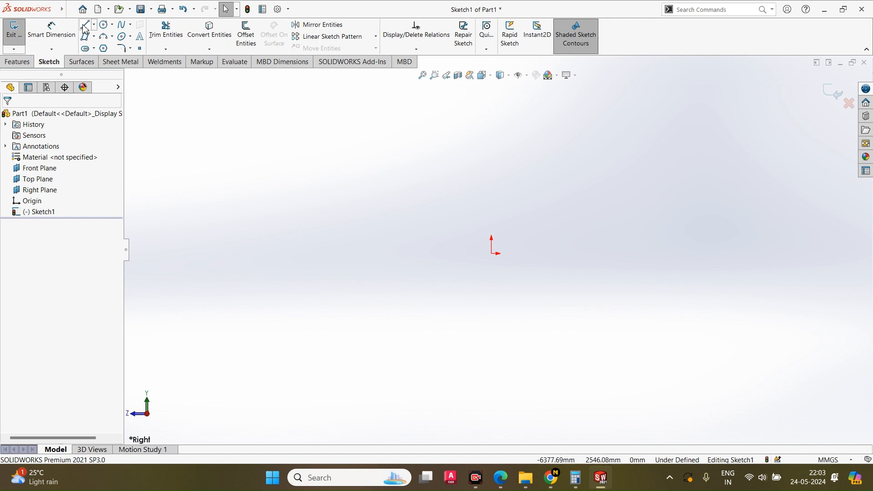
Step: Sketch a centre-based circle with a radius of about 2402 mm, centred just beside the origin
left_click(112, 26)
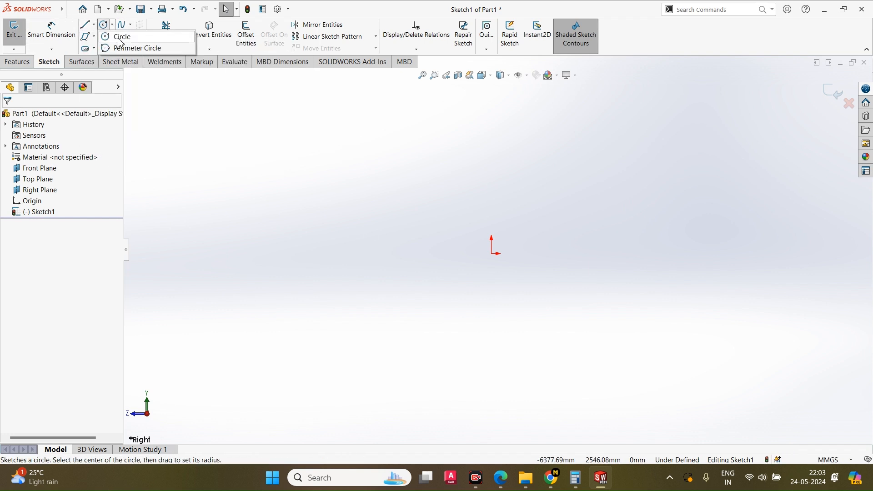
left_click(117, 35)
left_click(496, 254)
left_click(625, 202)
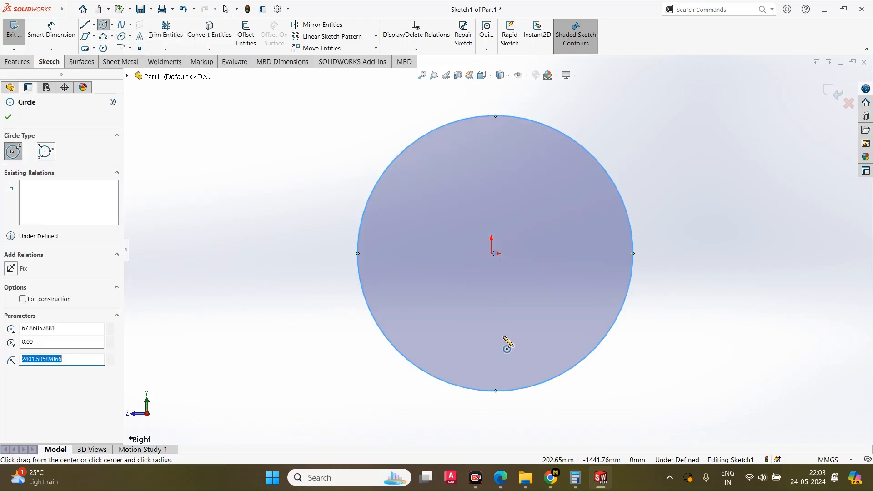
Step: Sketch five more centre-based circles of various smaller sizes to the left of the large circle
left_click(257, 147)
left_click(274, 191)
left_click(218, 239)
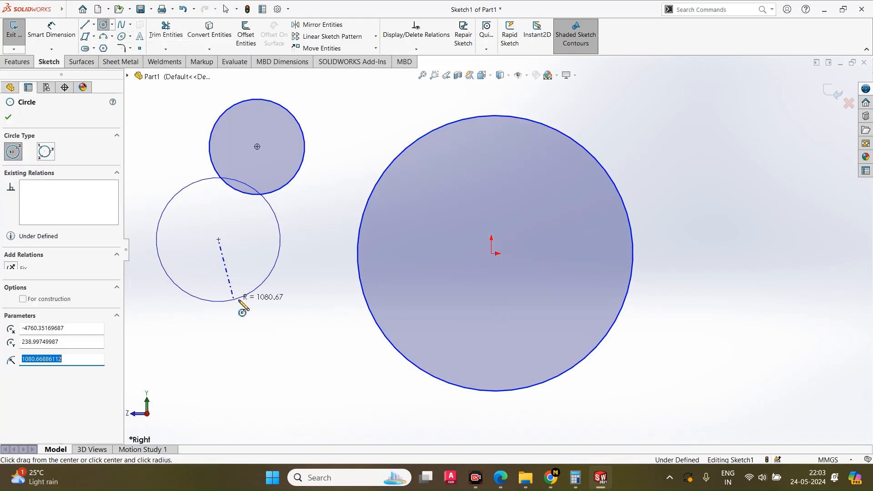
left_click(241, 298)
left_click(280, 295)
left_click(297, 295)
left_click(298, 352)
left_click(336, 283)
left_click(365, 376)
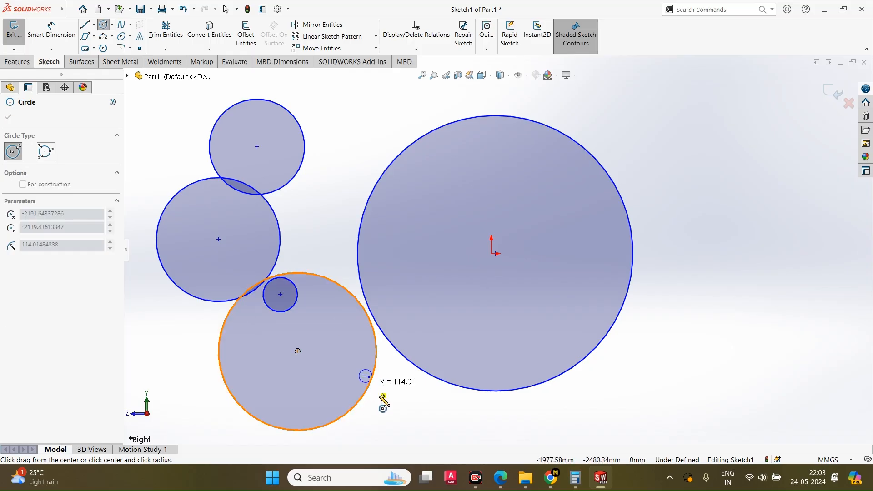
left_click(383, 394)
Step: Dimension the large circle's diameter to 5000 mm
left_click(58, 30)
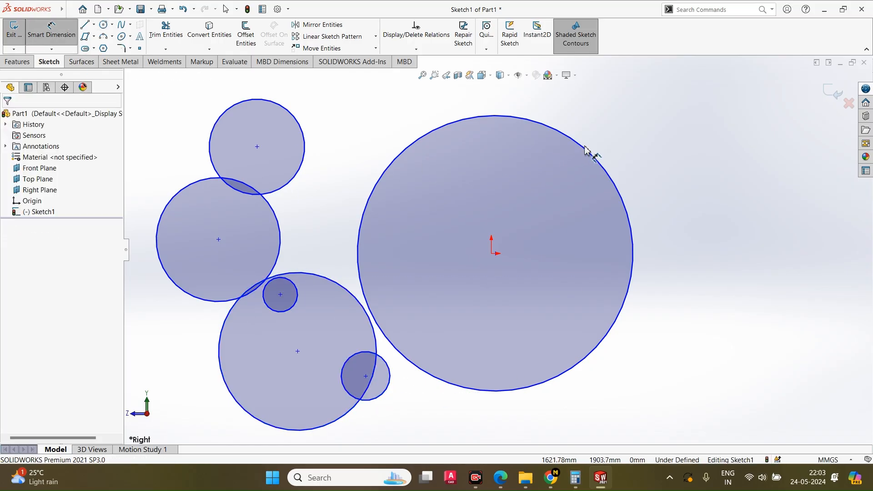
left_click(585, 147)
left_click(655, 100)
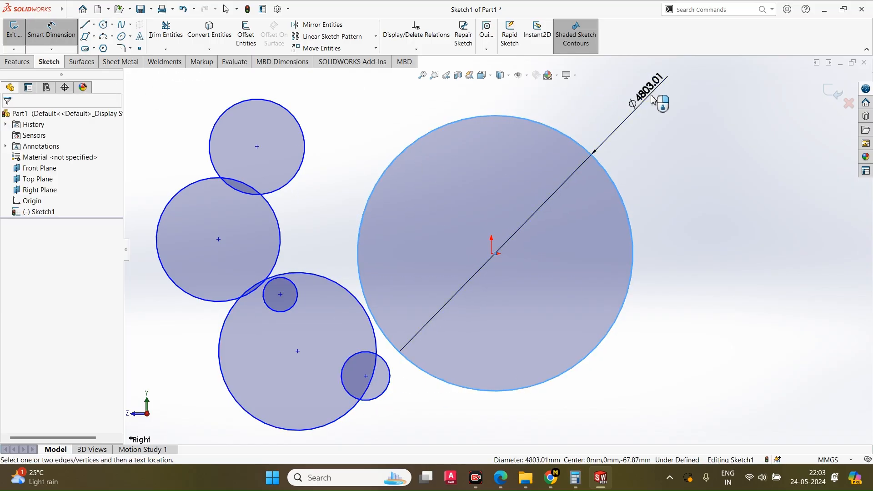
type("5000")
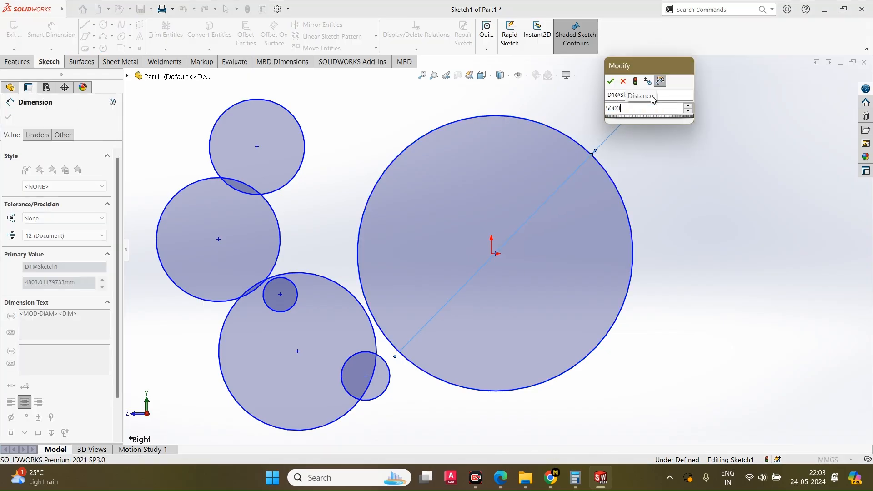
key("Return")
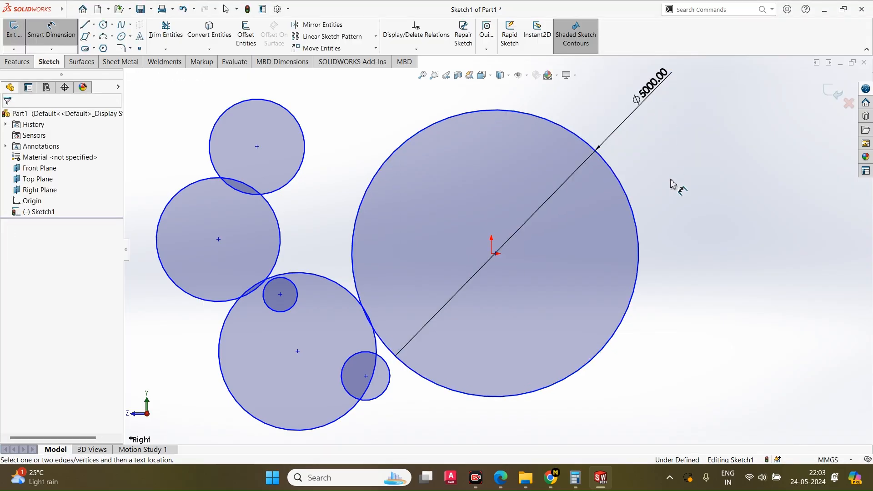
Step: Delete all the centre-based circles together with the diameter dimension
key("Escape")
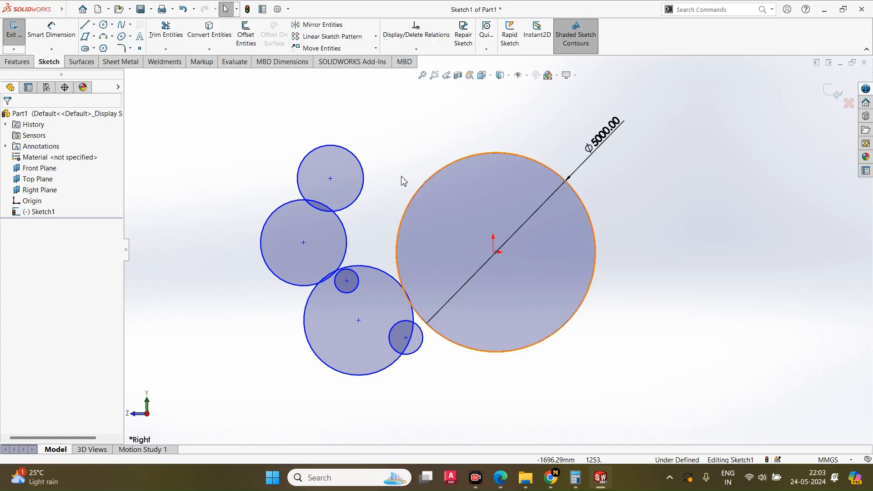
left_click_drag(197, 94, 687, 449)
key("Delete")
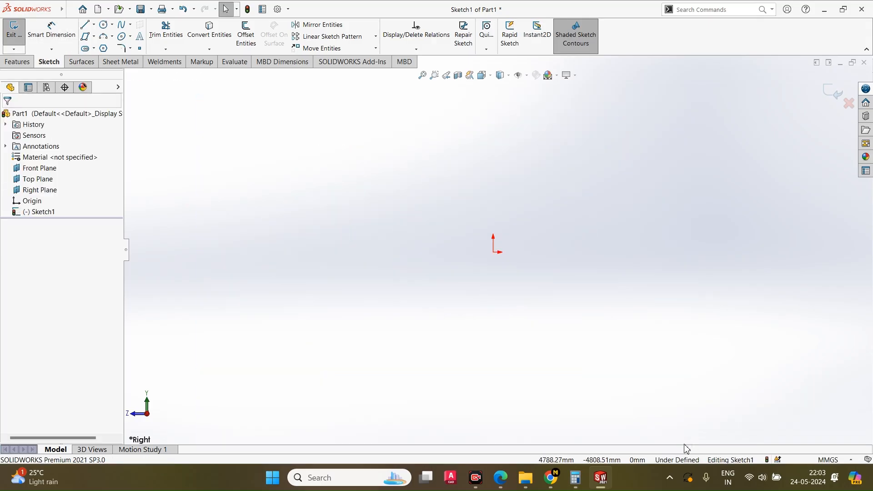
Step: Sketch two three-point perimeter circles, radius about 2489 mm to the upper left of the origin and about 3674 mm to its lower right
left_click(112, 24)
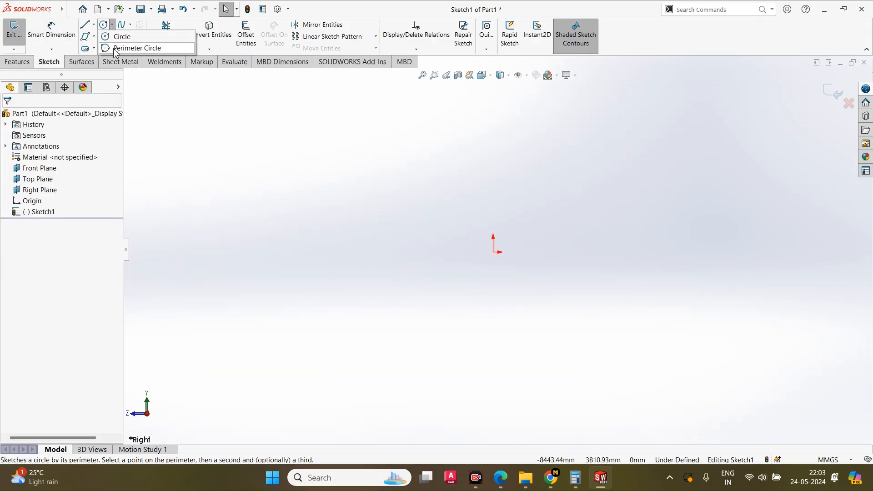
left_click(123, 45)
left_click(300, 149)
left_click(322, 287)
left_click(479, 202)
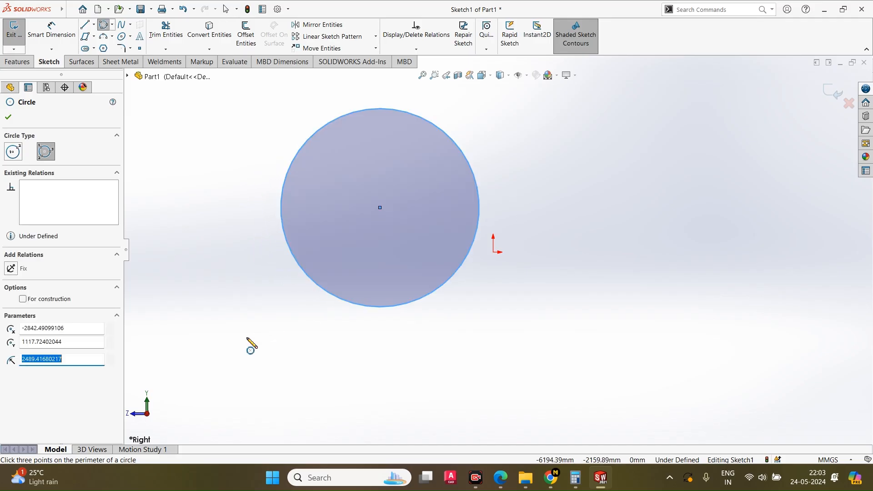
left_click(615, 158)
left_click(525, 389)
left_click(773, 359)
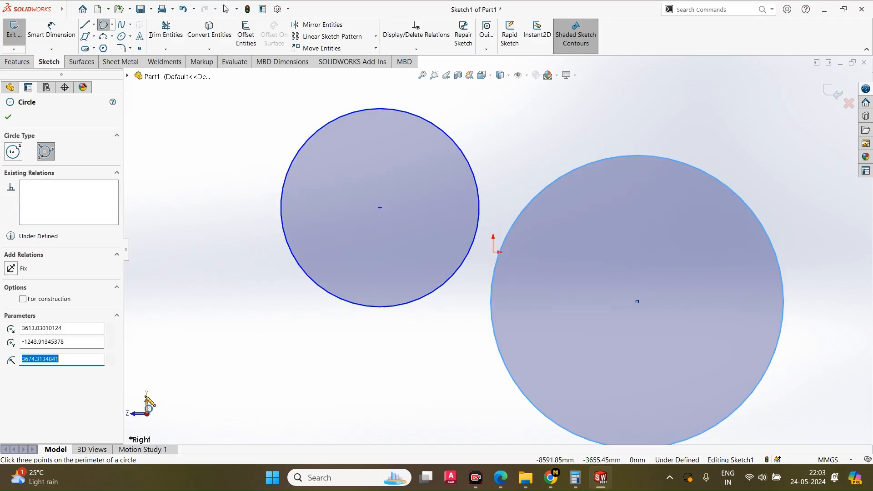
Step: Leave the circle command and delete both perimeter circles from the sketch
scroll(370, 245, "up", 2)
key("Escape")
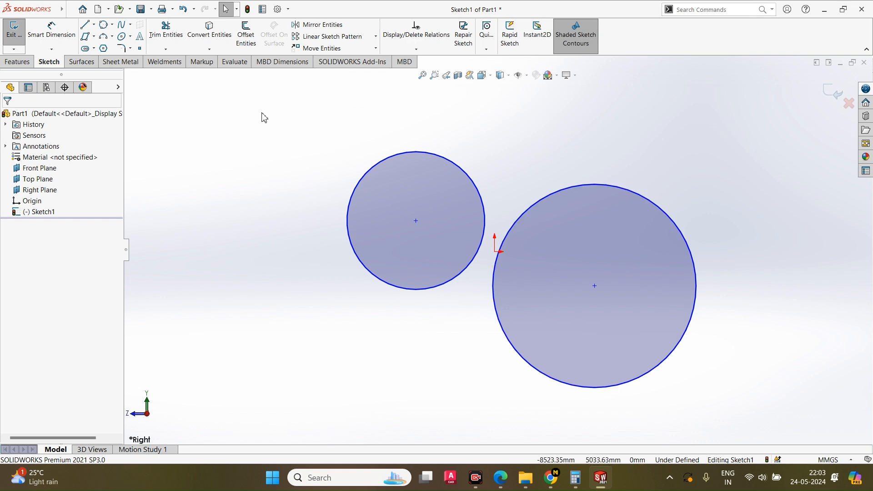
left_click_drag(263, 118, 846, 445)
key("Delete")
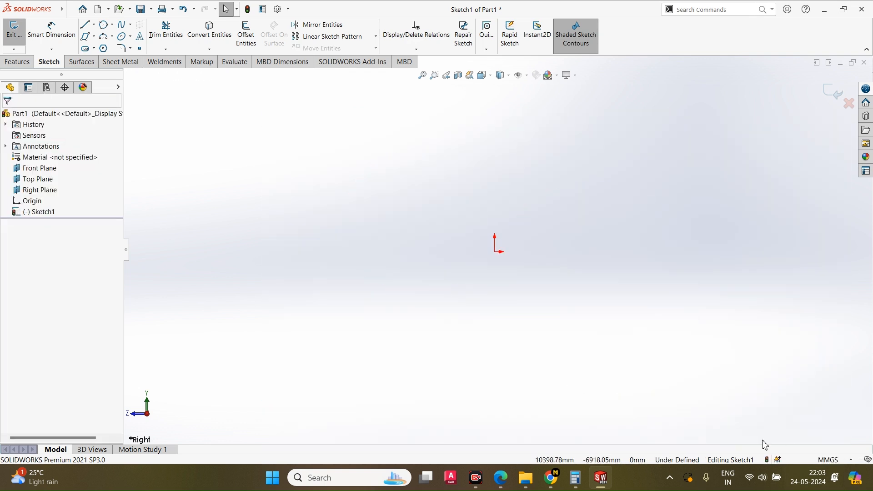
Step: Sketch a horizontal straight slot starting at the origin, about 5894 mm between arc centres and about 2275 mm wide
left_click(94, 49)
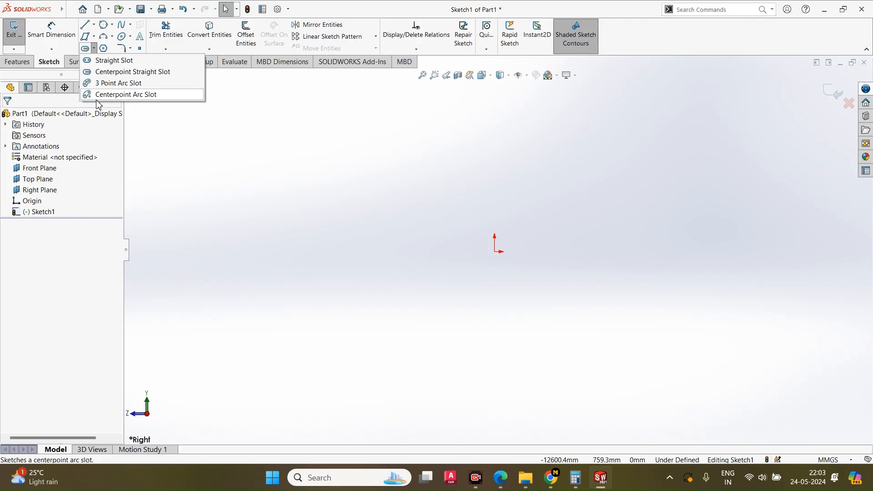
left_click(94, 48)
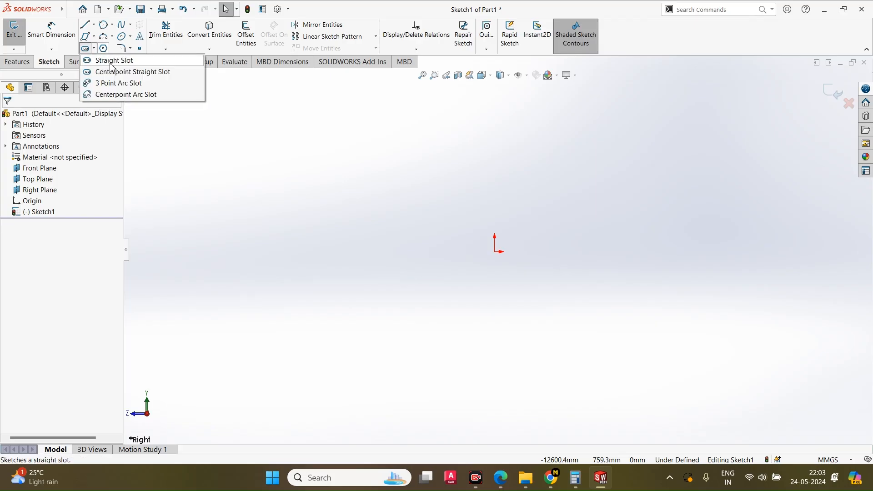
left_click(112, 62)
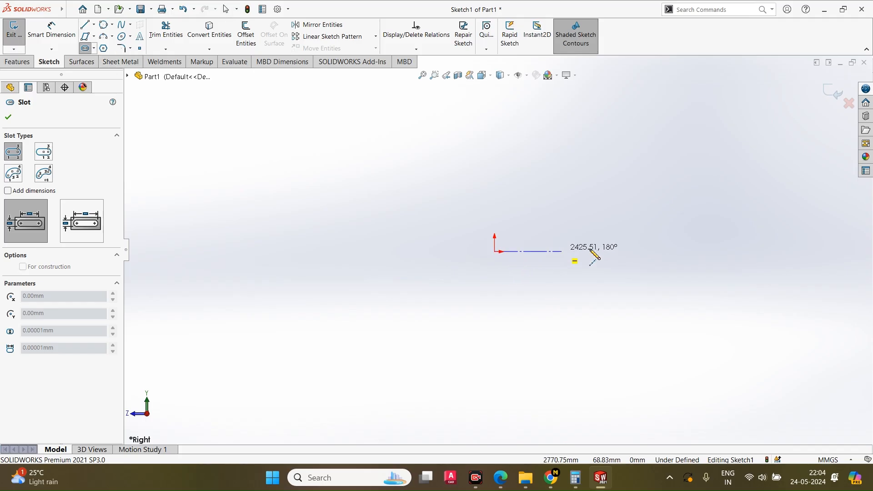
left_click(658, 252)
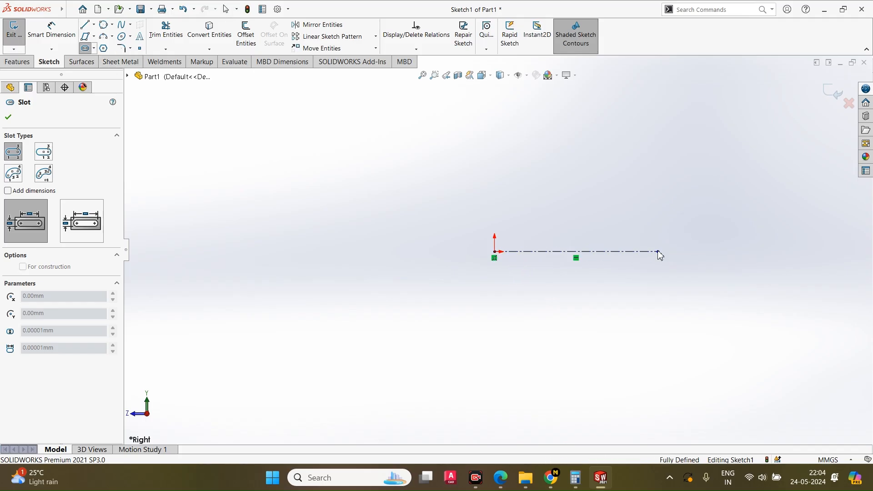
left_click(666, 282)
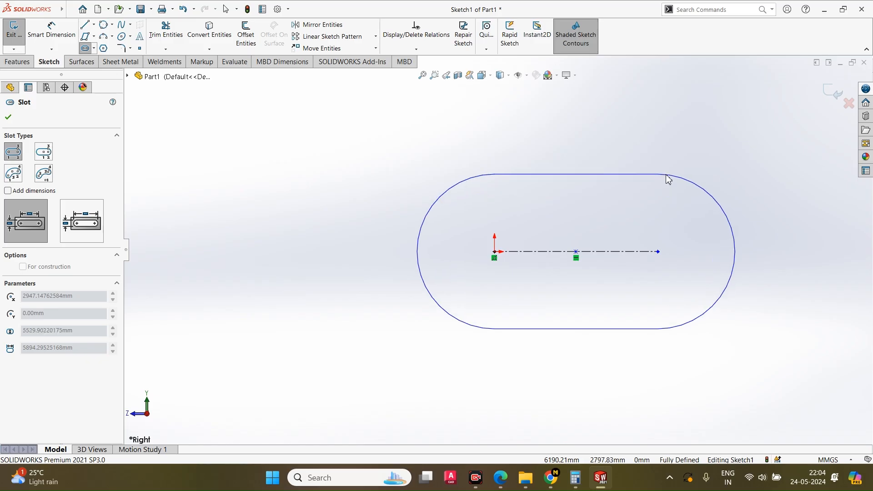
left_click(665, 222)
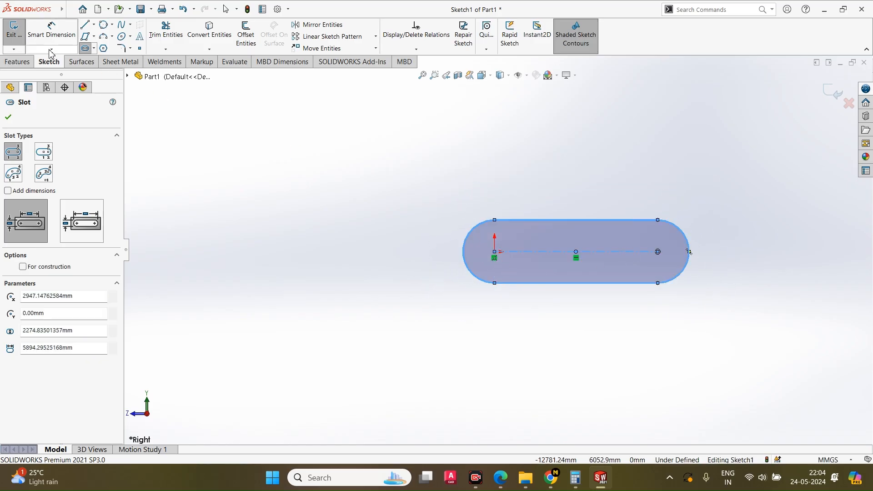
Step: Dimension the slot's centre-to-centre length and its end radius, keeping the sizes as drawn
left_click(51, 30)
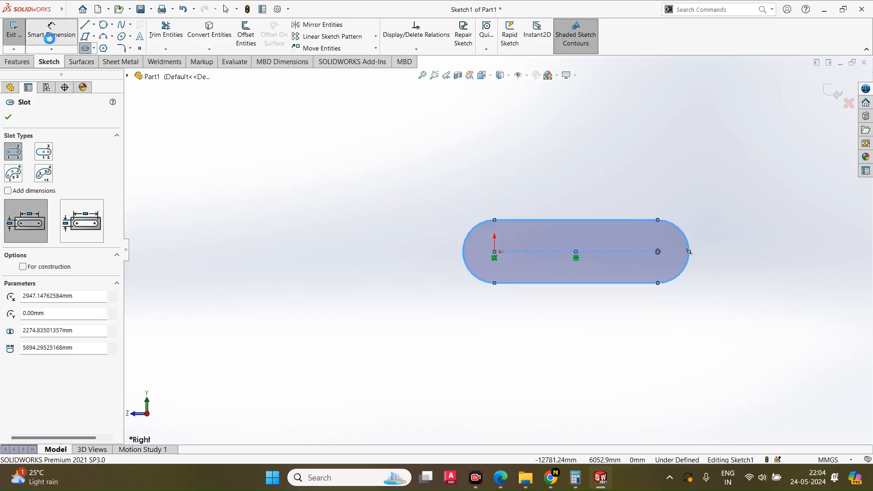
left_click(584, 279)
left_click(585, 326)
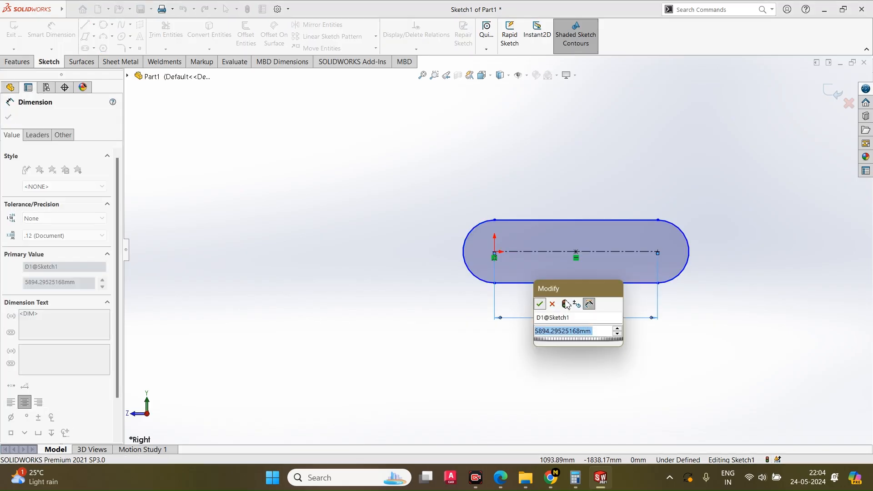
key("Return")
left_click(684, 243)
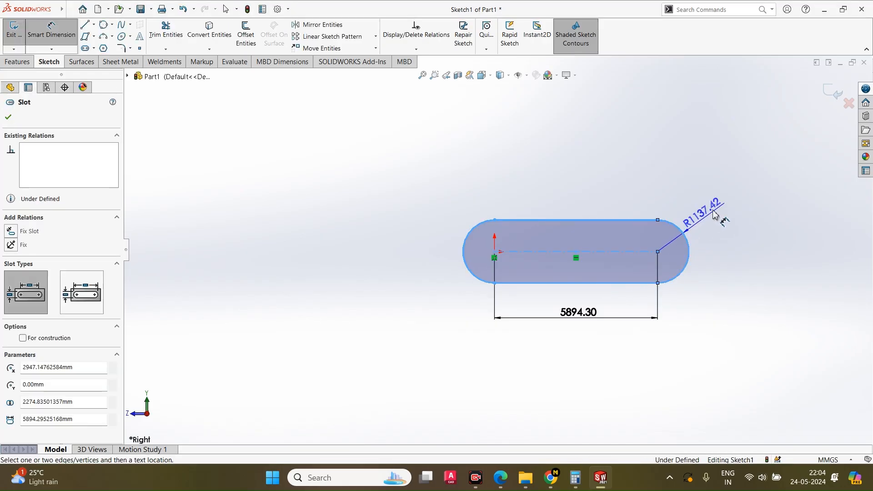
left_click(660, 195)
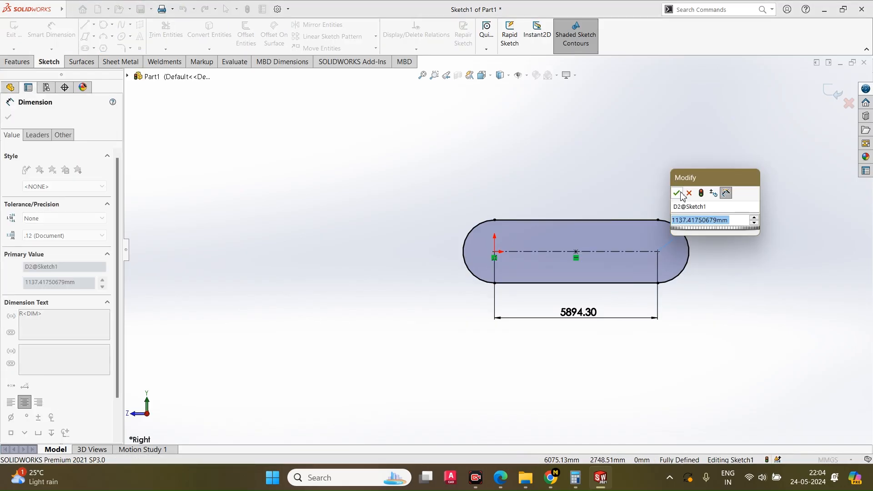
left_click(680, 195)
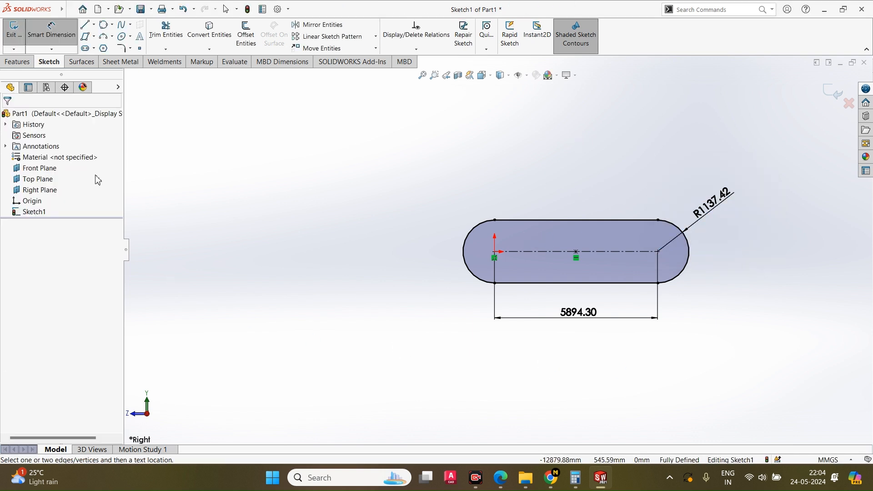
Step: Sketch a long, narrow vertical centerpoint straight slot centred on the dimensioned slot's upper edge, just right of the origin
left_click(95, 49)
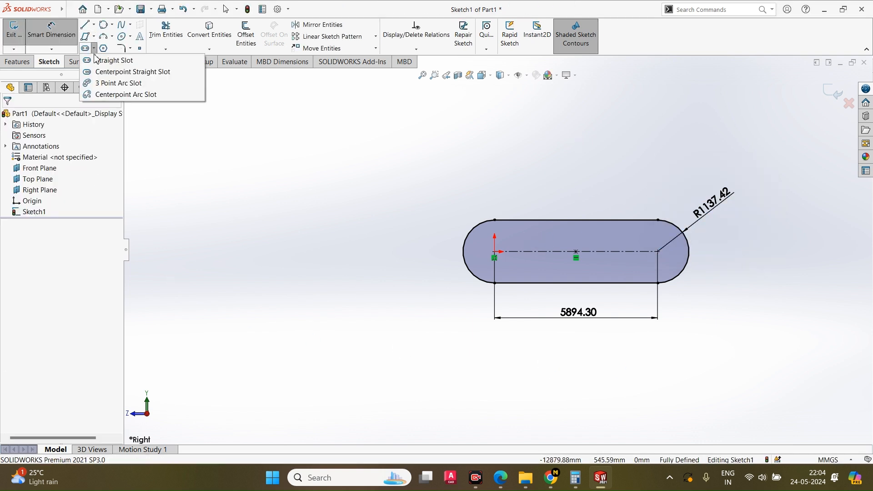
left_click(95, 74)
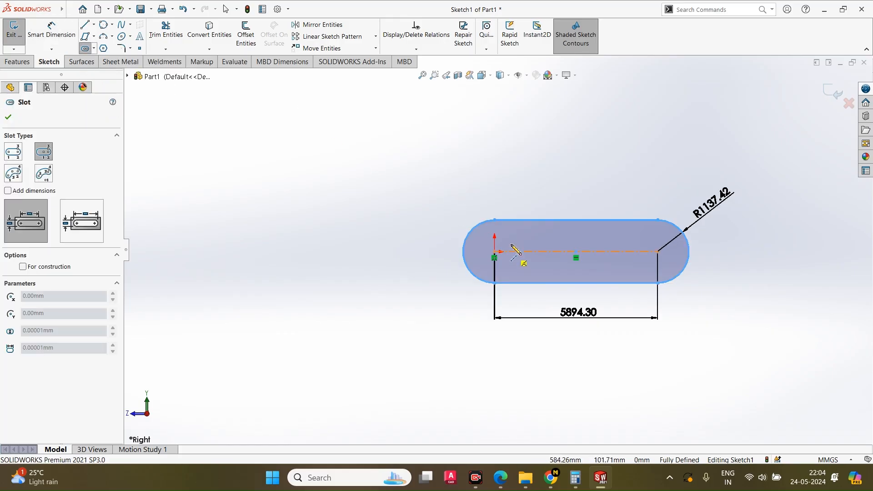
left_click(496, 222)
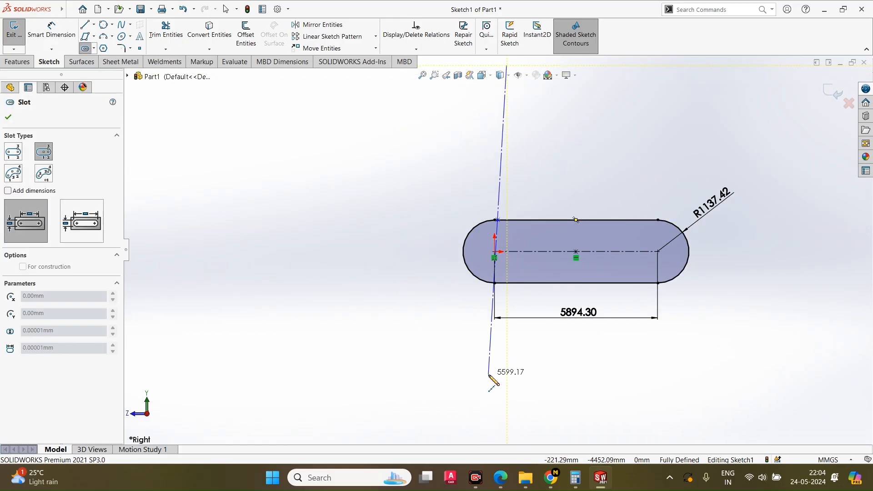
left_click(497, 380)
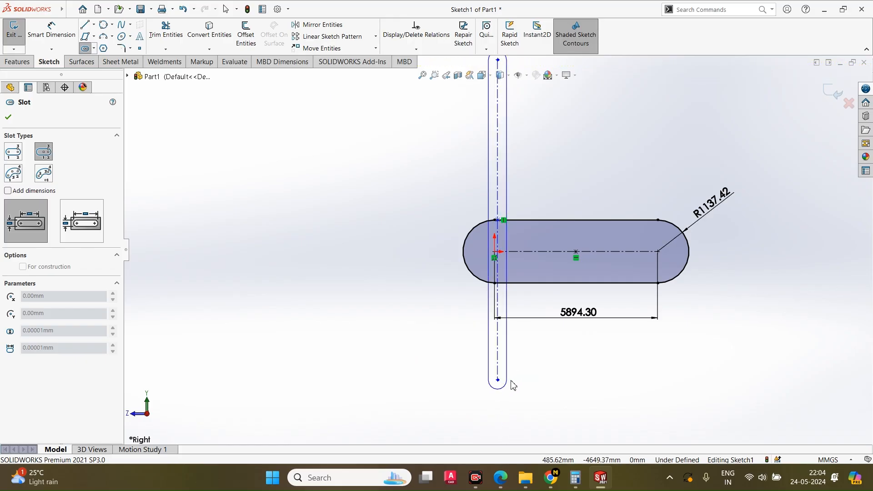
left_click(511, 381)
Step: Sketch two horizontal centerpoint straight slots left of the origin, one level with it and one above, about 5491 mm long and 1940 mm wide
left_click(247, 252)
left_click(332, 252)
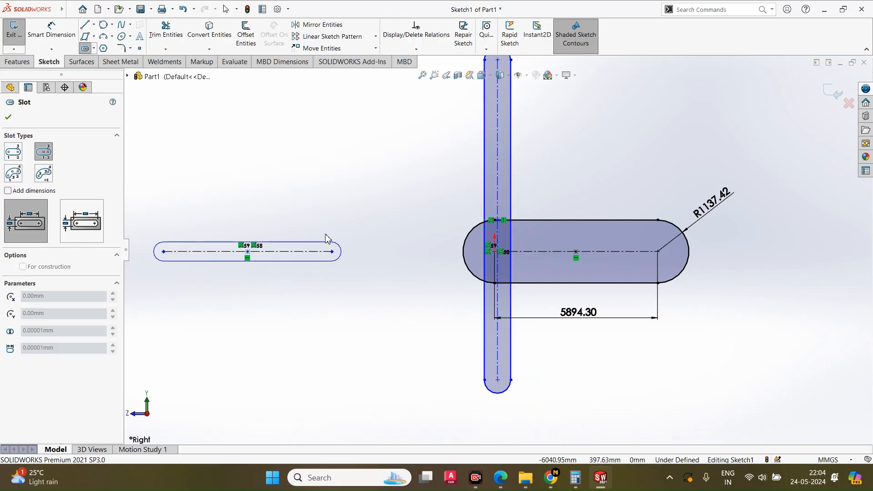
left_click(320, 218)
left_click(295, 147)
left_click(372, 136)
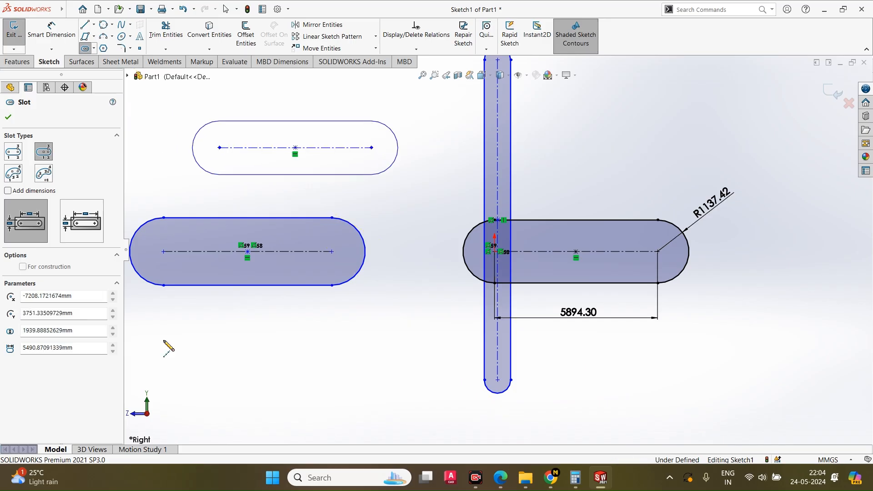
Step: Sketch a 3 point arc slot far right of the origin, about 13704 mm radius, 141 degrees and 2577 mm wide
left_click(93, 48)
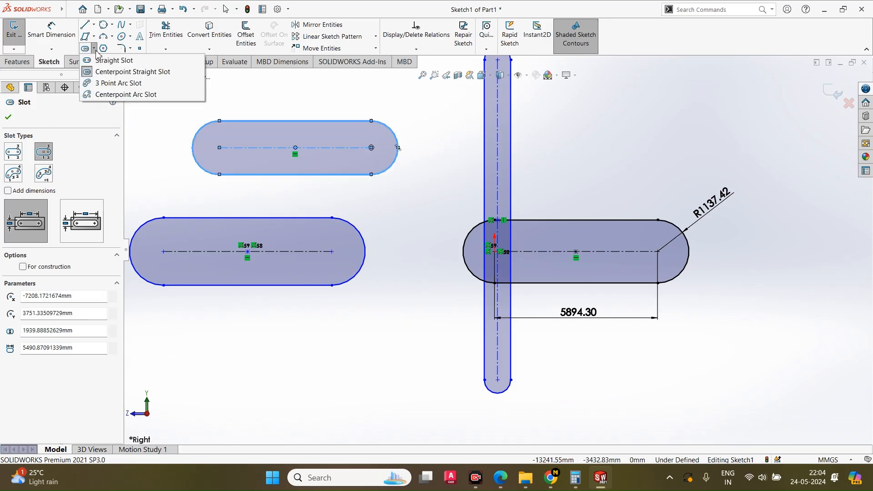
left_click(109, 84)
key("f")
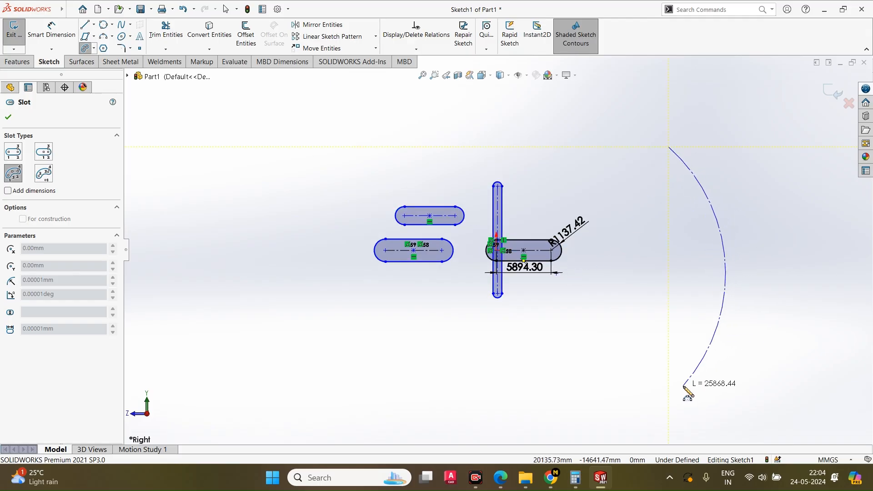
left_click(684, 385)
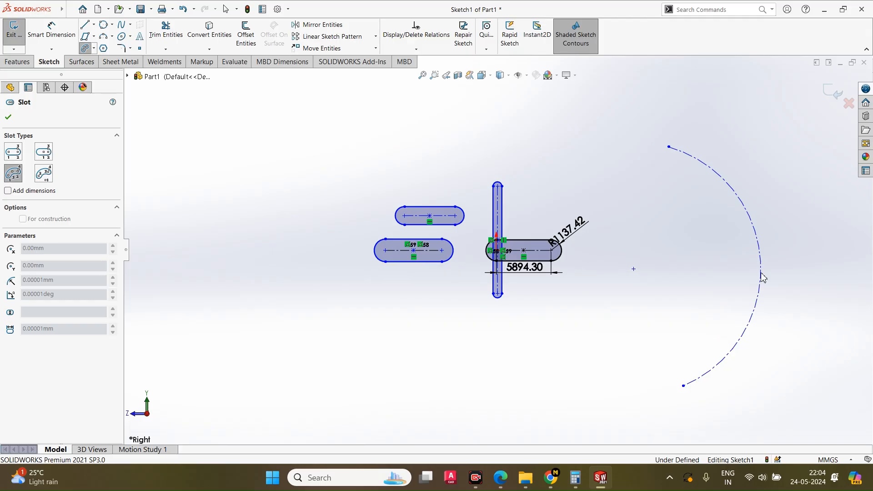
left_click(763, 277)
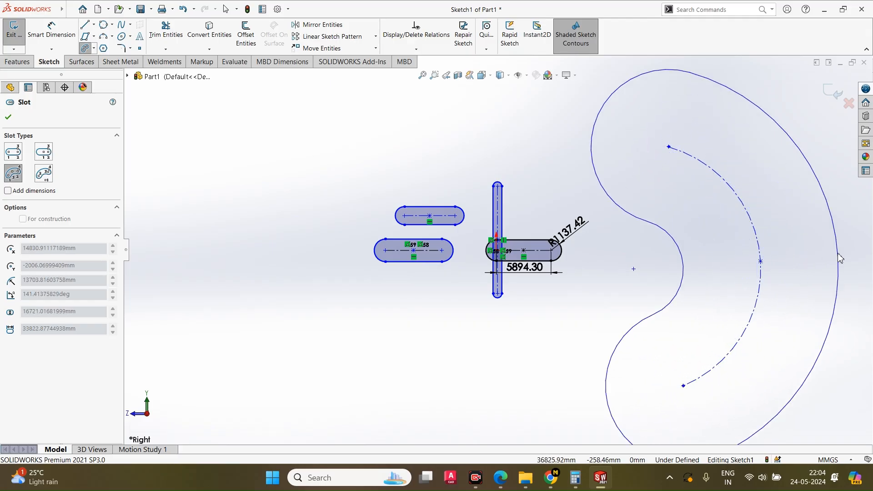
left_click(774, 263)
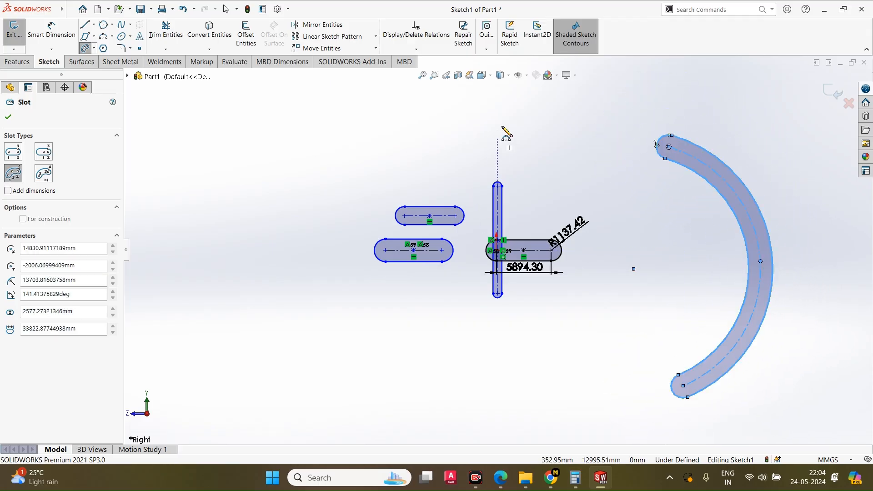
Step: Sketch two more 3 point arc slots: one upper left, about 18438 mm radius, and one upper right, about 10213 mm radius
left_click(502, 127)
left_click(290, 341)
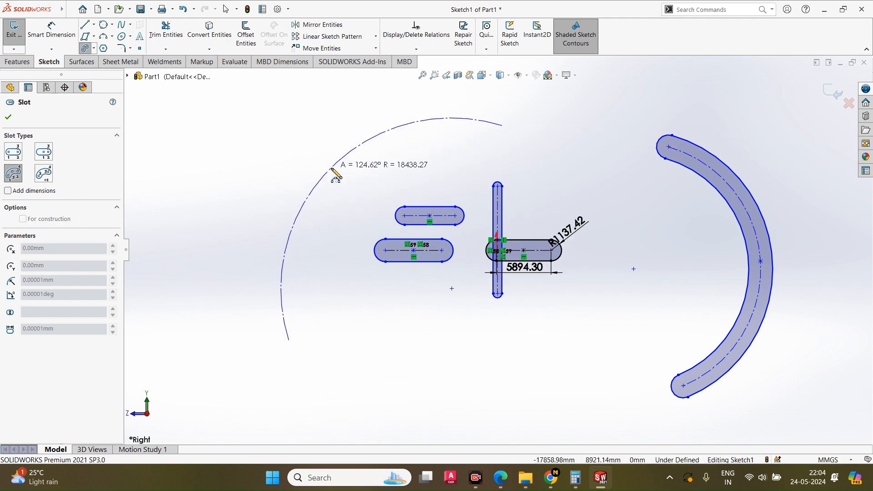
left_click(334, 172)
left_click(339, 191)
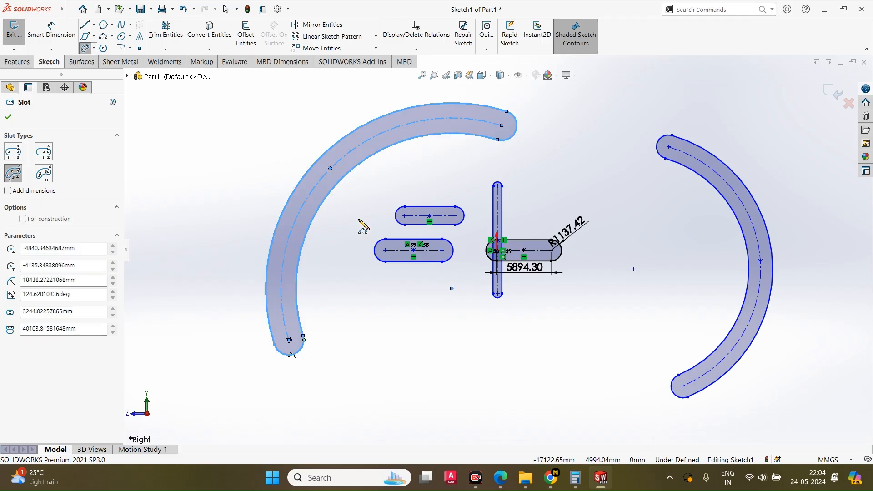
left_click(586, 126)
left_click(638, 301)
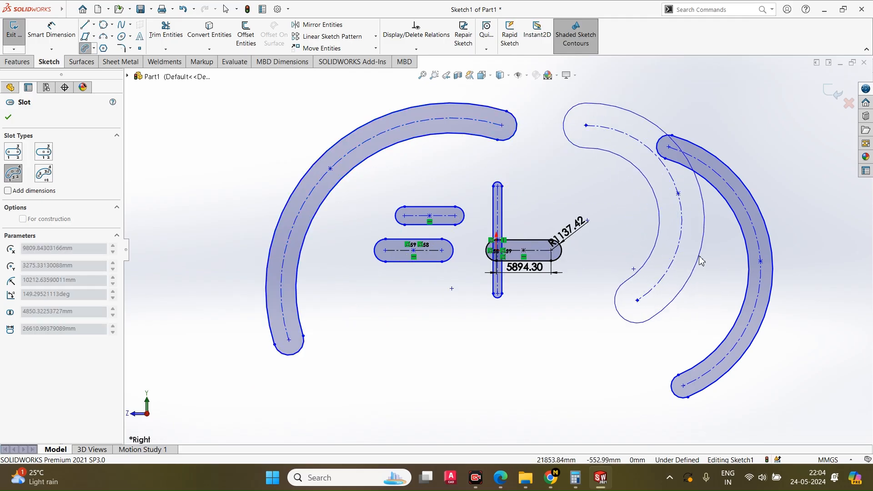
left_click(692, 264)
Step: Sketch a large centerpoint arc slot centred on the origin, about 27958 mm radius, spanning about 170 degrees over the other slots
left_click(94, 48)
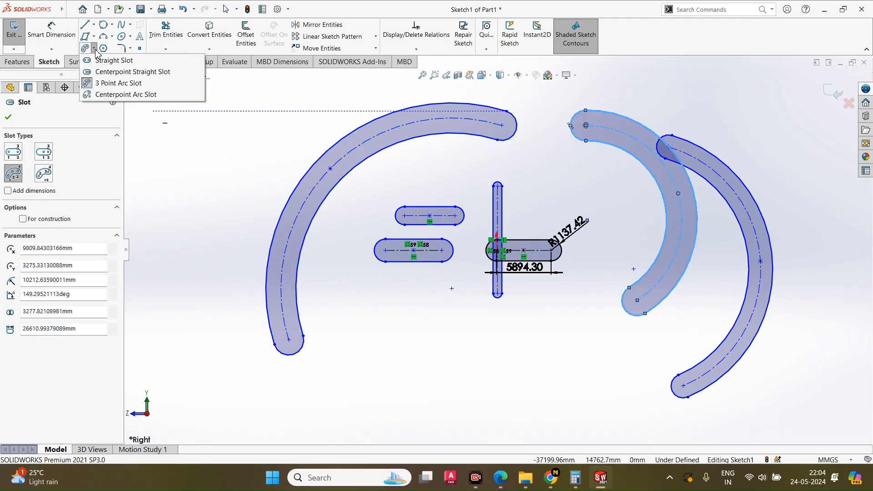
left_click(126, 94)
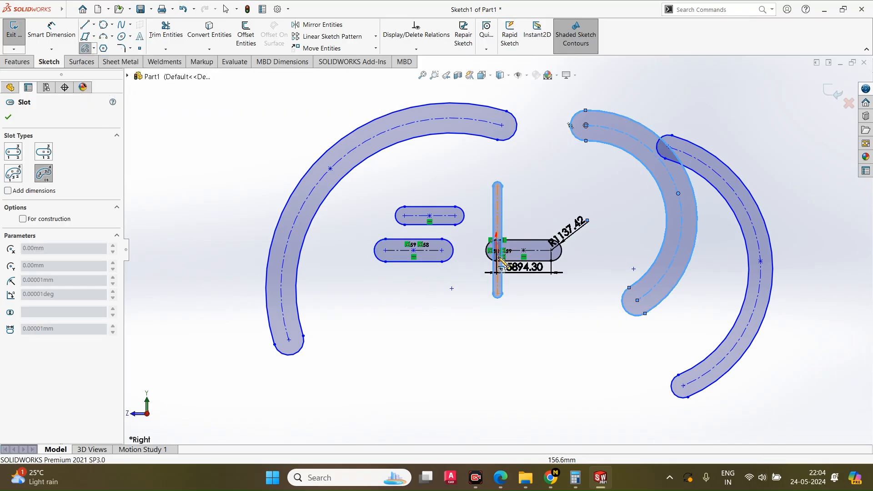
left_click(498, 239)
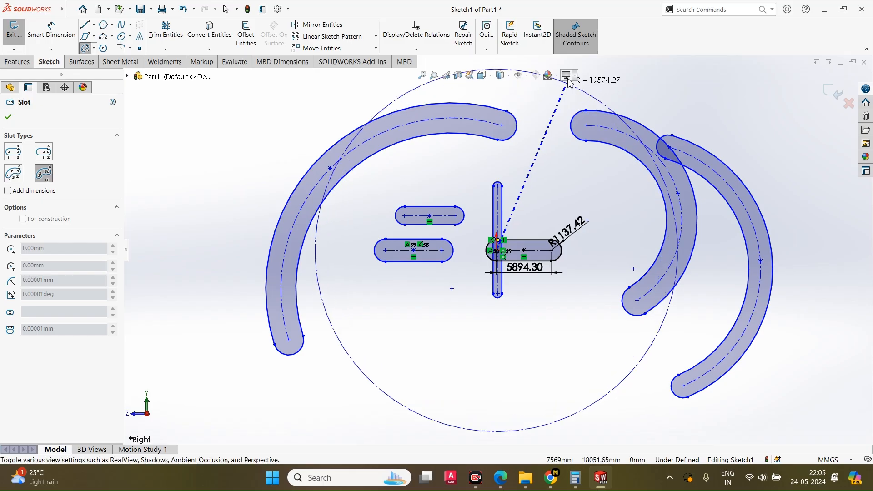
left_click(696, 82)
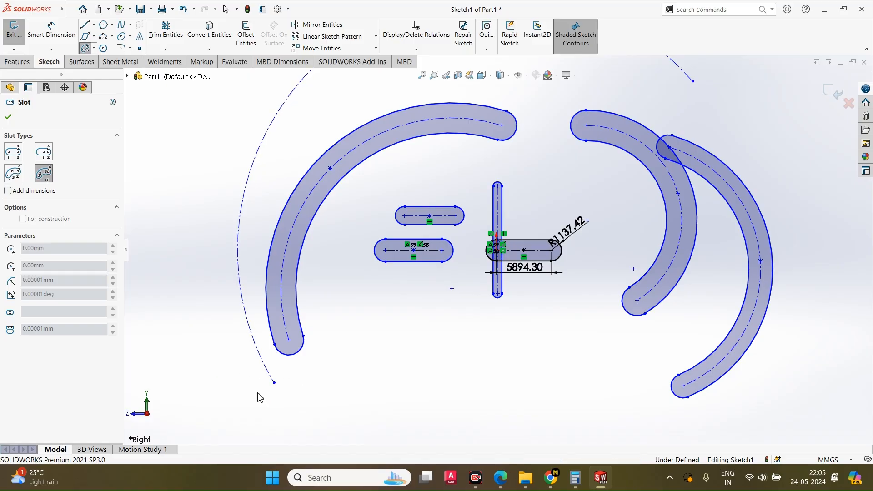
left_click(259, 398)
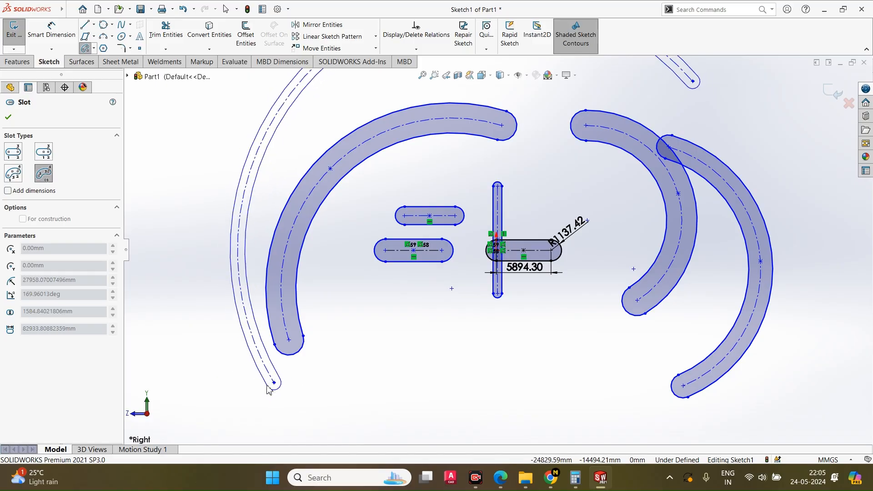
left_click(298, 387)
Step: Sketch two upward-opening centerpoint arc slots below the straight slots, the left one with a radius of about 6707 mm
left_click(510, 337)
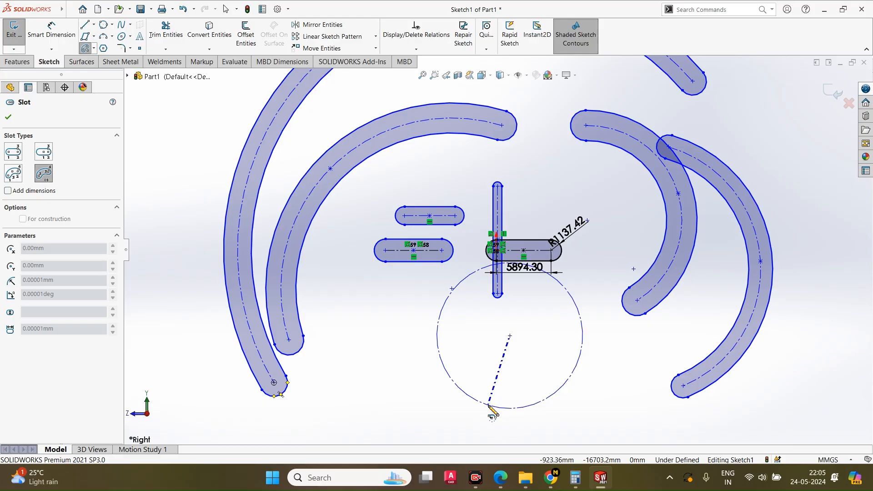
left_click(488, 405)
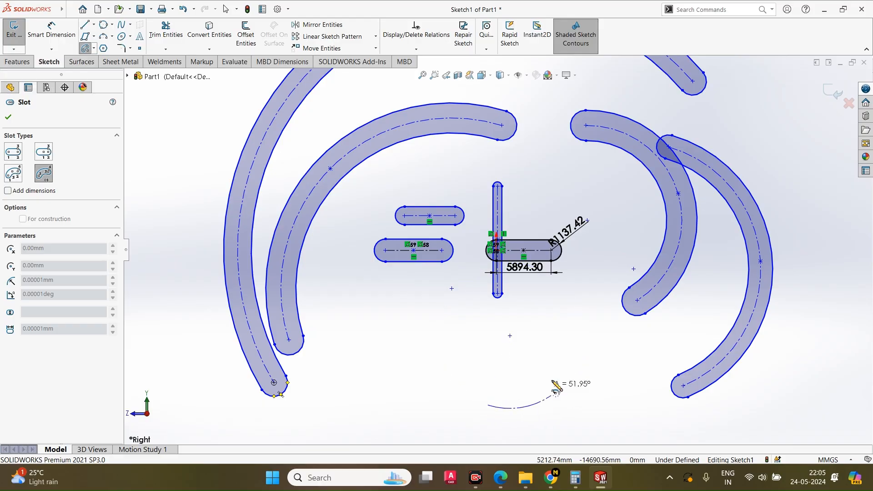
left_click(581, 312)
left_click(596, 318)
left_click(408, 330)
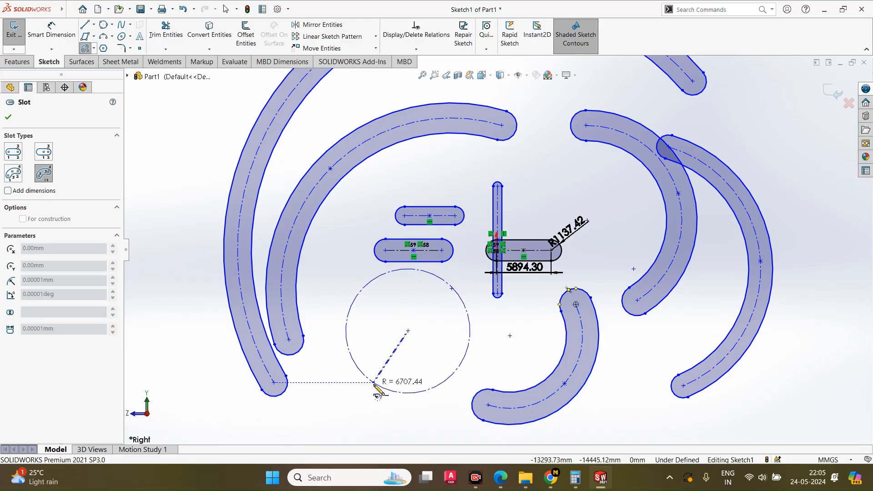
left_click(375, 384)
left_click(448, 378)
left_click(464, 377)
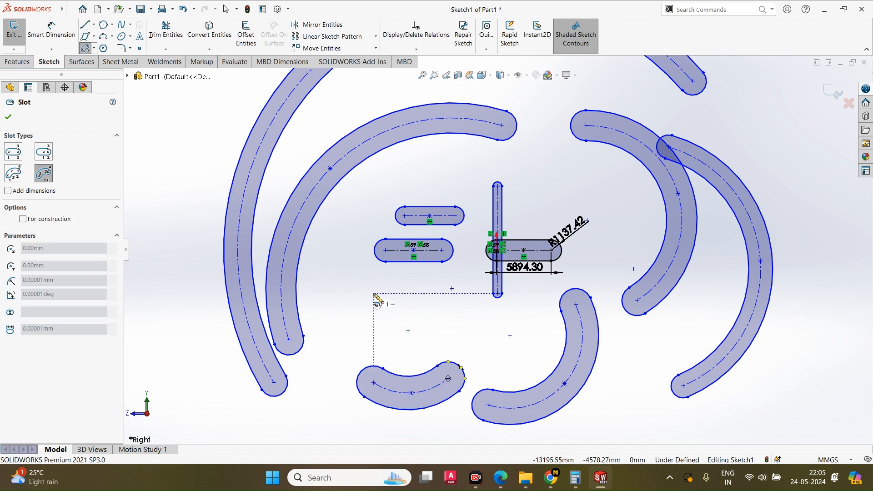
Step: Sketch a short centerpoint arc slot beside the lower left straight slot, about 6054 mm radius, 50 degrees and 1319 mm wide
left_click(374, 294)
left_click(330, 257)
left_click(374, 233)
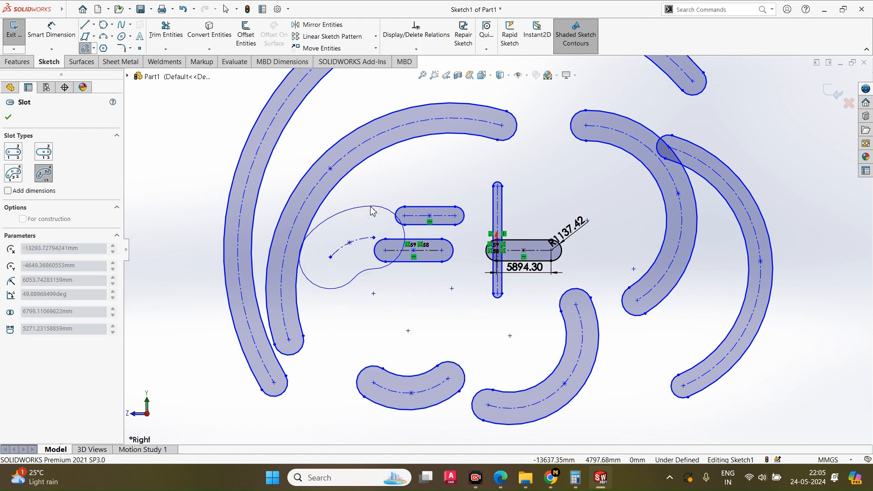
left_click(374, 343)
Step: Delete all slots and dimensions from the sketch
scroll(530, 331, "up", 3)
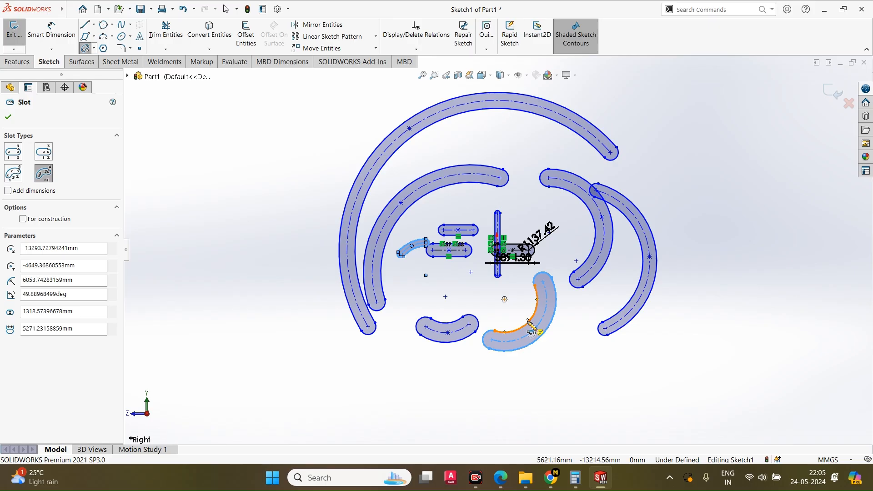
key("Escape")
key("z")
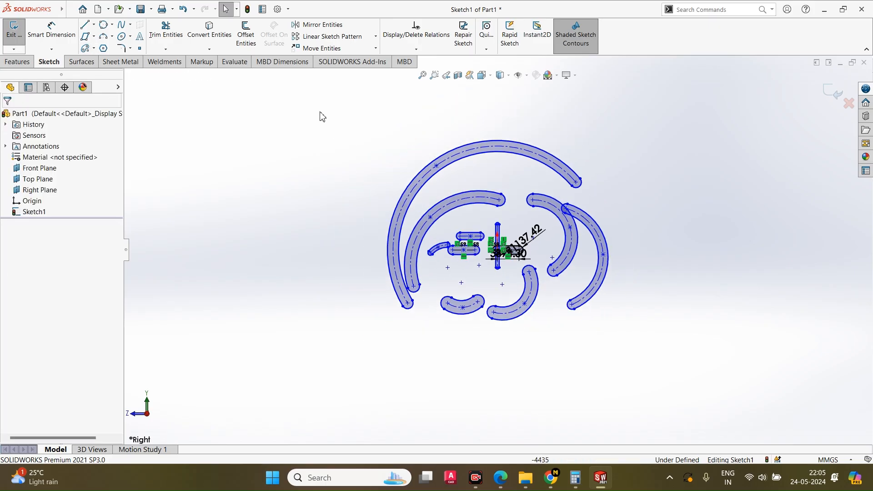
left_click_drag(316, 104, 680, 379)
key("Delete")
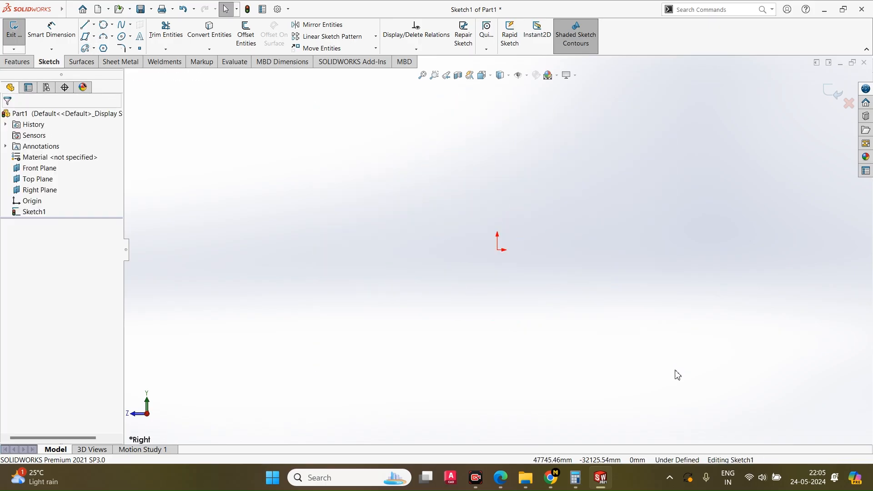
left_click(94, 49)
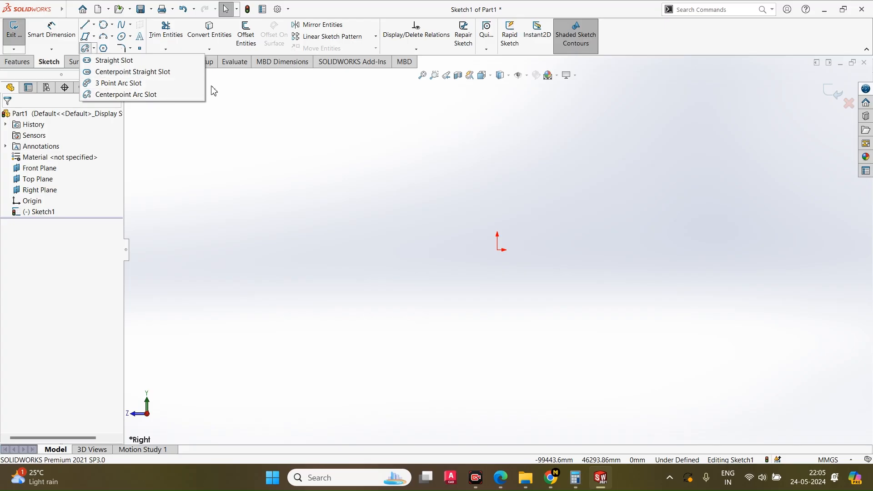
left_click(383, 247)
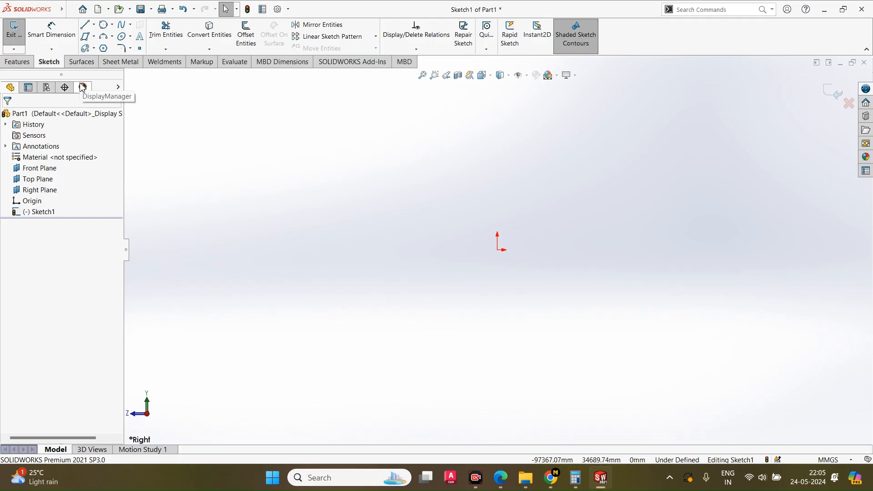
left_click(94, 48)
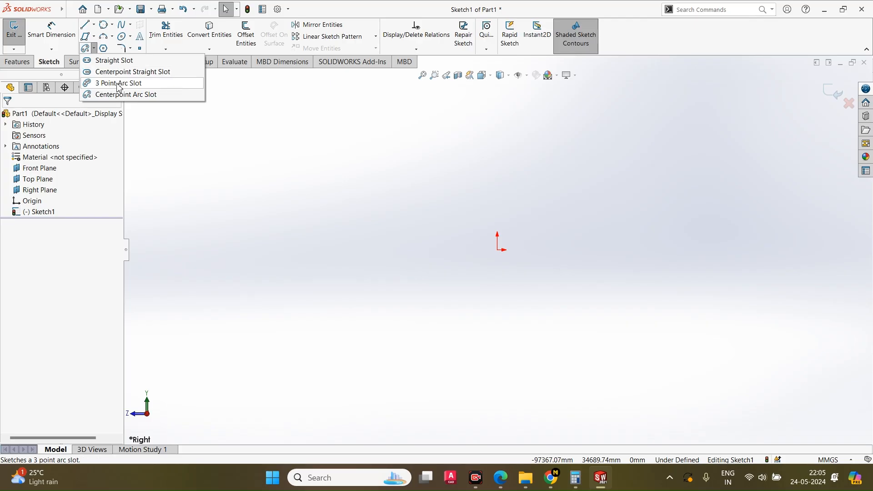
Step: Sketch an open zigzag chain of four connected lines around the origin, the last line about 49058 mm long
left_click(94, 25)
left_click(101, 35)
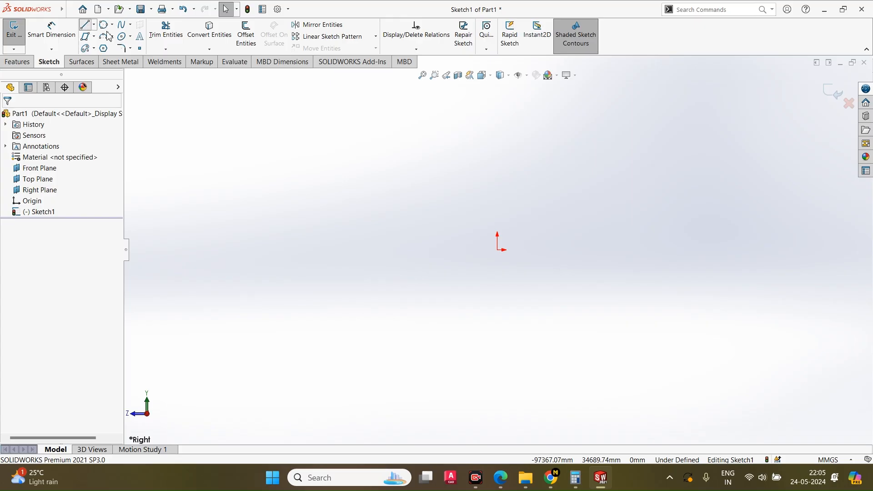
left_click(362, 244)
left_click(438, 144)
left_click(589, 198)
left_click(608, 323)
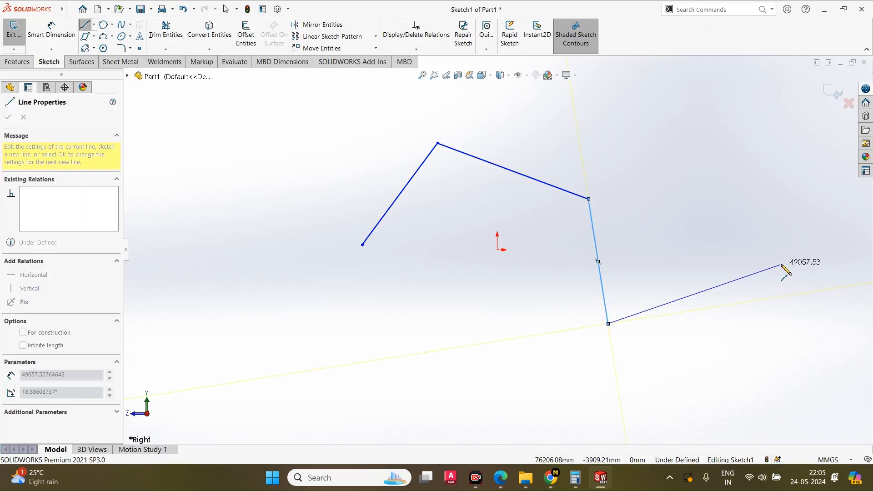
left_click(782, 265)
key("Escape")
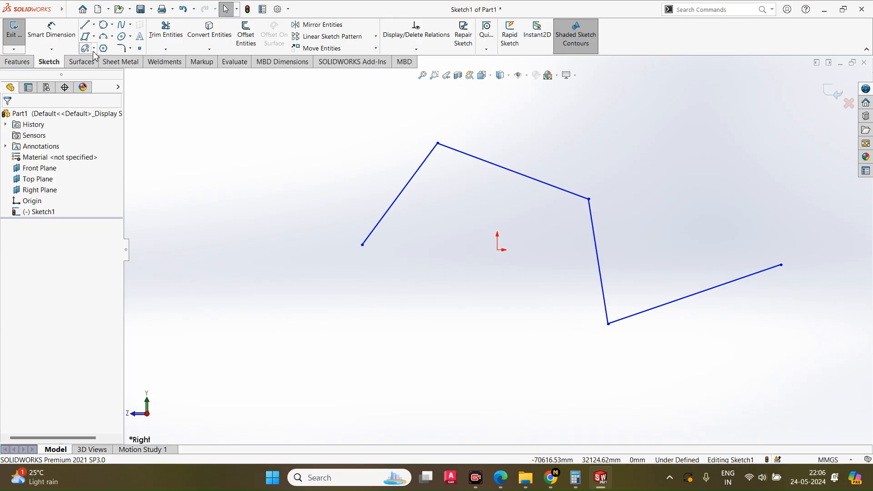
Step: Try a 3 point arc slot between the first line's endpoints, tangent to the third line, about 8792 mm wide, and undo it
left_click(94, 48)
left_click(101, 83)
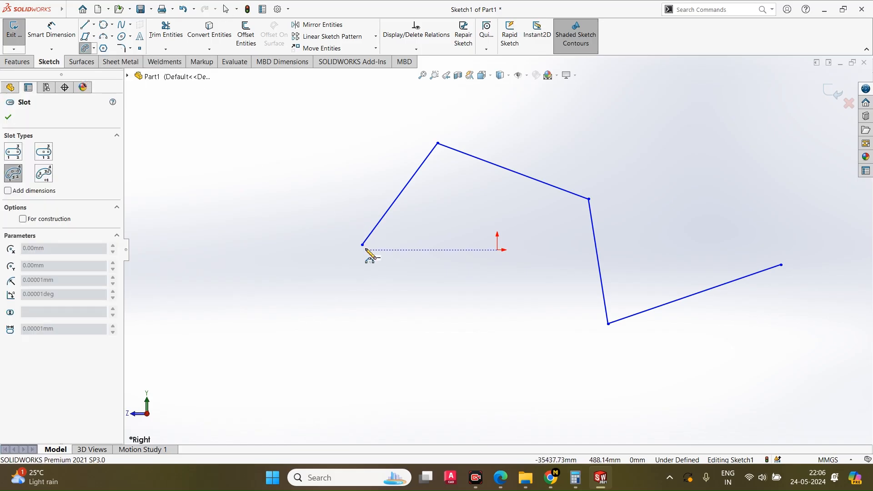
left_click(363, 245)
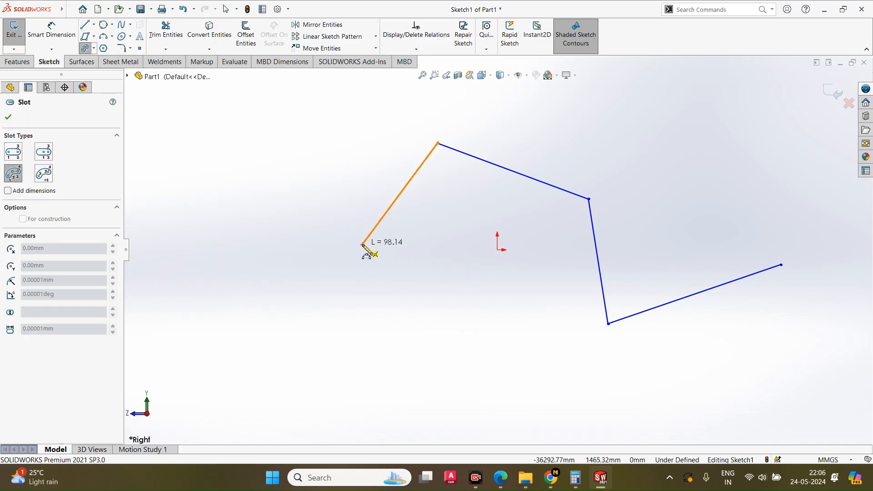
left_click(438, 144)
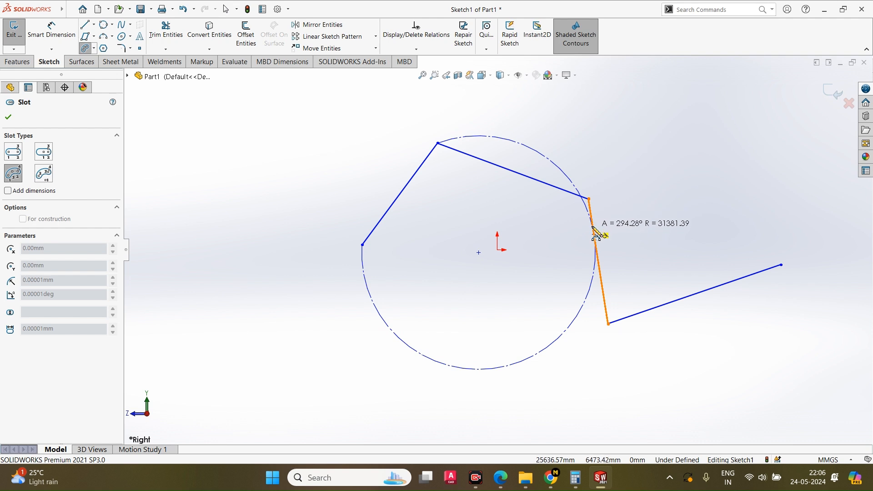
left_click(597, 245)
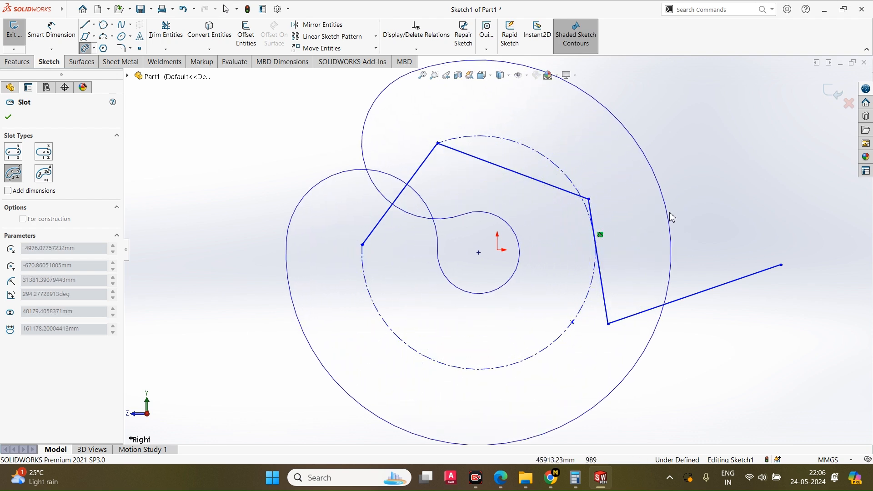
left_click(613, 242)
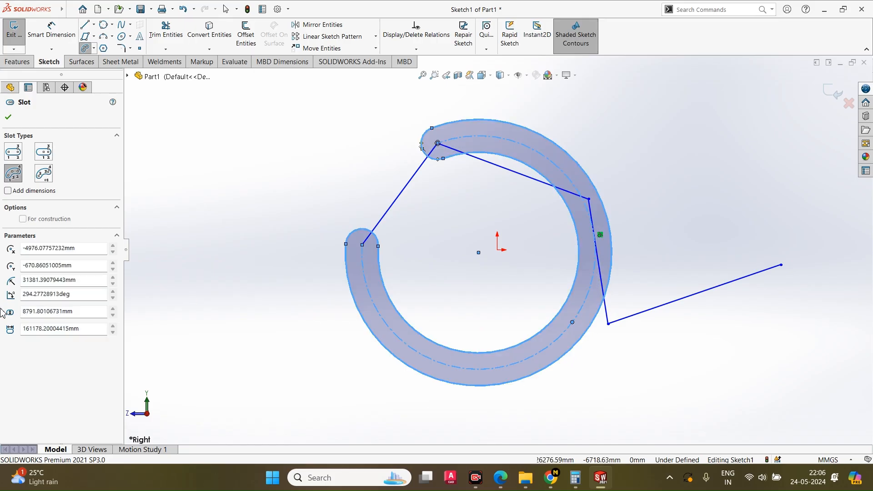
key("Escape")
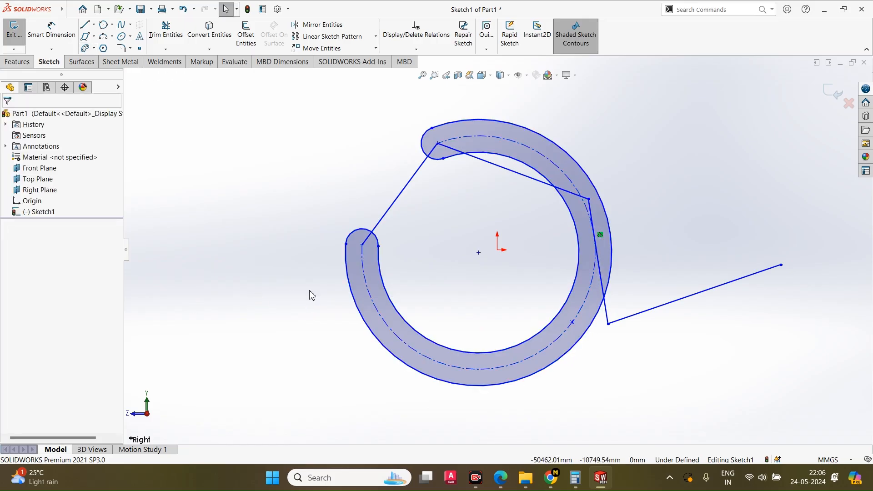
key("ctrl+z")
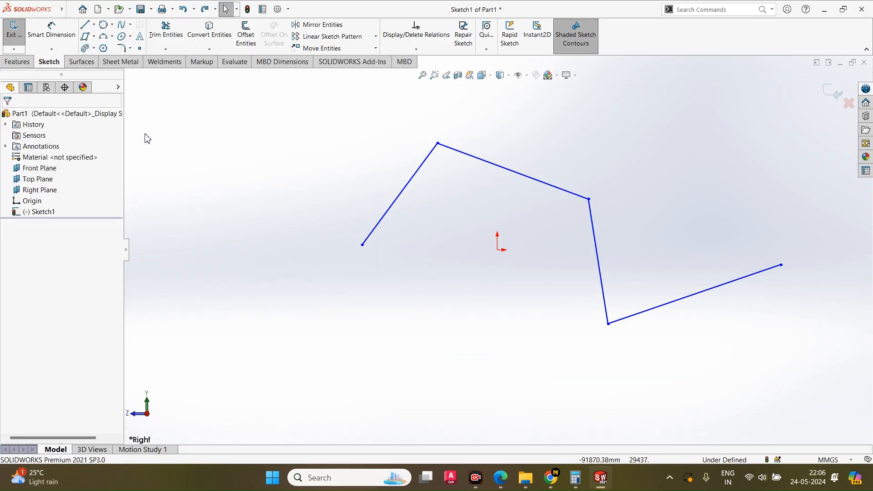
Step: Sketch a centerpoint arc slot centred on the chain's left end, starting at the second line's right end, about 62068 mm radius, 160 degrees, 18997 mm wide
left_click(93, 48)
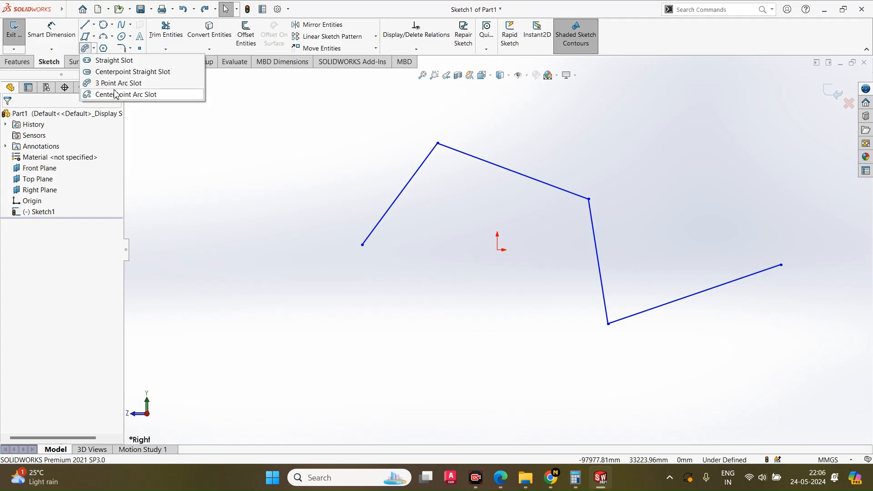
left_click(141, 94)
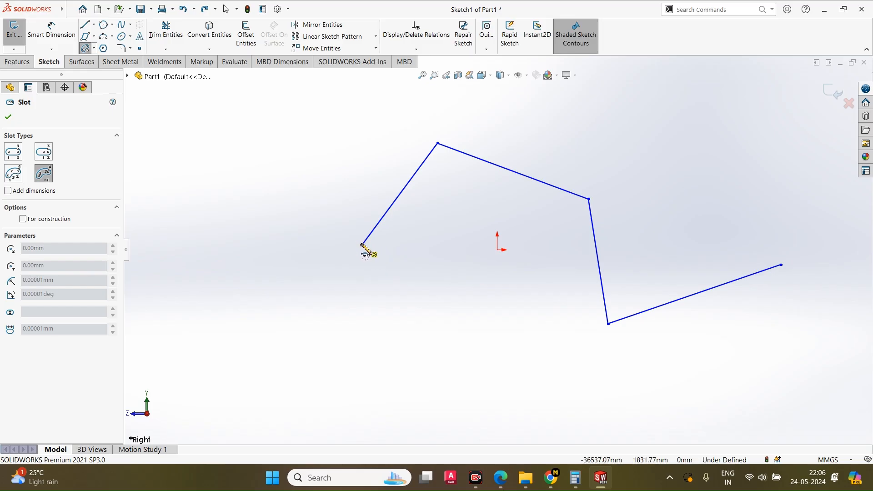
left_click(362, 244)
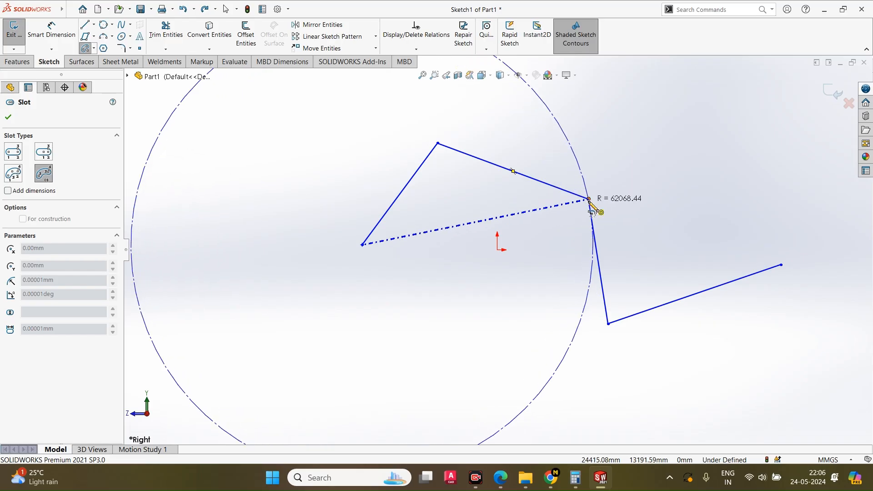
left_click(589, 199)
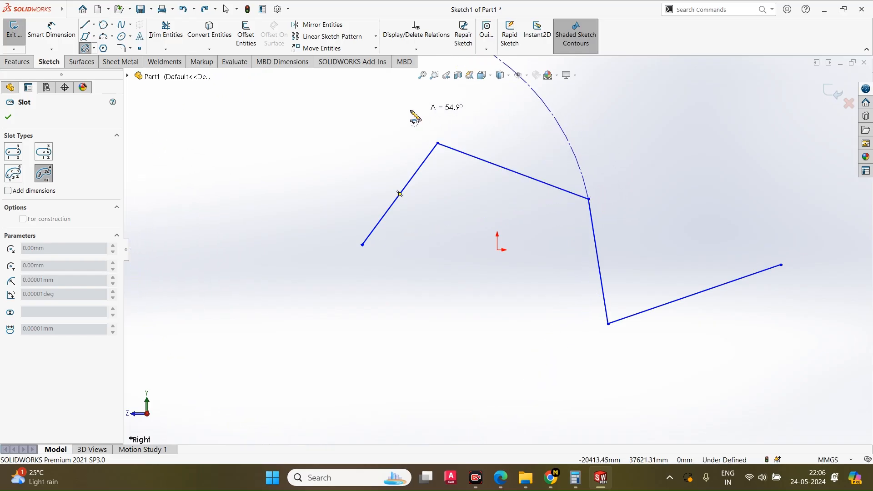
scroll(362, 110, "up", 3)
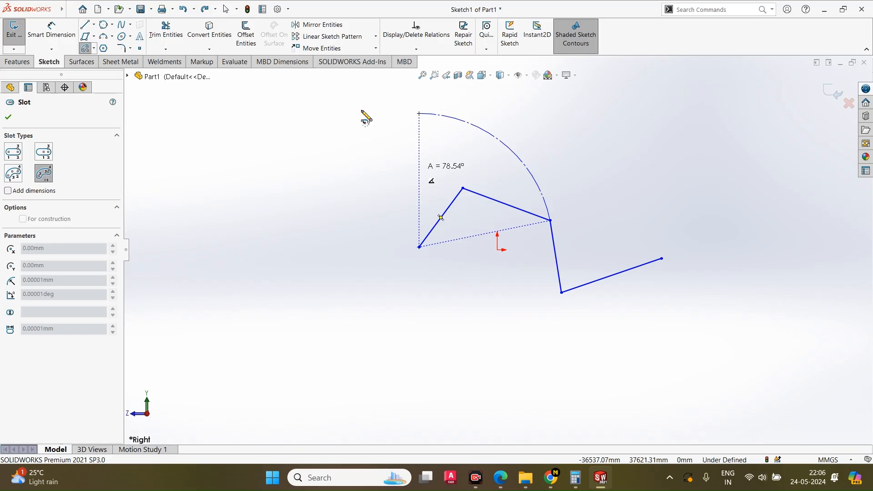
left_click(216, 222)
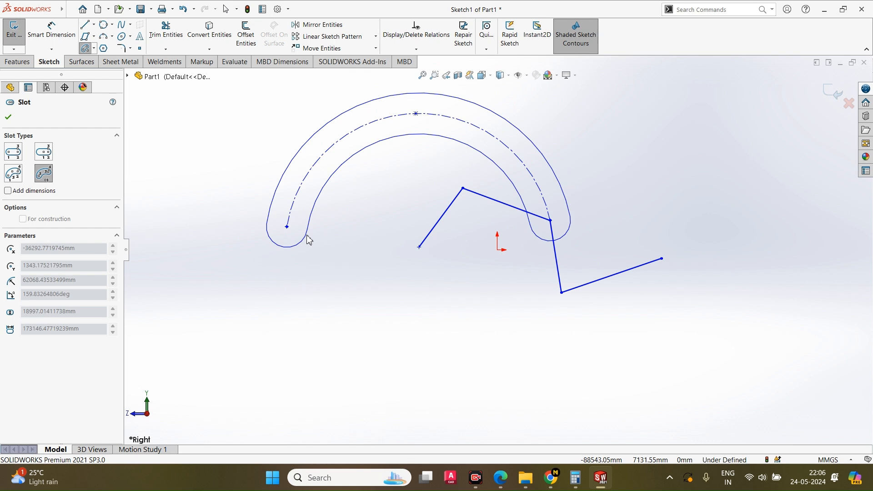
left_click(286, 246)
key("Escape")
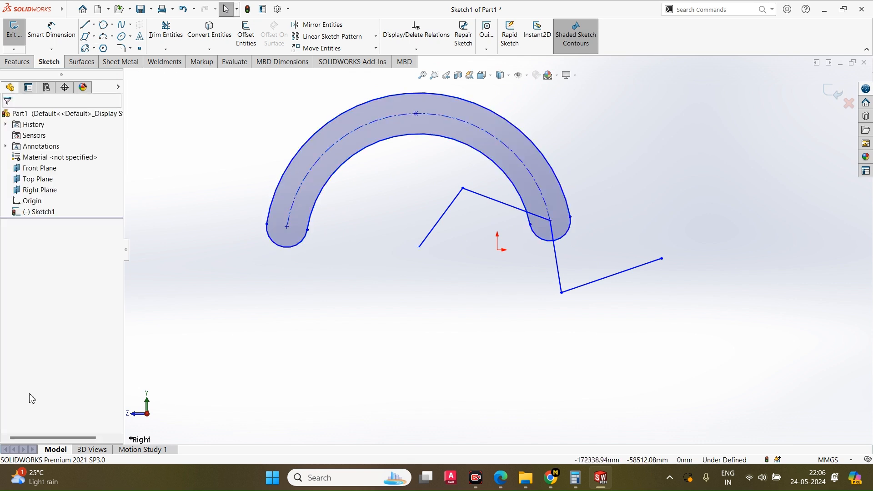
Step: Delete the arc slot and the whole chain of lines from the sketch
key("z")
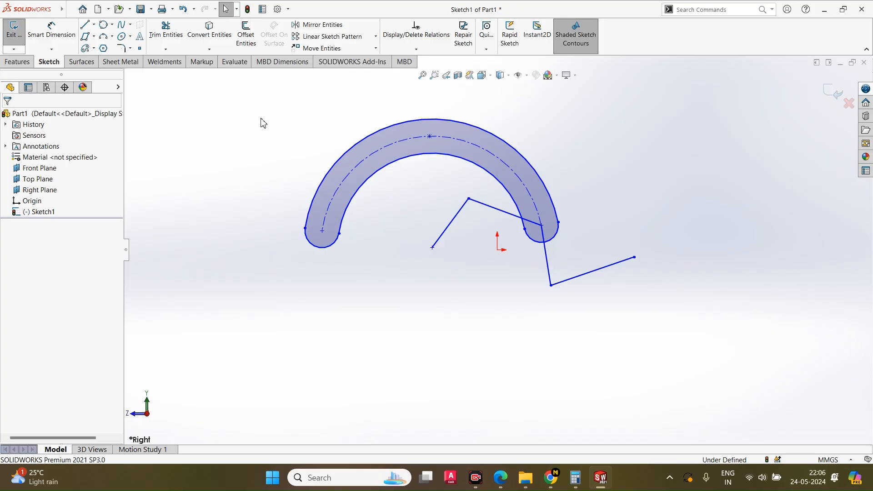
left_click_drag(262, 123, 722, 356)
key("Delete")
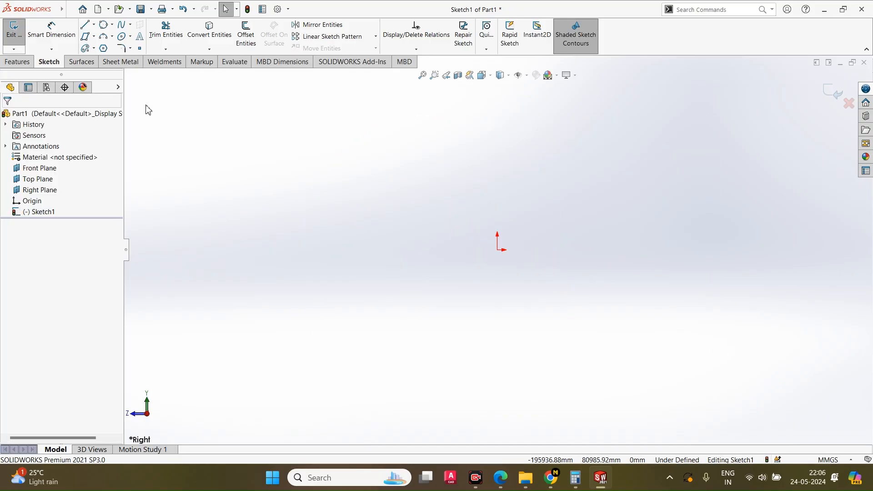
Step: Sketch two 3 point arcs on either side of the origin, the left about 41436 mm radius, the right about 52118 mm radius and 270 degrees
left_click(113, 36)
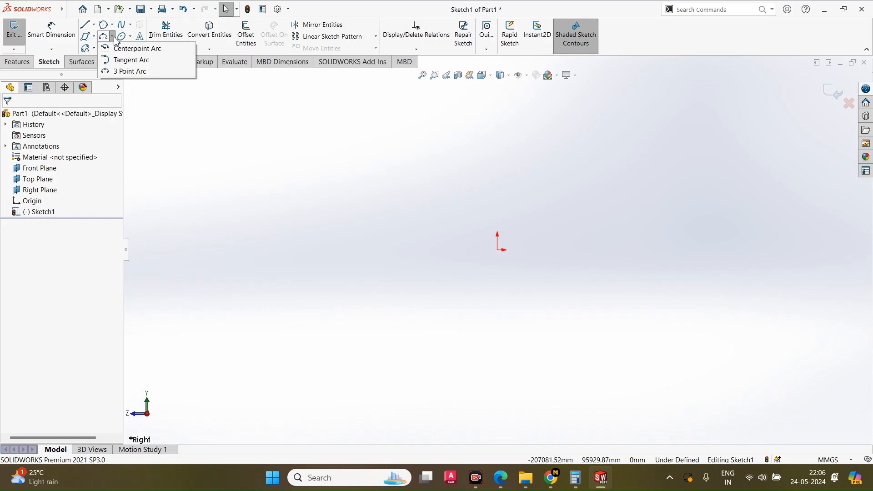
left_click(127, 72)
left_click(387, 143)
left_click(422, 288)
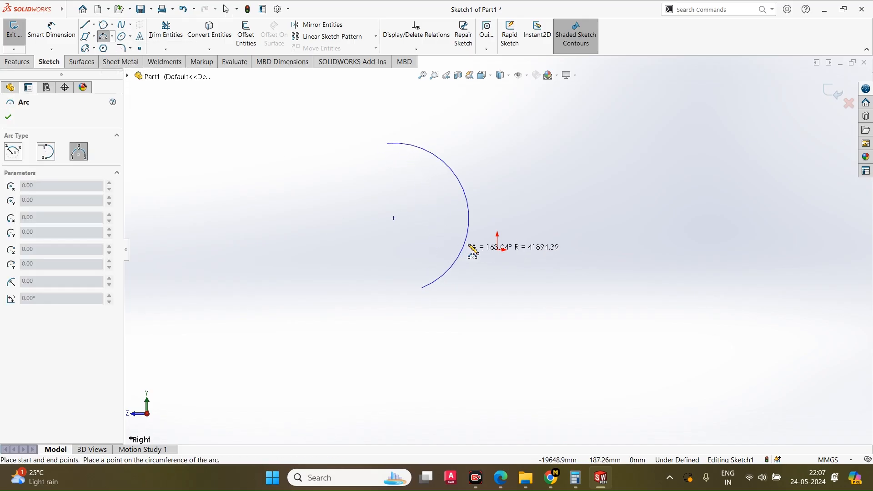
left_click(472, 250)
left_click(561, 136)
left_click(561, 268)
left_click(703, 260)
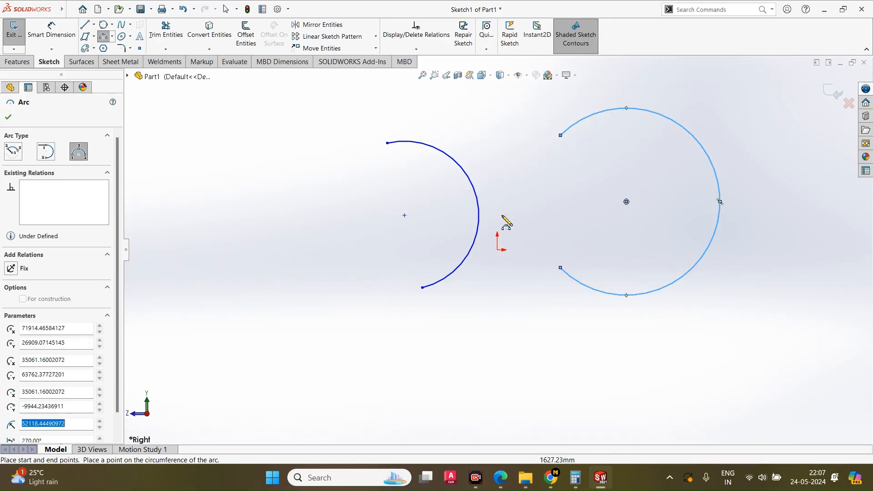
Step: Sketch two more 3 point arcs, one around the origin's upper side about 37656 mm radius and one overlapping the right arc and reaching below it
left_click(505, 257)
left_click(438, 221)
left_click(601, 166)
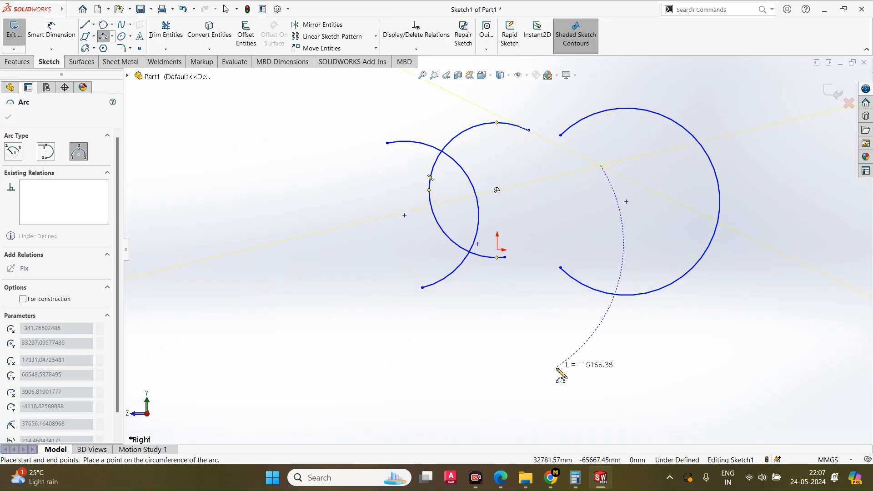
left_click(556, 368)
left_click(669, 366)
key("Escape")
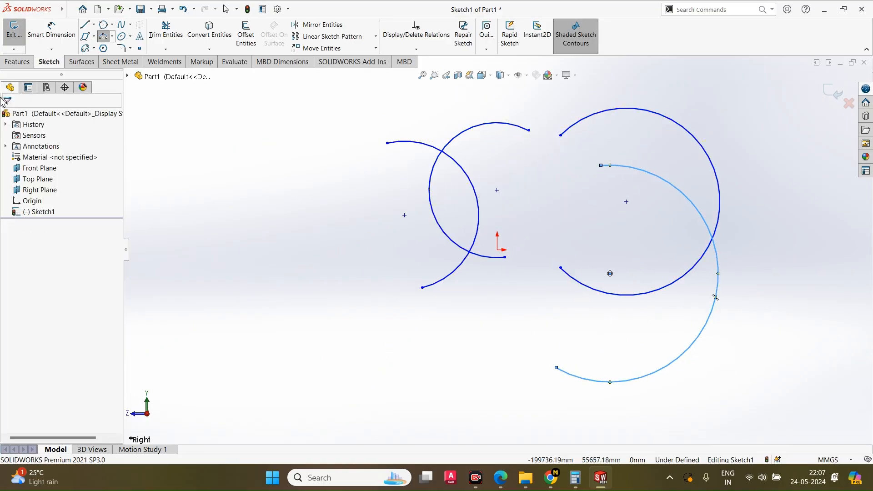
Step: Dimension the radius of the leftmost arc
left_click(73, 41)
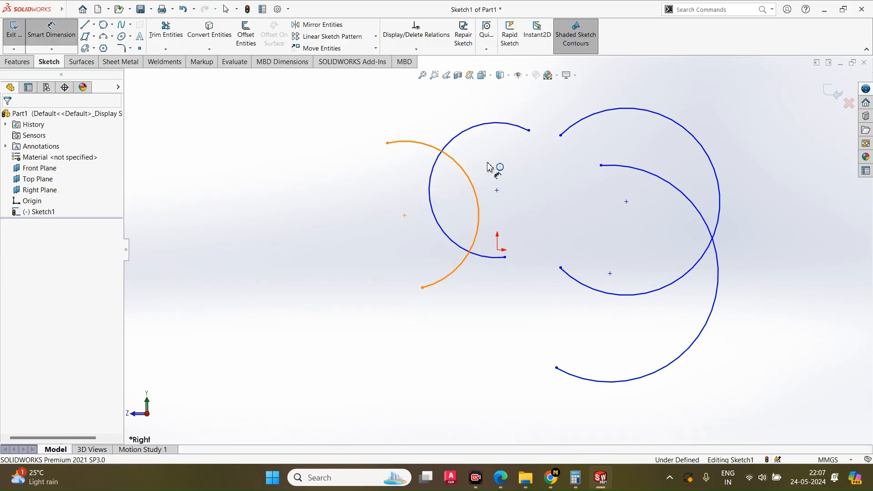
left_click(466, 173)
left_click(463, 171)
left_click(450, 146)
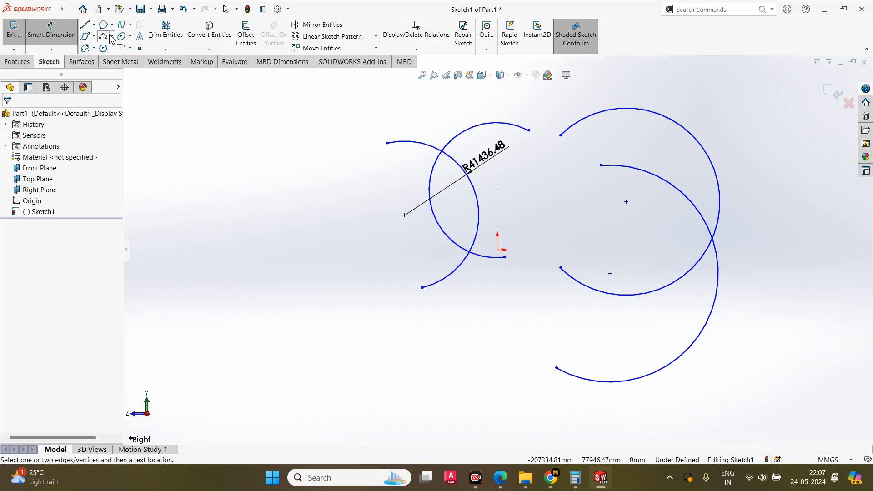
left_click(112, 38)
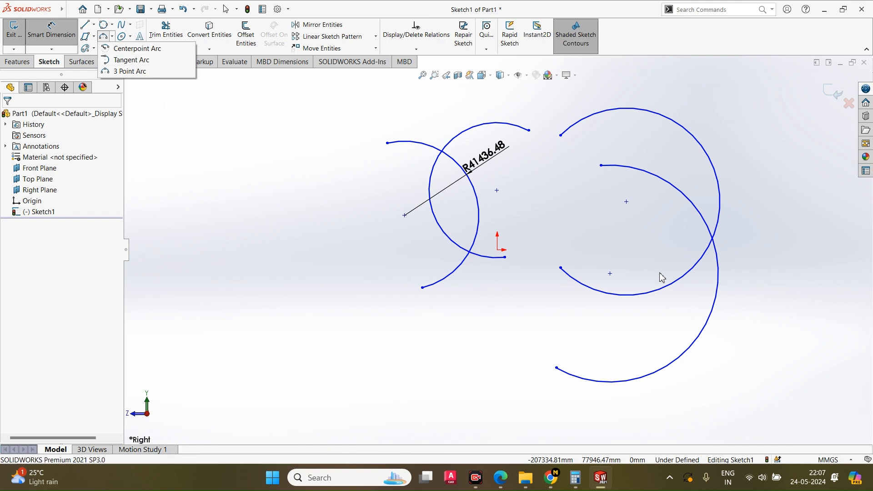
left_click(582, 233)
key("Escape")
Step: Delete all four arcs and the radius dimension from the sketch
scroll(373, 204, "up", 2)
left_click_drag(364, 62, 450, 9)
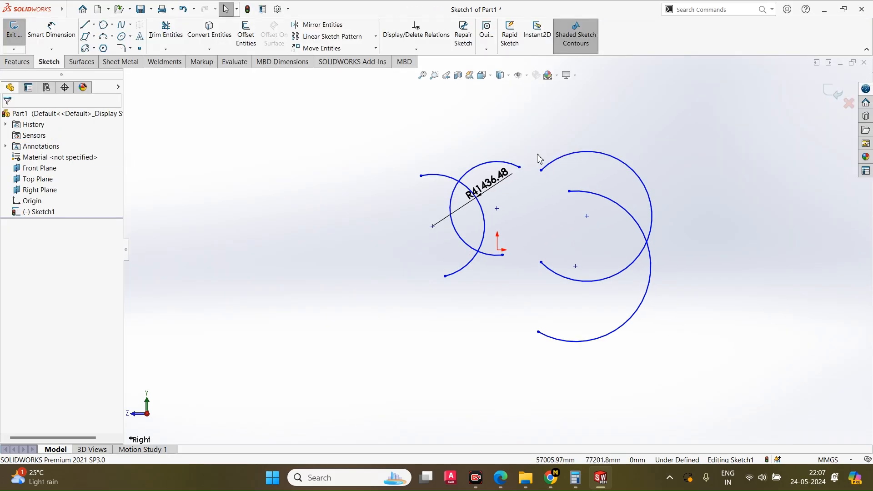
mouse_move(326, 146)
left_mouse_down()
mouse_move(654, 309)
mouse_move(767, 394)
left_mouse_up()
key("Delete")
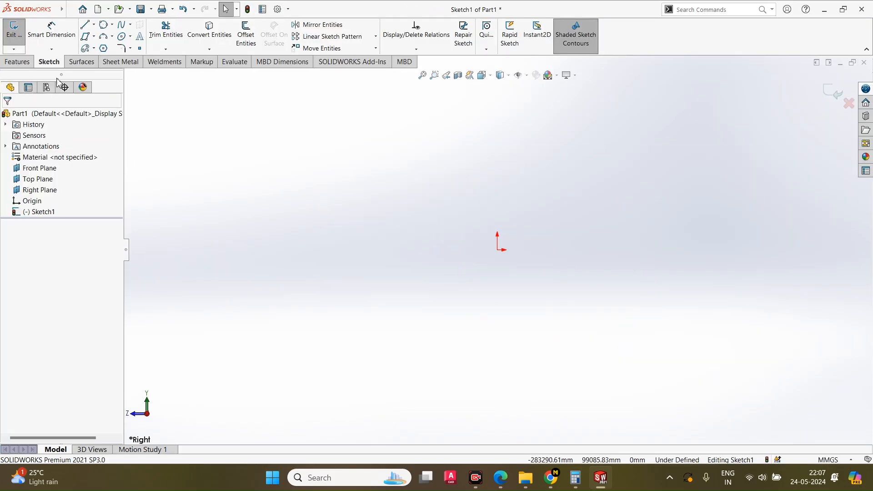
Step: Sketch a horizontal line about 108691 mm long above and to the left of the origin
left_click(86, 26)
left_click(323, 158)
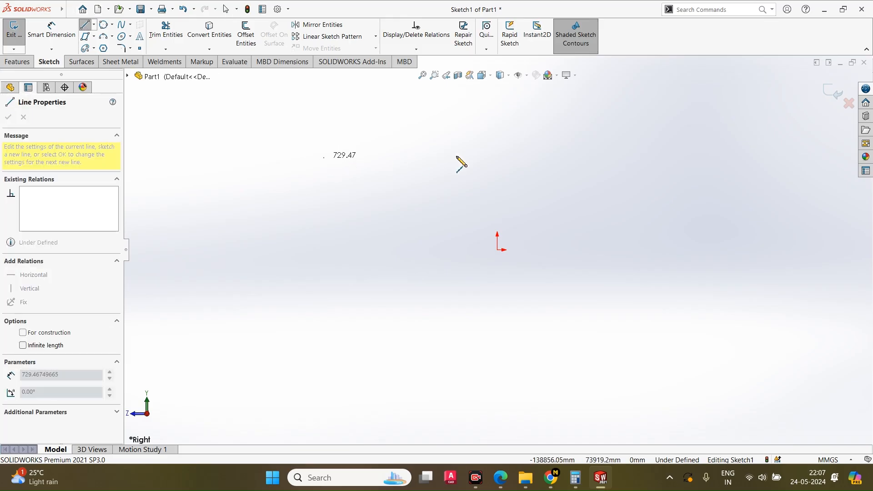
left_click(461, 159)
key("Escape")
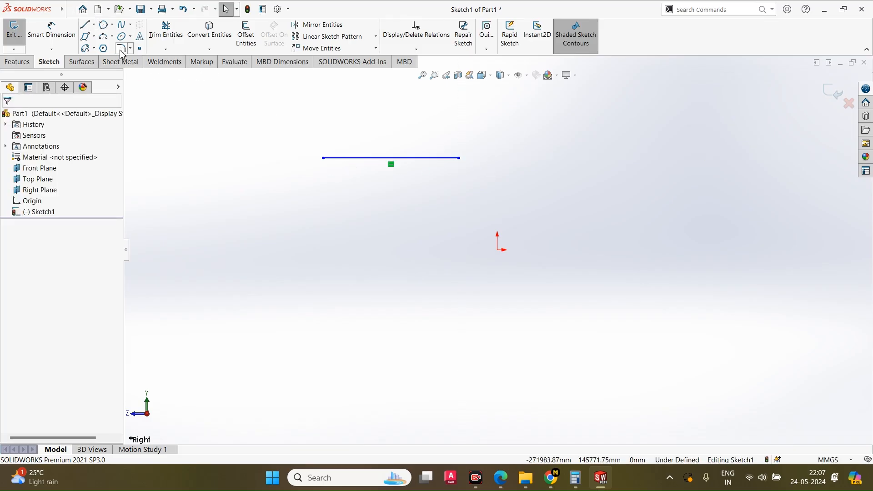
Step: Sketch a 3 point arc from the line's right endpoint and reshape it into a longer arc curving down beside the origin
left_click(111, 36)
left_click(126, 70)
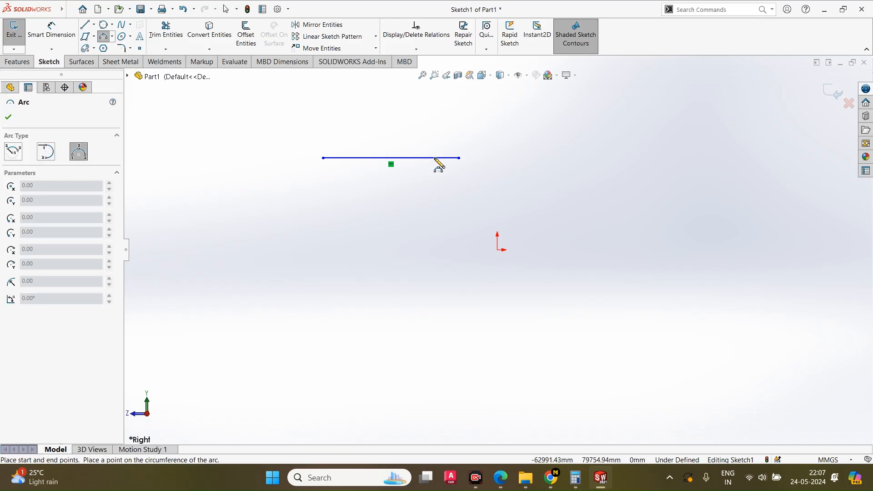
left_click(459, 158)
left_click(549, 179)
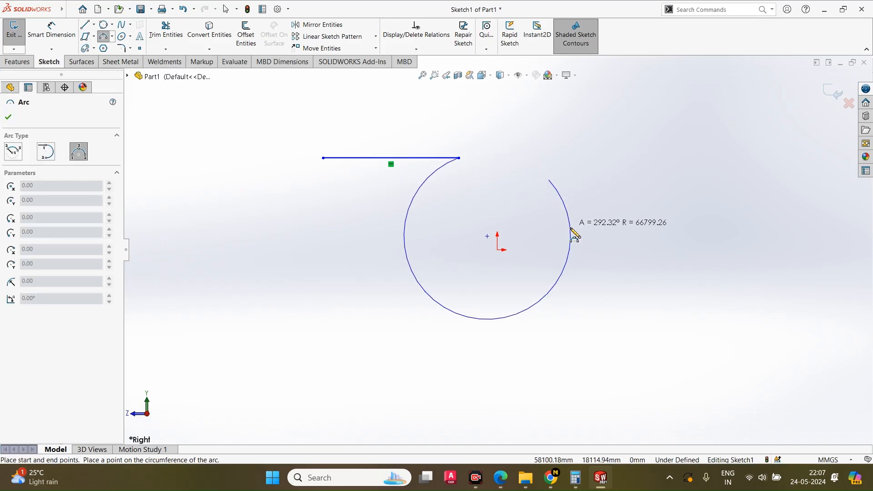
left_click(558, 186)
key("Escape")
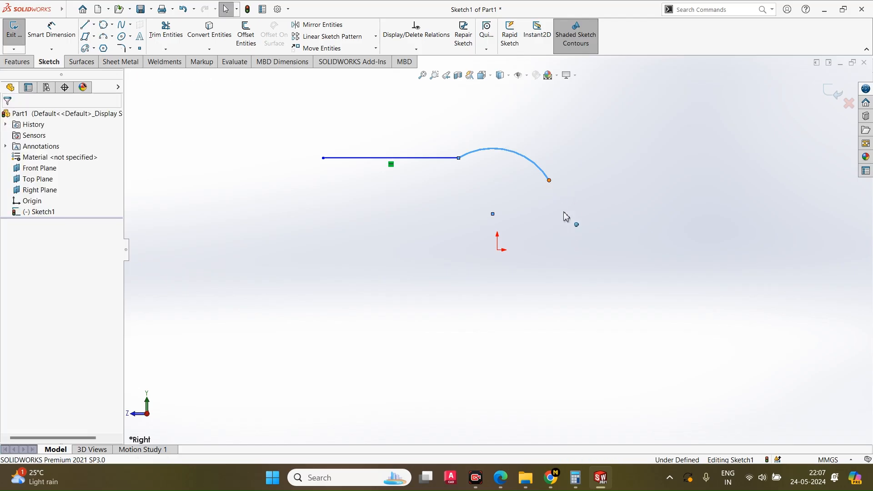
left_click_drag(492, 214, 516, 198)
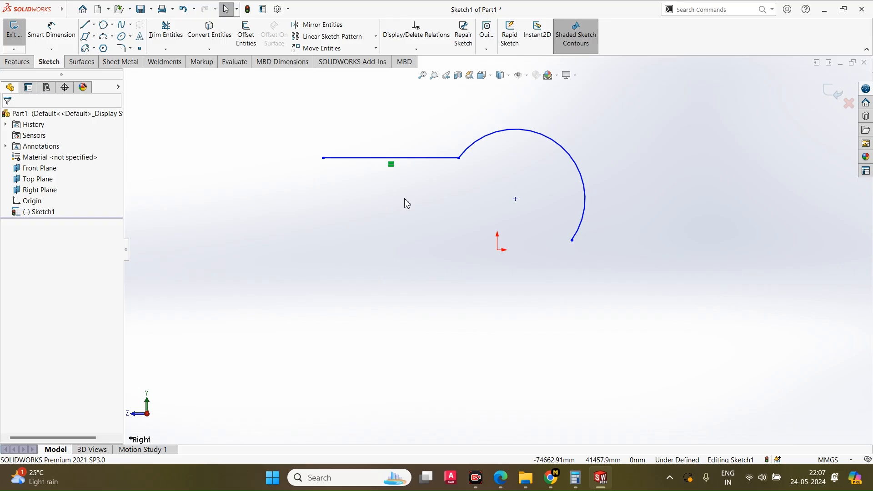
Step: Try a tangent relation between the horizontal line and the arc, and undo it
left_click(438, 161)
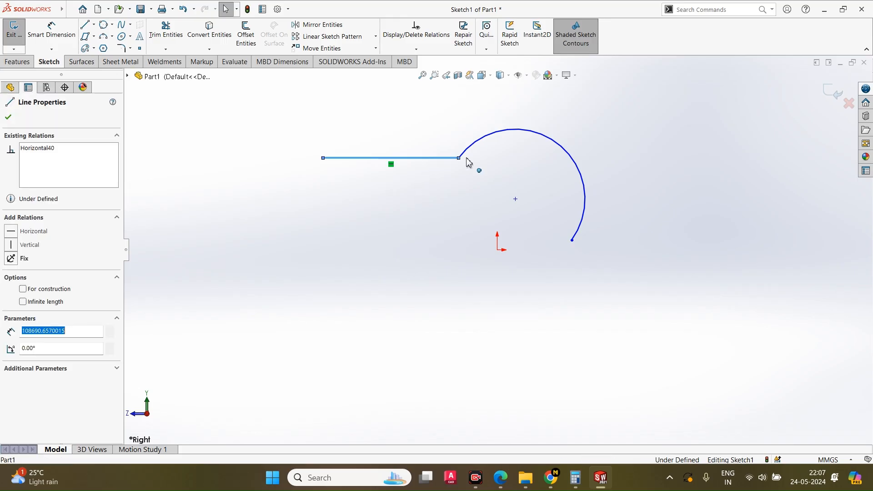
left_click(504, 133)
left_click(31, 212)
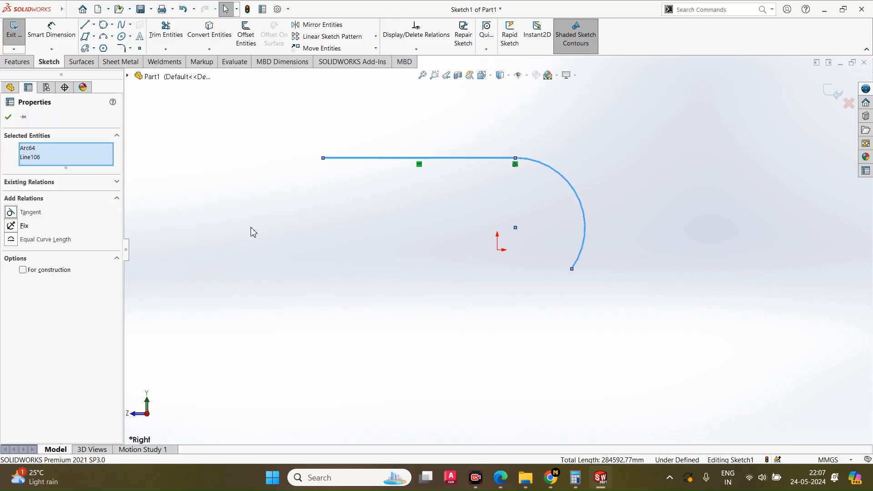
left_click(308, 231)
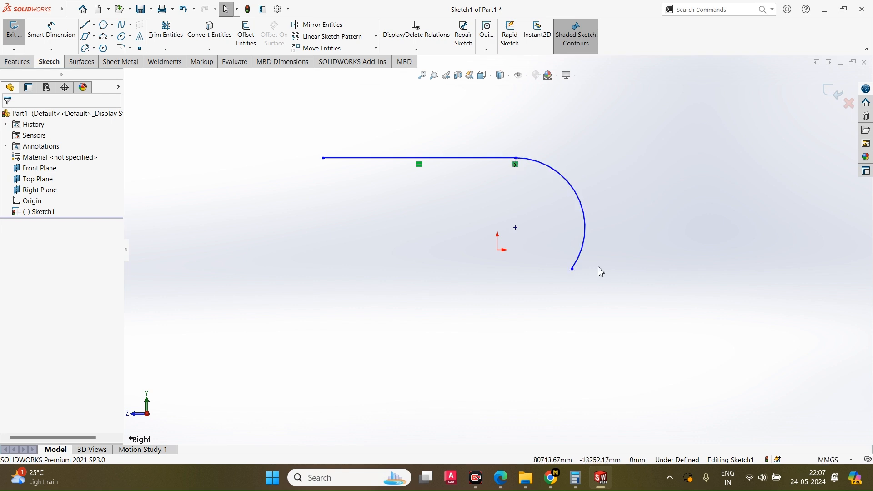
key("ctrl+z")
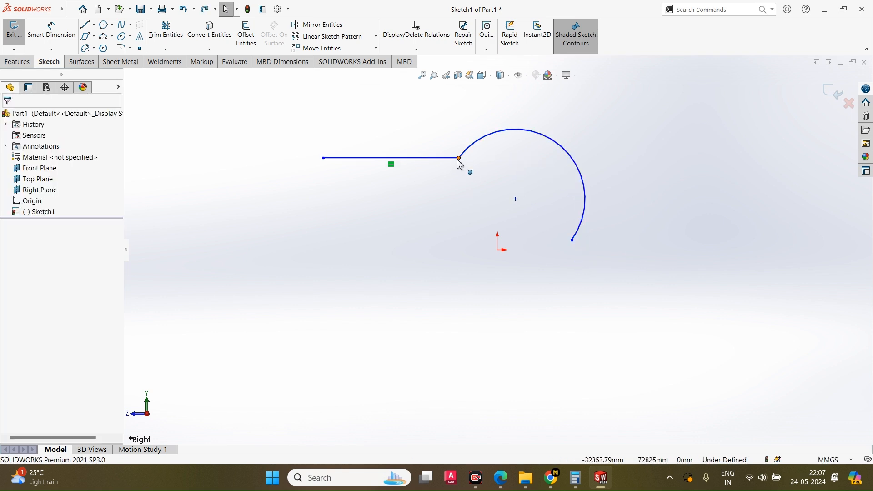
Step: Make the arc tangent to the horizontal line by using their shared endpoint
left_click(459, 159)
left_click(475, 142, "ctrl")
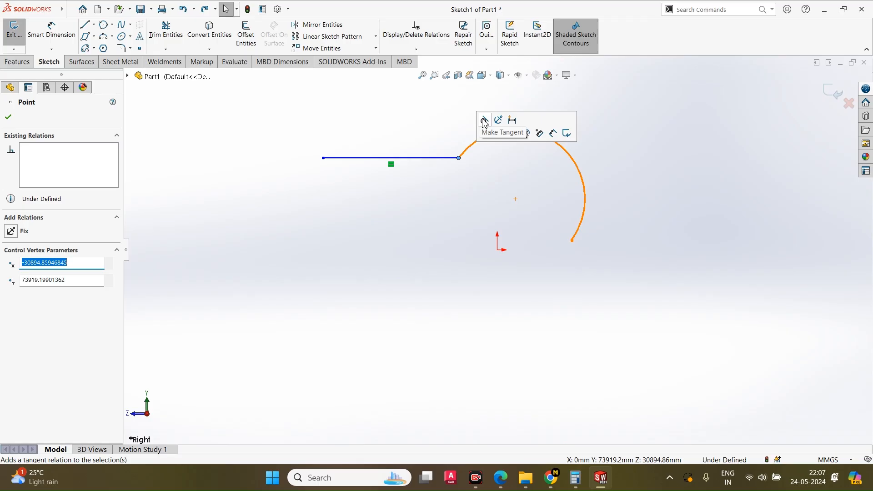
left_click(485, 122)
left_click(512, 169)
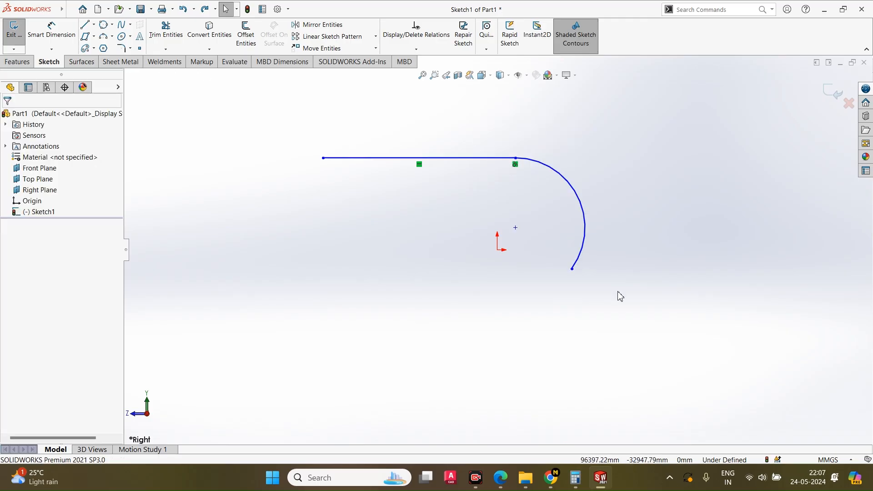
Step: Replace the 3 point arc with a larger tangent arc from the horizontal line's right endpoint, curving down to the right of the origin
left_click(585, 213)
key("Delete")
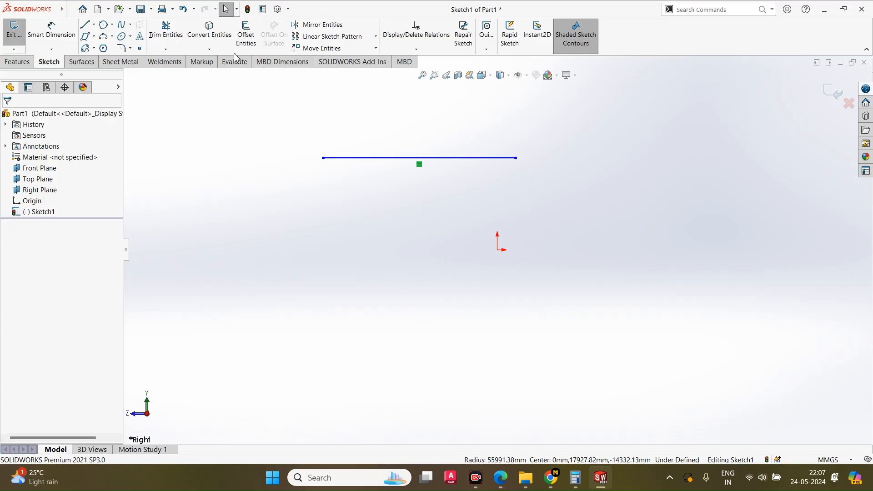
left_click(112, 36)
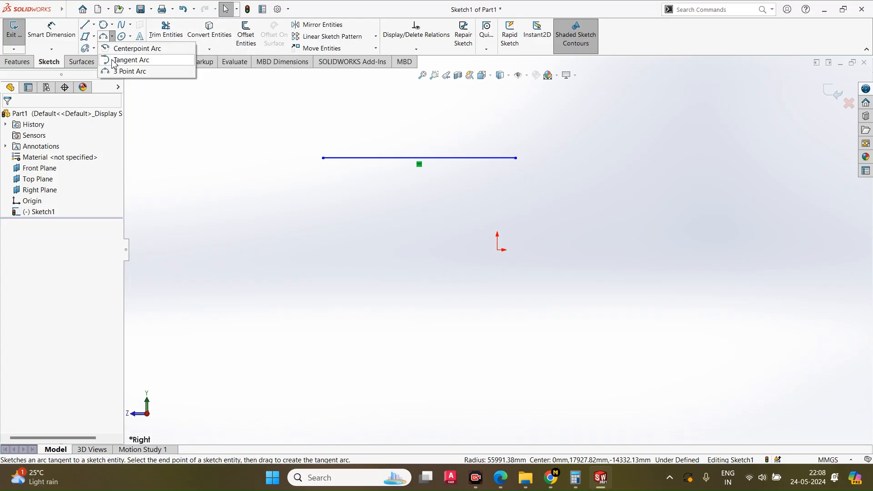
left_click(131, 60)
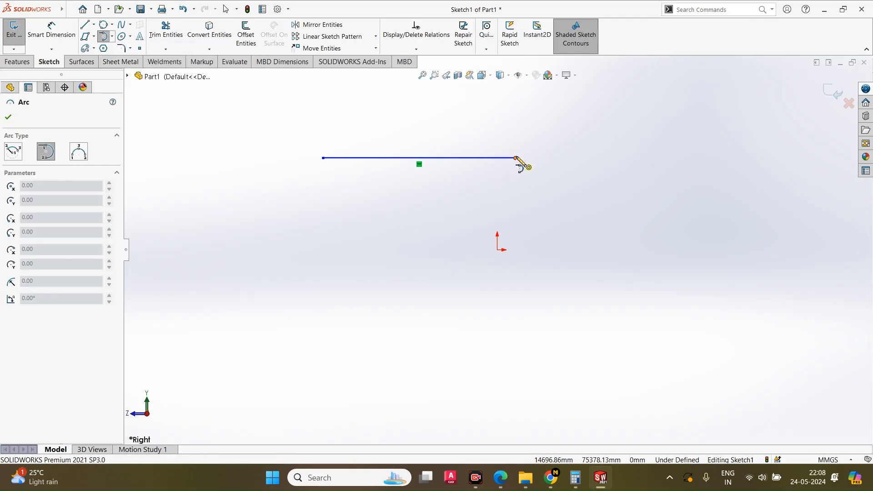
left_click(516, 158)
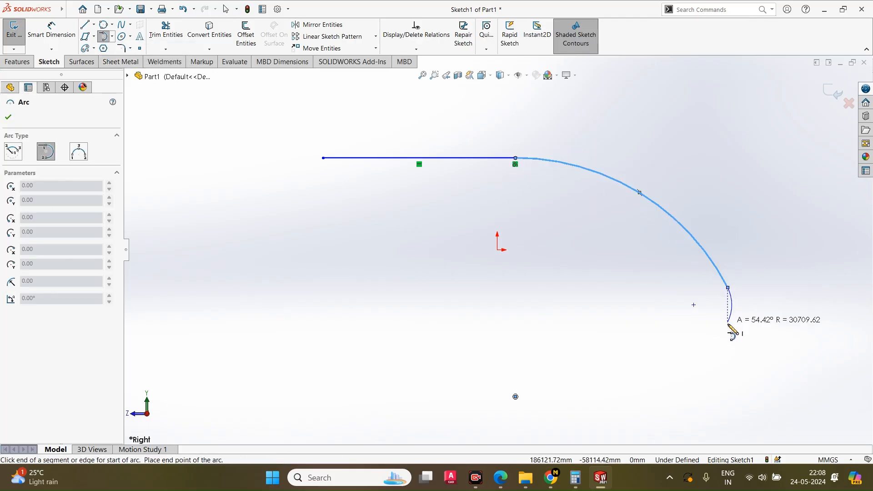
key("Escape")
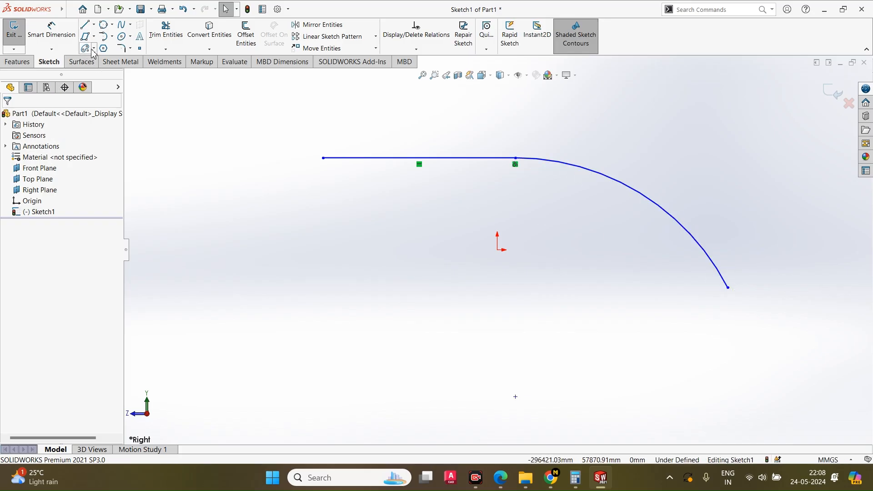
Step: Sketch a second tangent arc from the horizontal line's left endpoint, curving outward and down to the left
left_click(104, 37)
left_click(323, 158)
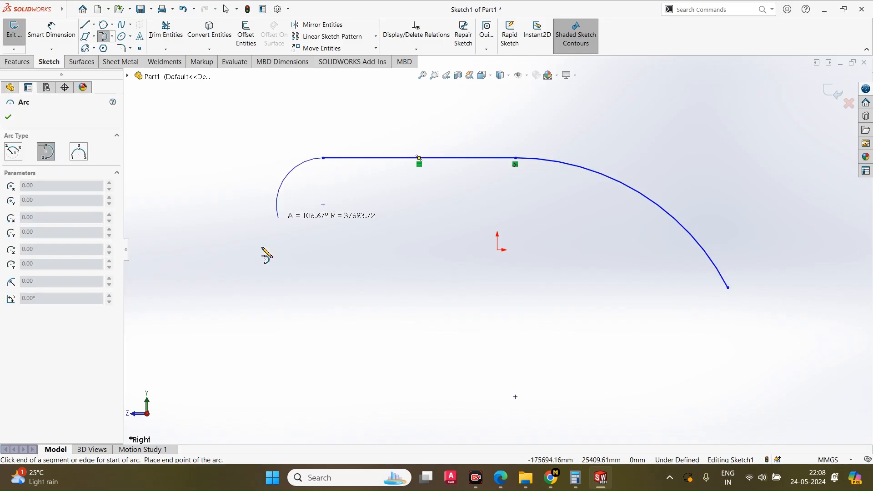
left_click(210, 313)
key("Escape")
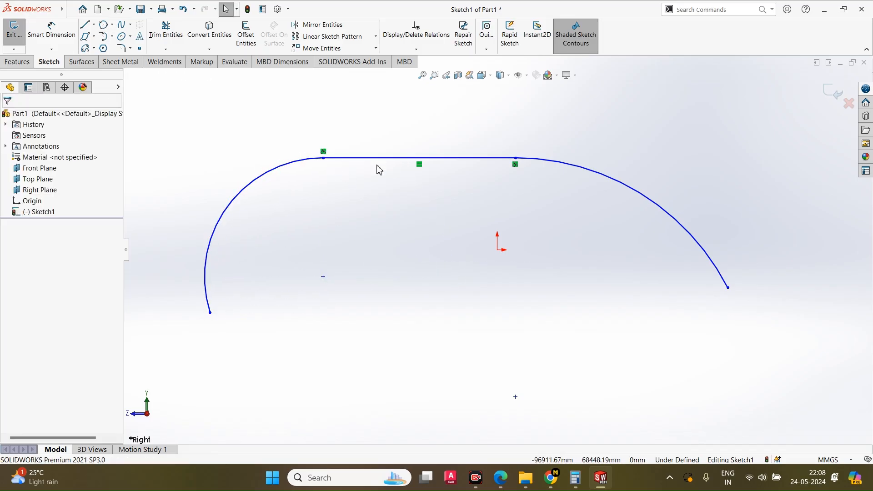
Step: Sketch a centerpoint arc of about 154° centred on the origin, running from the upper right around to the lower left
left_click(112, 37)
left_click(126, 47)
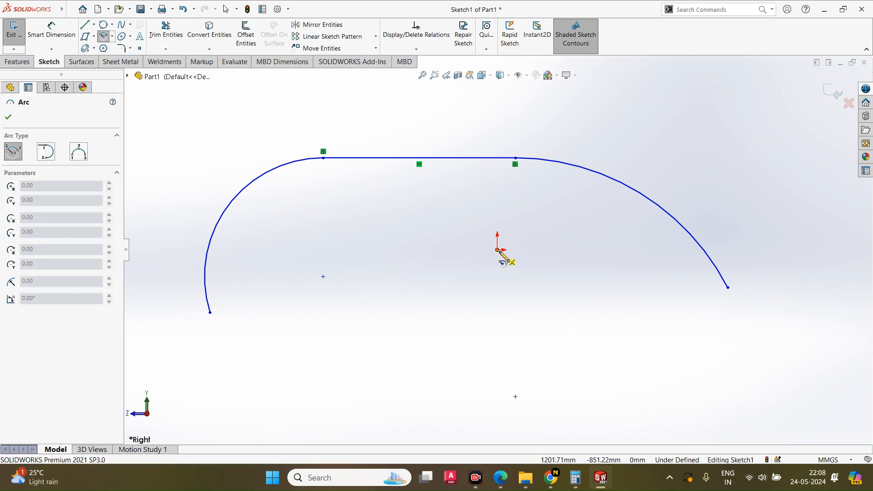
left_click(497, 250)
left_click(608, 117)
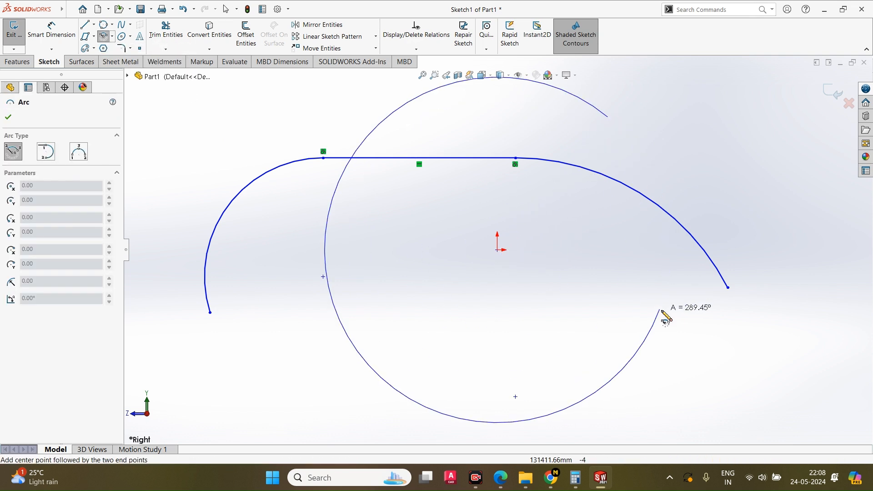
left_click(360, 318)
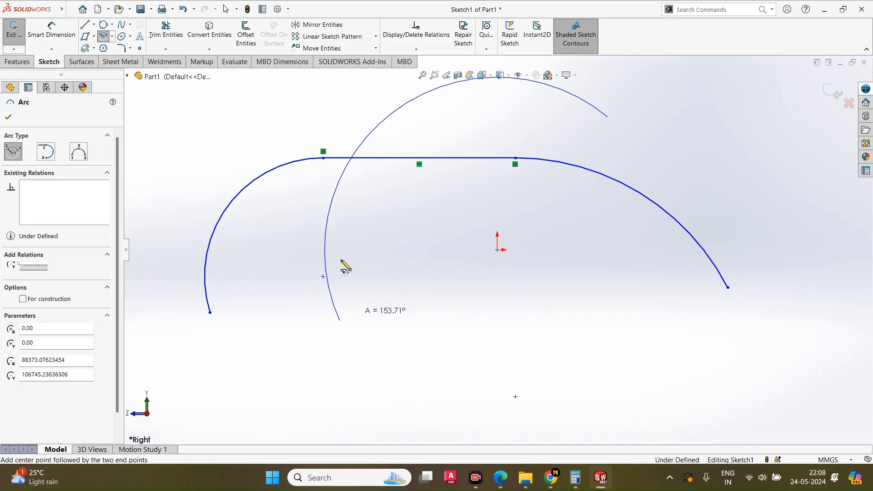
key("Escape")
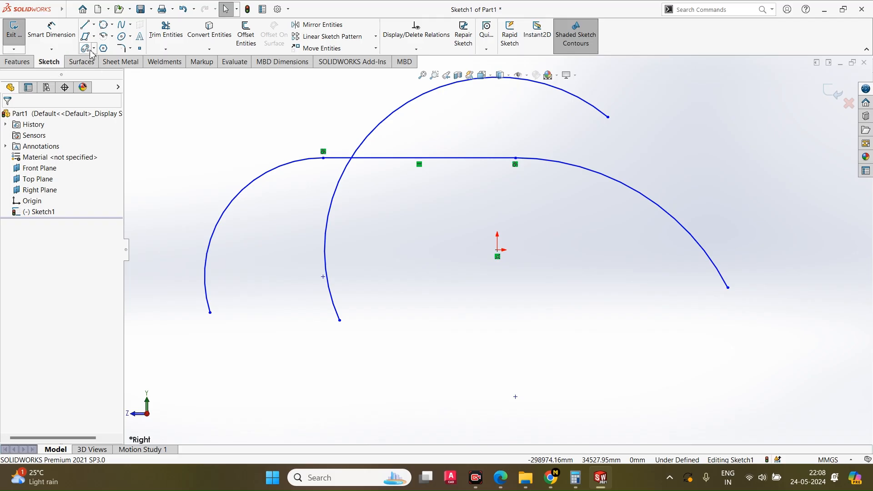
Step: Sketch a centerpoint arc of about 60.5° and 138458 mm radius, centred on the right tangent arc's lower endpoint
left_click(103, 36)
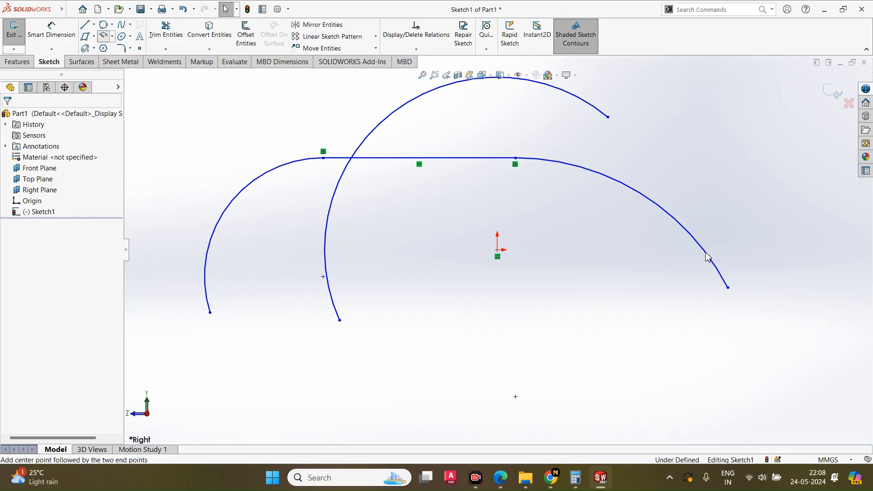
left_click(728, 288)
left_click(701, 117)
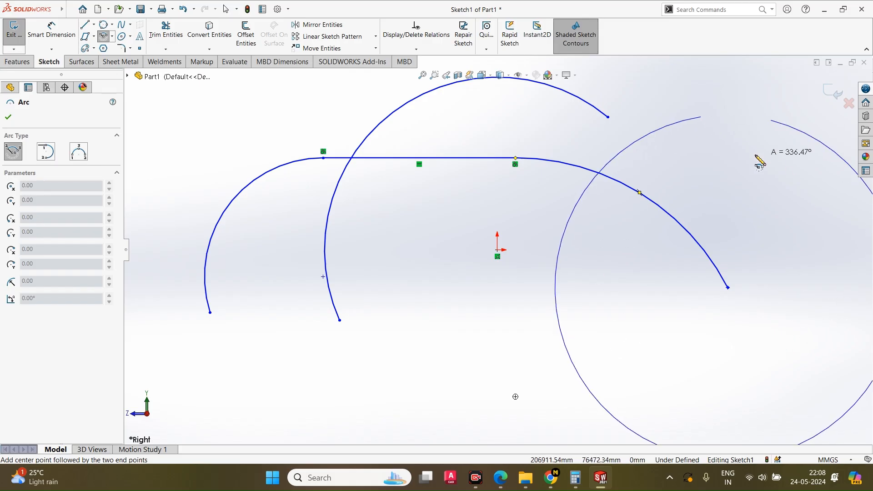
left_click(522, 215)
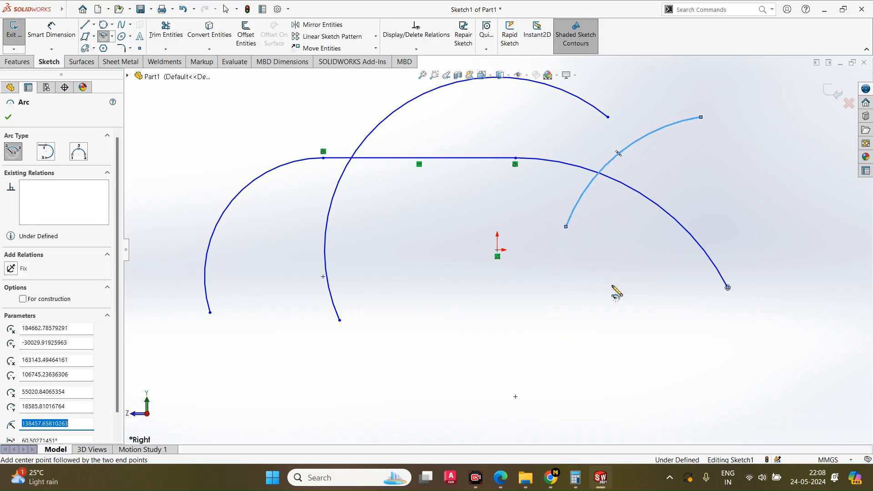
key("Escape")
Step: Dimension the radius of the centerpoint arc centred on the right tangent arc's endpoint, keeping its drawn value
key("z")
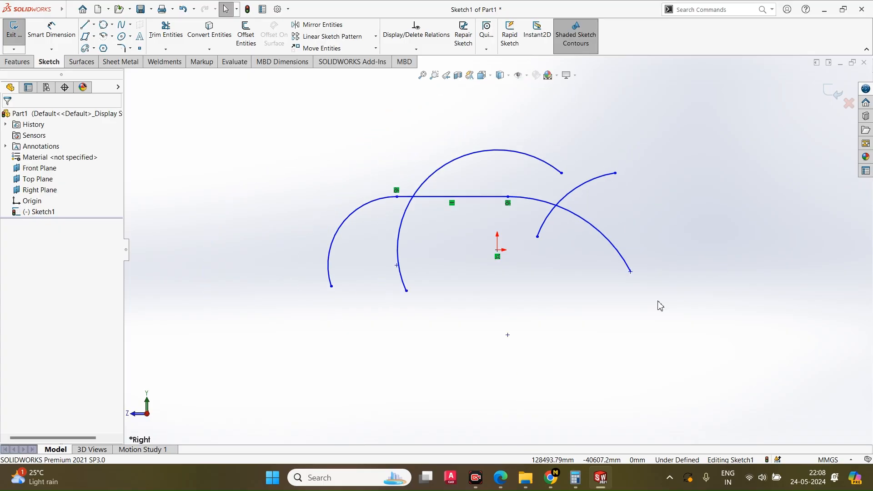
left_click(51, 28)
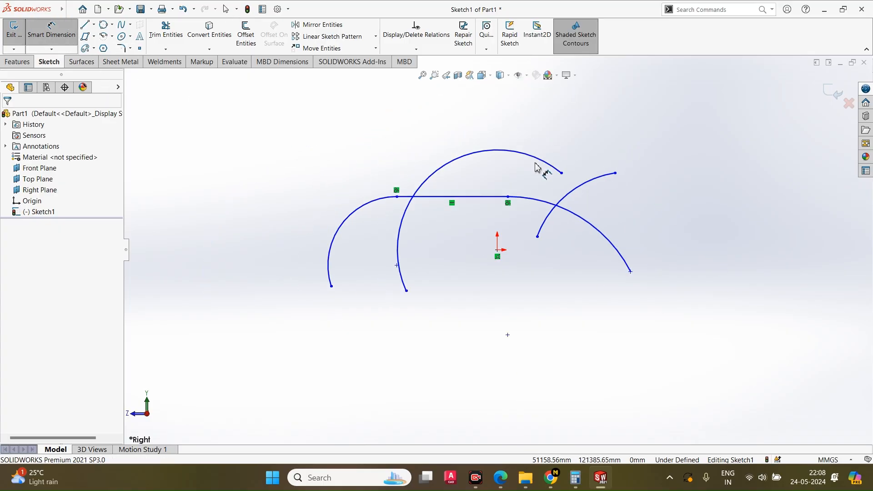
left_click(572, 192)
left_click(586, 161)
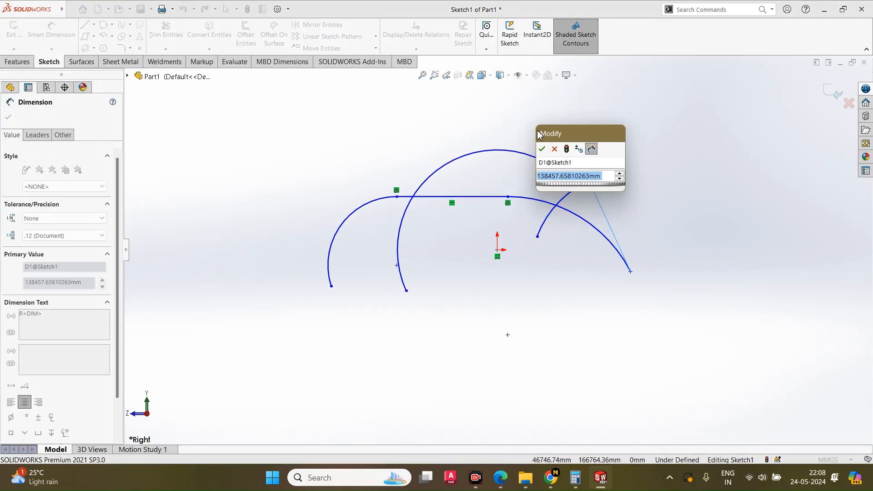
left_click(542, 149)
key("Escape")
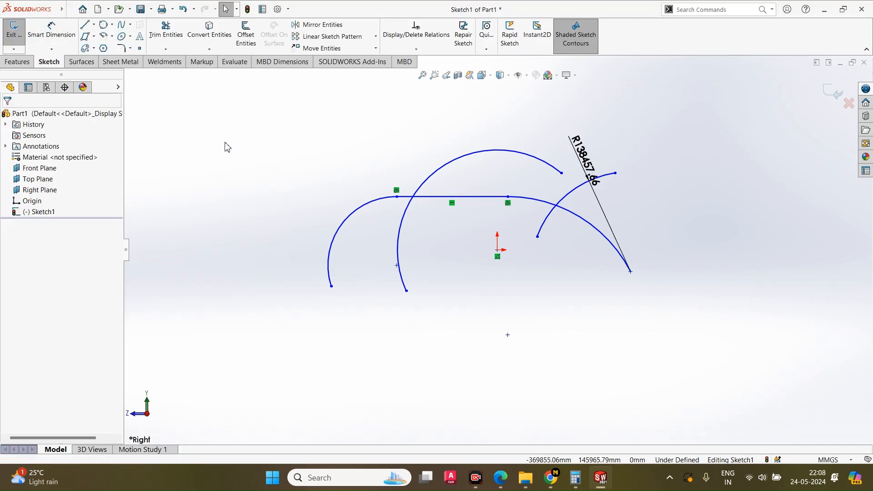
Step: Clear all sketch geometry and draw a 10-sided polygon centred on the origin, using an inscribed circle about 119398 mm in diameter
mouse_move(216, 125)
left_mouse_down()
mouse_move(753, 344)
mouse_move(793, 371)
left_mouse_up()
key("Delete")
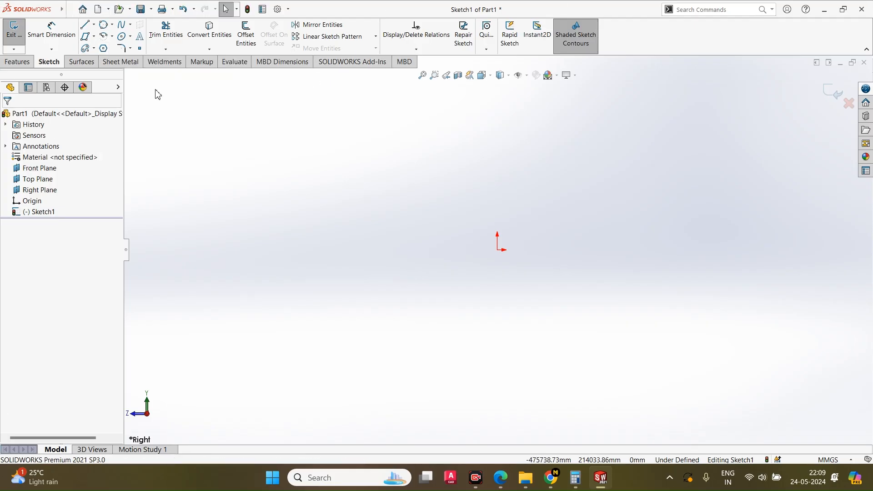
left_click(104, 48)
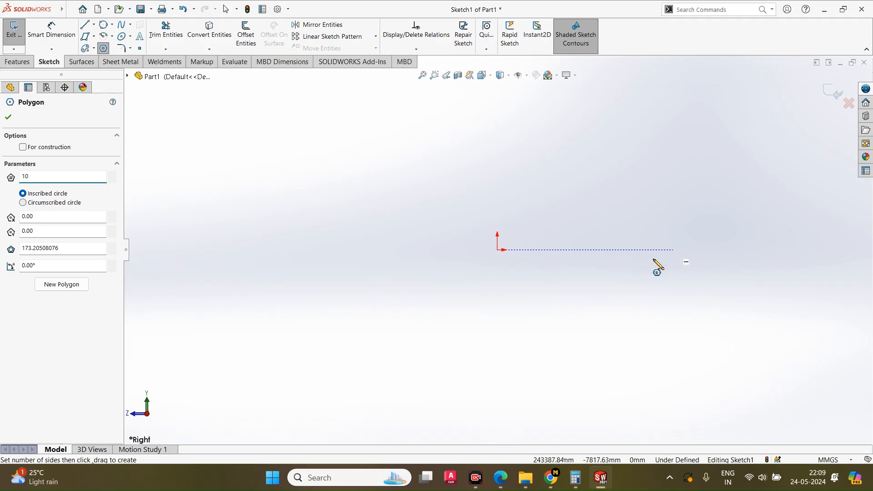
left_click_drag(497, 250, 497, 204)
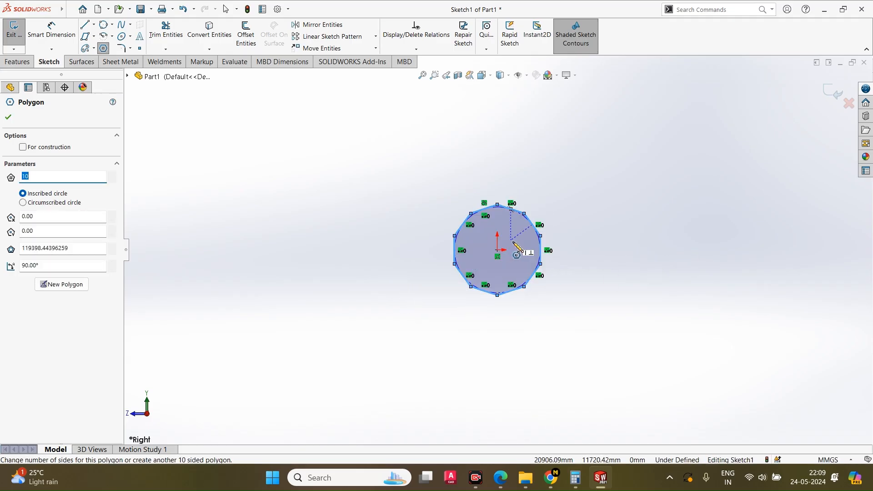
scroll(523, 230, "down", 8)
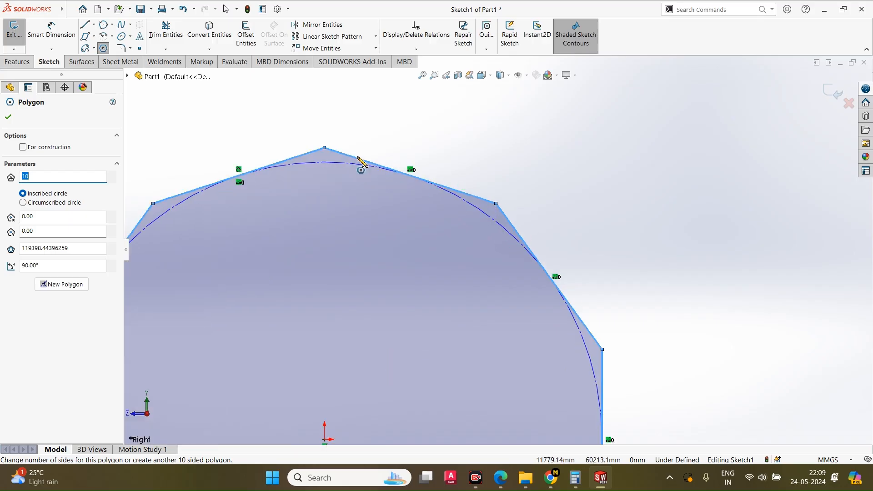
left_click(14, 117)
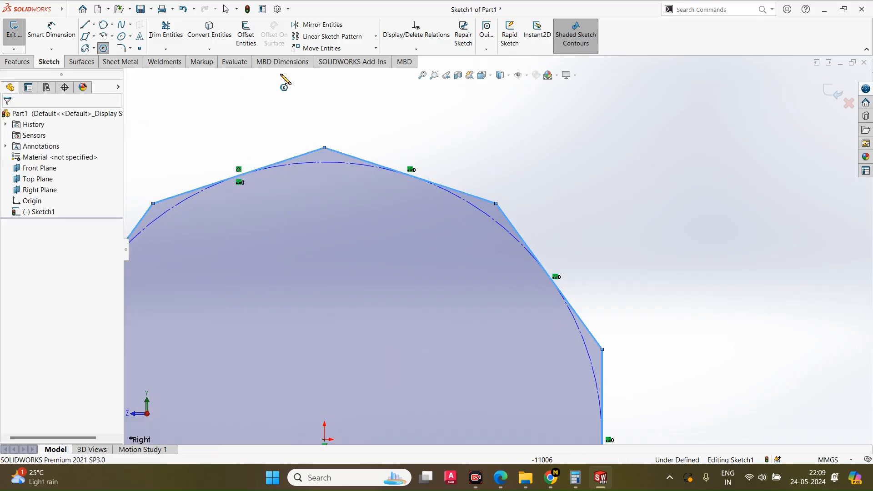
Step: Draw a 6-sided polygon above and right of the decagon, using a circumscribed circle about 59887 mm in diameter
scroll(282, 83, "up", 4)
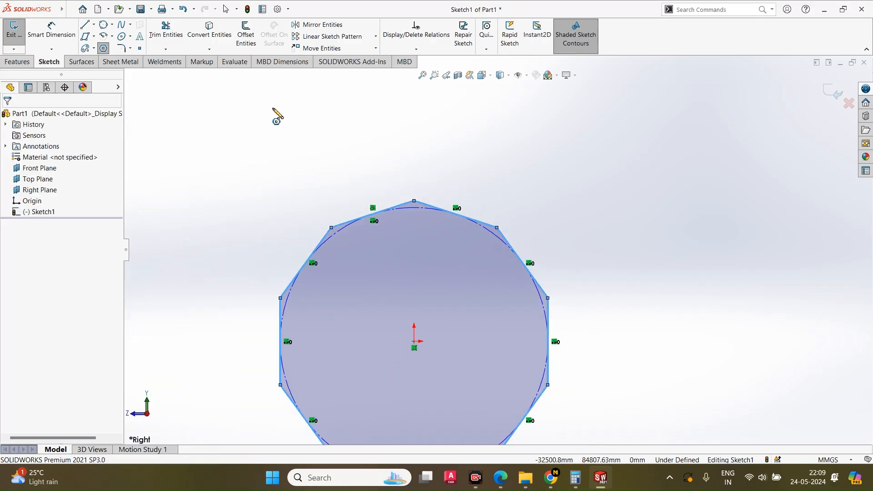
left_click(104, 48)
left_click(50, 203)
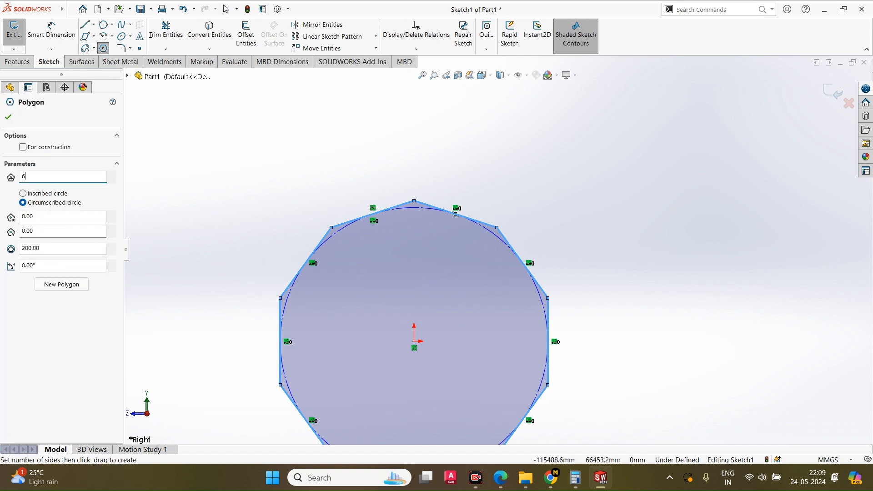
left_click(626, 195)
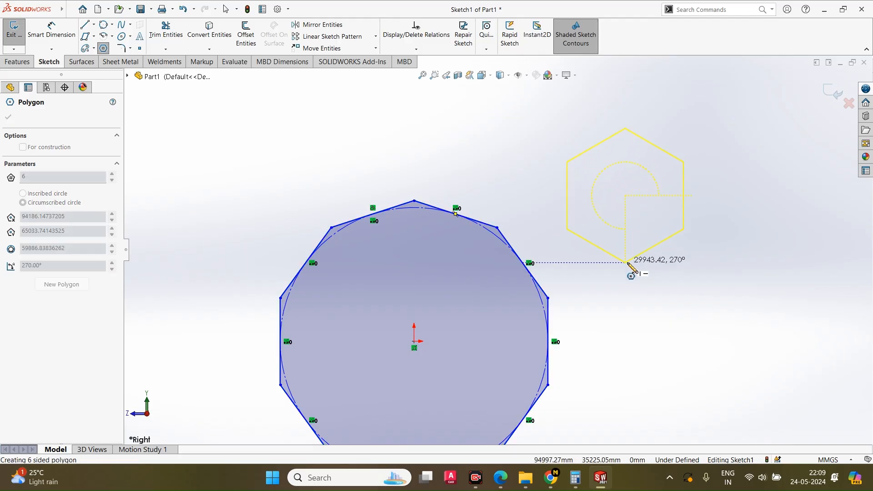
left_click(626, 263)
key("Escape")
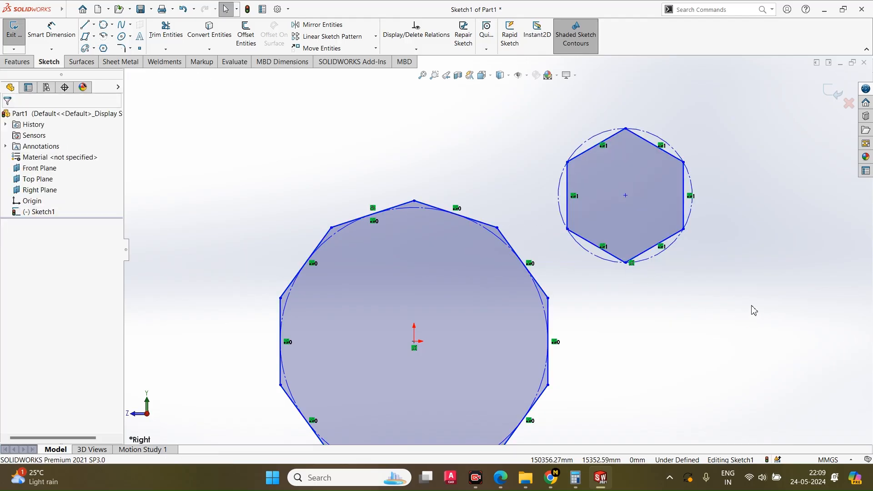
Step: Dimension the diameter of the hexagon's circumscribed construction circle, keeping its drawn value
left_click(53, 41)
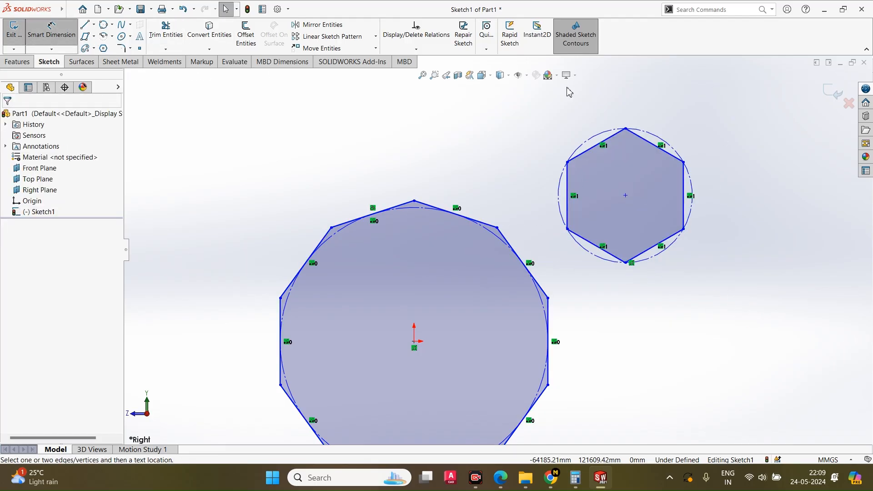
left_click(681, 155)
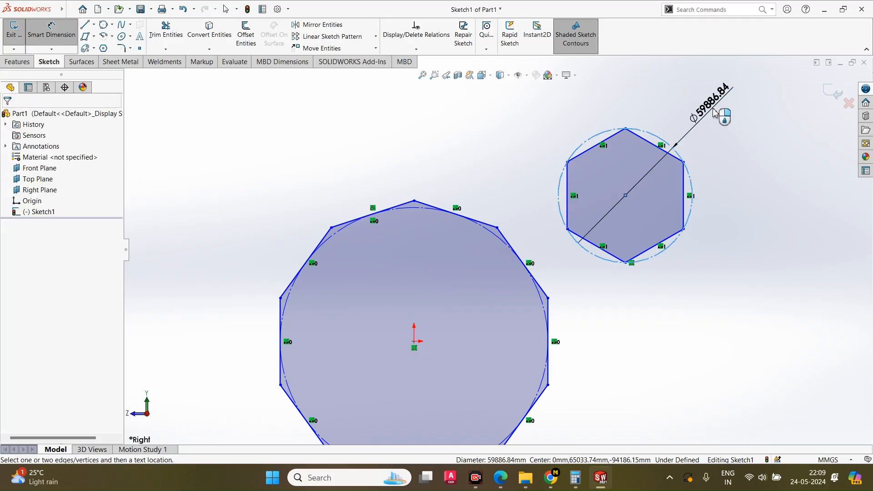
left_click(722, 116)
left_click(674, 93)
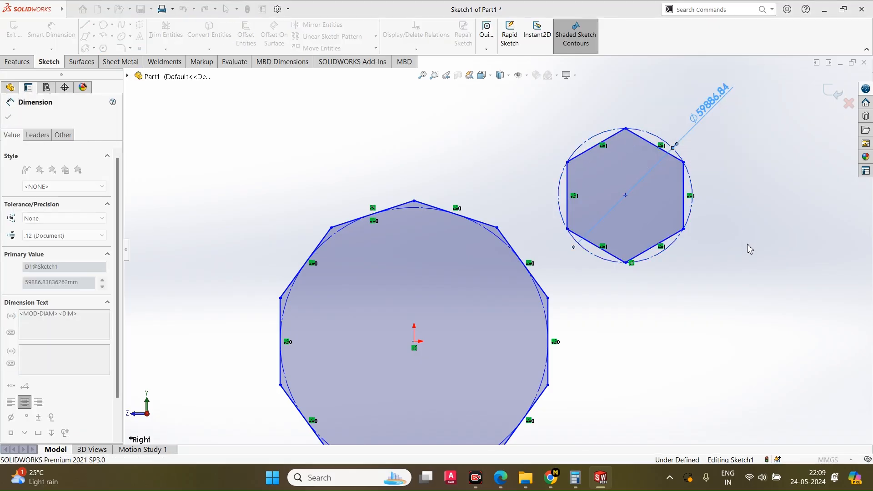
left_click(732, 254)
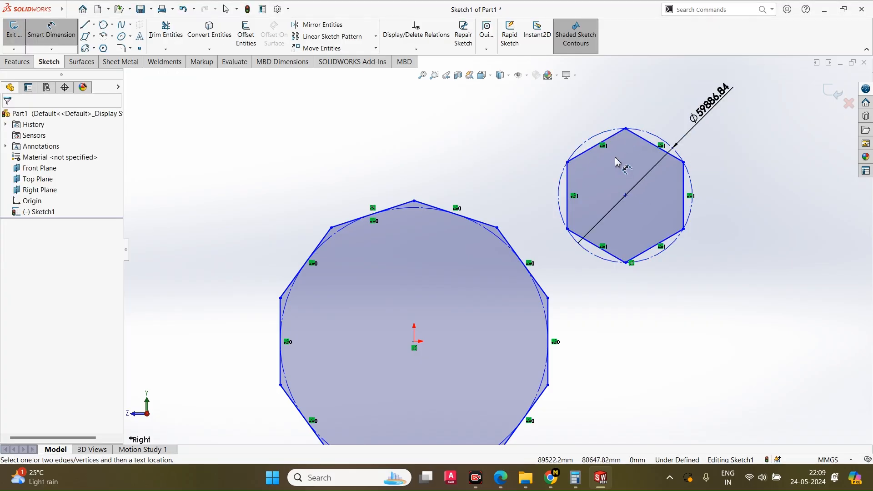
Step: Check the vertical distance between the hexagon's top and bottom vertices with Smart Dimension, without placing a dimension
left_click(626, 129)
left_click(626, 263)
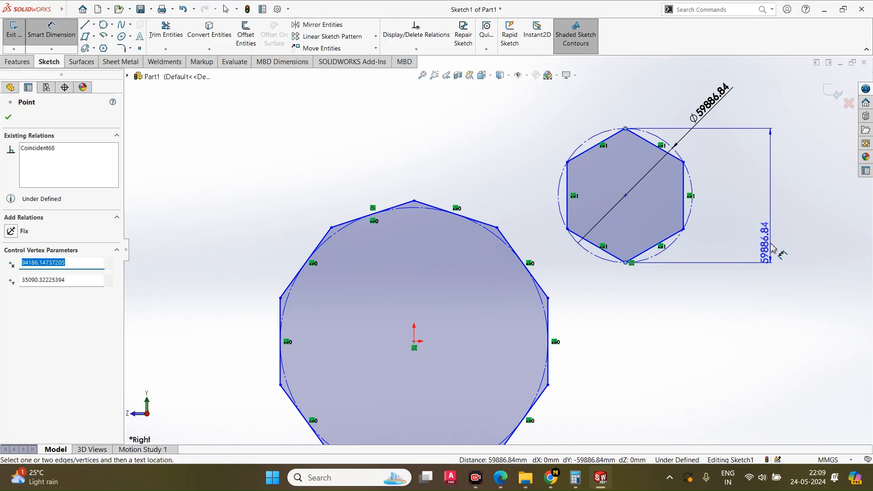
key("Escape")
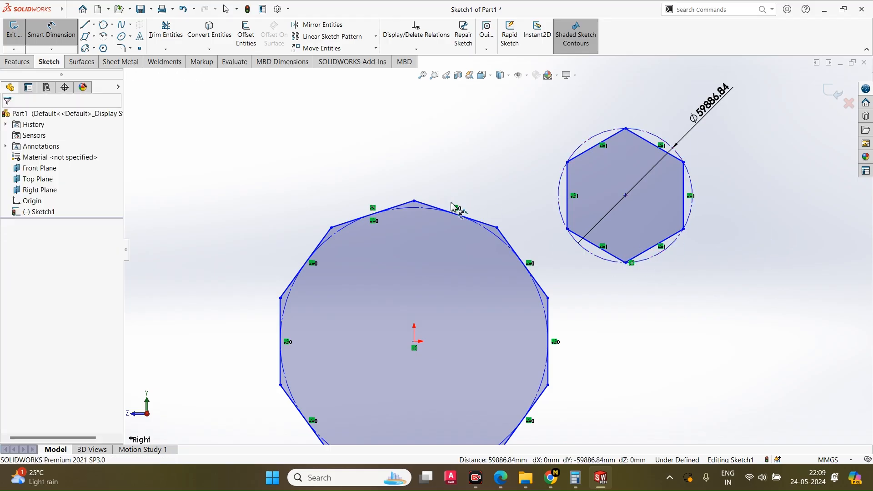
Step: Dimension the diameter of the decagon's inscribed construction circle, keeping its drawn value
left_click(498, 201)
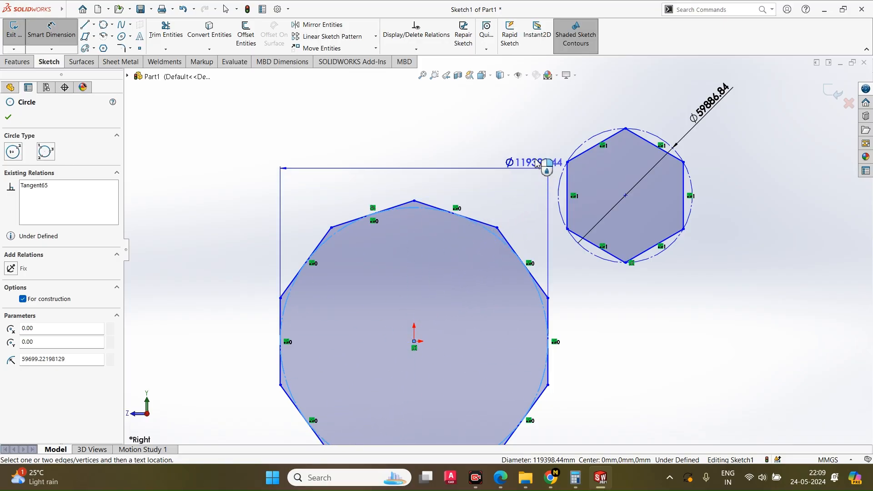
left_click(526, 172)
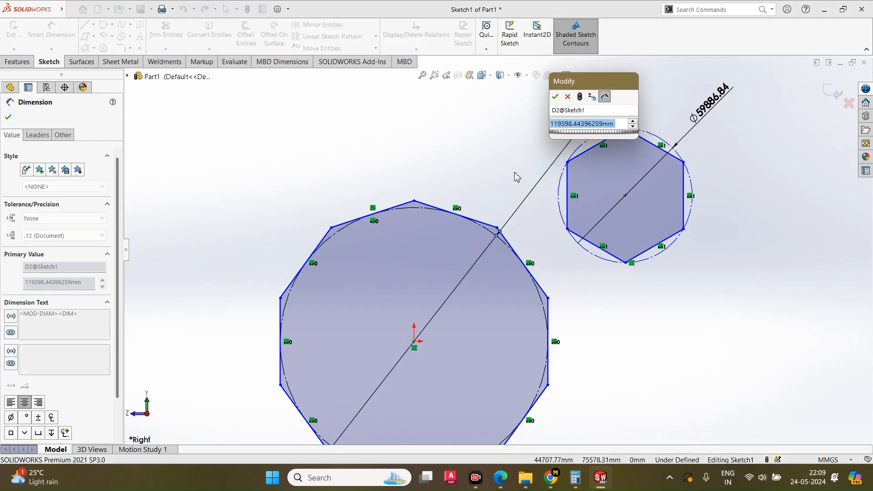
key("Return")
key("Escape")
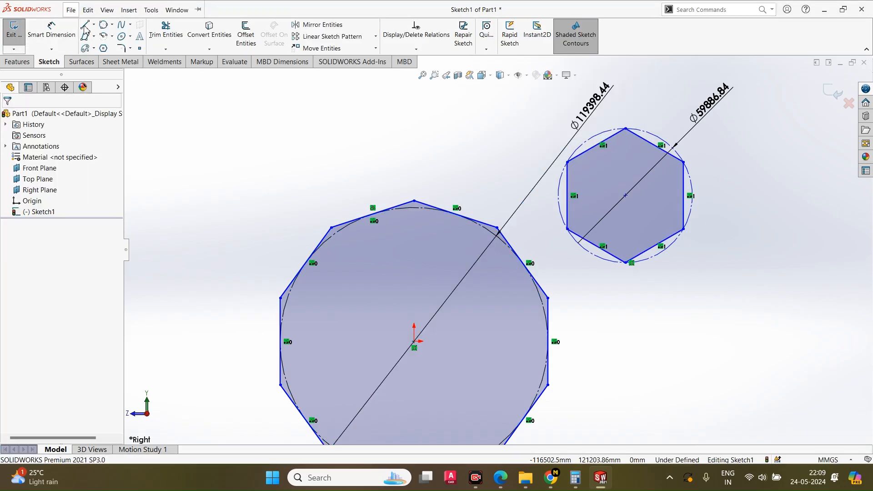
Step: Draw a corner rectangle above and left of the decagon, ending at the decagon's upper-left vertex
left_click(71, 10)
left_click(218, 113)
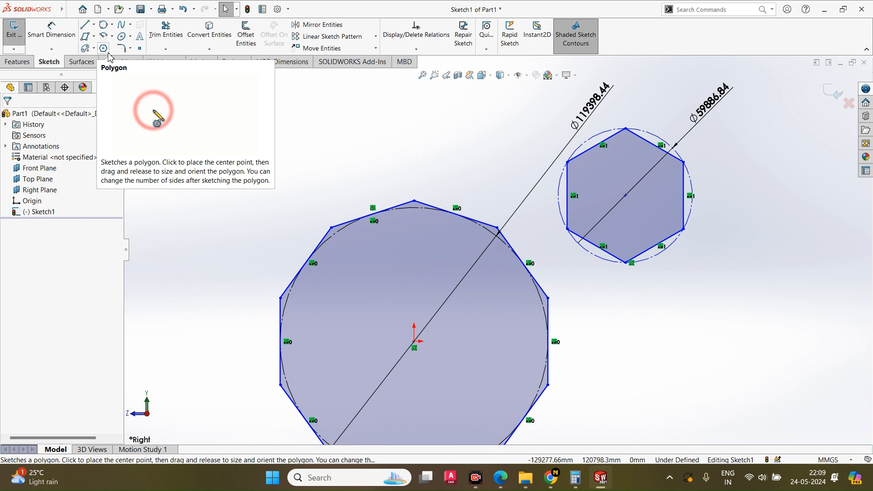
key("z")
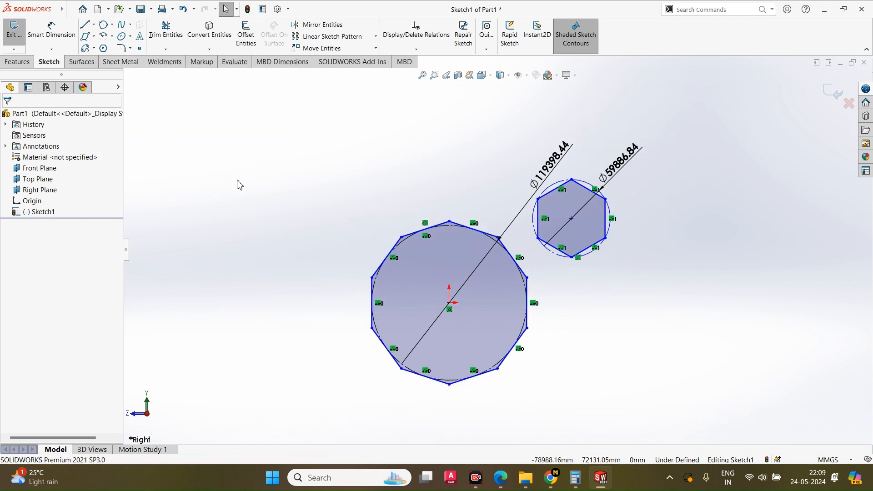
left_click(96, 38)
left_click(114, 51)
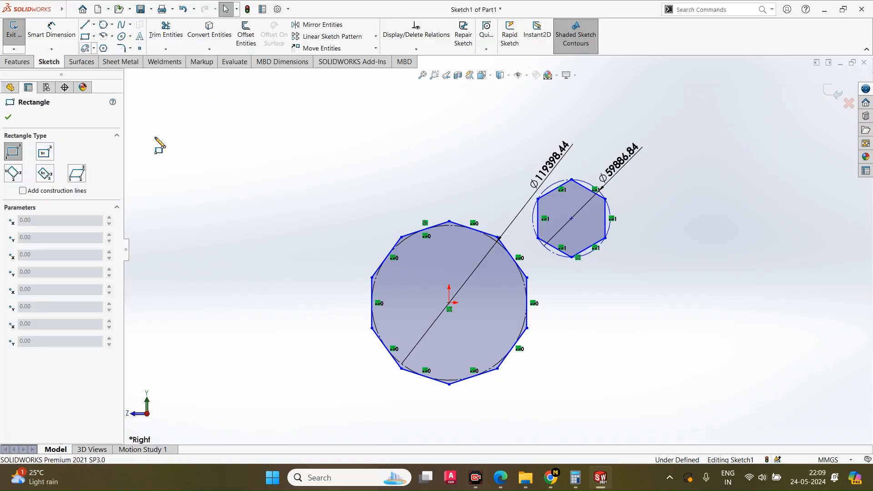
left_click(154, 136)
left_click(398, 241)
Step: Fillet the large rectangle's upper-left corner with a 150 mm radius and finish the Sketch Fillet command
left_click(121, 49)
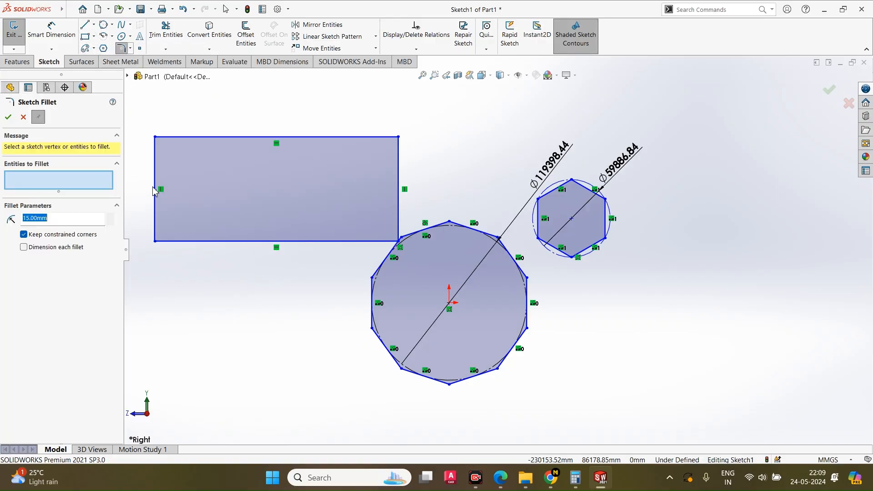
left_click(155, 145)
left_click(174, 137)
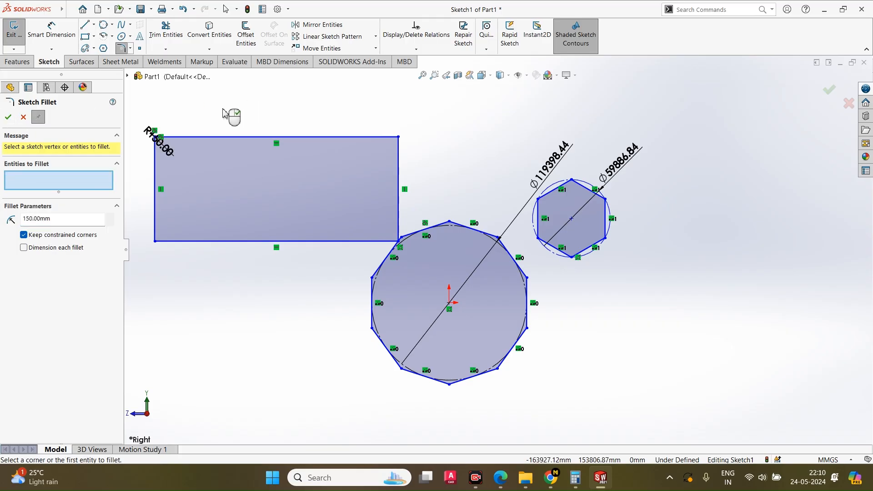
scroll(137, 132, "up", 5)
scroll(318, 199, "down", 6)
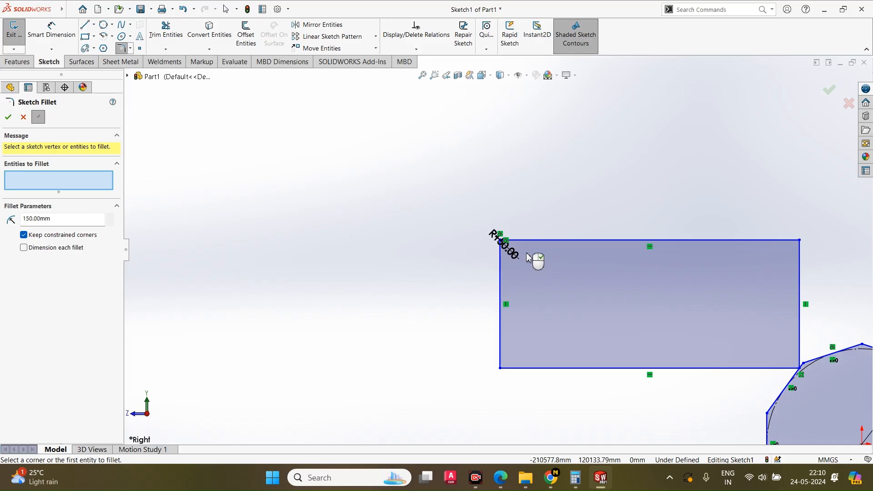
left_click_drag(514, 255, 452, 206)
scroll(518, 249, "down", 2)
scroll(518, 255, "up", 3)
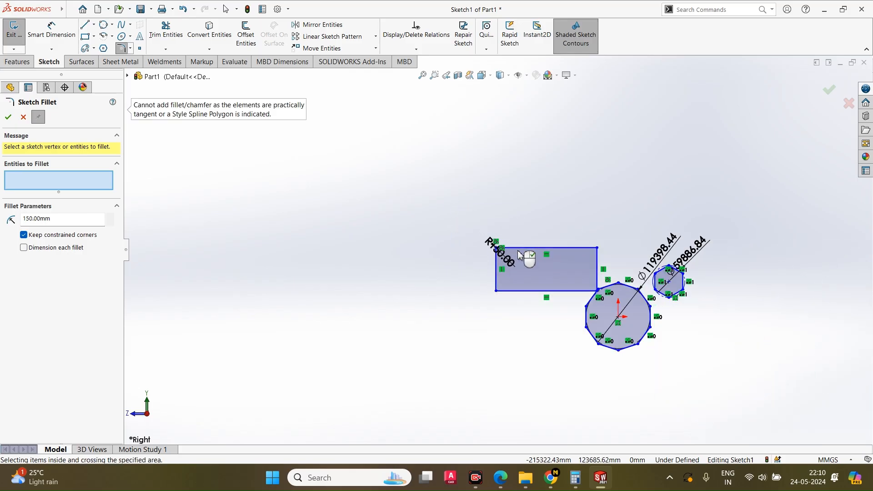
scroll(503, 252, "down", 4)
right_click(474, 219)
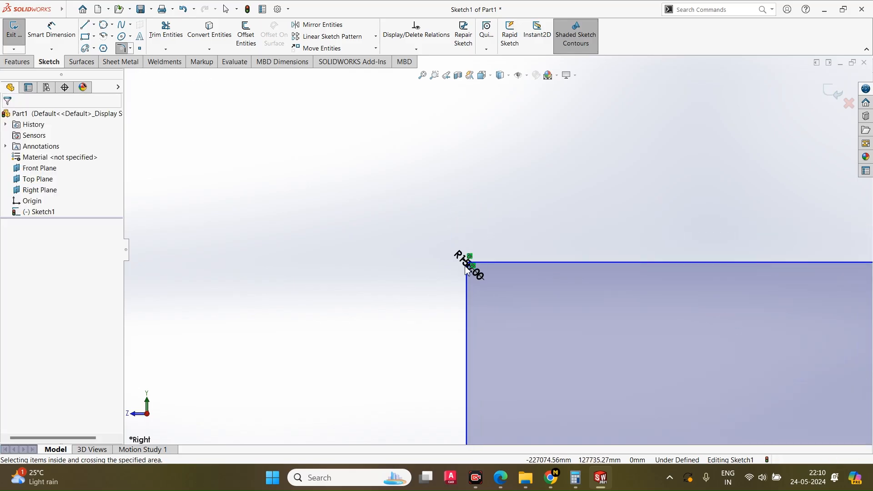
Step: Move the fillet's radius dimension outward, above and left of the rounded corner
scroll(482, 245, "down", 5)
left_click_drag(495, 190, 454, 166)
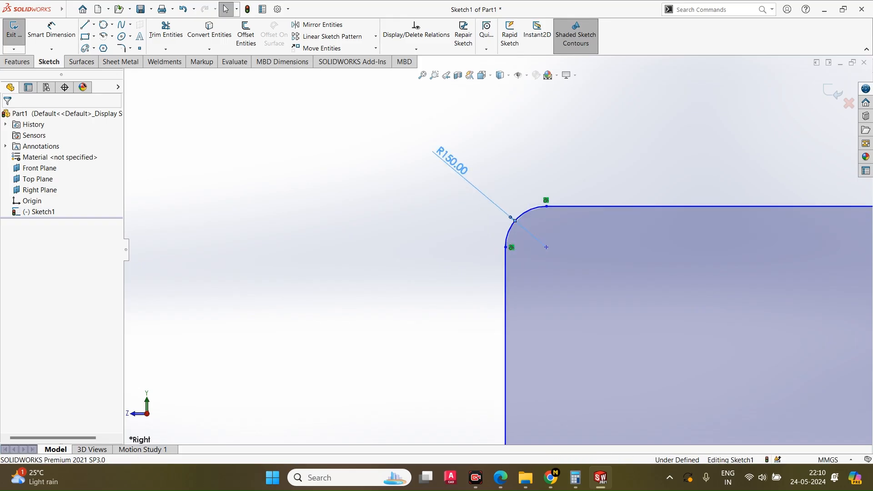
scroll(375, 238, "up", 6)
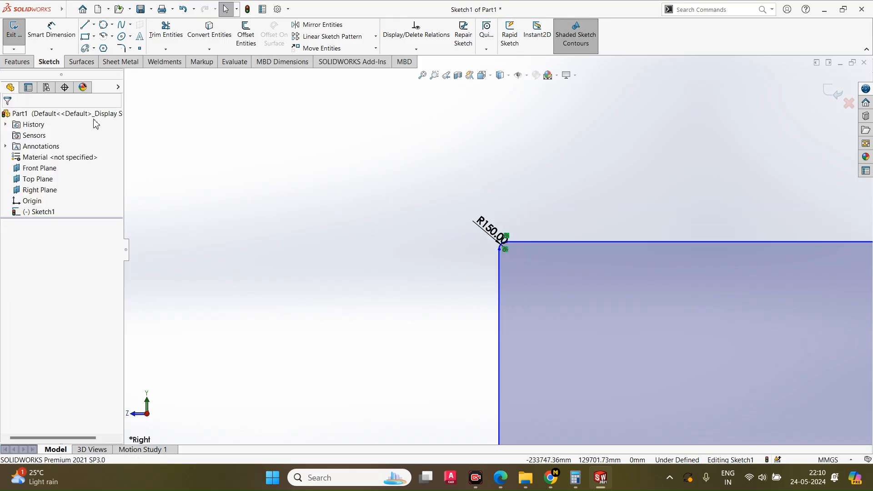
Step: Draw a small corner rectangle about 466 by 260 mm, above and left of the filleted corner
left_click(88, 36)
left_click(212, 149)
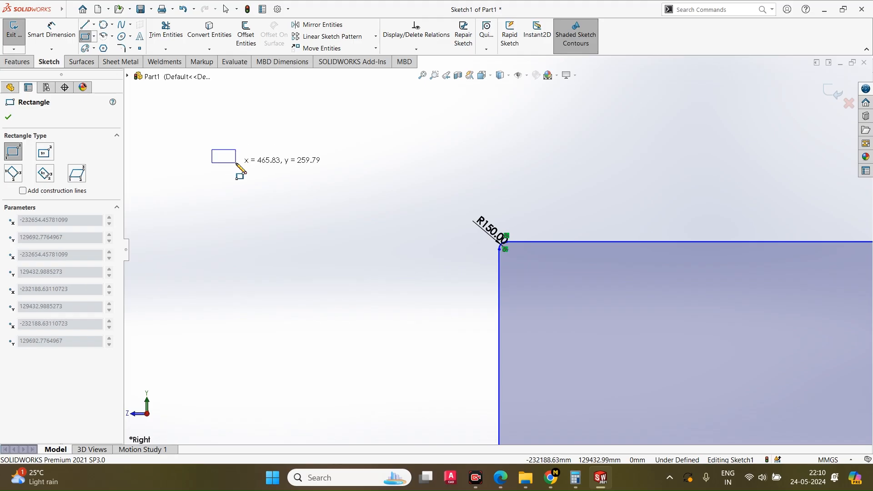
left_click(236, 163)
scroll(242, 160, "up", 5)
scroll(246, 169, "down", 10)
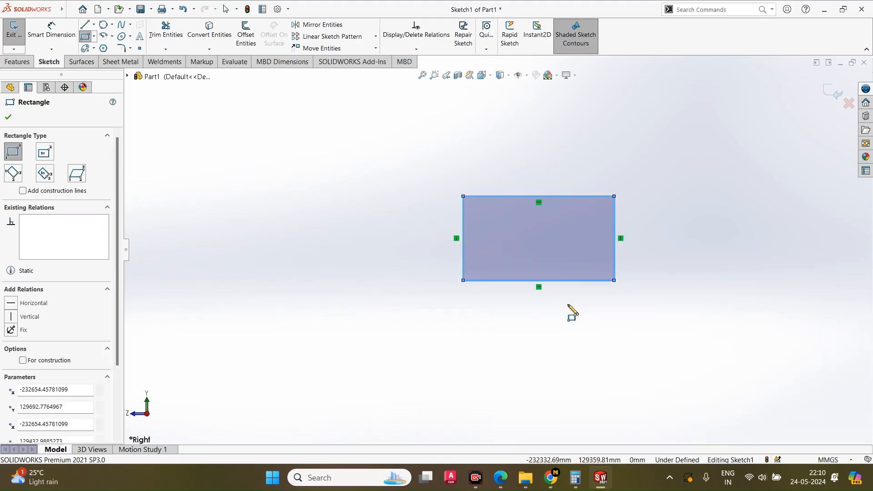
scroll(604, 293, "up", 3)
scroll(592, 129, "down", 3)
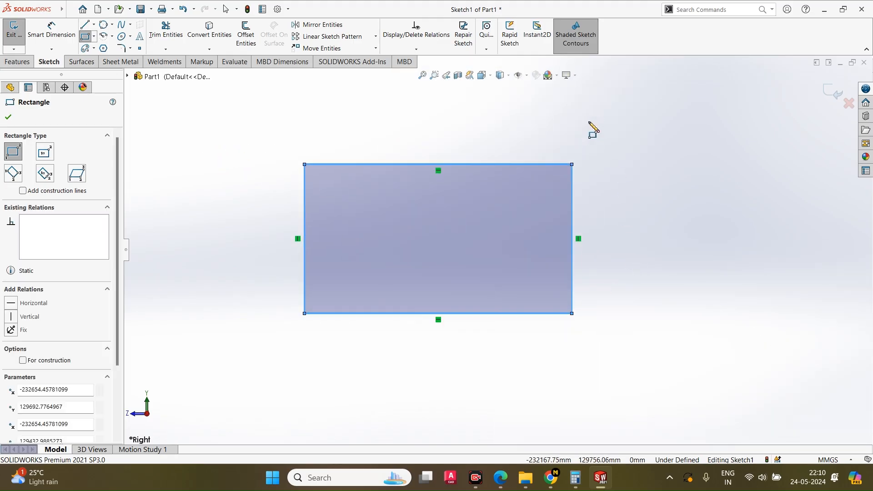
Step: Chamfer the small rectangle's lower-right corner with the Angle-distance option, using 15 mm and 35 degrees
left_click(130, 49)
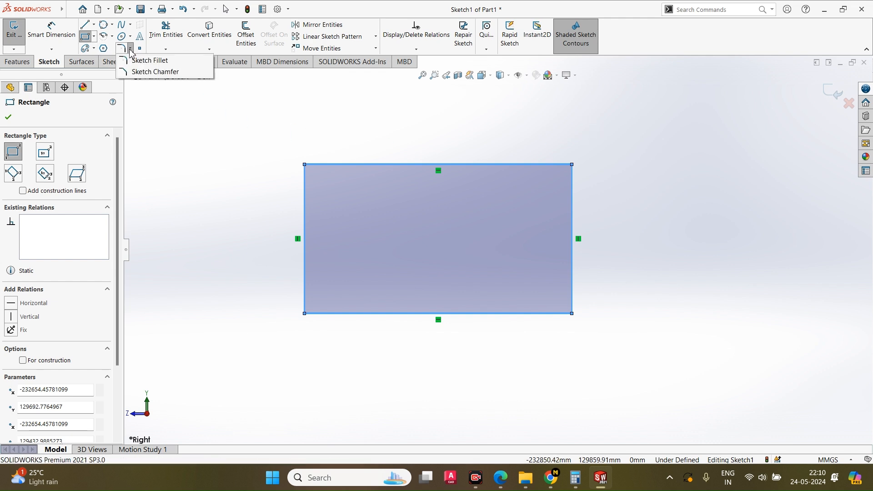
left_click(135, 72)
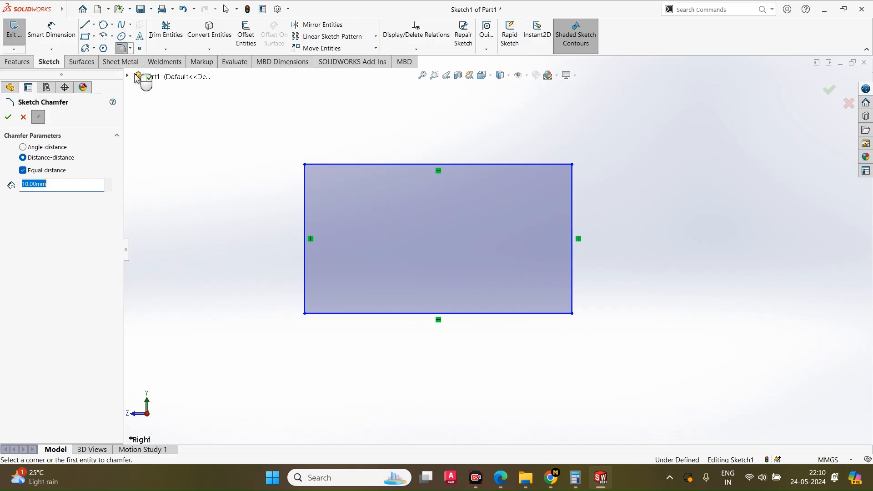
left_click(22, 147)
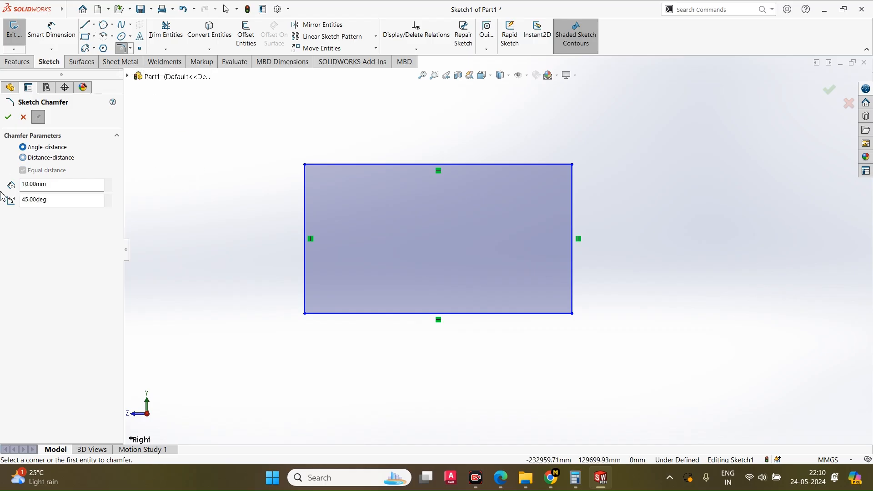
left_click(51, 158)
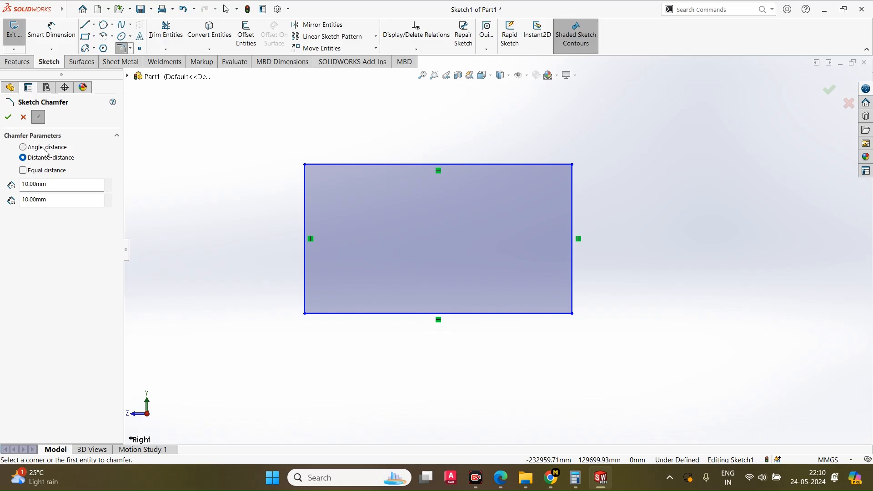
left_click(44, 149)
left_click(536, 313)
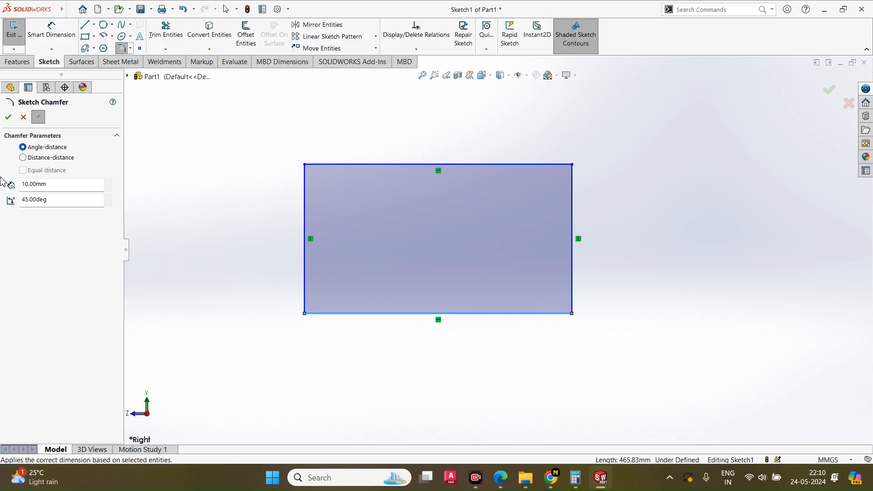
left_click(34, 184)
left_click(85, 204)
left_click(572, 292)
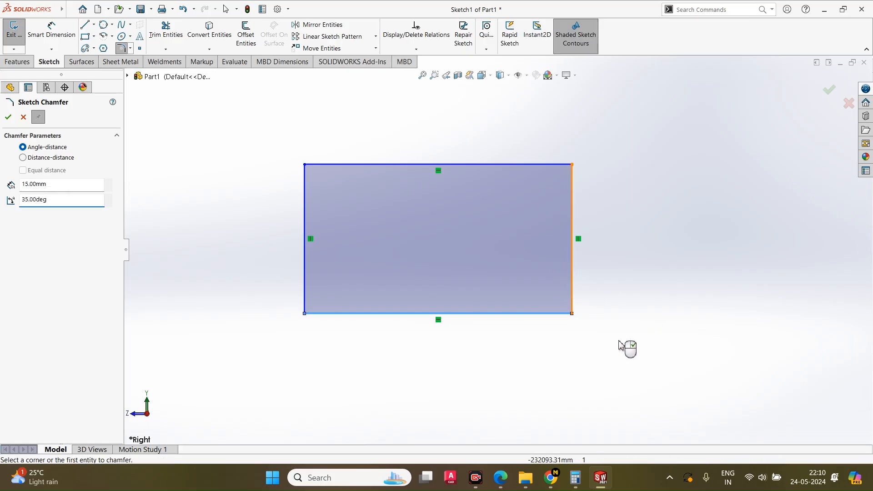
left_click(8, 117)
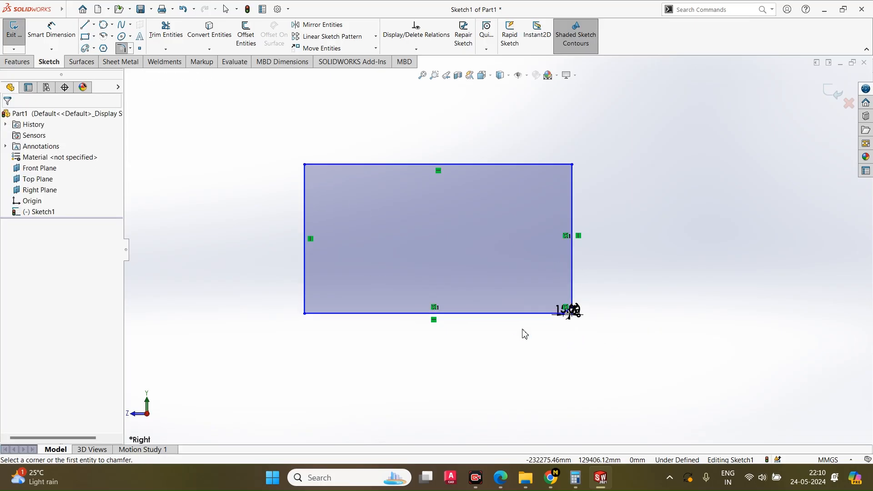
Step: Move the lower-right chamfer's length dimension below the corner and its angle dimension to the right of it
scroll(589, 312, "down", 5)
left_click_drag(561, 229, 561, 300)
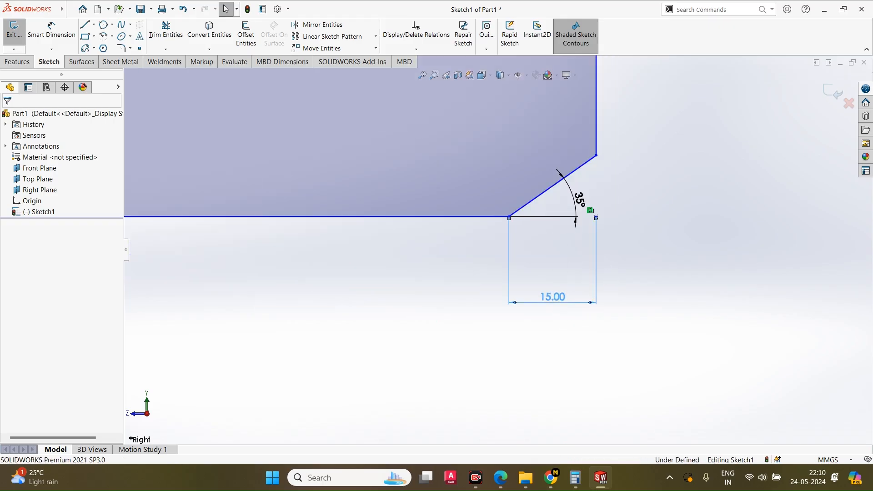
left_click_drag(580, 199, 698, 166)
left_click(668, 285)
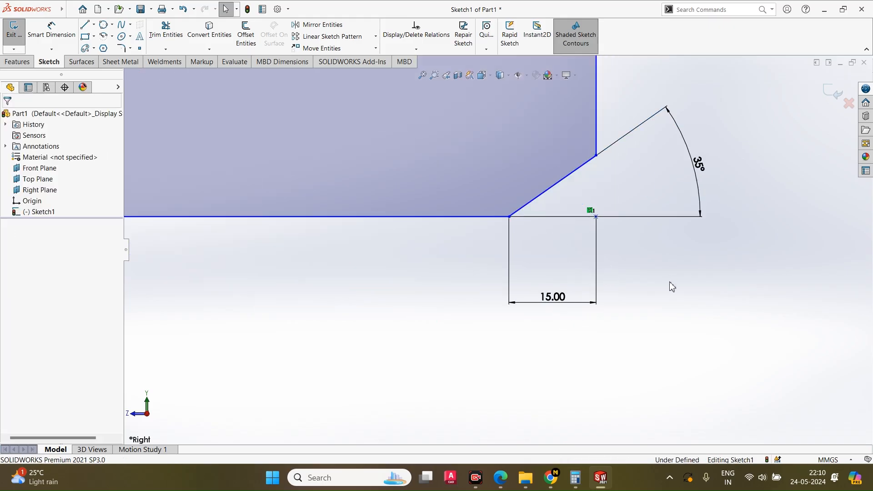
scroll(671, 285, "up", 6)
scroll(206, 195, "down", 2)
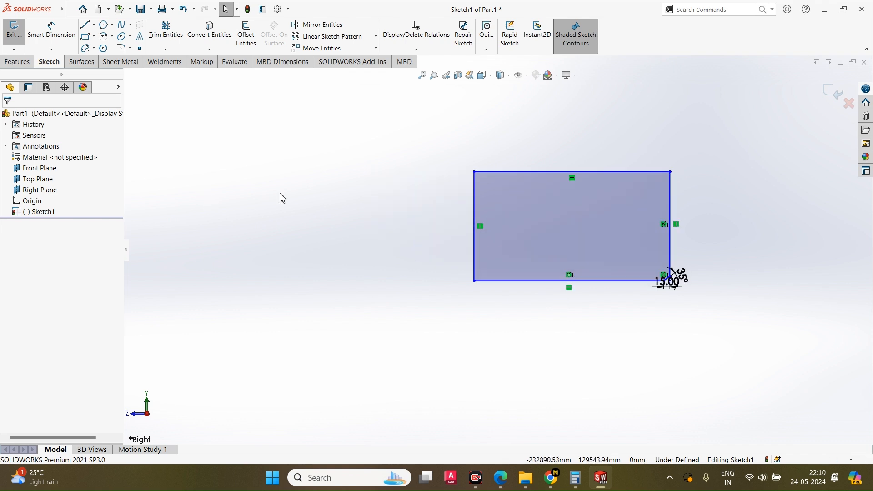
Step: Chamfer the small rectangle's lower-left corner with unequal Distance-distance values of 10 mm and 15 mm
left_click(131, 49)
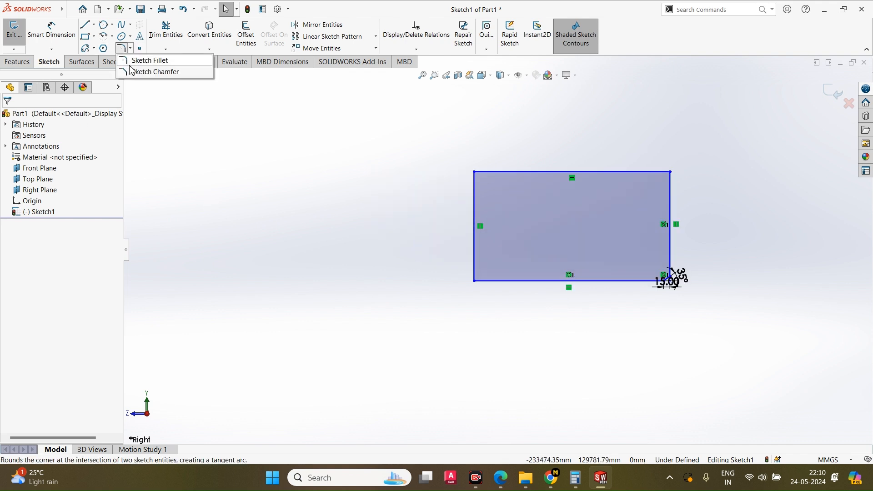
left_click(145, 72)
left_click(57, 182)
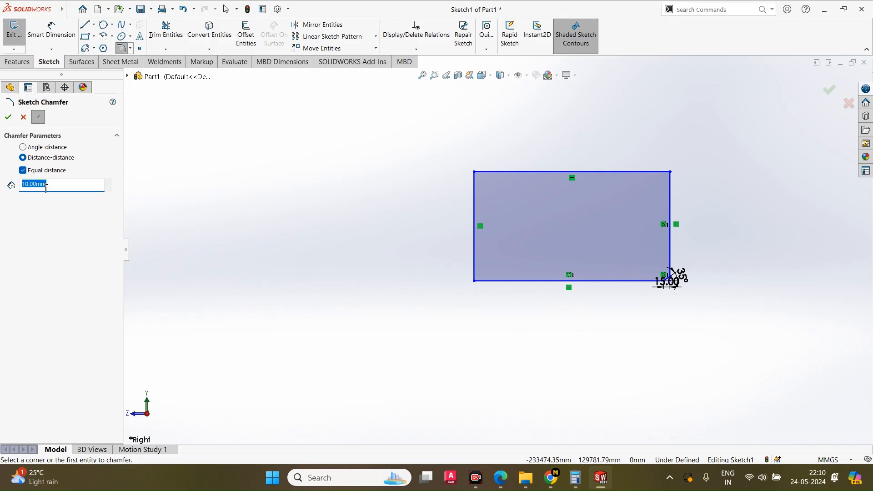
left_click(23, 171)
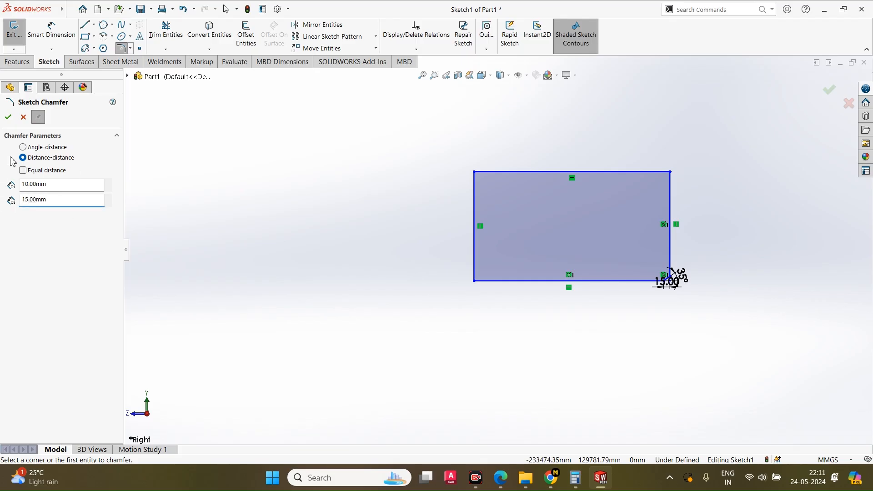
left_click(474, 257)
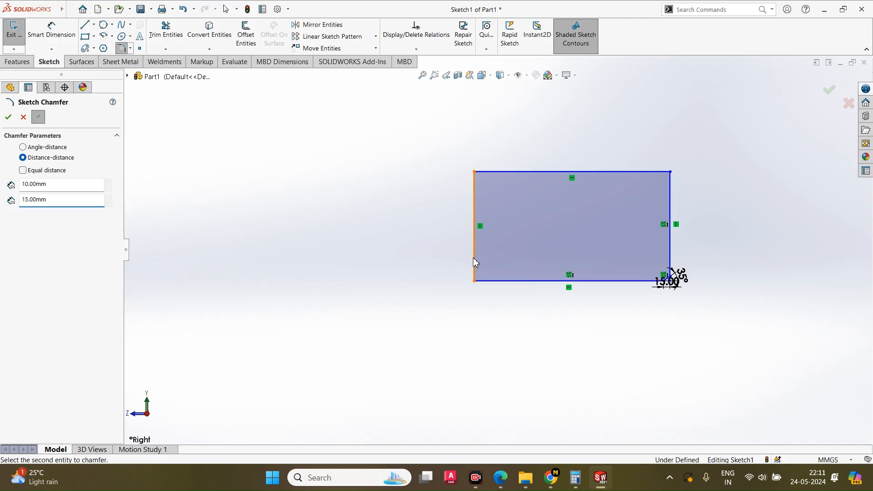
left_click(492, 280)
scroll(455, 284, "down", 5)
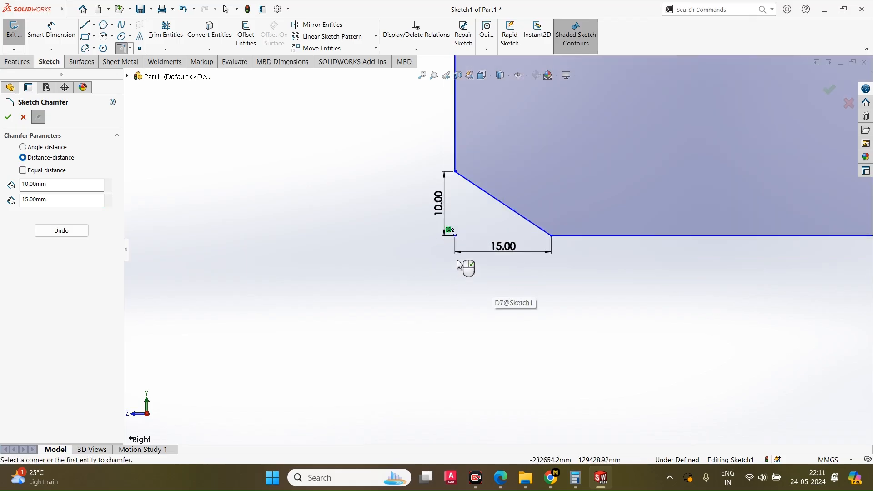
Step: Move the lower-left chamfer's two distance dimensions away from the corner and finish the Sketch Chamfer command
left_click_drag(444, 205, 362, 209)
left_click(523, 255)
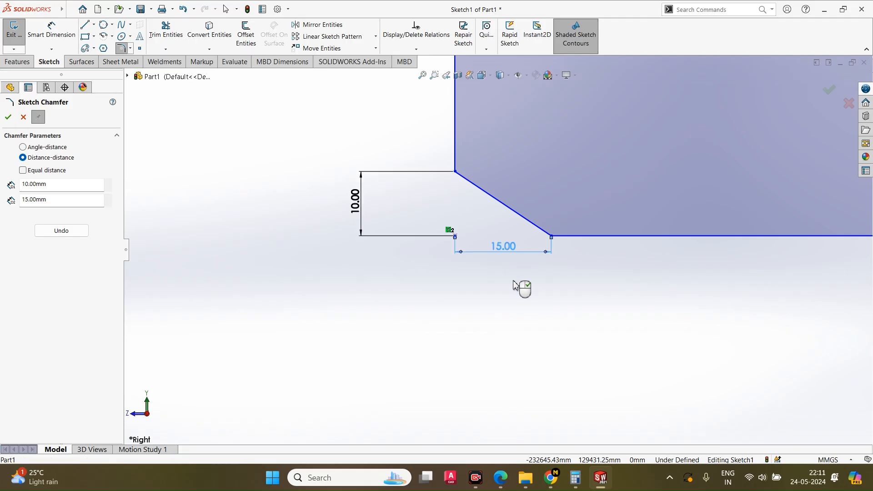
left_click_drag(523, 251, 528, 336)
left_click(9, 118)
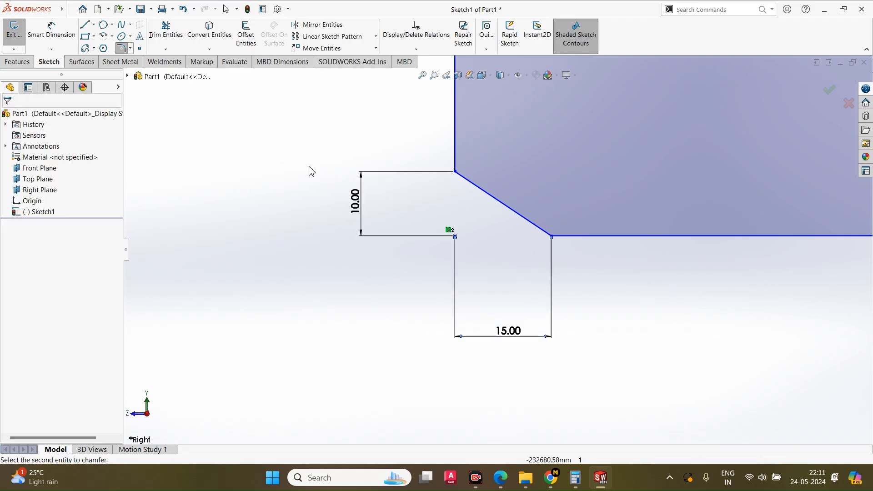
key("z")
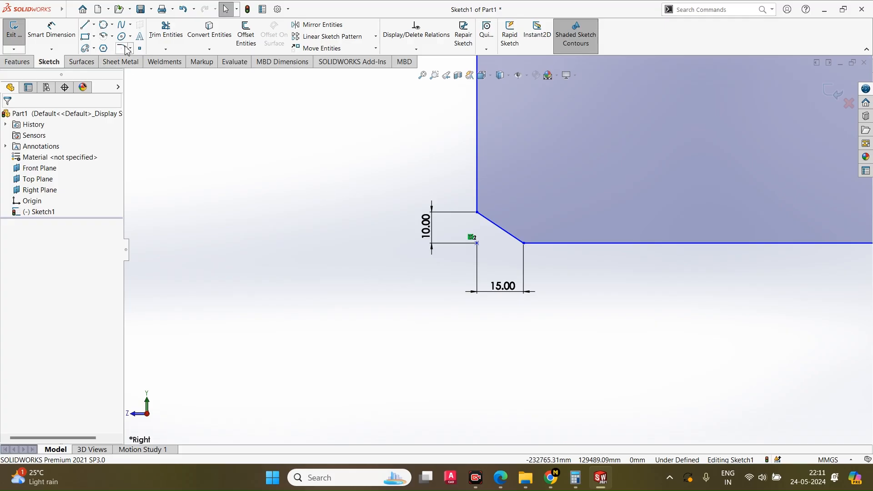
Step: Place four scattered sketch points to the left of the small rectangle's lower-left chamfer
left_click(140, 48)
left_click(203, 172)
left_click(279, 243)
left_click(212, 224)
left_click(306, 197)
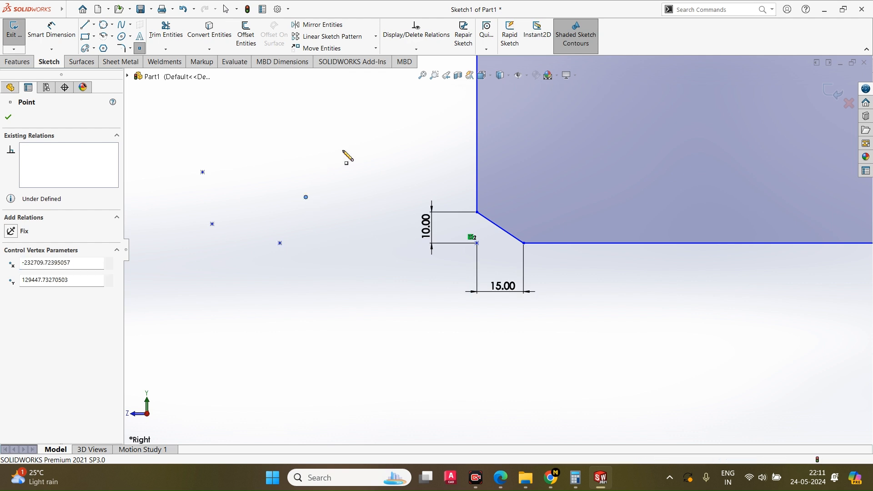
Step: Place seven more scattered sketch points around the outside of the rectangle's lower-left chamfer, continuing from its left side to below it
left_click(322, 154)
left_click(366, 150)
left_click(383, 240)
left_click(376, 289)
left_click(416, 356)
left_click(535, 378)
left_click(592, 356)
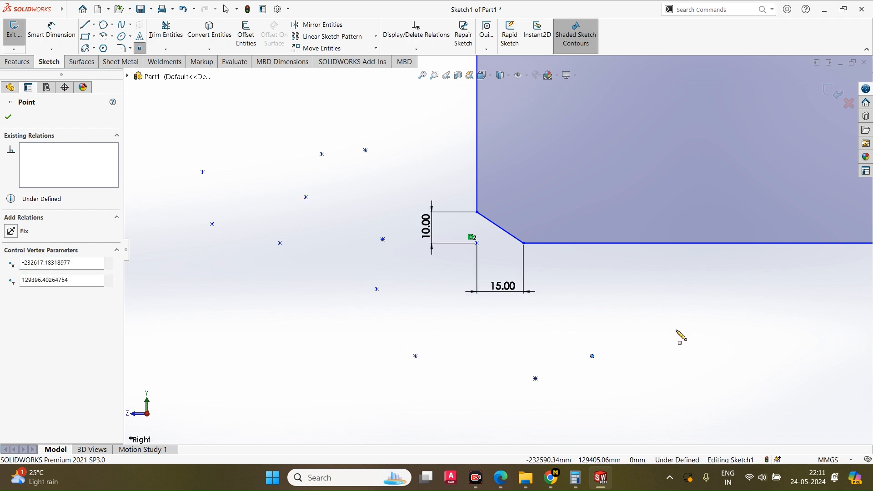
key("Escape")
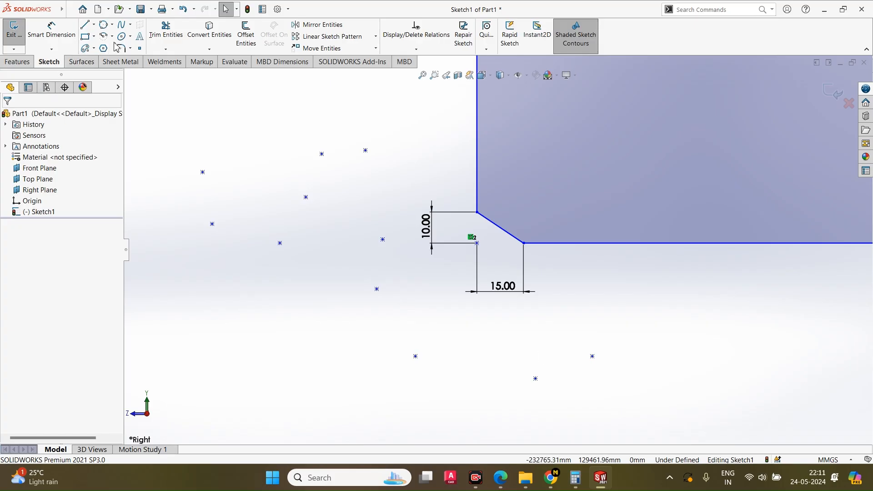
Step: Sketch a wavy open spline from above the leftmost points, across the rectangle's lower-left area, ending below the rectangle
left_click(130, 24)
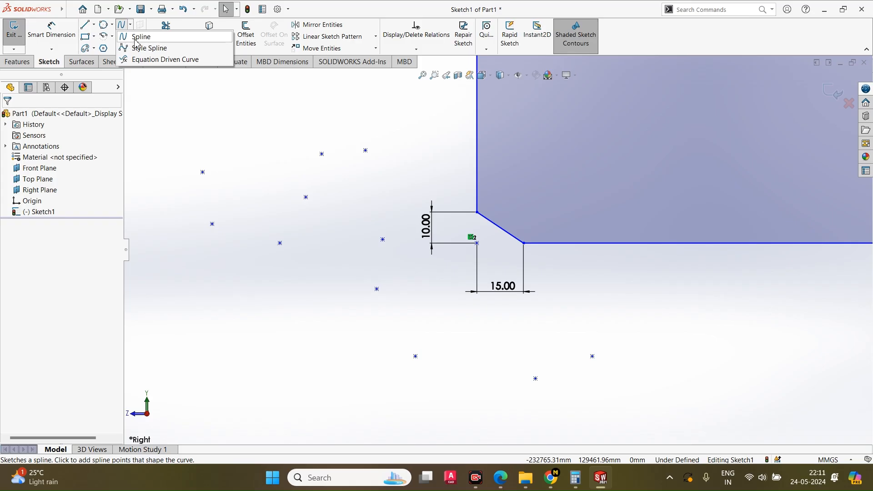
left_click(135, 40)
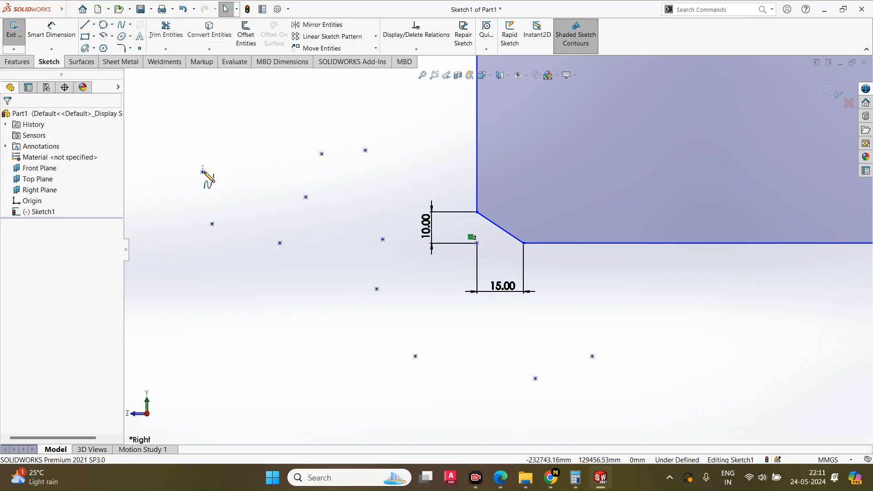
left_click(207, 131)
left_click(220, 144)
left_click(245, 168)
left_click(275, 146)
left_click(309, 107)
left_click(331, 107)
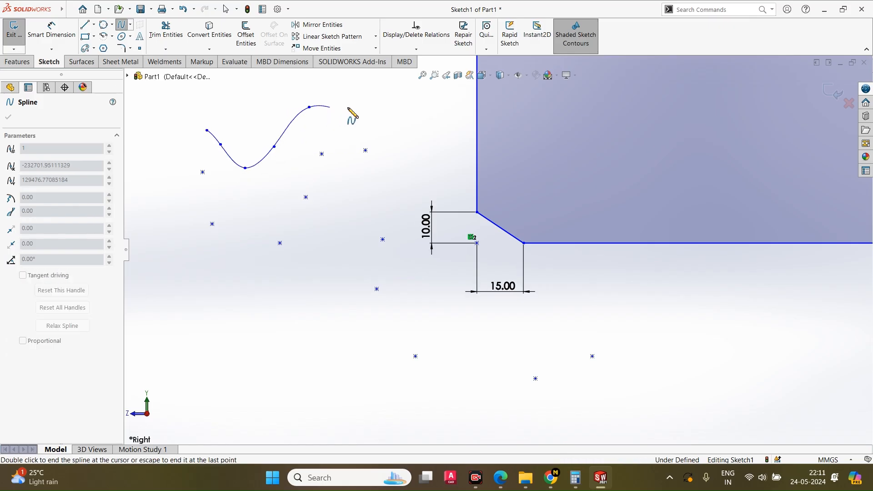
left_click(365, 109)
left_click(388, 105)
left_click(416, 100)
left_click(440, 123)
left_click(483, 137)
left_click(525, 123)
left_click(614, 202)
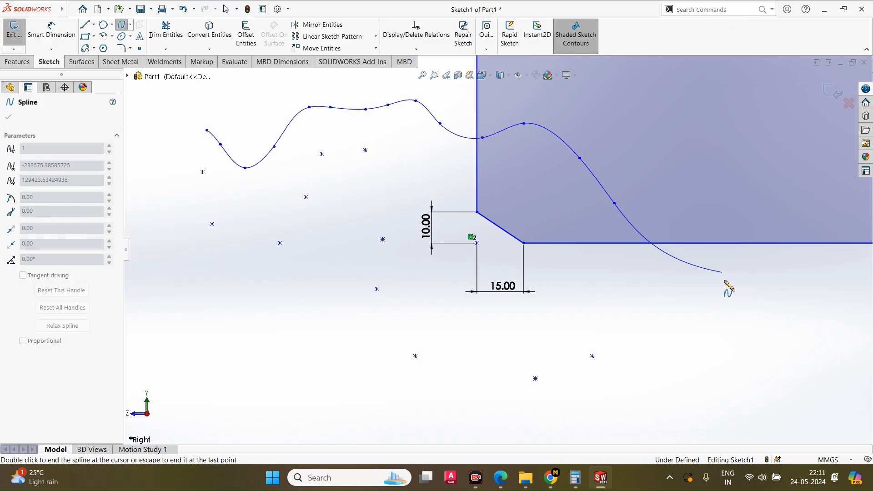
left_click(723, 273)
left_click(726, 316)
left_click(734, 395)
left_click(722, 398)
left_click(686, 413)
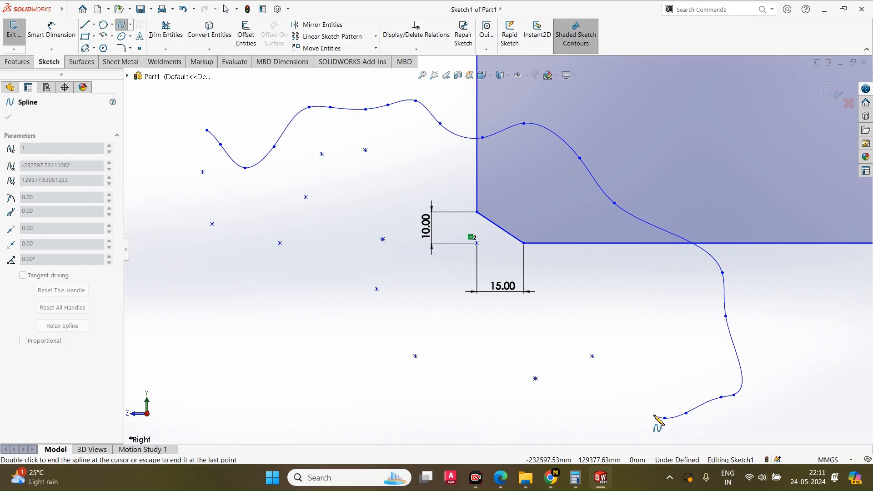
double_click(665, 418)
key("Escape")
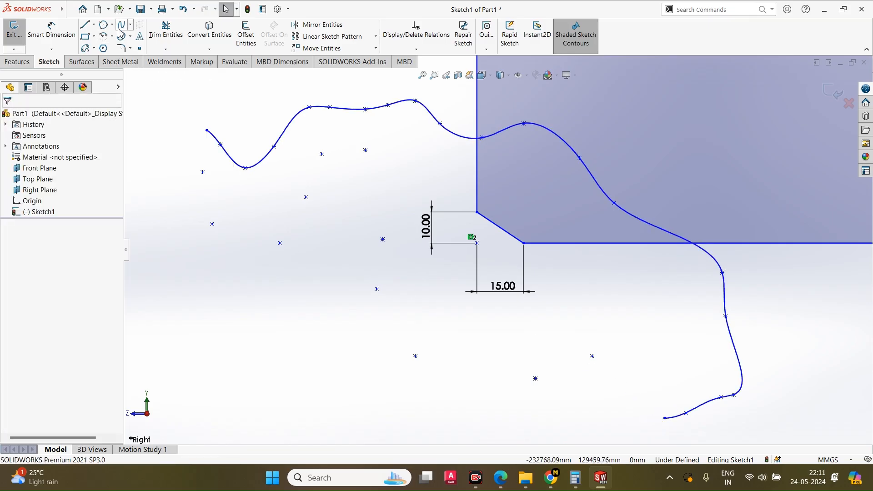
Step: Sketch a second spline through the six existing points to the left of the rectangle and end it at the sixth
left_click(121, 26)
left_click(203, 172)
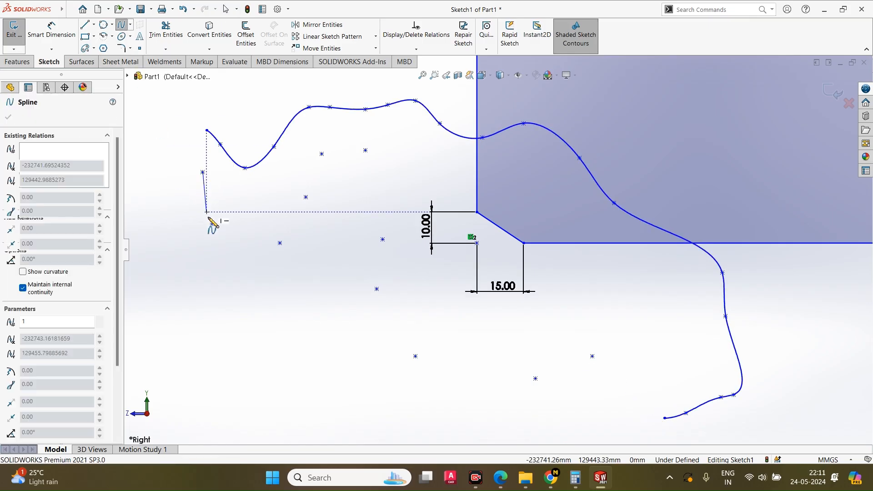
left_click(212, 224)
left_click(281, 243)
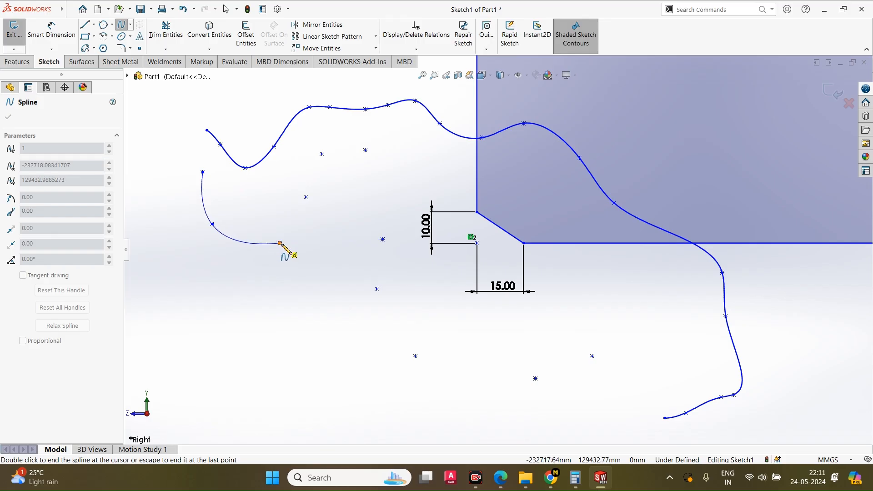
left_click(306, 197)
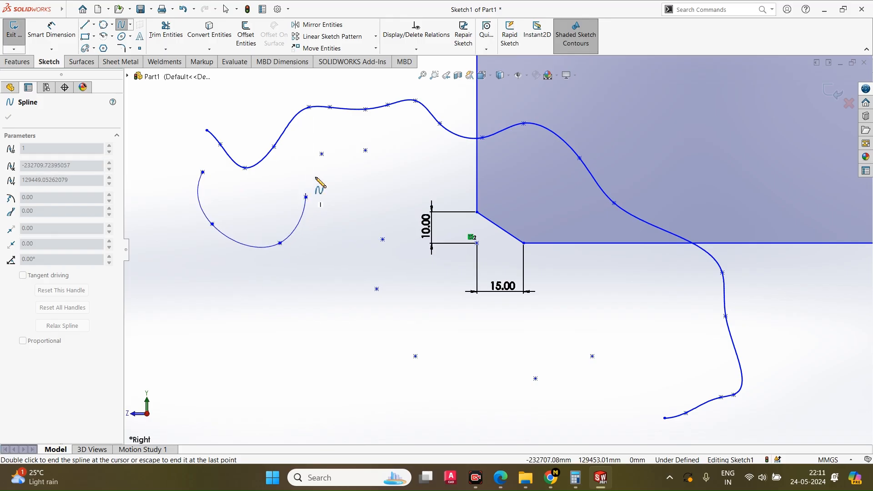
left_click(322, 154)
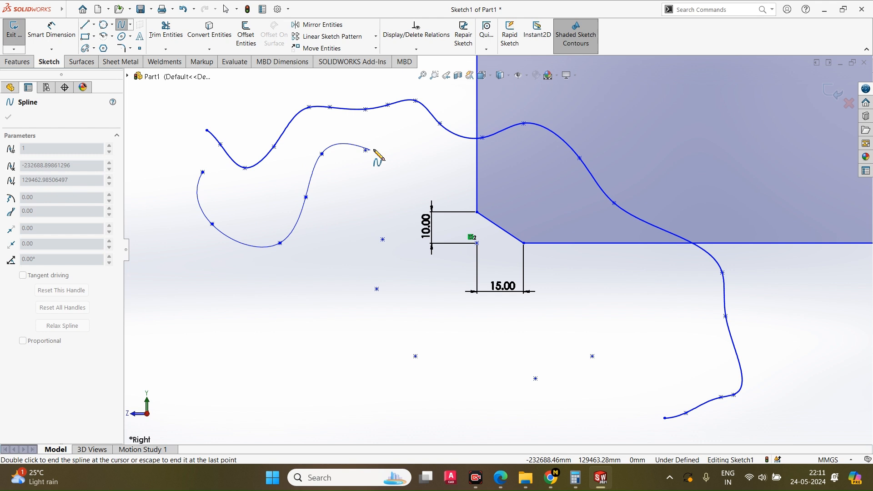
key("Escape")
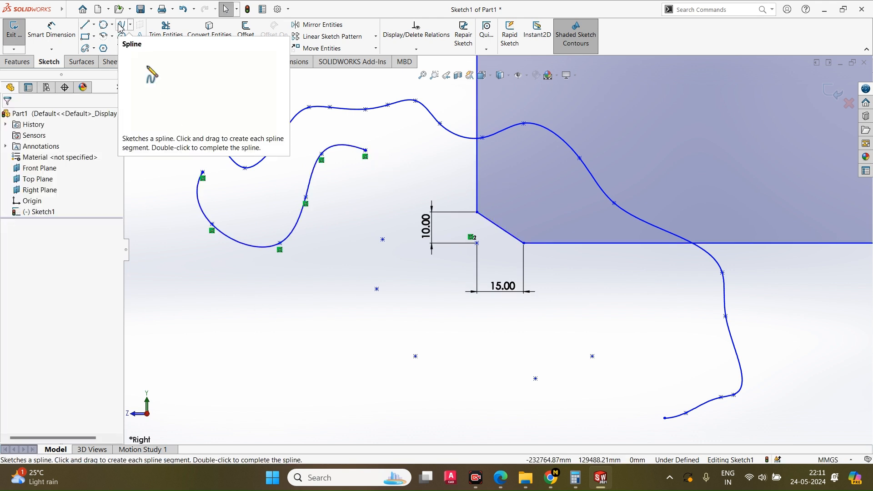
Step: Delete the chamfered rectangle together with its dimensions, the scattered points and both splines
scroll(525, 182, "up", 6)
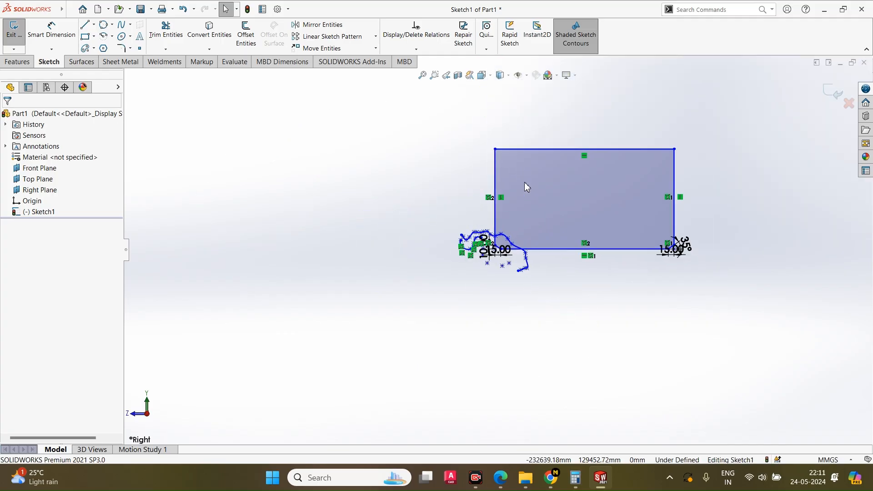
left_click_drag(378, 100, 734, 354)
key("Delete")
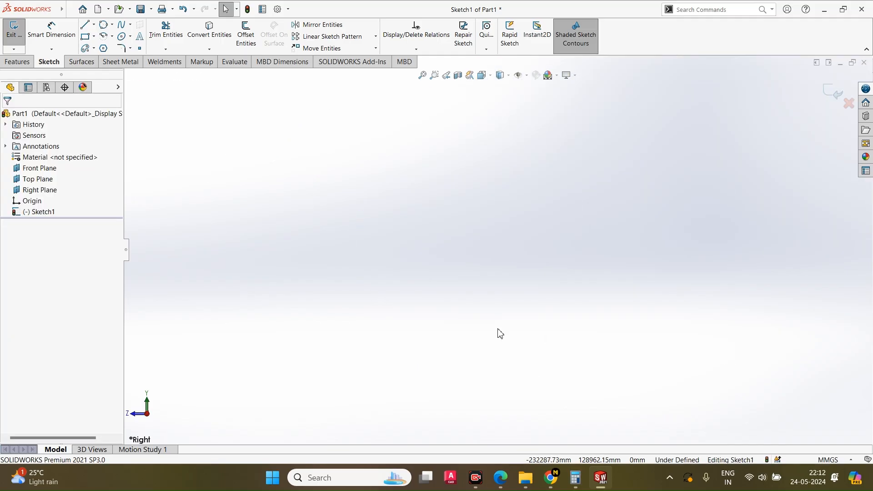
Step: Sketch a horizontal ellipse in the cleared area with a major radius of about 1185 mm and a minor radius of about 511 mm
left_click(131, 36)
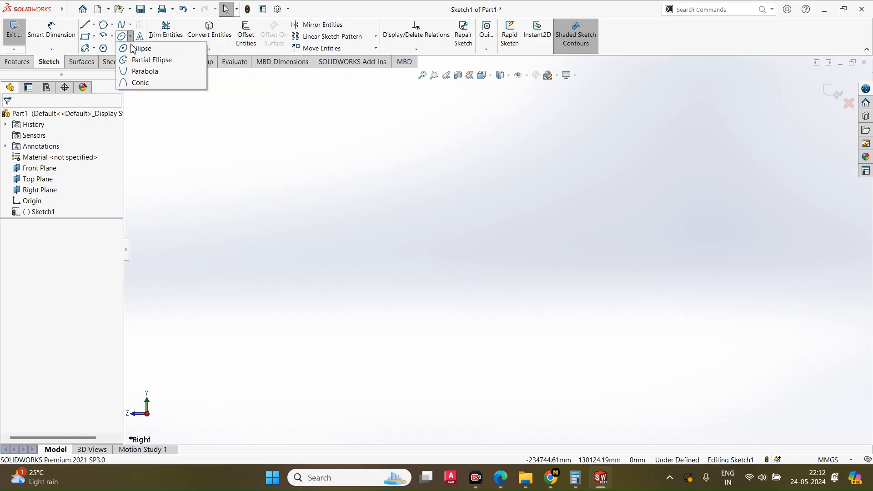
left_click(137, 49)
left_click(430, 245)
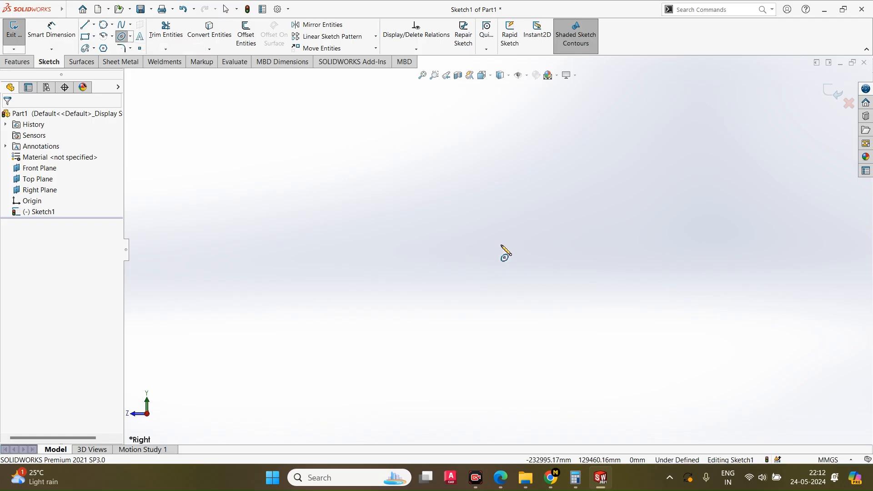
left_click(641, 245)
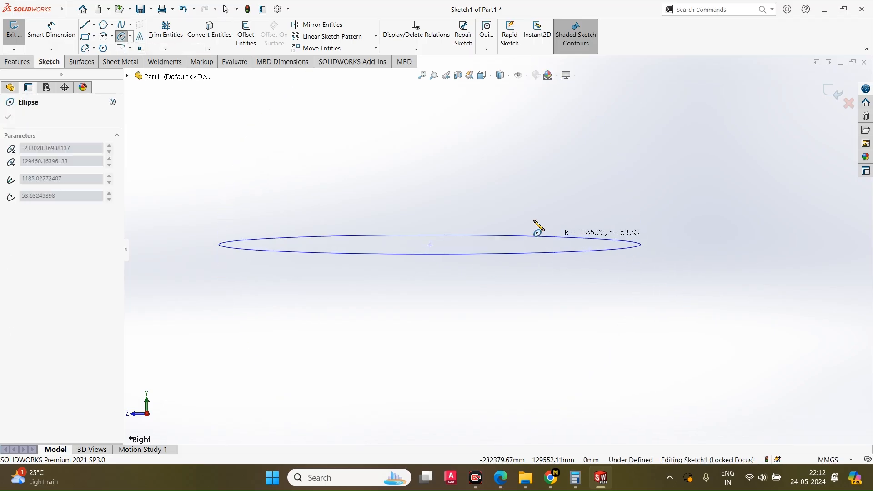
left_click(493, 158)
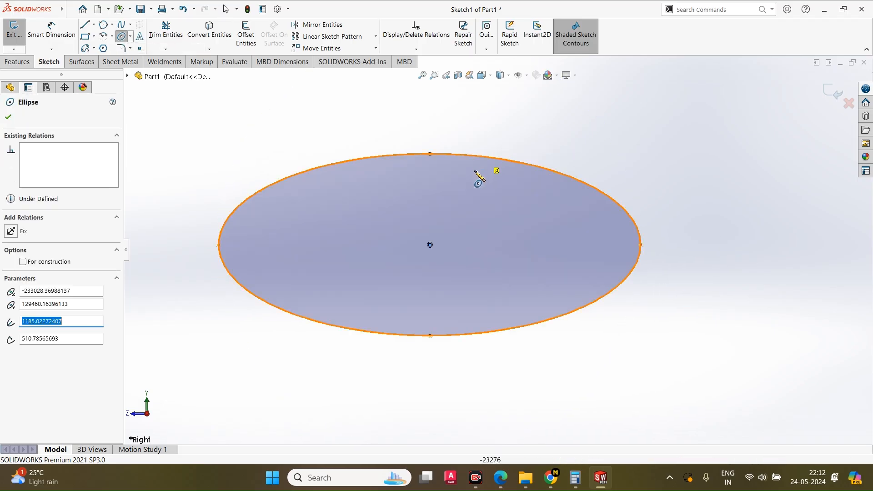
Step: Dimension the ellipse's full width below it and its full height to its right, accepting both values as drawn
left_click(51, 28)
left_click(219, 245)
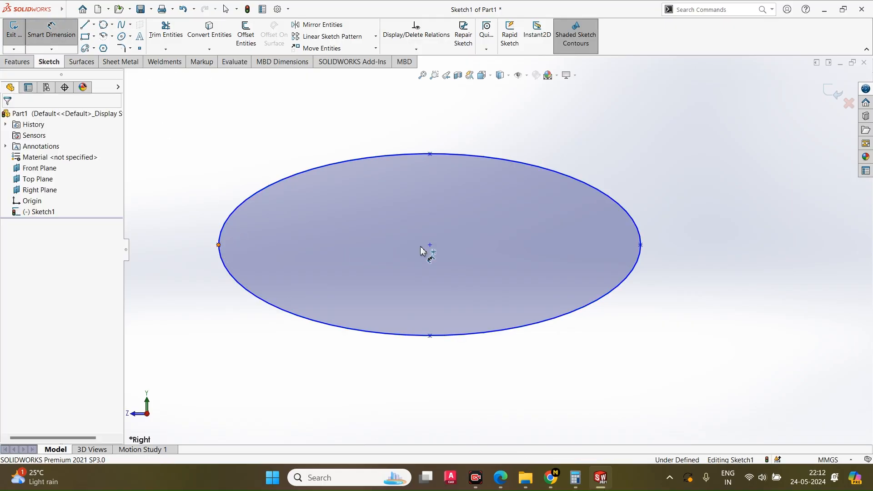
left_click(641, 246)
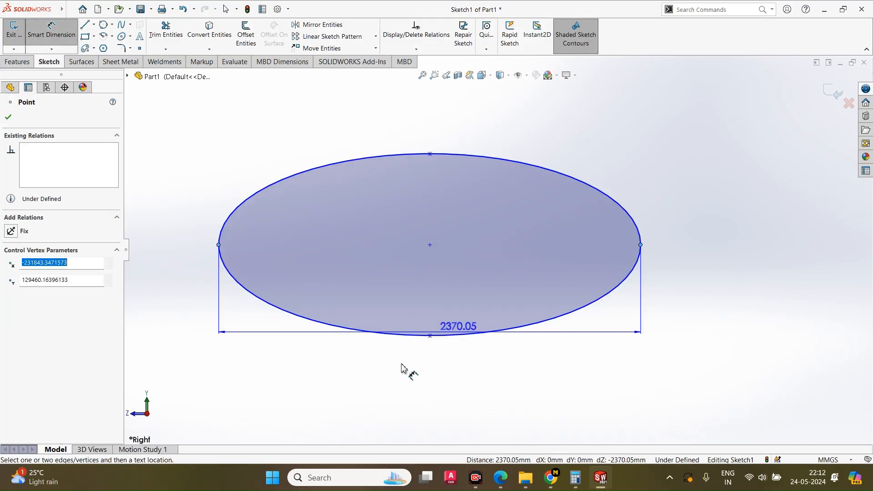
left_click(440, 372)
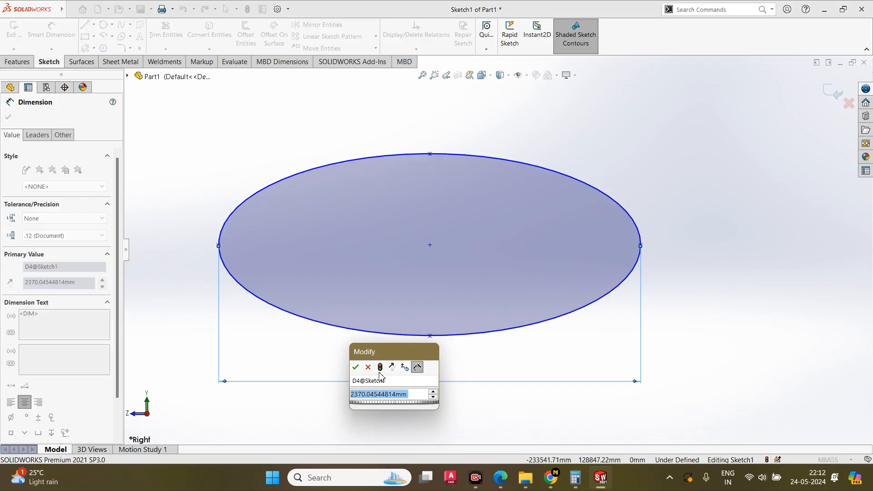
left_click(356, 367)
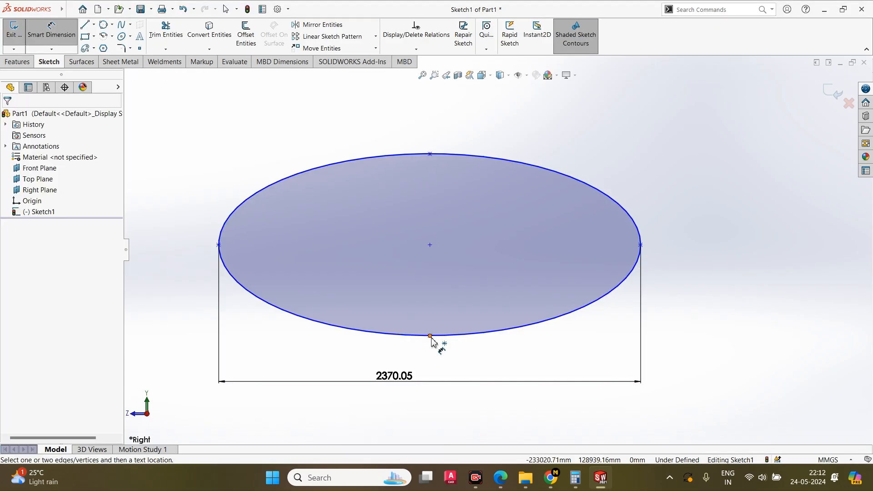
left_click(431, 336)
left_click(430, 155)
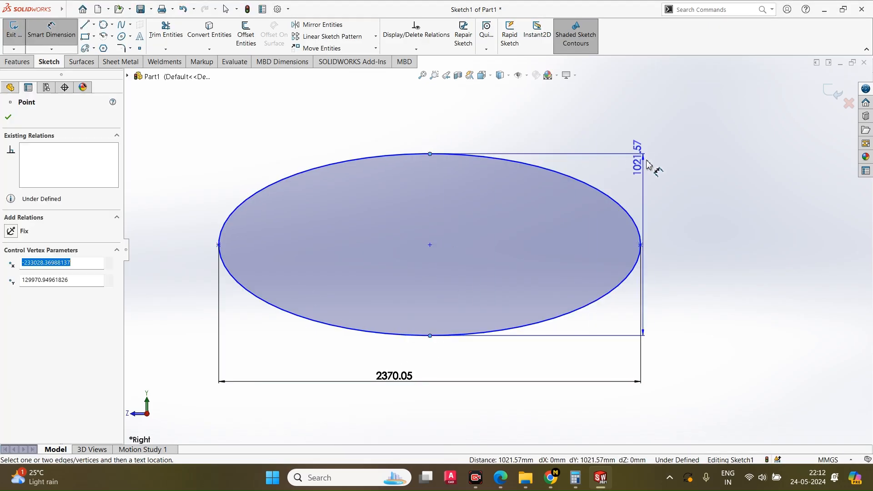
left_click(655, 170)
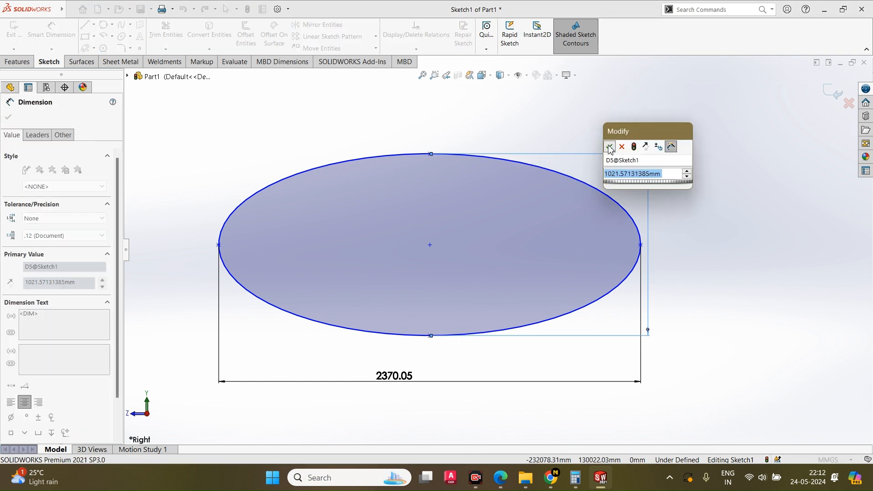
left_click(609, 147)
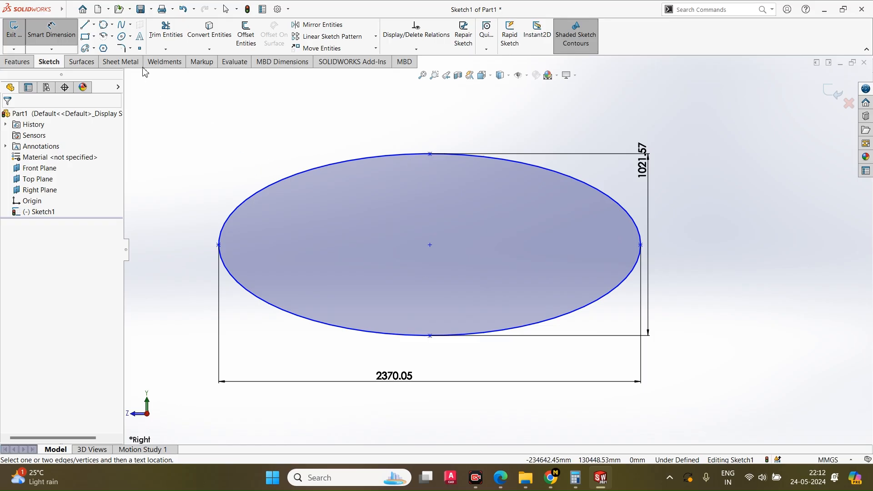
Step: Sketch a partial ellipse above the ellipse's left half, open at the top, with radii of about 615 mm and 135 mm
left_click(130, 36)
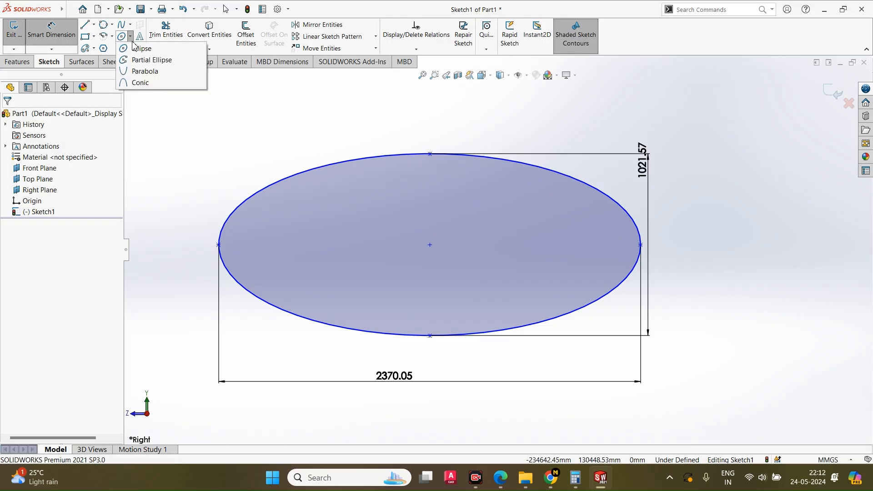
left_click(136, 65)
left_click(258, 141)
left_click(368, 142)
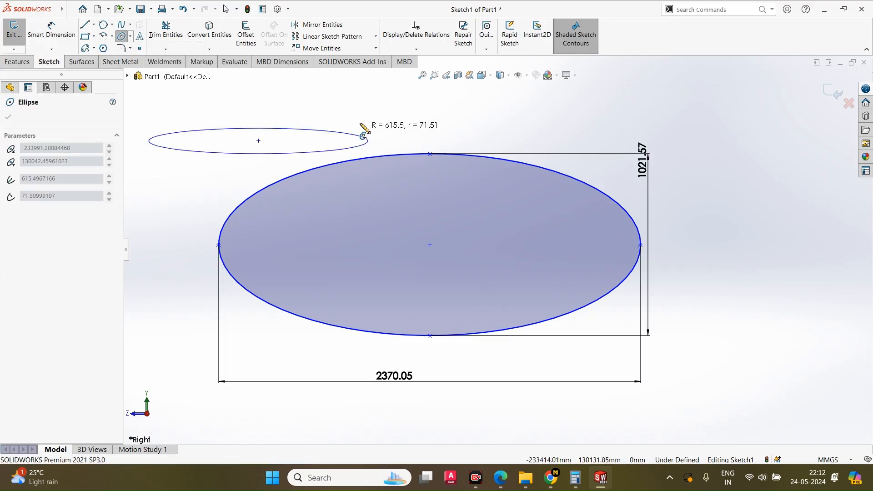
left_click(345, 118)
left_click(210, 120)
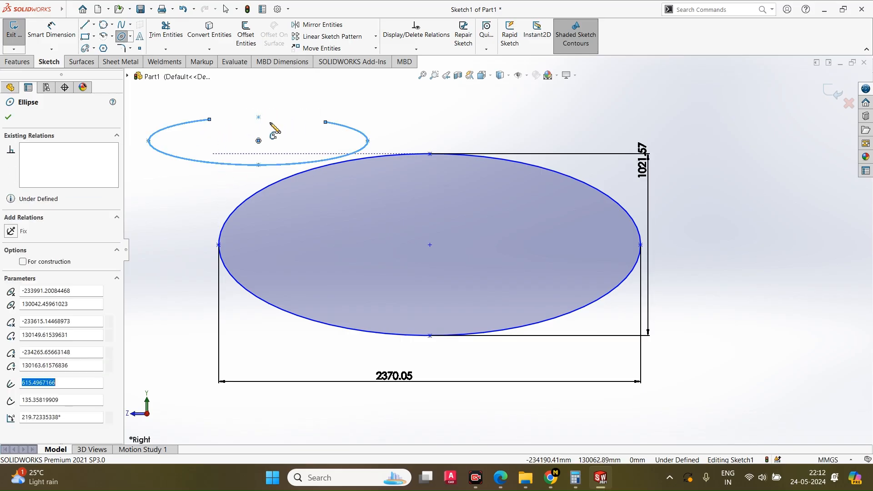
Step: Sketch a second partial ellipse to the right of the first, with radii of about 709 mm and 87 mm
left_click(454, 117)
left_click(581, 117)
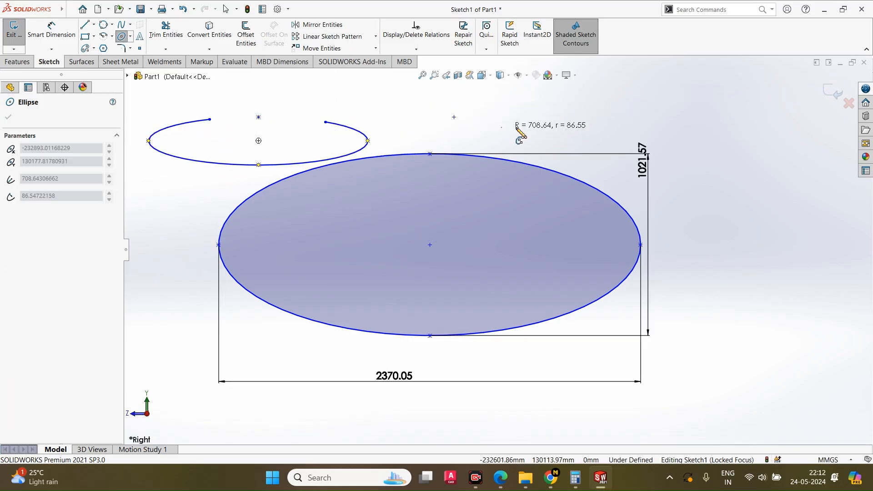
left_click(516, 128)
left_click(387, 109)
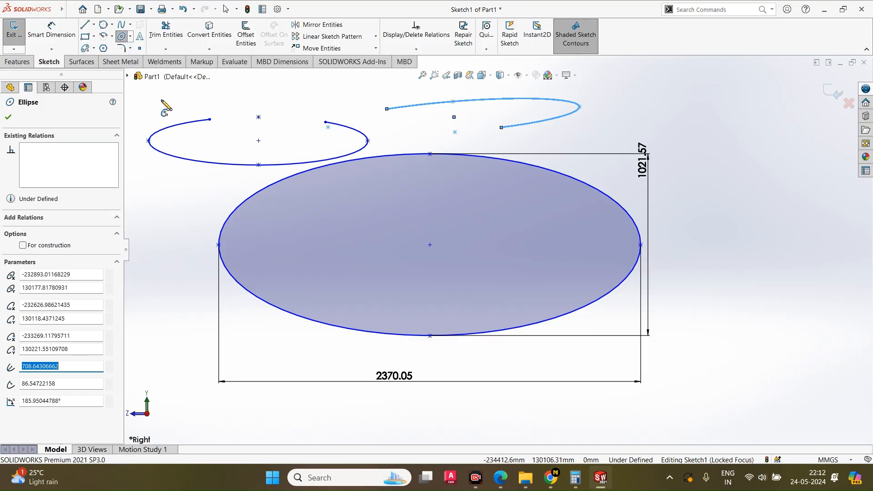
Step: Sketch a parabola with its focus right of the large ellipse, running from outside the ellipse to its upper-right edge
left_click(131, 36)
left_click(142, 72)
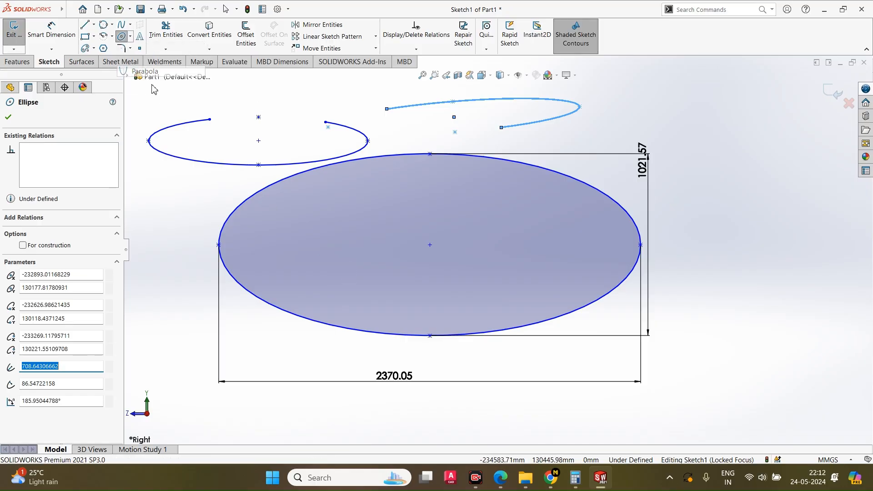
left_click(704, 157)
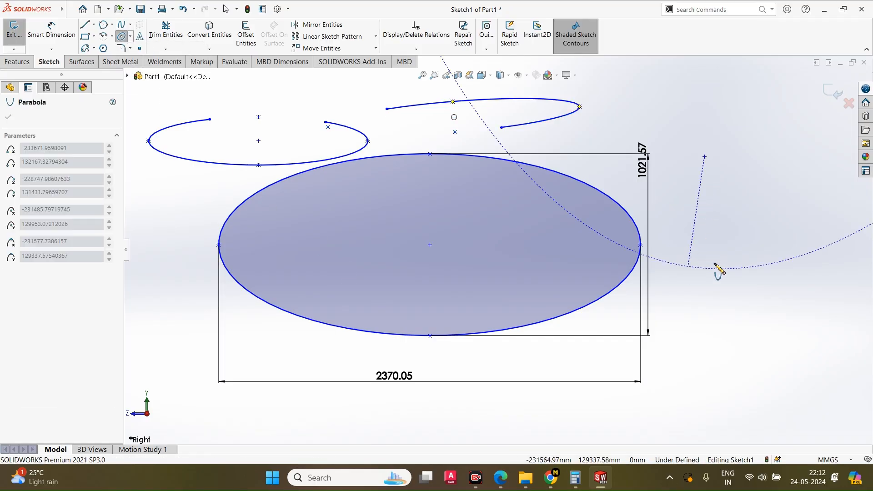
left_click(816, 250)
left_click(516, 161)
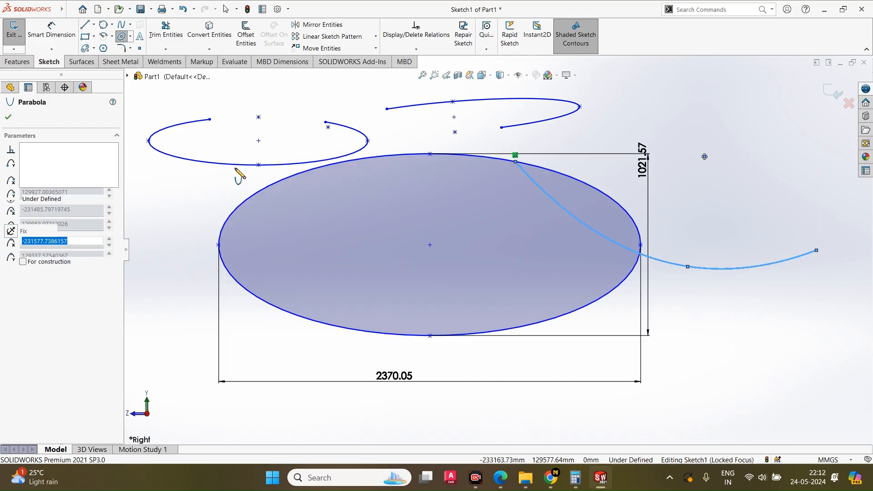
Step: Sketch a conic in the empty area right of the ellipse and parabola, bulging to the right
left_click(130, 36)
left_click(136, 90)
scroll(496, 248, "up", 5)
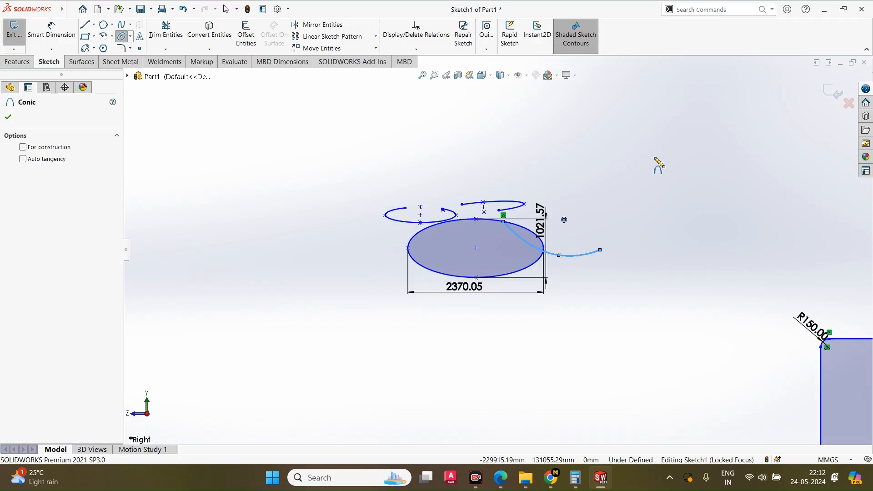
left_click(654, 158)
left_click(640, 237)
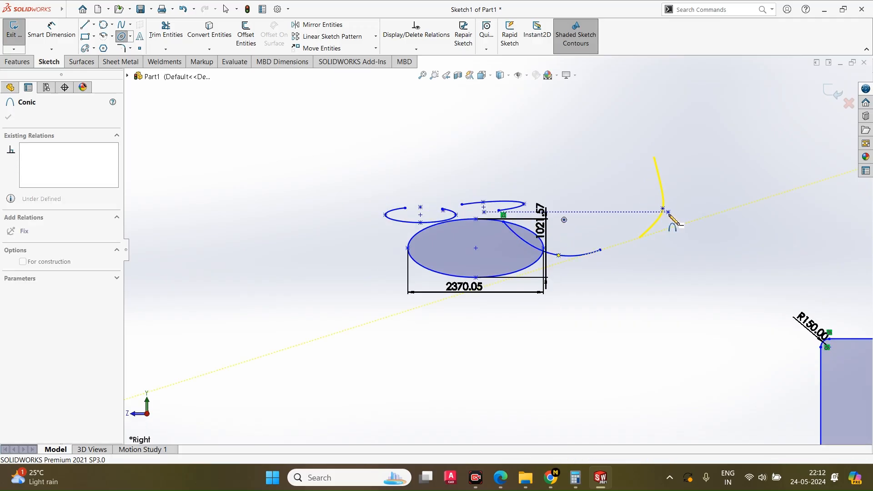
left_click(669, 213)
left_click(739, 148)
Step: Sketch a second conic farther right of the first, with its vertex up and to the right
left_click(738, 214)
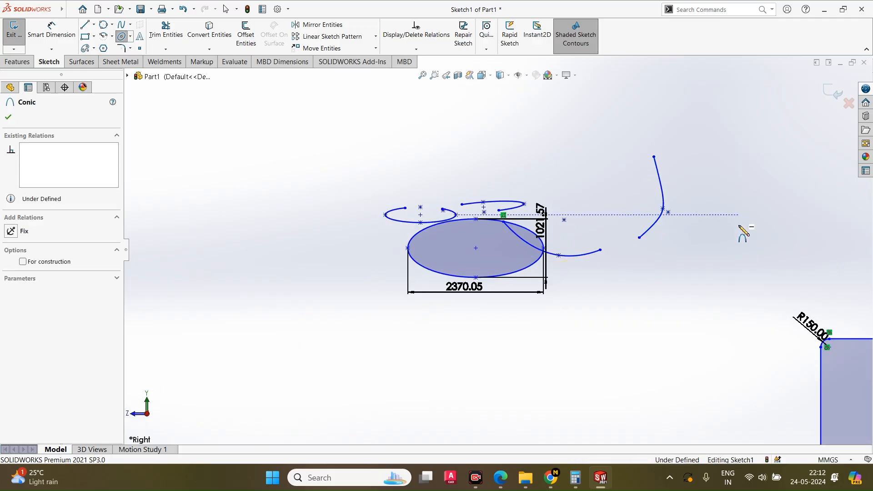
left_click(784, 296)
left_click(798, 196)
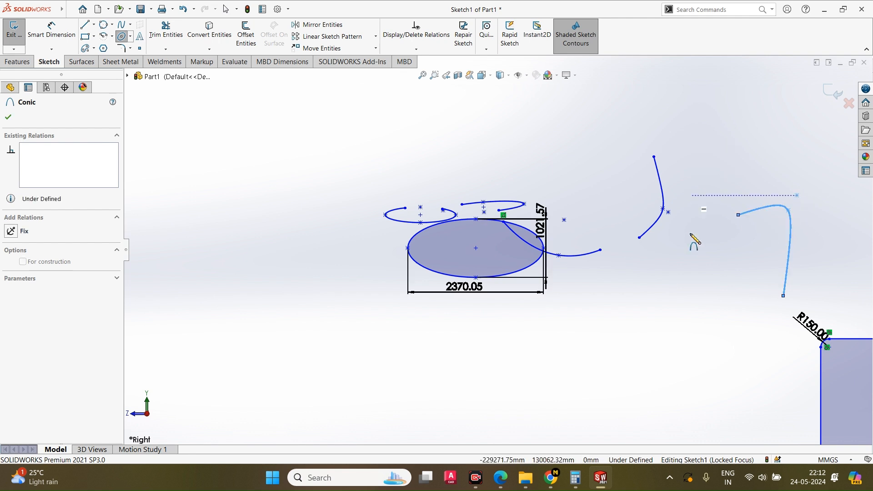
left_click(681, 298)
Step: Sketch a third conic between the first two, running from below up to above them, and finish the Conic tool
left_click(678, 290)
left_click(729, 165)
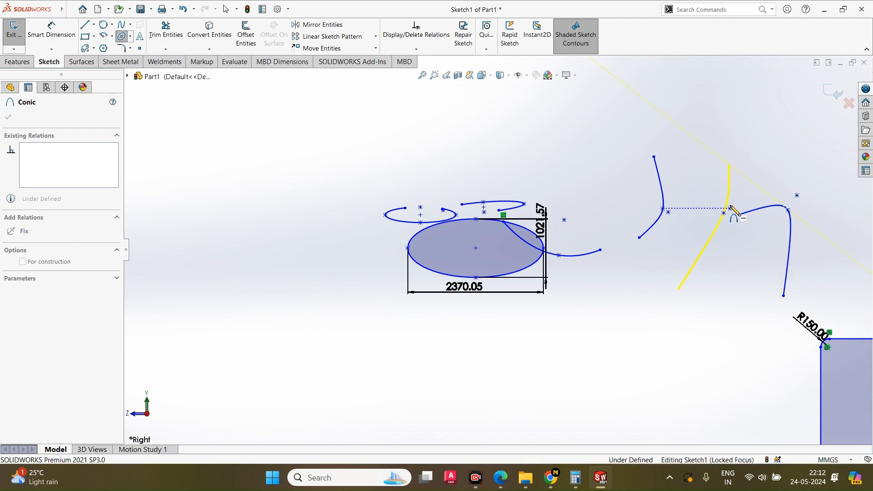
left_click(731, 208)
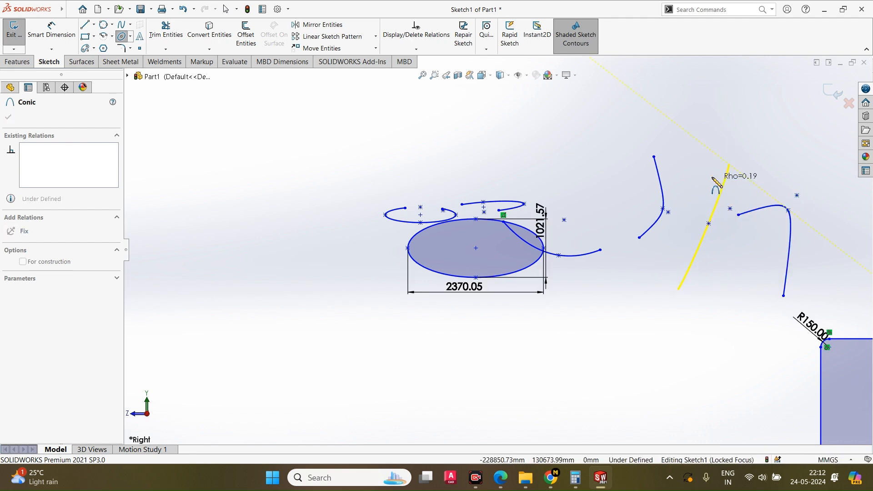
left_click(733, 249)
key("Escape")
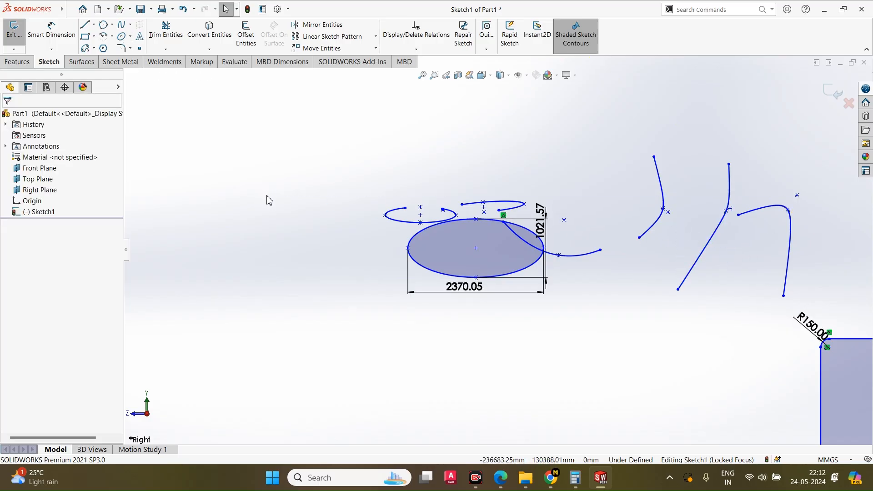
Step: Delete the ellipse, its dimensions, the partial ellipses, the parabola and the three conics together
scroll(263, 197, "up", 5)
mouse_move(232, 134)
left_mouse_down()
mouse_move(378, 253)
mouse_move(706, 403)
mouse_move(824, 434)
left_mouse_up()
key("Delete")
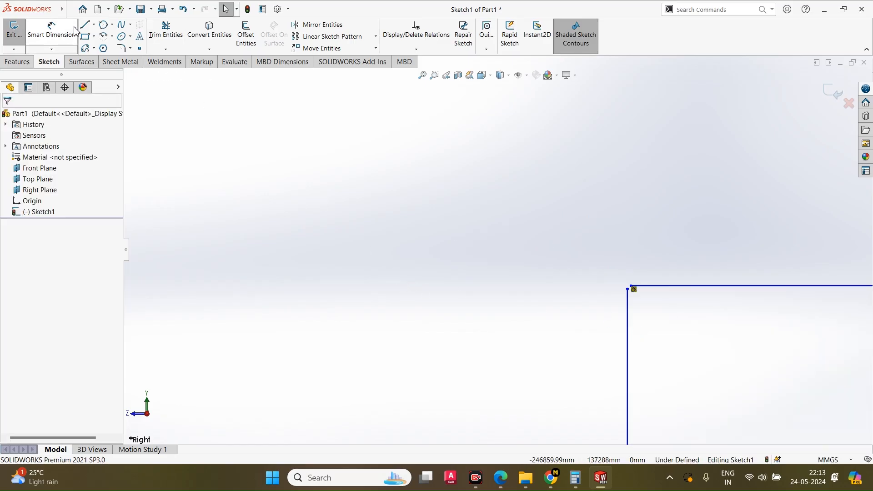
Step: Sketch two overlapping corner rectangles in the cleared area, the second up and to the right at about 4922 by 3518 mm
left_click(85, 36)
left_click(332, 187)
left_click(424, 249)
left_click(366, 155)
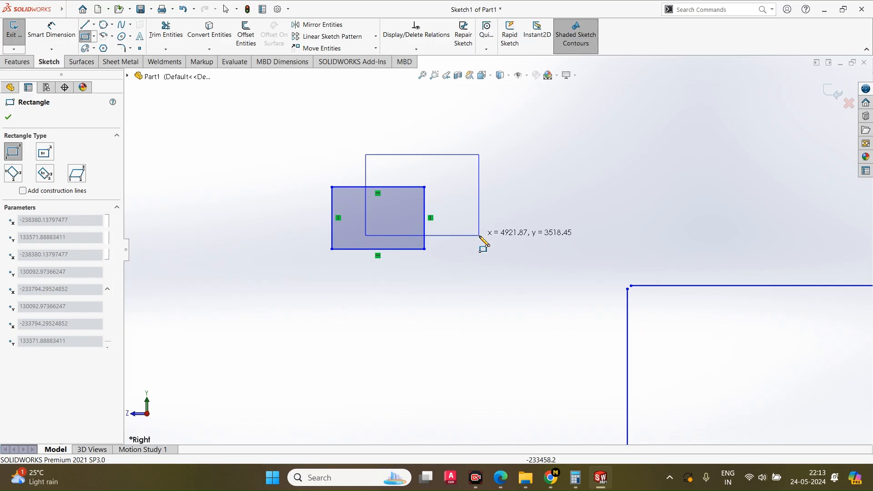
left_click(479, 236)
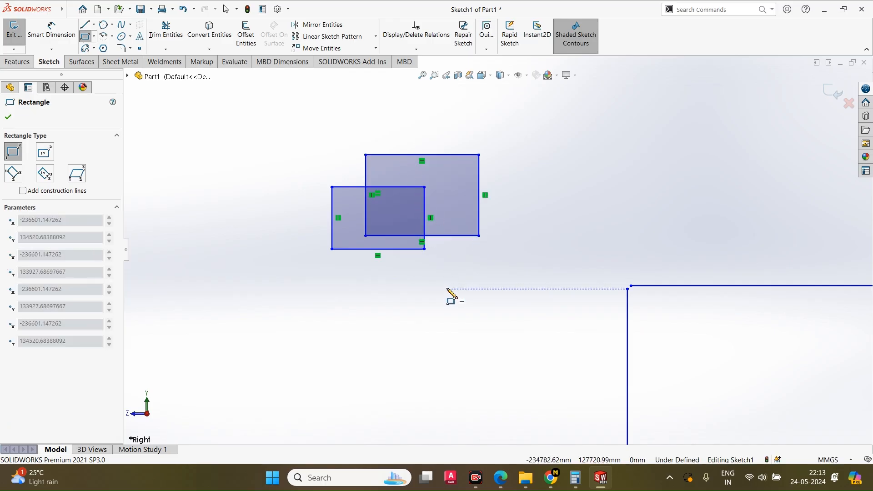
Step: Power-trim the overlapping segments inside the two rectangles, keeping the upper rectangle's left edge
left_click(166, 32)
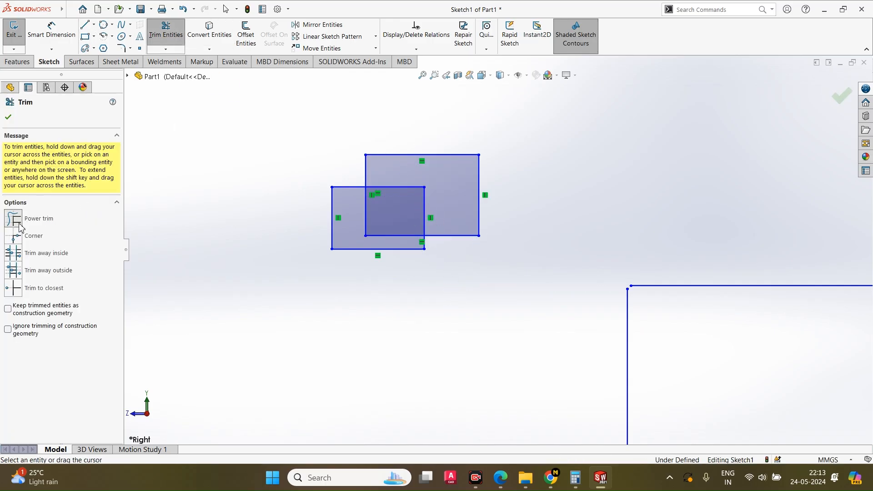
left_click(14, 219)
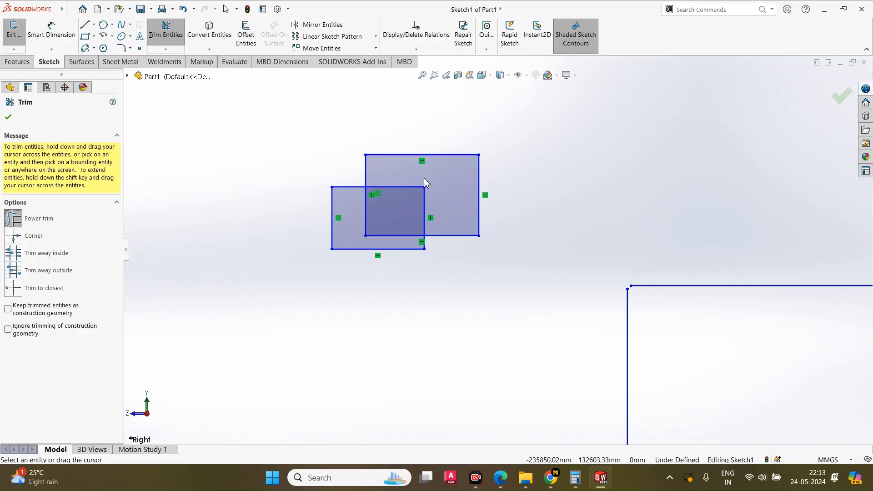
left_click_drag(406, 197, 439, 211)
left_click_drag(404, 249, 513, 237)
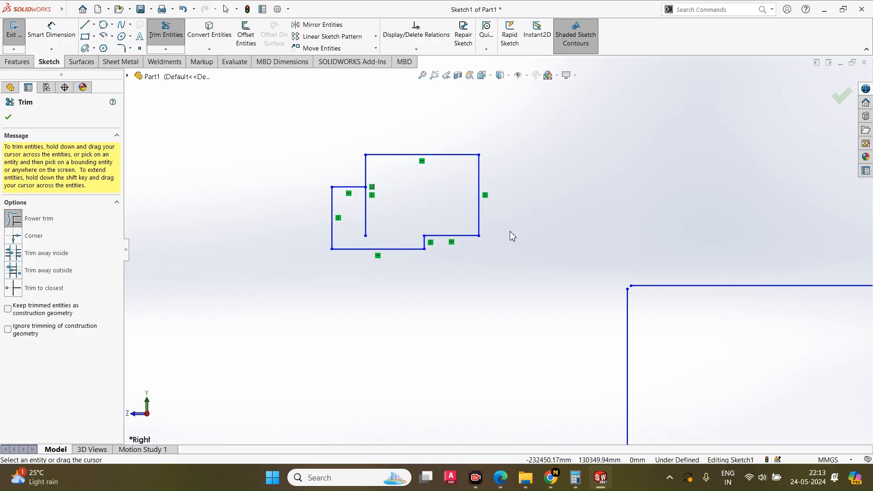
Step: Extend the four open or shortened edges across the trimmed rectangles to the next edges they meet, and leave Extend Entities
left_click(166, 49)
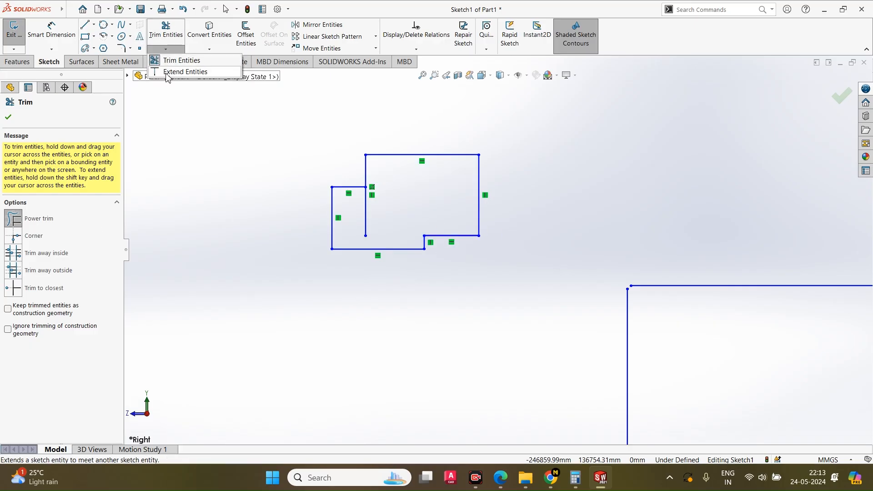
left_click(183, 71)
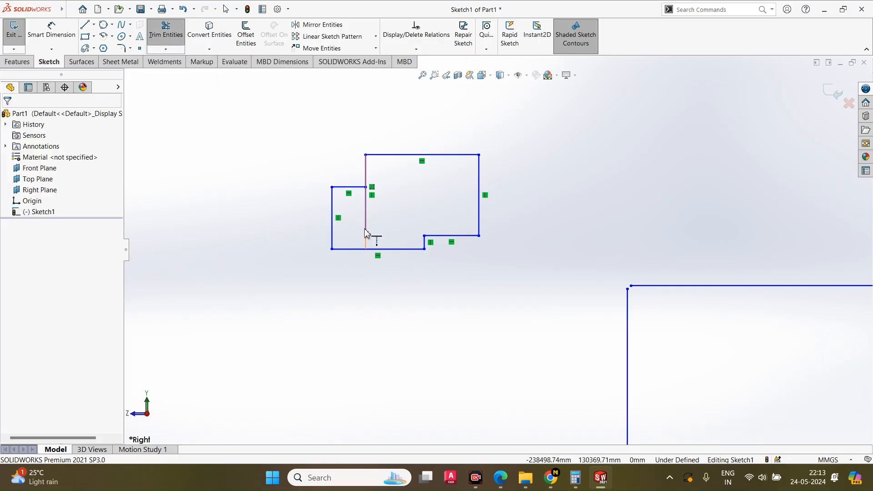
left_click(421, 239)
left_click(450, 238)
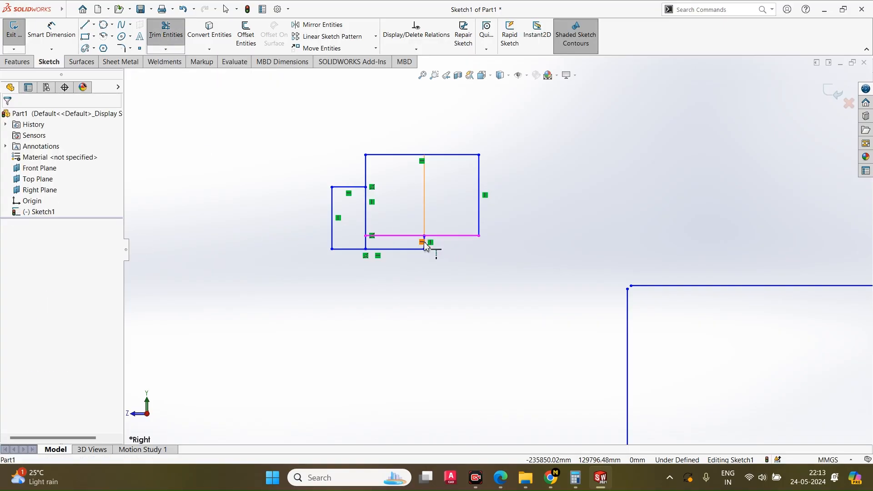
left_click(353, 187)
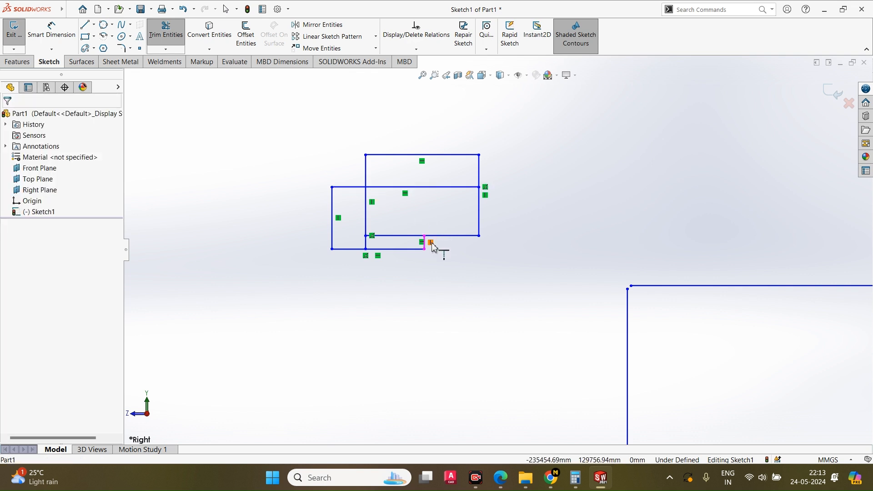
left_click(426, 244)
left_click(427, 205)
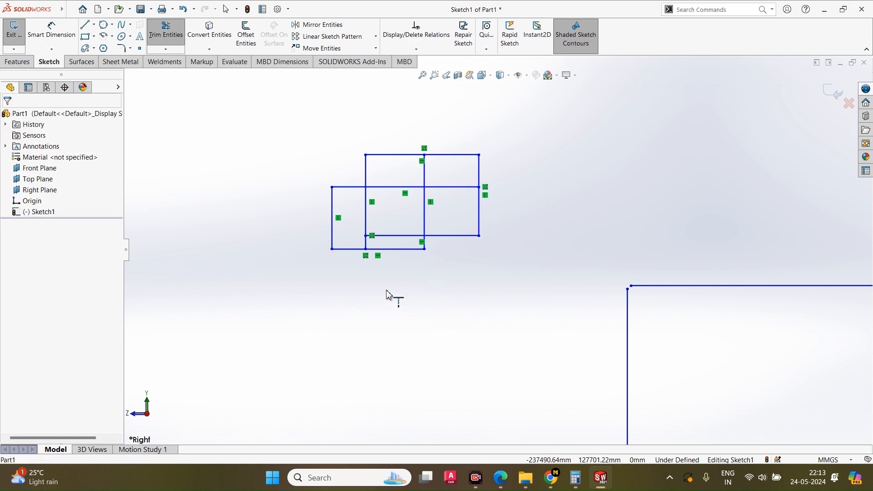
left_click(166, 40)
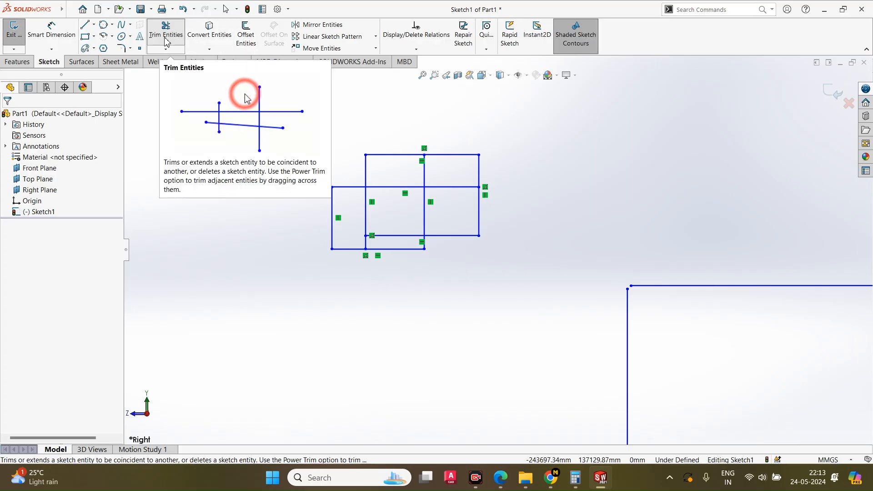
left_click(167, 40)
key("Escape")
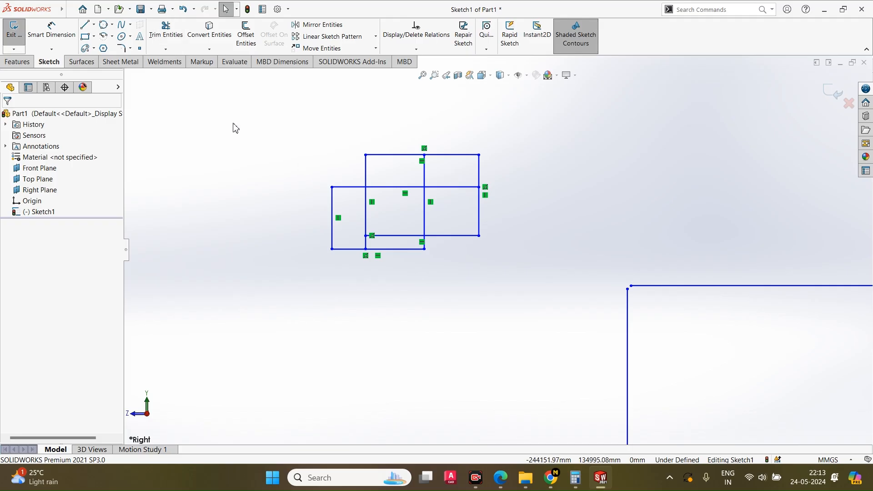
Step: Delete the two overlapping rectangles and all remaining sketch geometry, including the large rectangle and both polygons
left_click_drag(234, 127, 562, 331)
key("Delete")
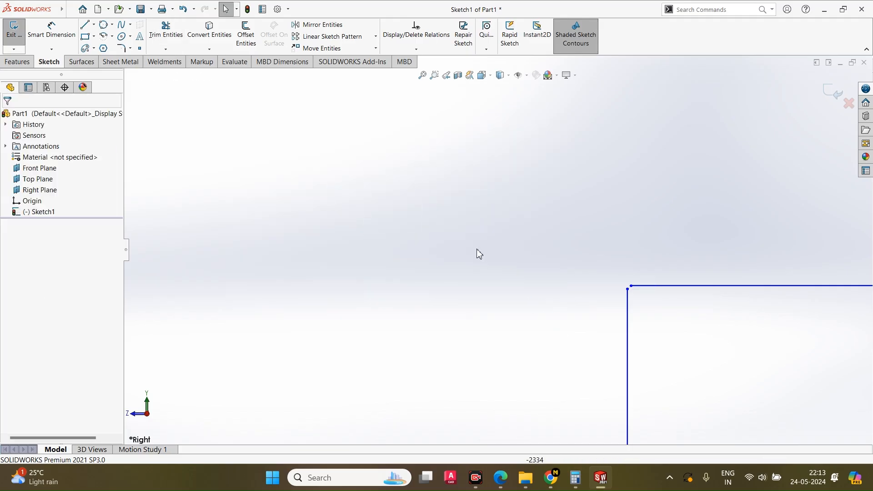
scroll(477, 253, "up", 5)
left_click_drag(470, 208, 843, 436)
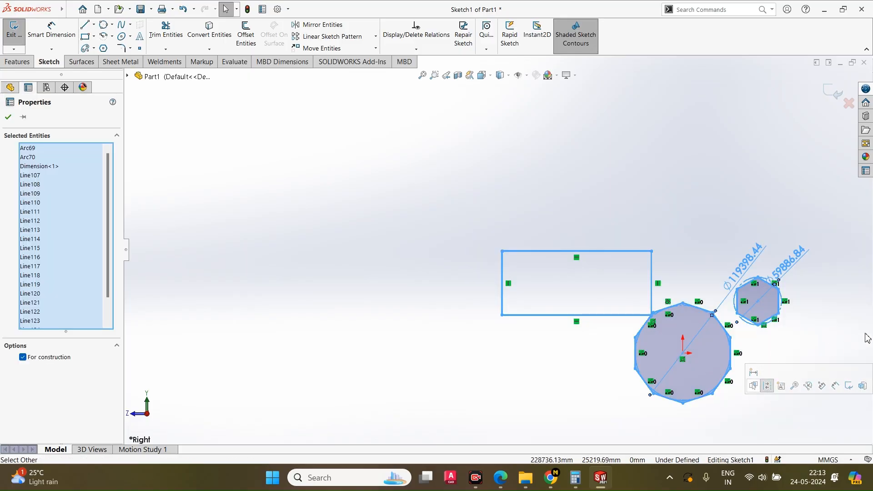
key("Delete")
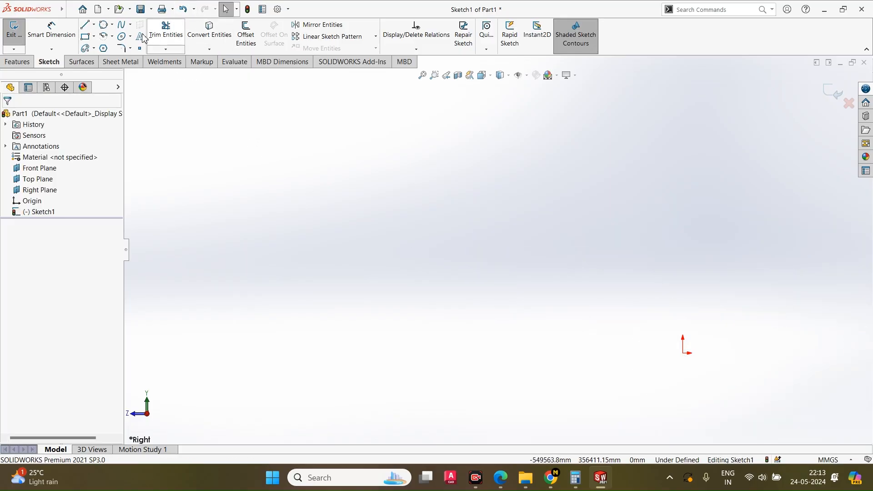
Step: Sketch a horizontal and a vertical centerline of infinite length, both through the origin
left_click(94, 25)
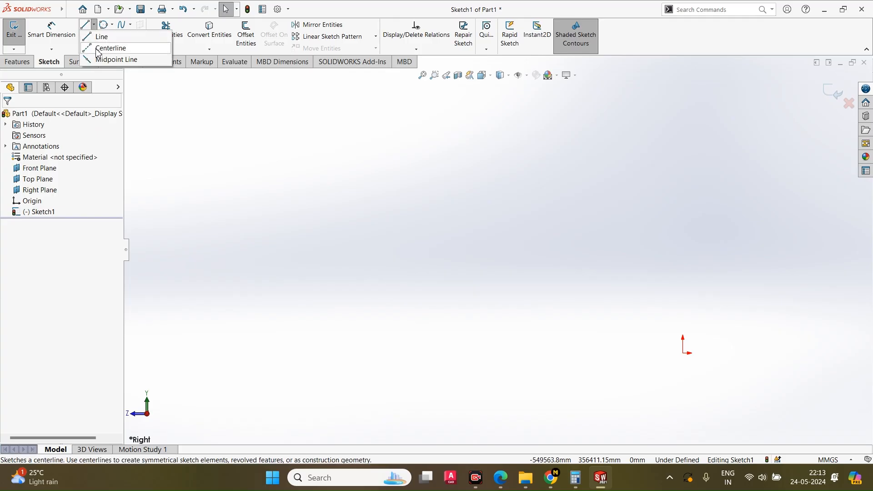
left_click(106, 47)
left_click(37, 250)
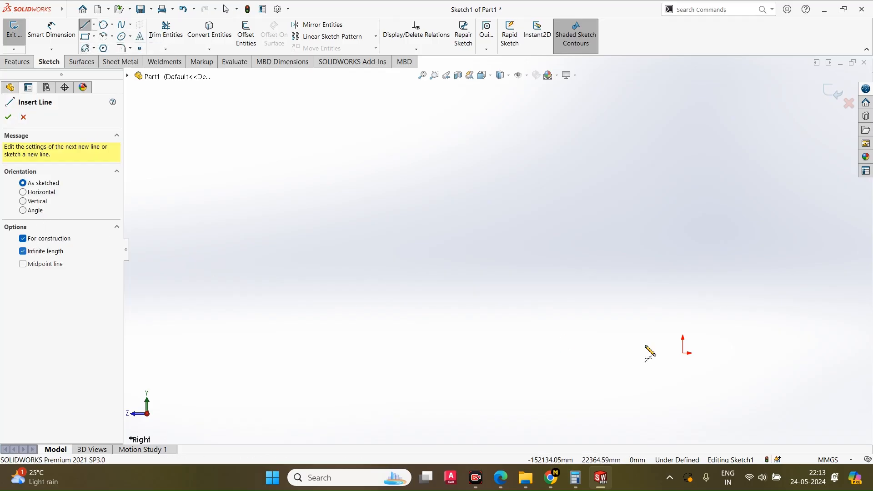
left_click(684, 354)
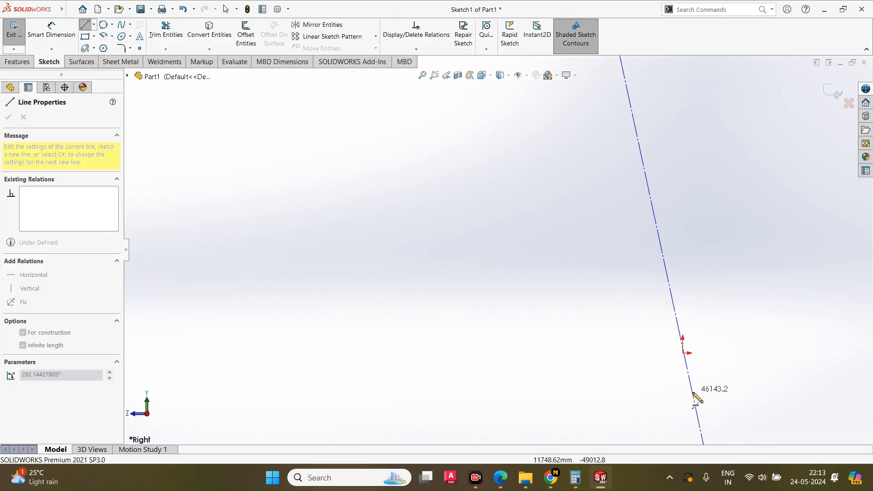
key("Escape")
left_click(93, 24)
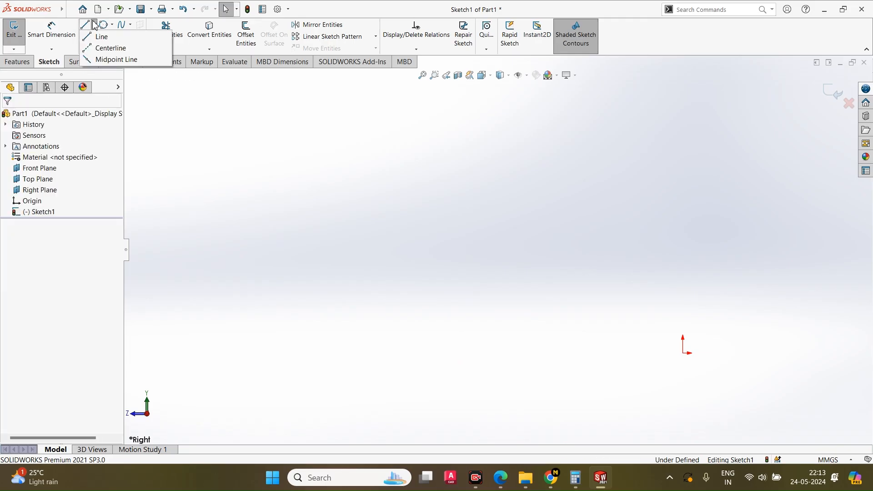
left_click(105, 48)
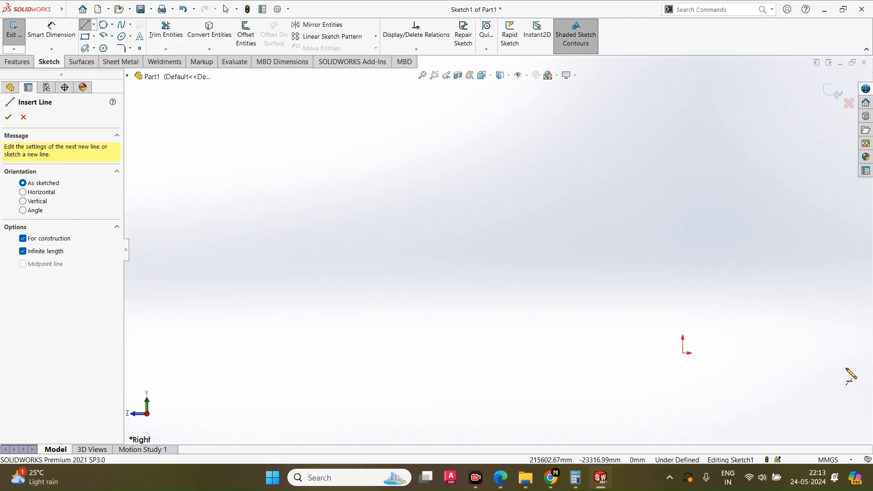
left_click(687, 353)
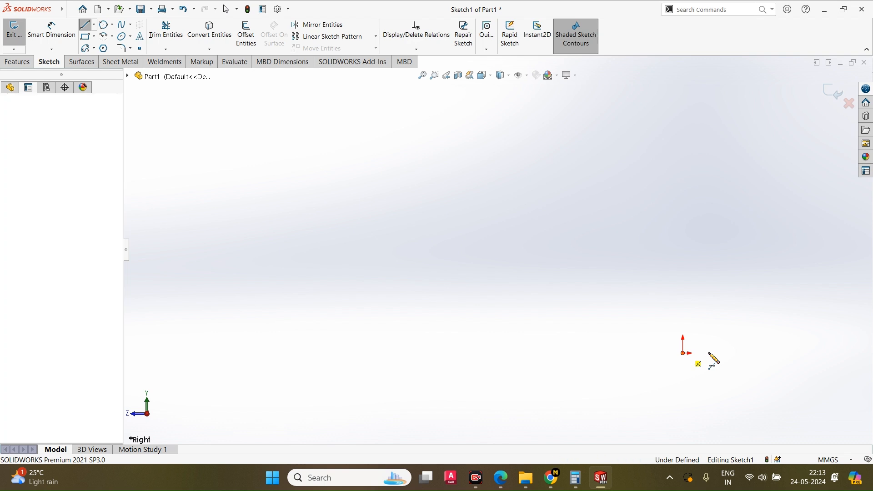
left_click(683, 353)
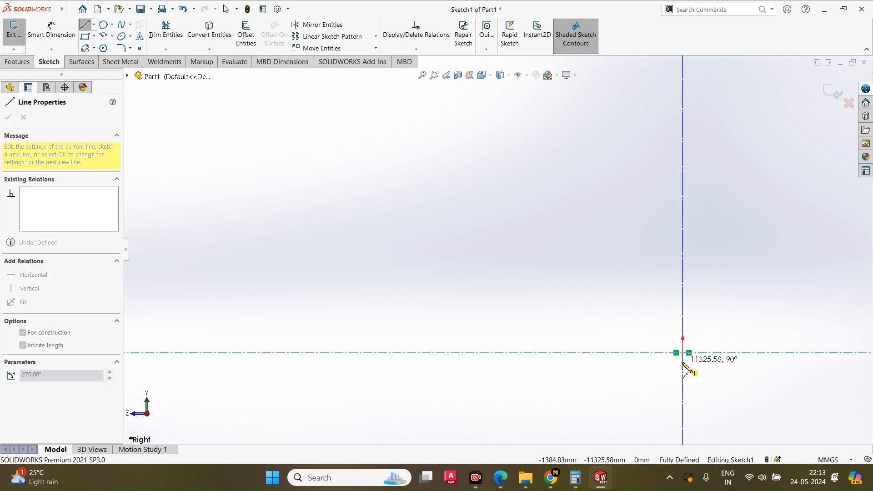
left_click(683, 364)
key("Escape")
Step: Sketch four corner rectangles in the lower-left quadrant of the centerlines, including a tall narrow one crossing a wider one
scroll(762, 389, "down", 3)
scroll(765, 393, "down", 3)
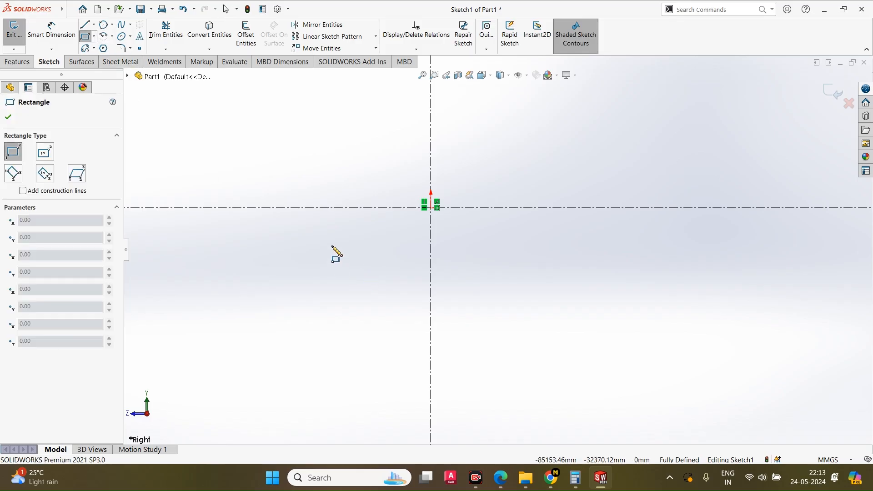
left_click_drag(332, 245, 346, 266)
left_click_drag(353, 231, 369, 377)
mouse_move(388, 252)
left_mouse_down()
mouse_move(339, 297)
mouse_move(338, 309)
left_mouse_up()
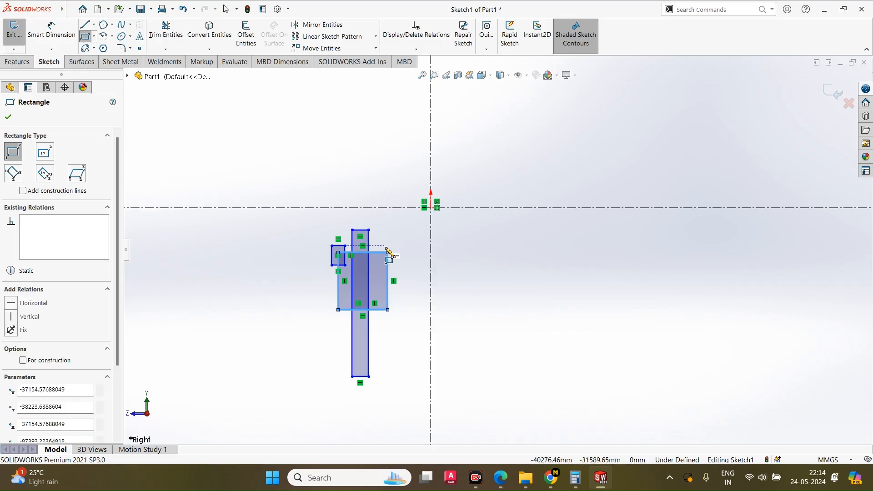
left_click_drag(386, 252, 409, 226)
key("Escape")
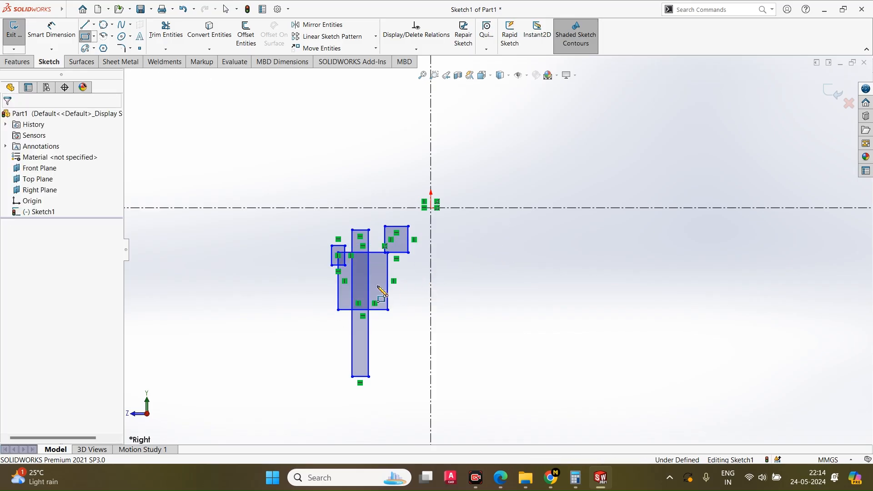
Step: Mirror the four rectangles about the vertical centerline, keeping the originals as a copy
mouse_move(280, 148)
left_mouse_down()
mouse_move(399, 351)
mouse_move(419, 428)
left_mouse_up()
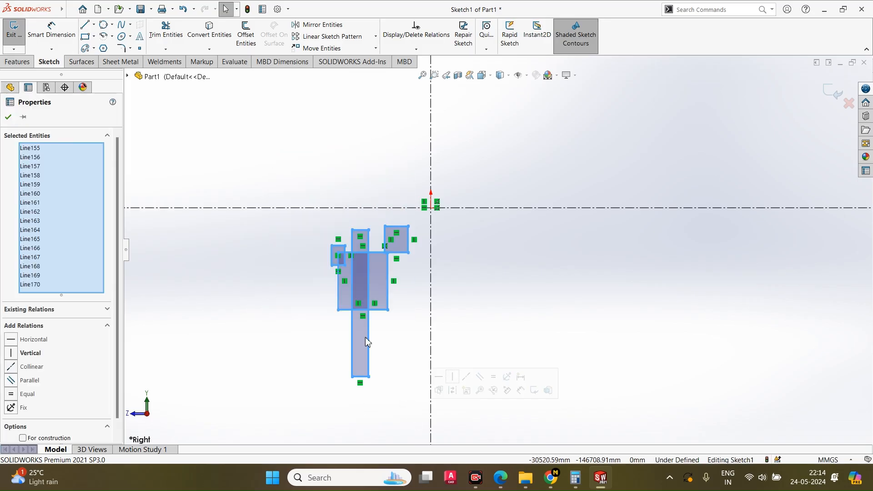
left_click(315, 26)
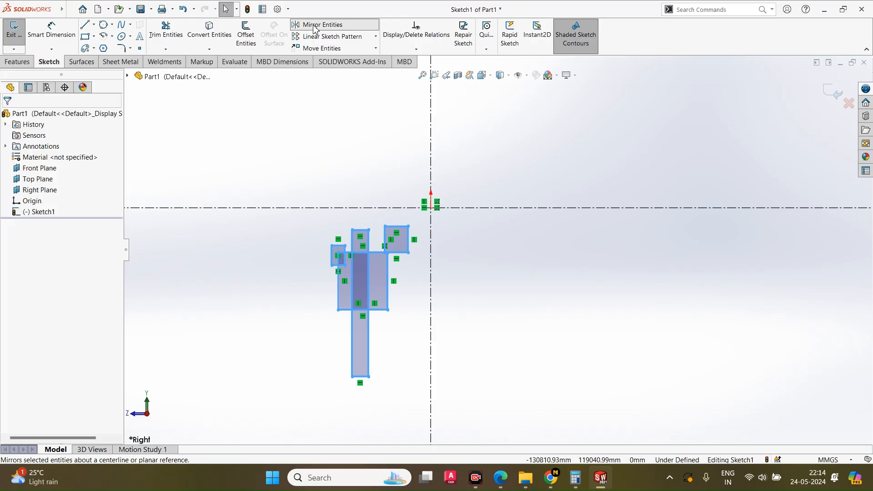
left_click(59, 387)
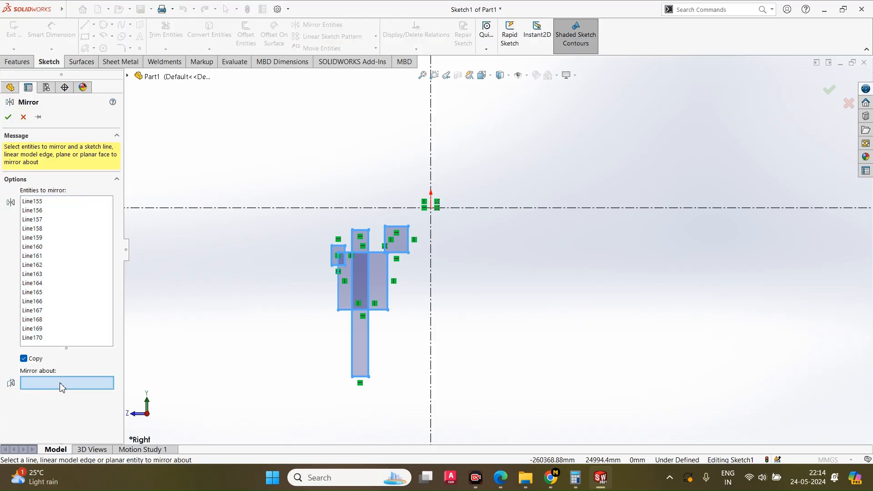
left_click(432, 360)
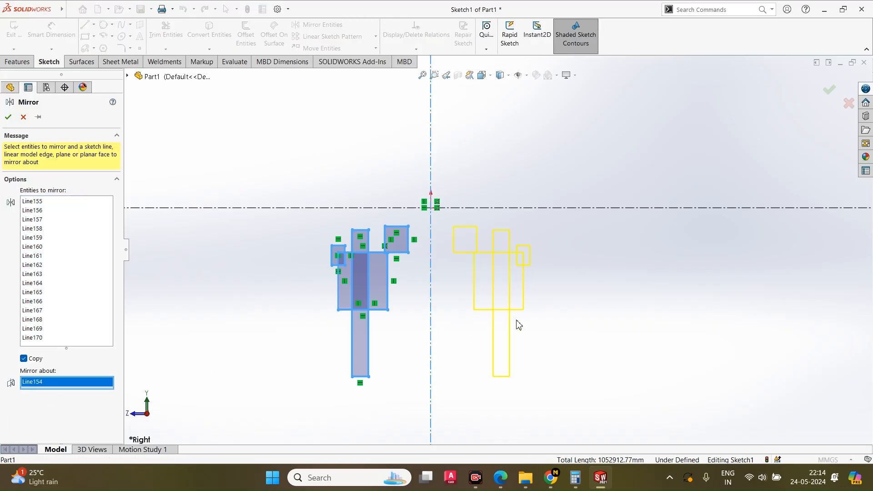
left_click(8, 117)
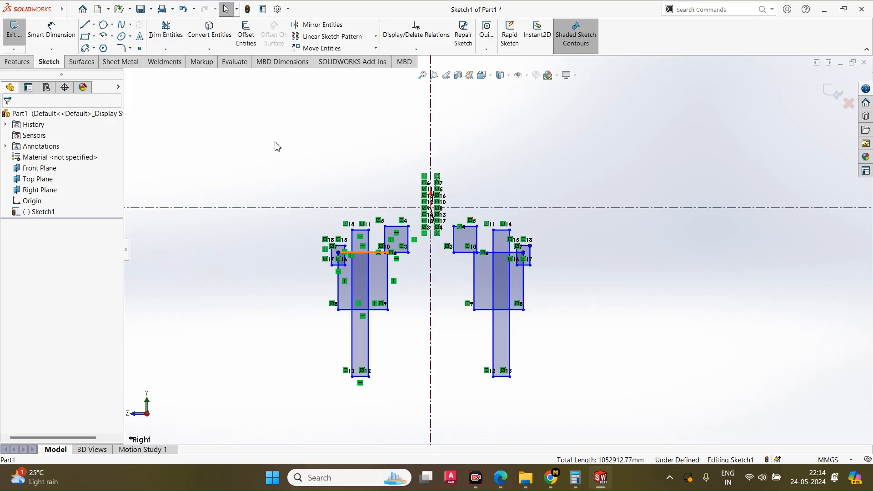
Step: Mirror both lower groups of rectangles about the horizontal centerline, keeping the originals
mouse_move(275, 141)
left_mouse_down()
mouse_move(308, 203)
mouse_move(585, 415)
left_mouse_up()
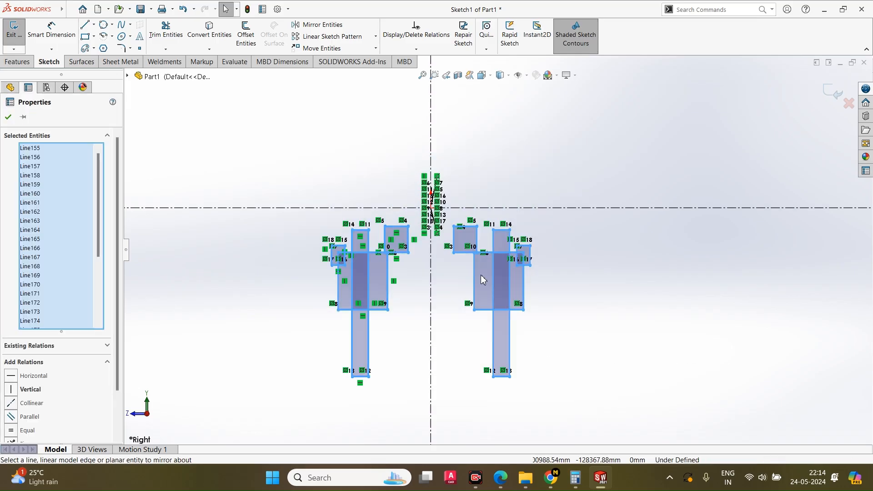
left_click(318, 25)
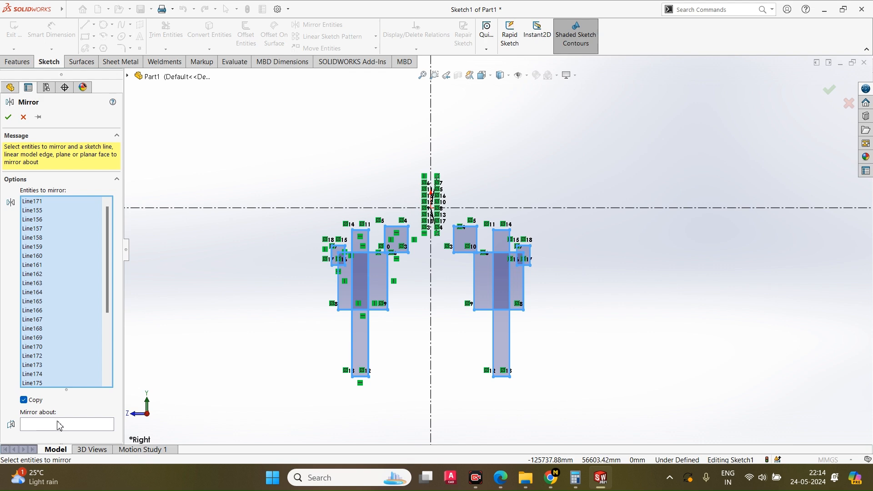
left_click(59, 425)
left_click(243, 208)
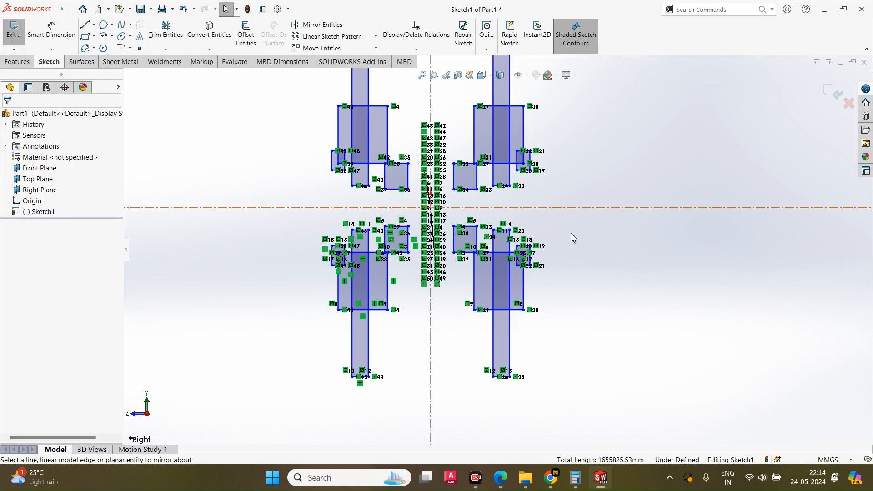
Step: Hide the sketch relation symbols around the mirrored rectangles
scroll(572, 257, "up", 2)
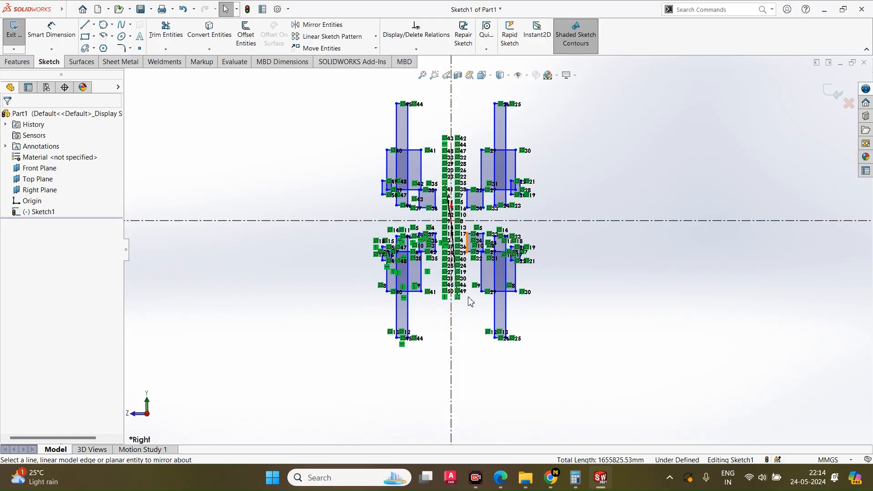
scroll(468, 297, "down", 3)
scroll(447, 241, "up", 3)
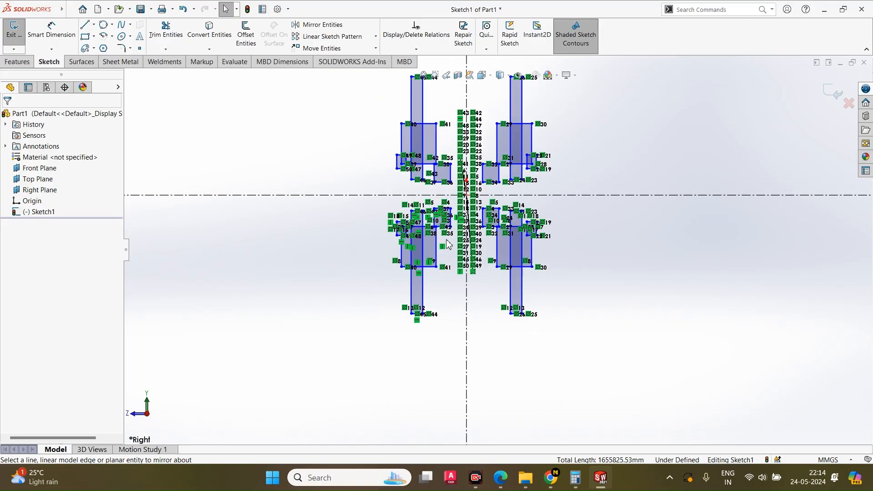
scroll(506, 259, "up", 3)
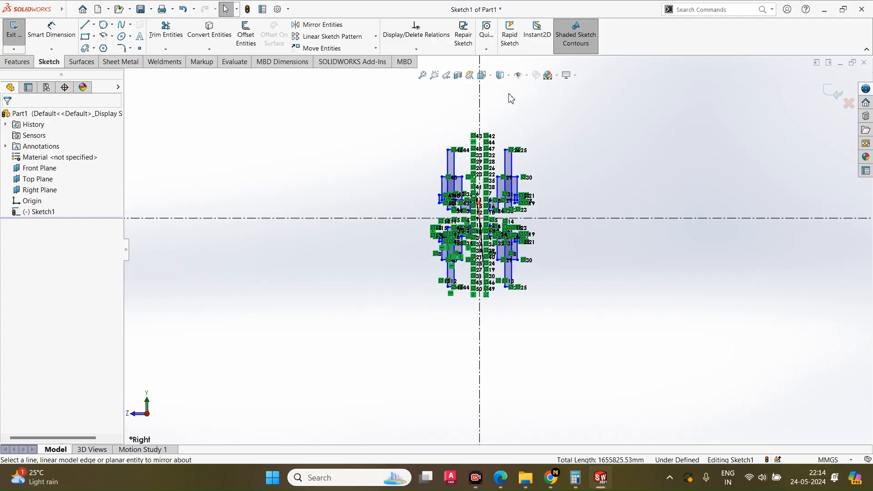
left_click(527, 76)
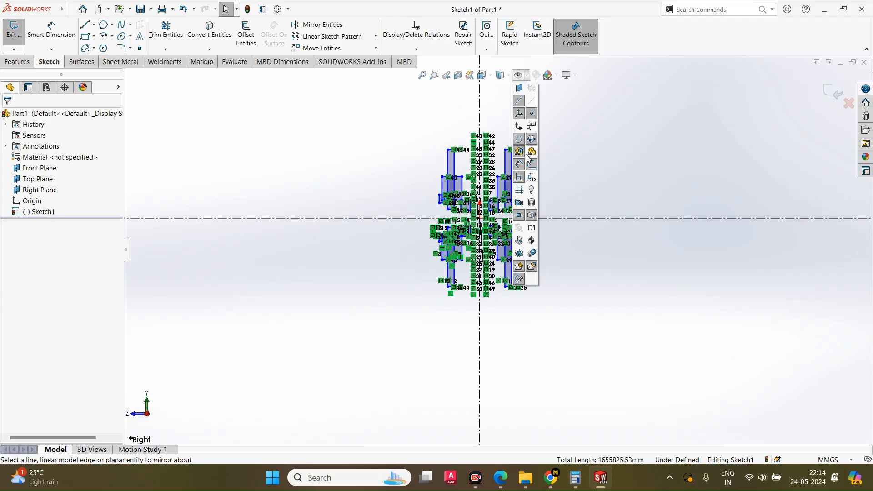
left_click(520, 181)
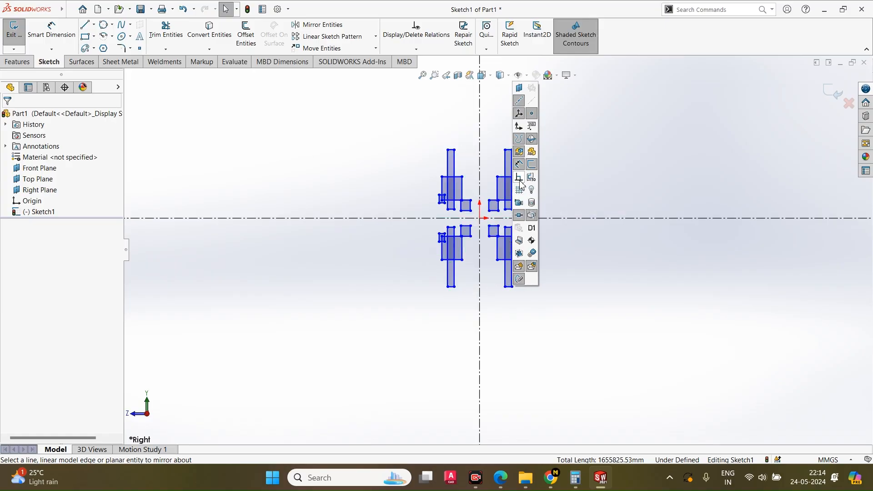
scroll(569, 182, "down", 5)
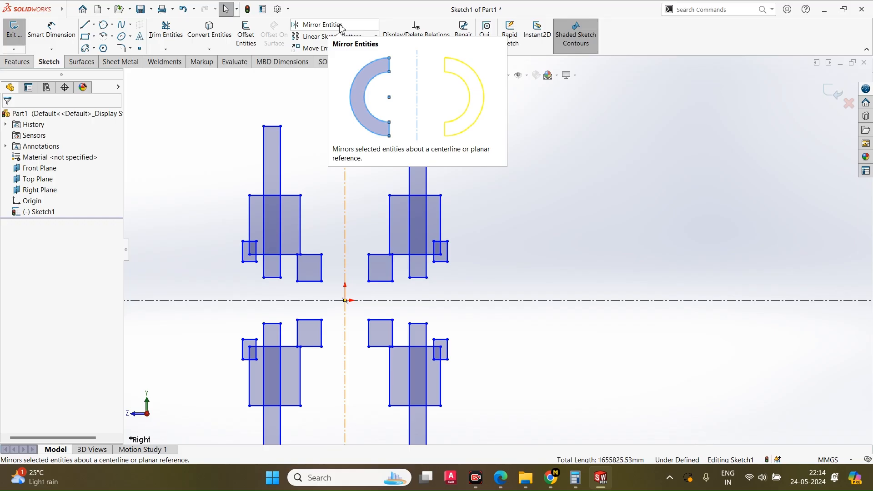
Step: Sketch a separate corner rectangle about 68,000 mm wide above the horizontal centerline, beside the upper-right mirrored group
left_click(321, 25)
left_click(86, 36)
left_click(538, 165)
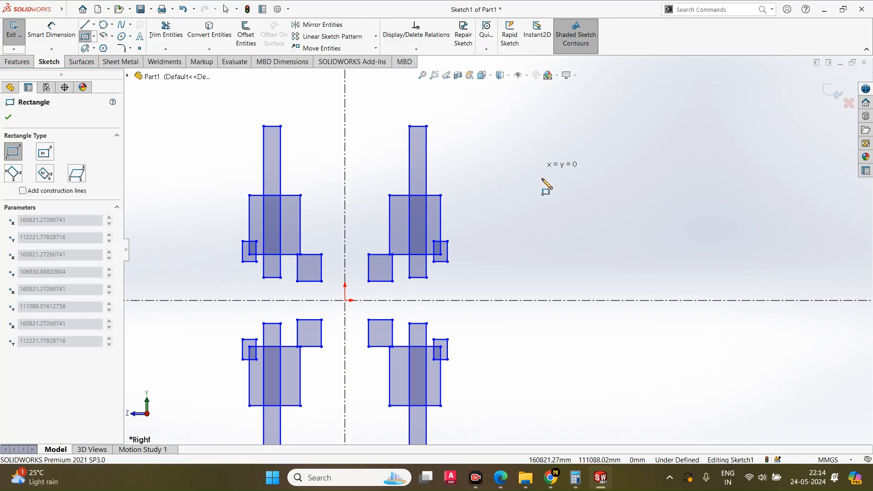
left_click(621, 246)
key("Escape")
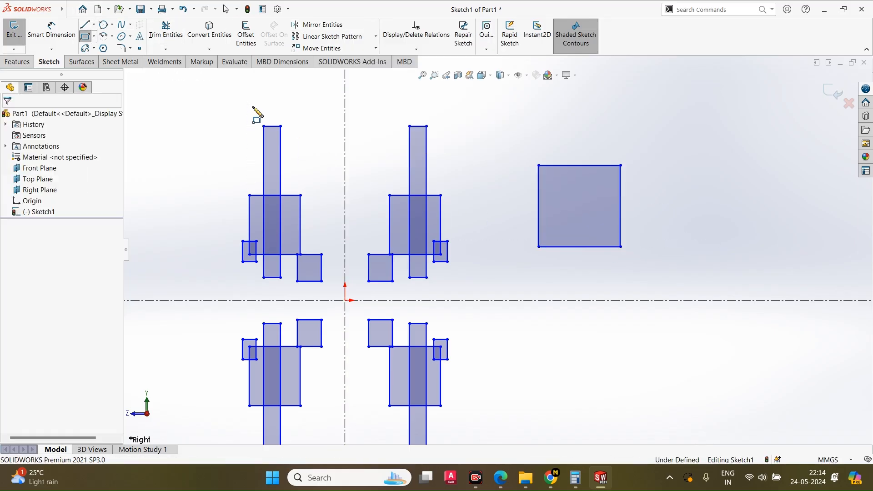
Step: Offset the separate rectangle's chain outward by 85 mm with a dimension, and move that dimension clear above the upper edge
left_click(246, 42)
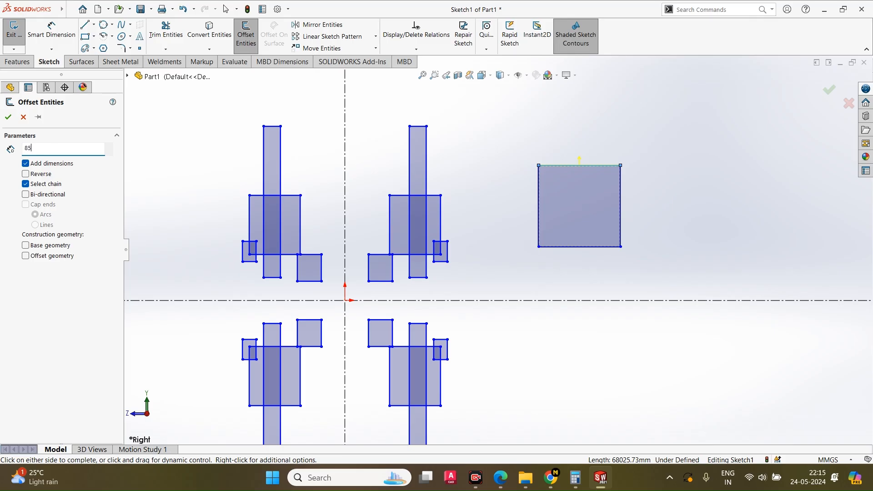
left_click(8, 117)
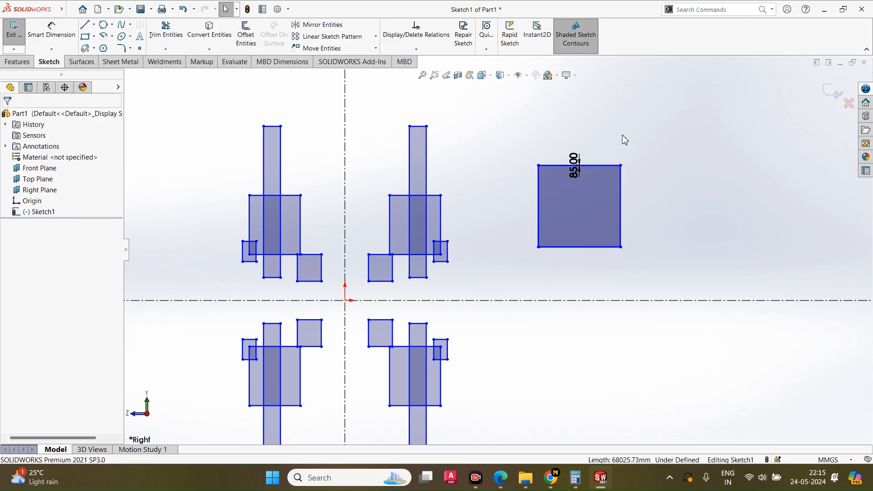
scroll(610, 145, "down", 6)
scroll(450, 291, "down", 5)
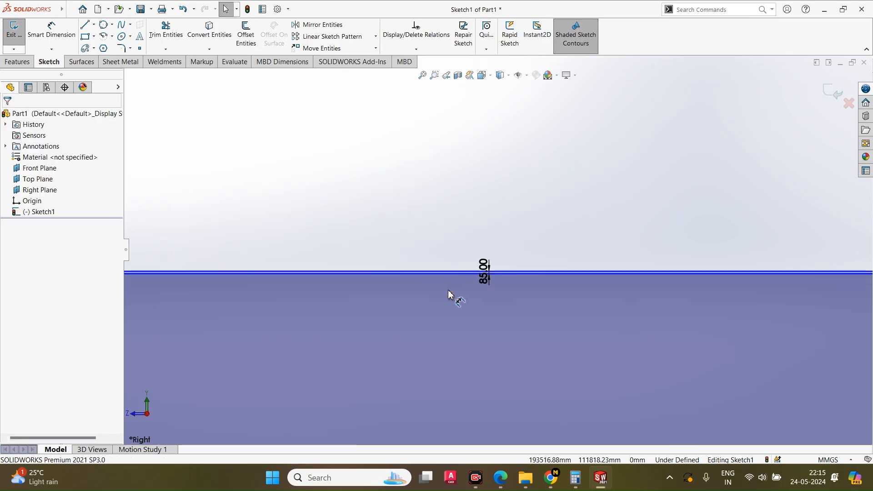
left_click_drag(522, 258, 584, 228)
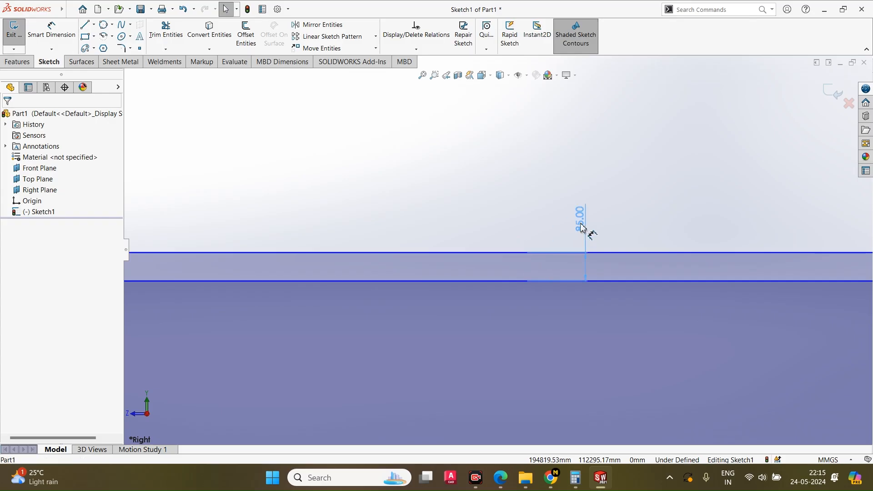
Step: Sketch an open, wavy six-point spline about 1220 mm long just above the offset rectangle's upper edge
left_click(120, 25)
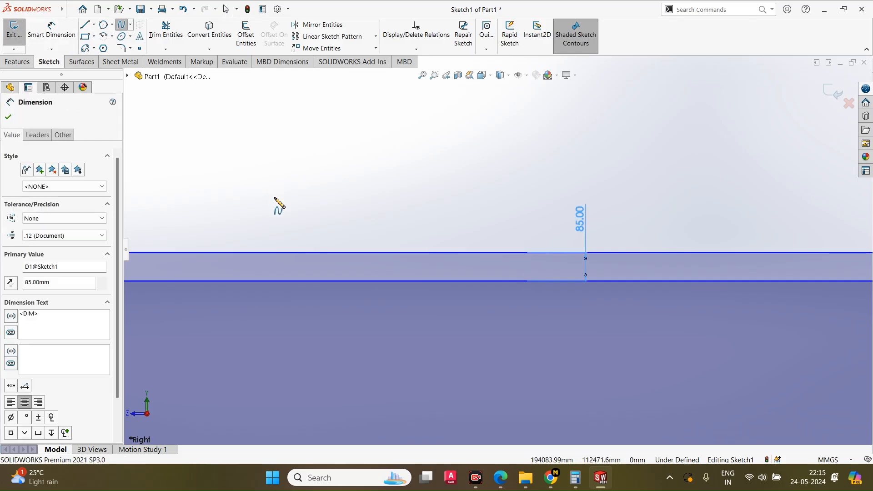
left_click(275, 196)
left_click(317, 174)
left_click(396, 181)
left_click(466, 159)
key("space")
scroll(604, 181, "up", 10)
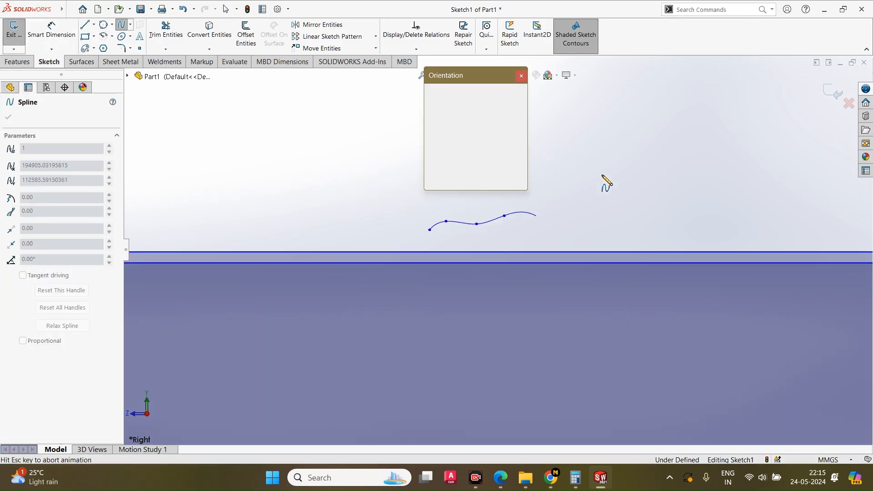
left_click(619, 191)
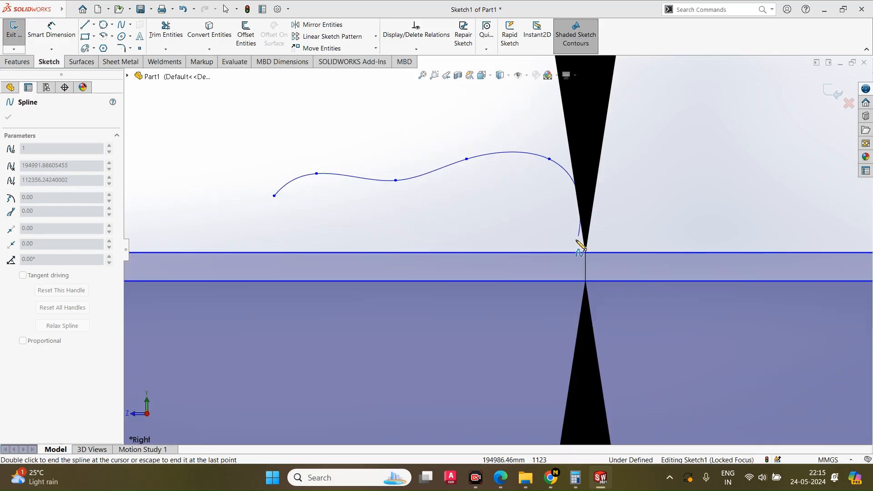
key("space")
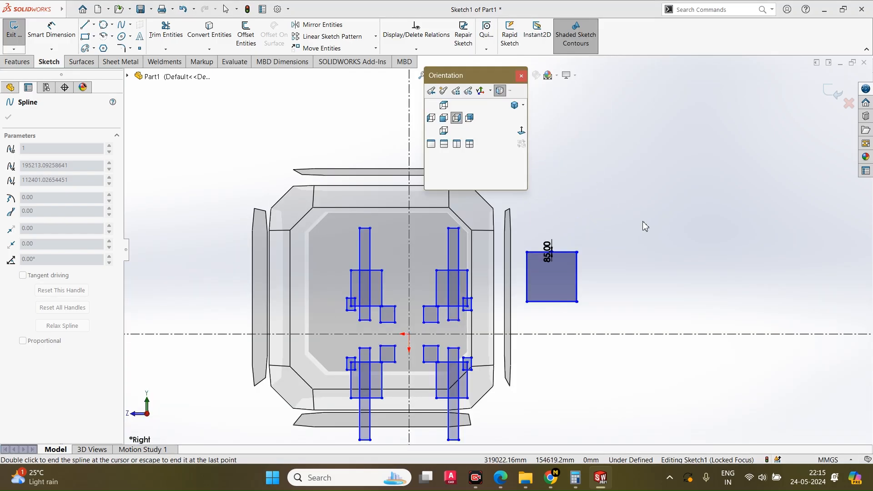
left_click(643, 221)
left_click(653, 221)
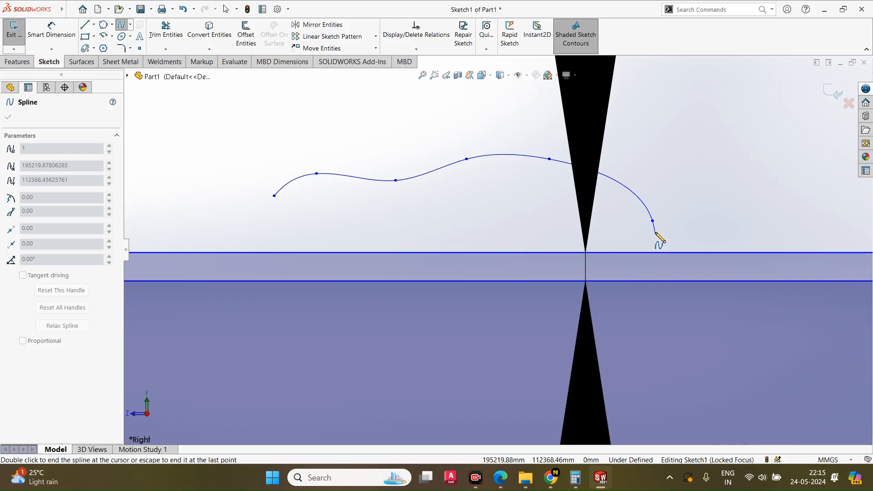
key("Escape")
Step: Start an offset of the spline and reverse its direction to the upper side
left_click(246, 34)
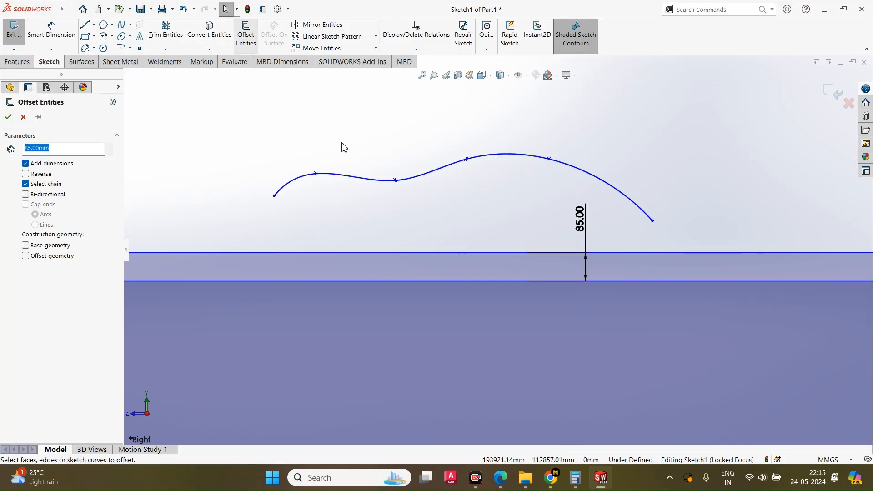
left_click(370, 181)
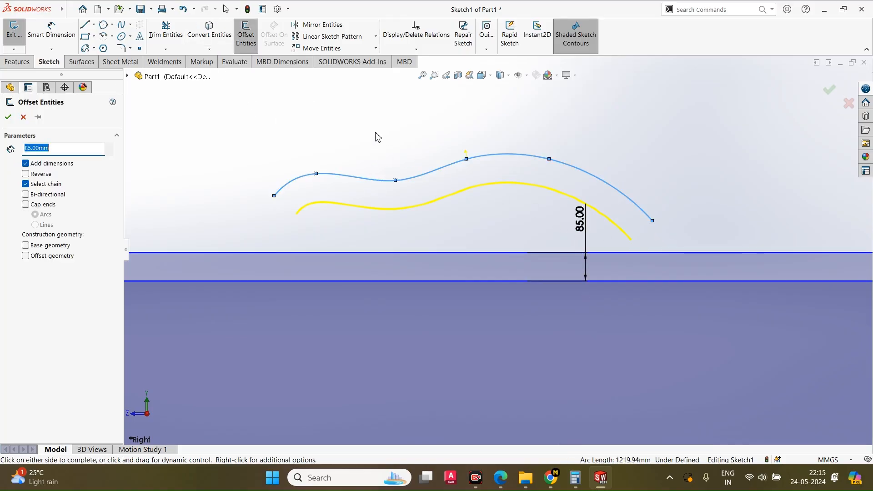
left_click(25, 176)
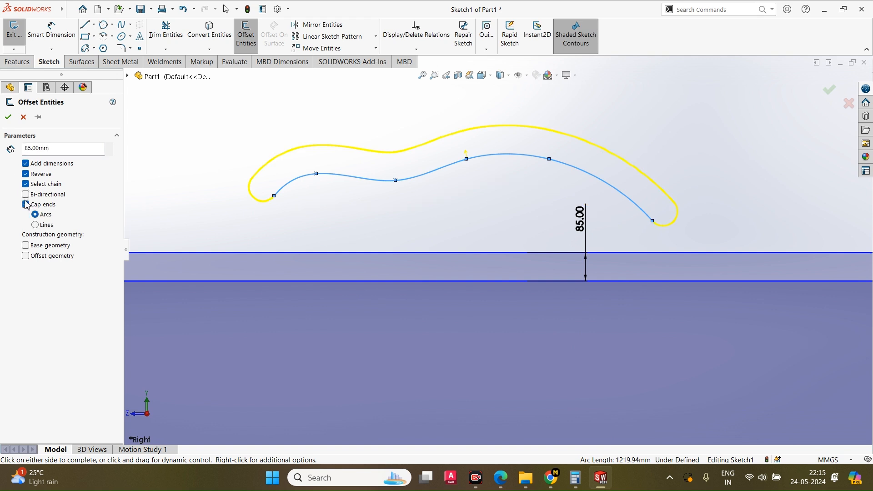
Step: Try the bi-directional and arc-capped end options on the spline's offset preview, and switch both off again
left_click(26, 205)
left_click(26, 195)
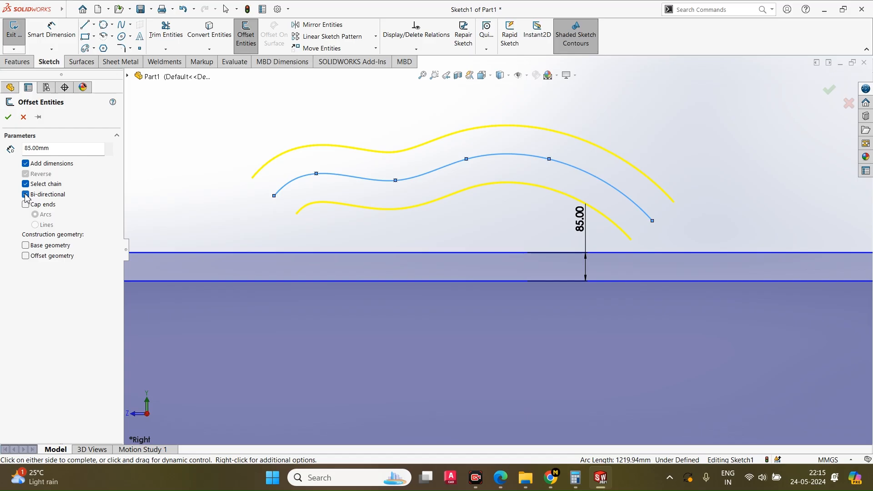
left_click(26, 195)
left_click(26, 205)
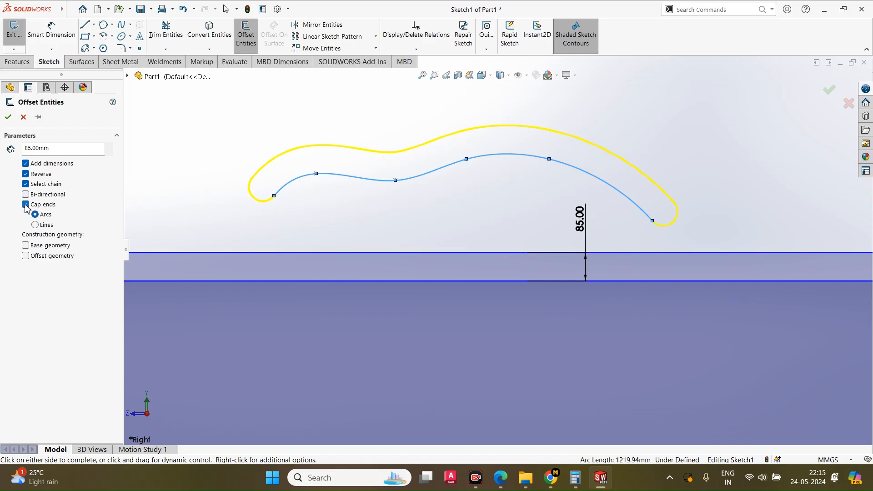
left_click(26, 205)
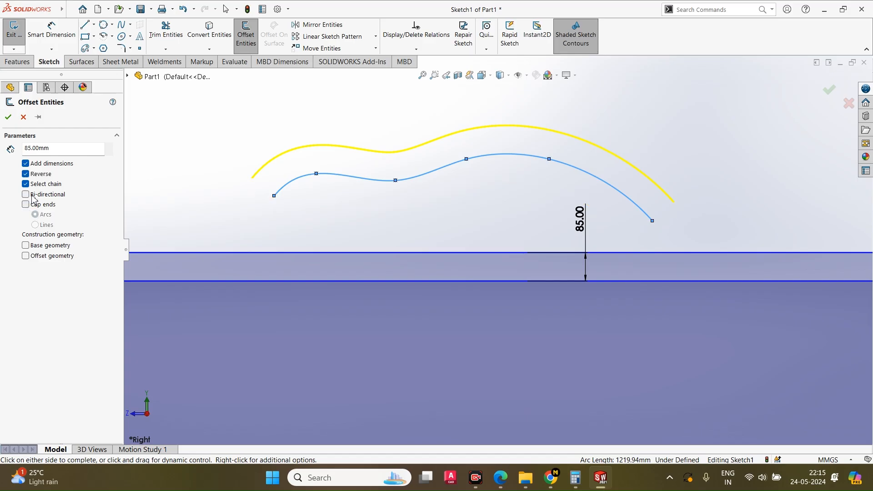
Step: Set the spline's offset distance to 25 mm, create the offset, and place its dimension beyond the curve's left end
left_click(52, 149)
type("25")
key("Return")
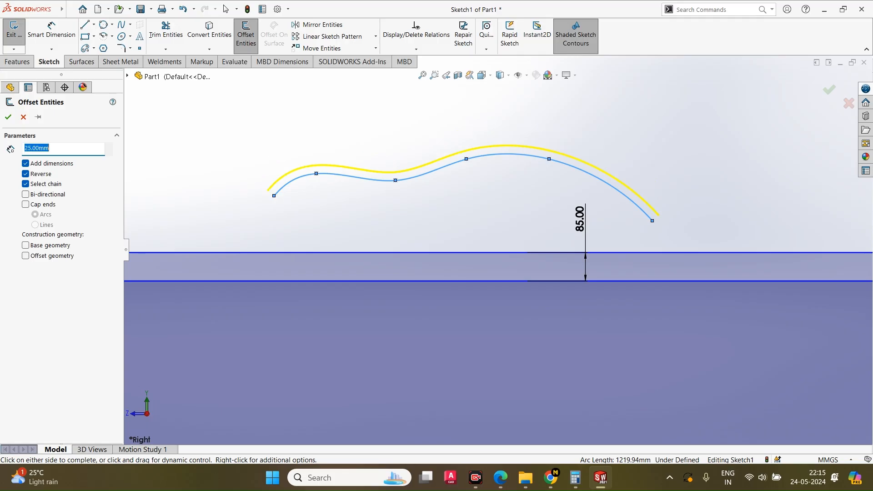
left_click(9, 117)
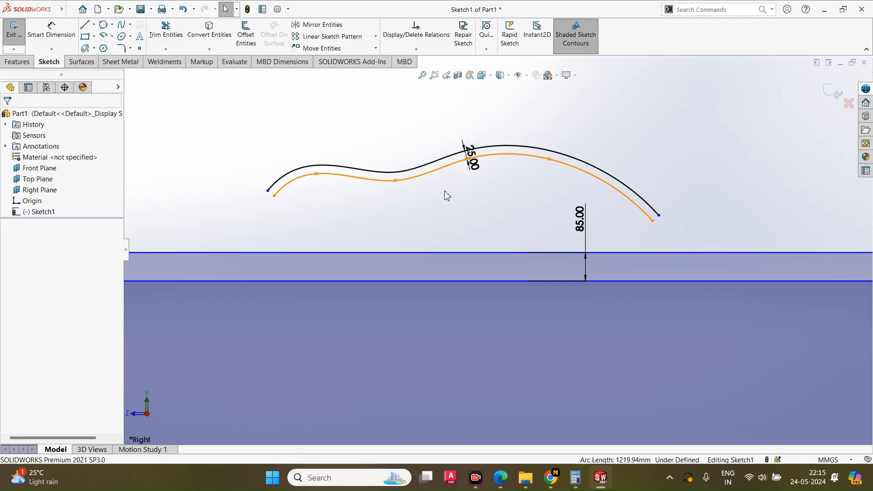
left_click_drag(471, 151, 187, 198)
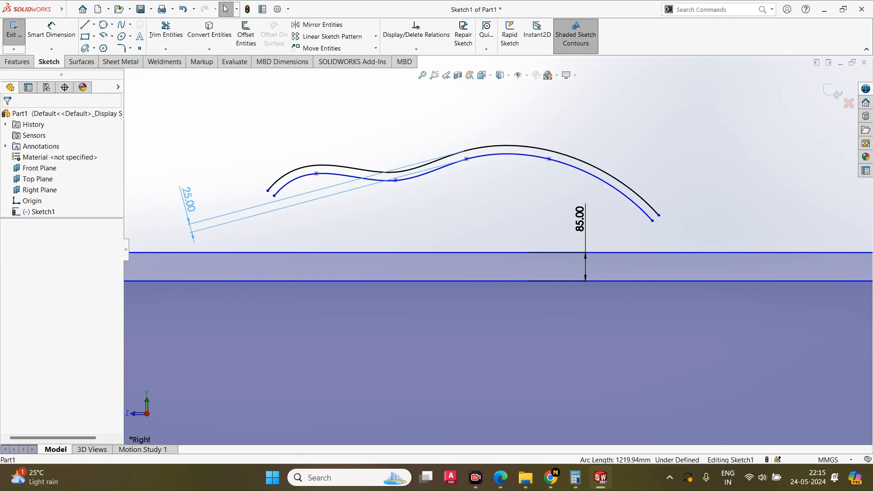
left_click(303, 130)
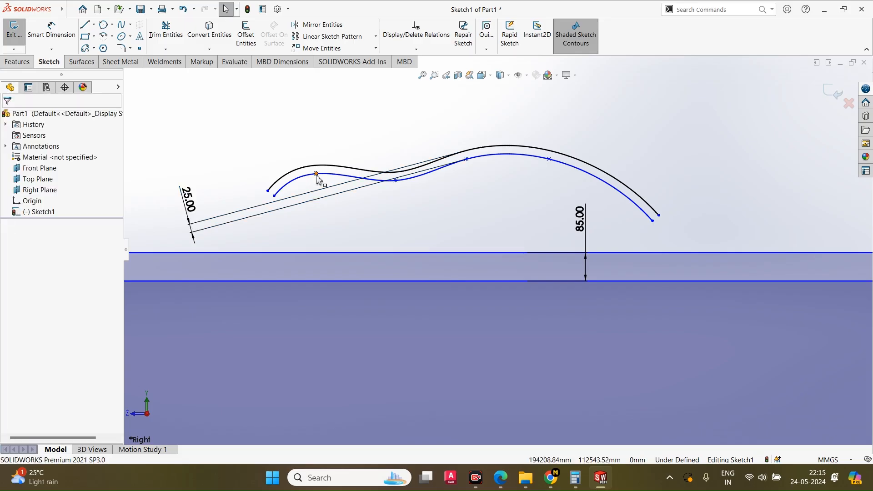
Step: Sketch a three-point arc of about 127 mm radius spanning about 259°, open at the top, just beyond the spline's upper-left end
left_click(112, 36)
left_click(117, 72)
left_click(178, 96)
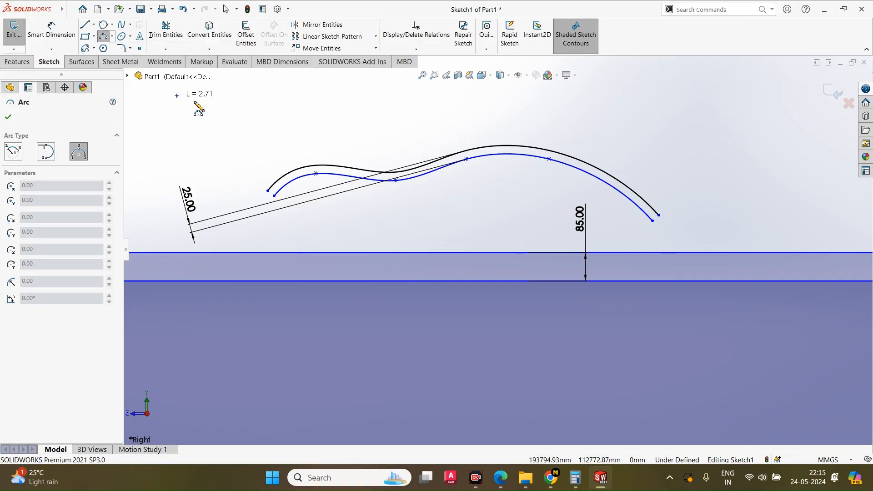
left_click(240, 116)
left_click(239, 147)
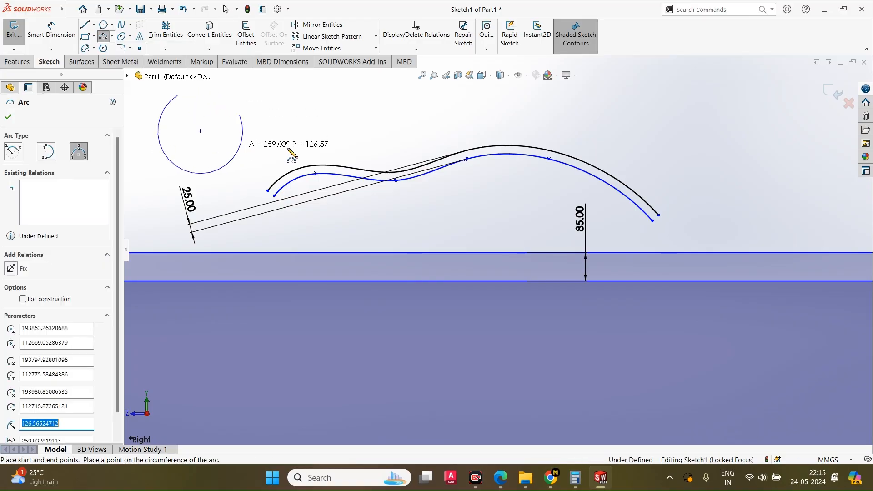
Step: Offset the arc outward by 25 mm and place the offset dimension outside the arc's lower-left side
left_click(246, 35)
type("2")
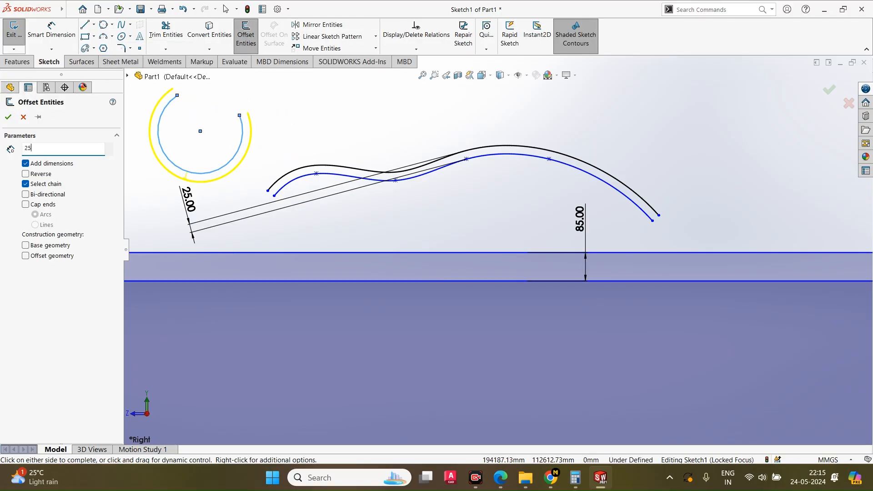
type("5")
key("Return")
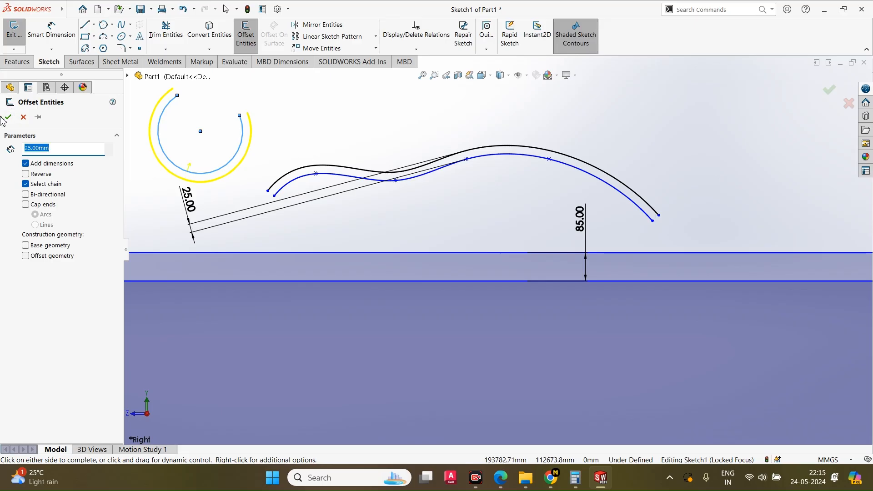
left_click(330, 141)
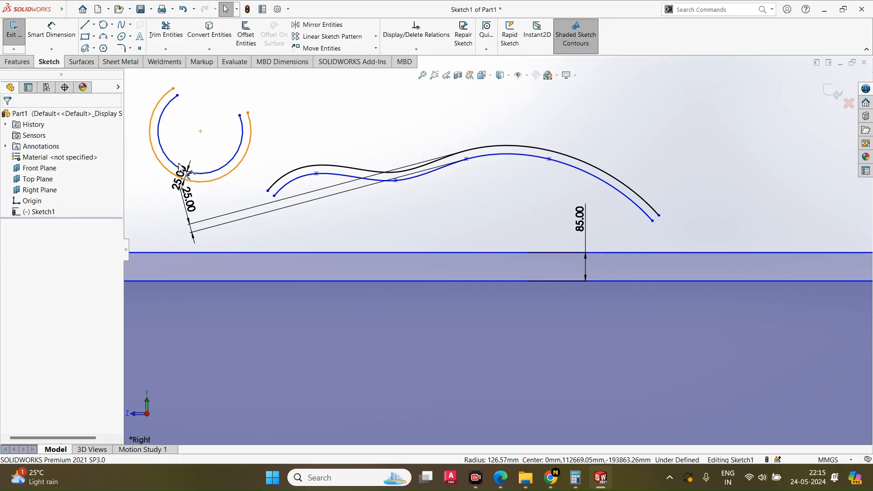
left_click_drag(179, 168, 137, 164)
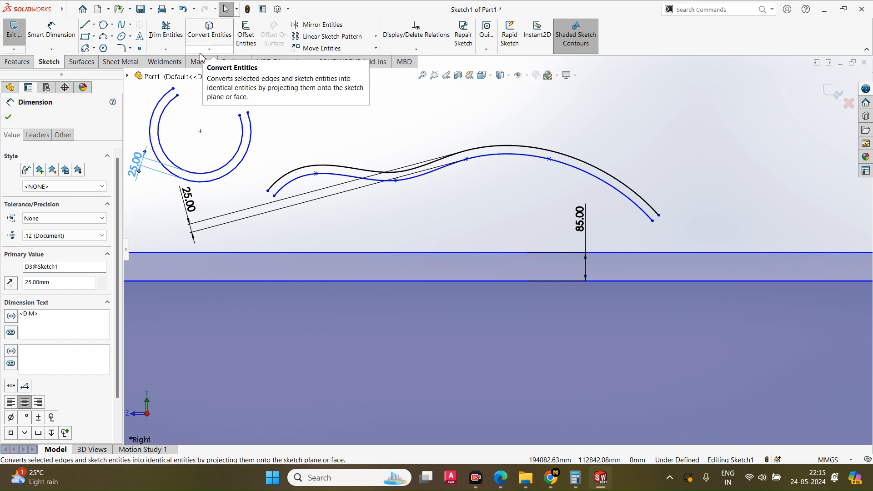
Step: Review the available variants of the trim, line, rectangle, slot, fillet, circle, arc and ellipse sketch tools
left_click(176, 50)
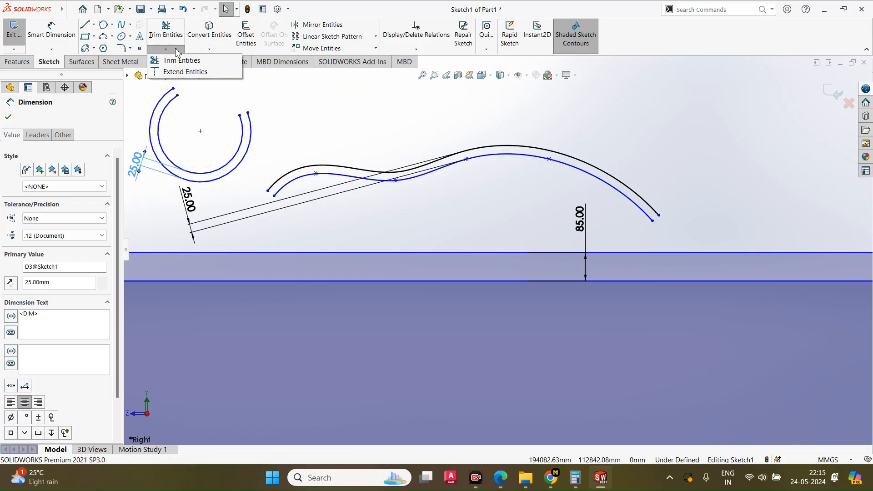
left_click(177, 72)
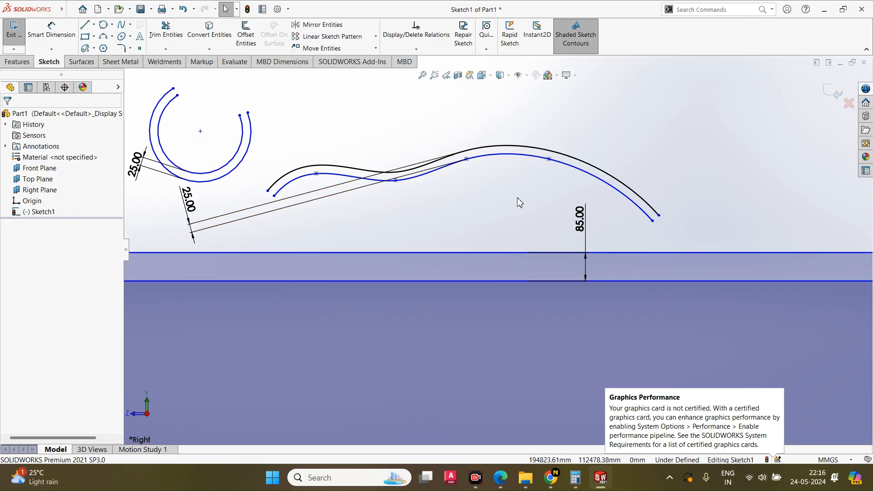
left_click(95, 25)
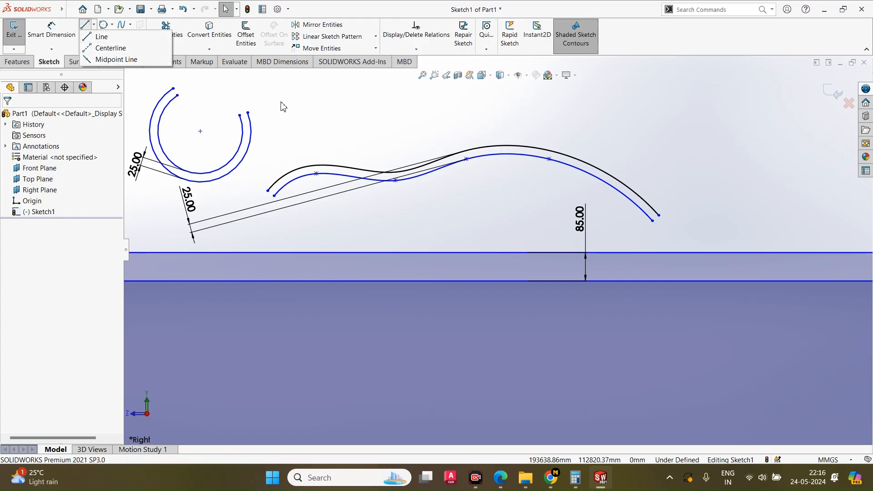
left_click(94, 36)
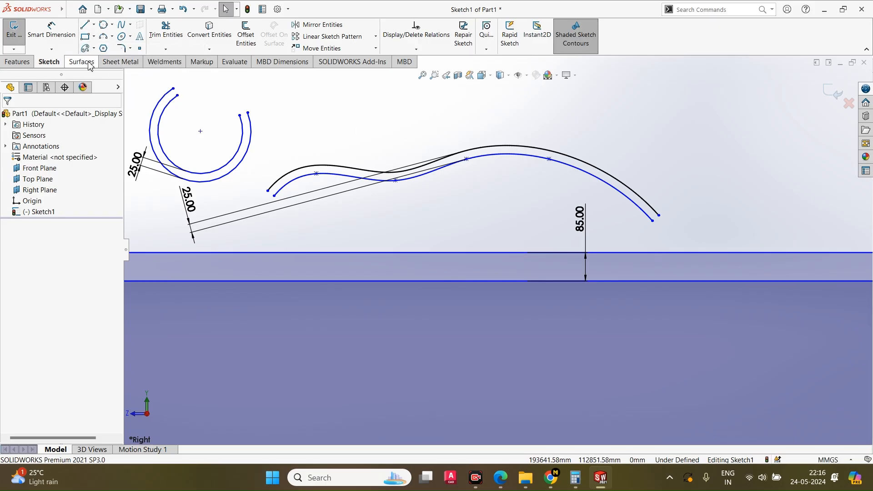
left_click(93, 48)
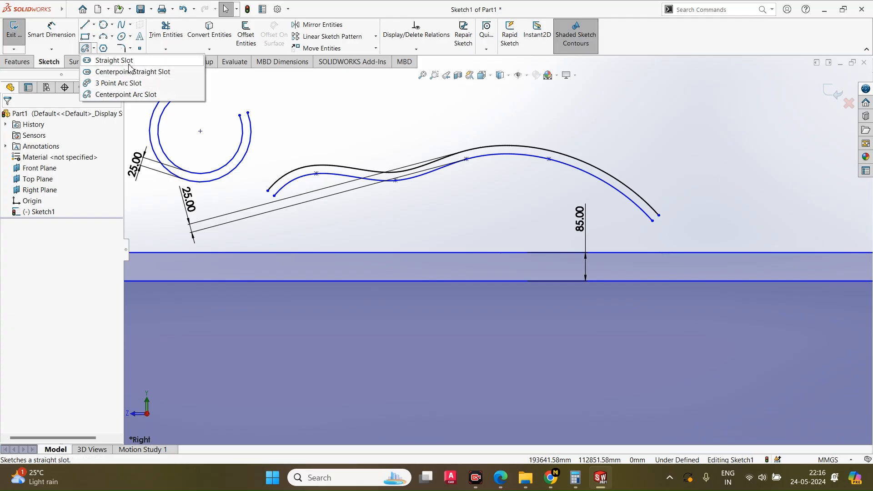
left_click(130, 48)
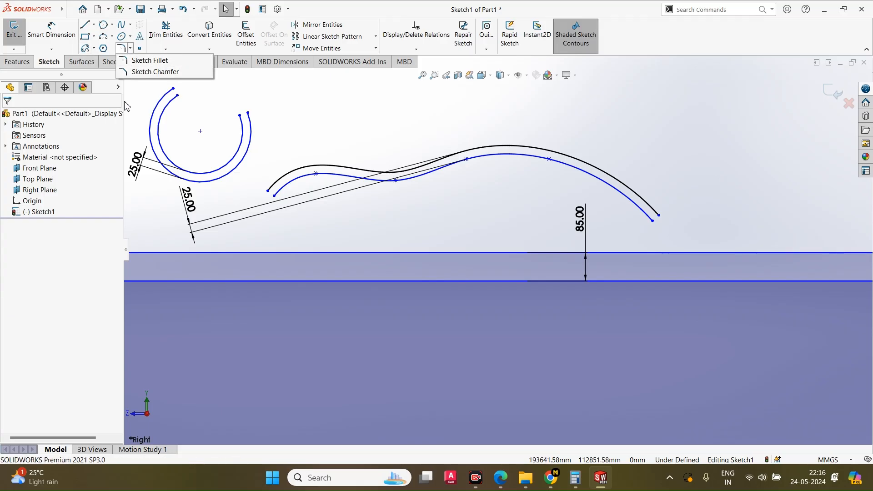
left_click(112, 25)
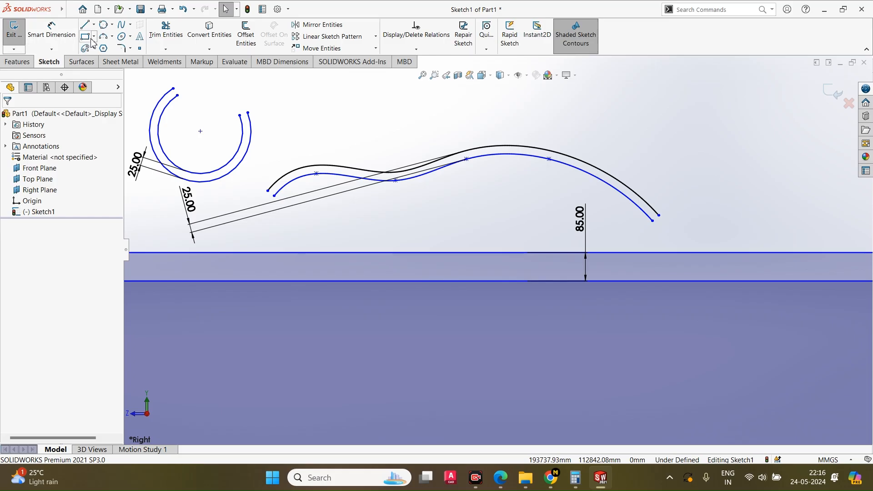
left_click(112, 36)
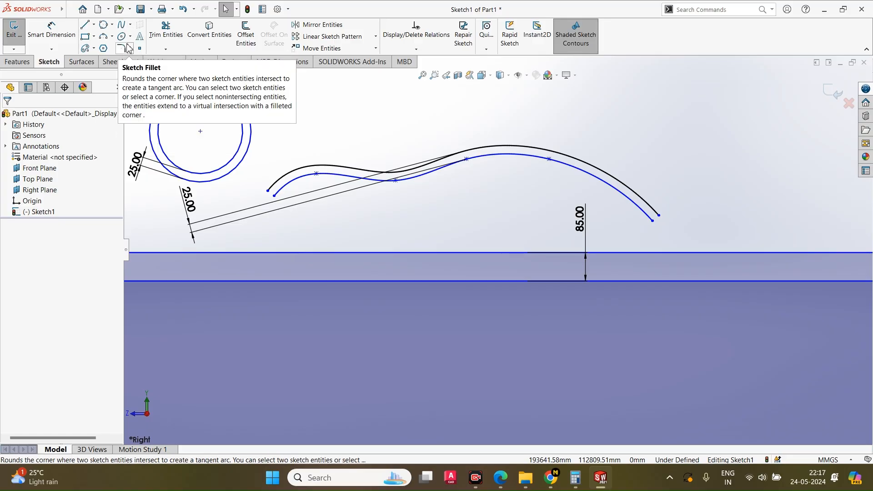
left_click(131, 36)
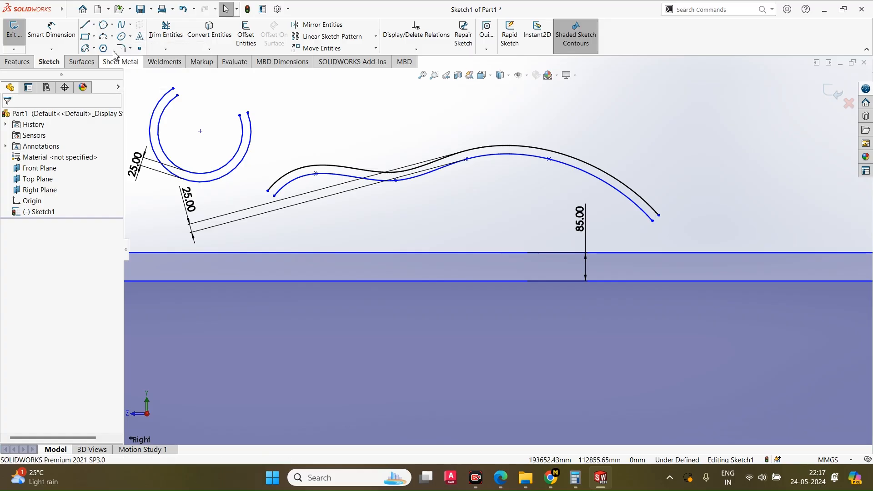
left_click(131, 48)
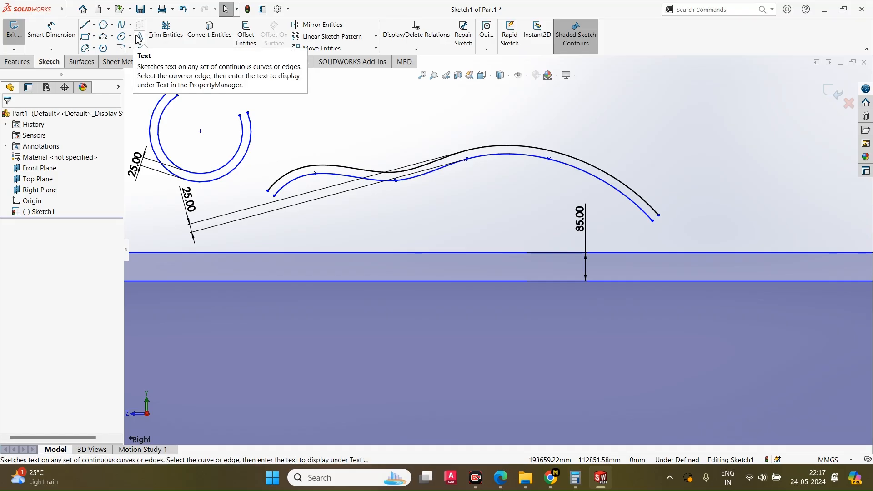
left_click(171, 49)
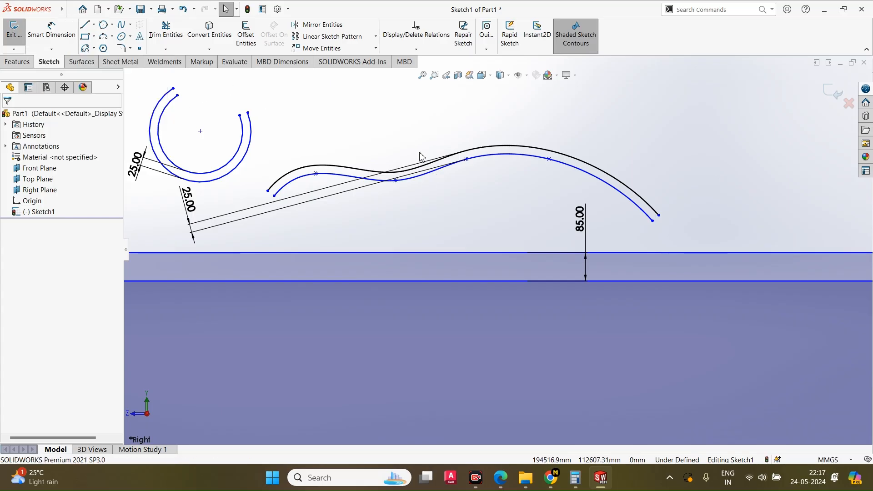
Step: Close the current part without saving its changes
left_click(864, 63)
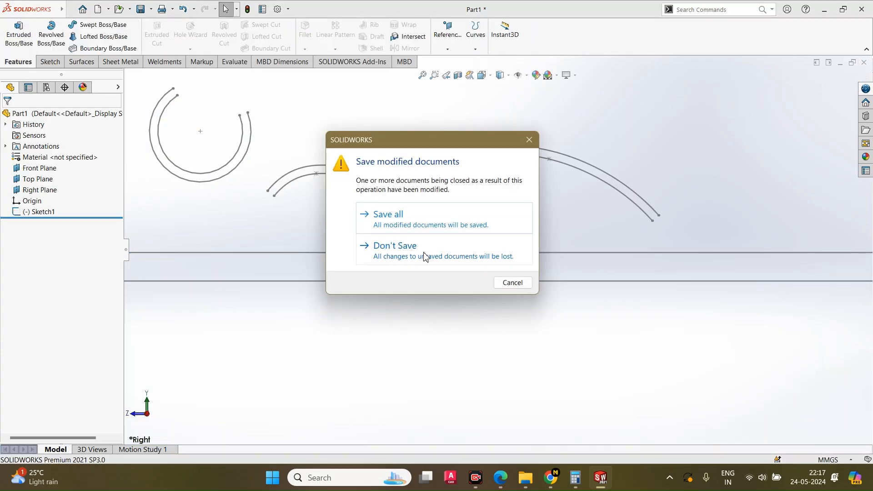
left_click(426, 255)
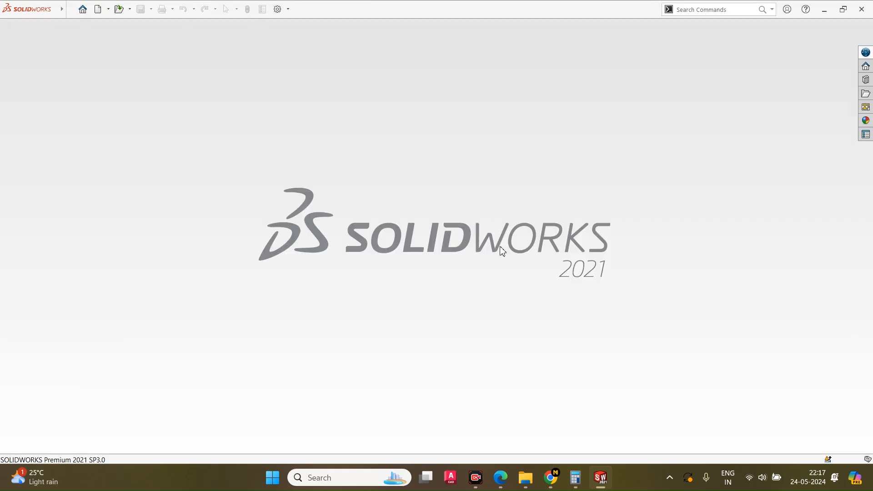
Step: Create a new part document and start a sketch on its Top Plane
left_click(98, 9)
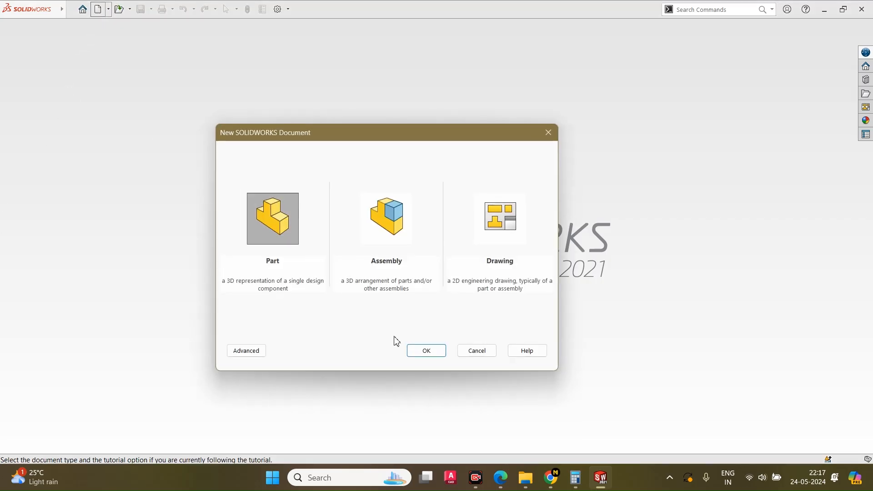
left_click(431, 350)
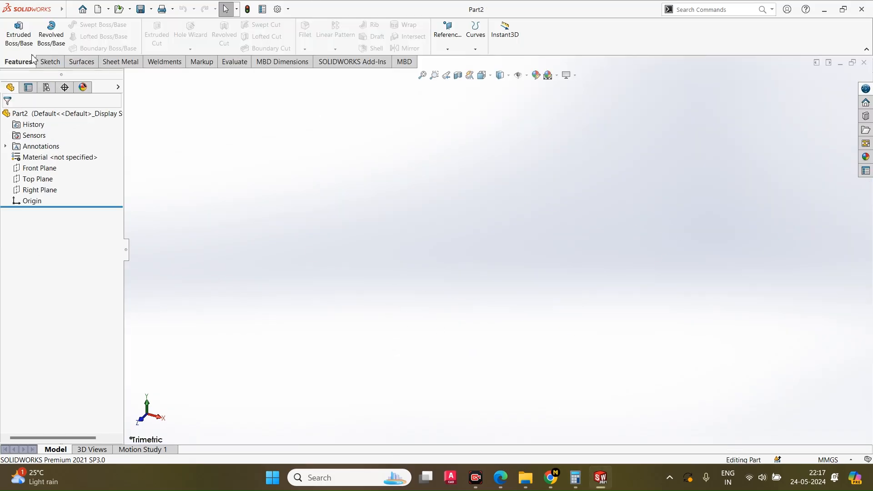
left_click(37, 179)
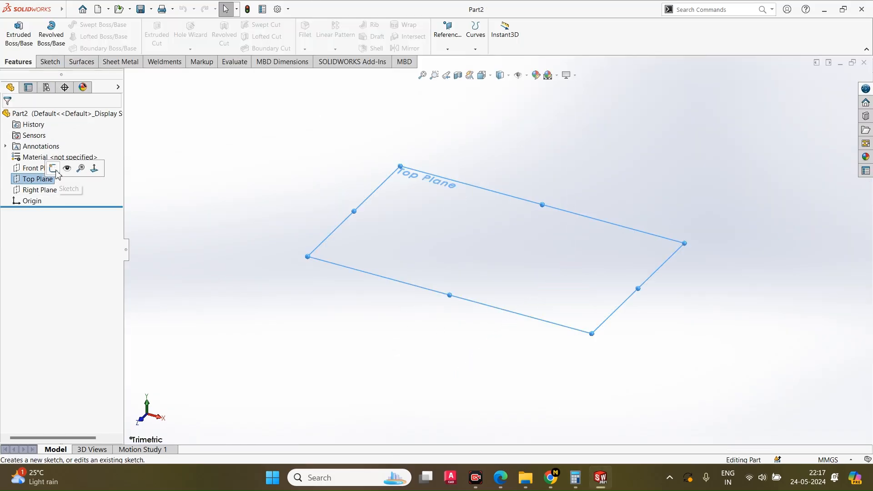
left_click(53, 170)
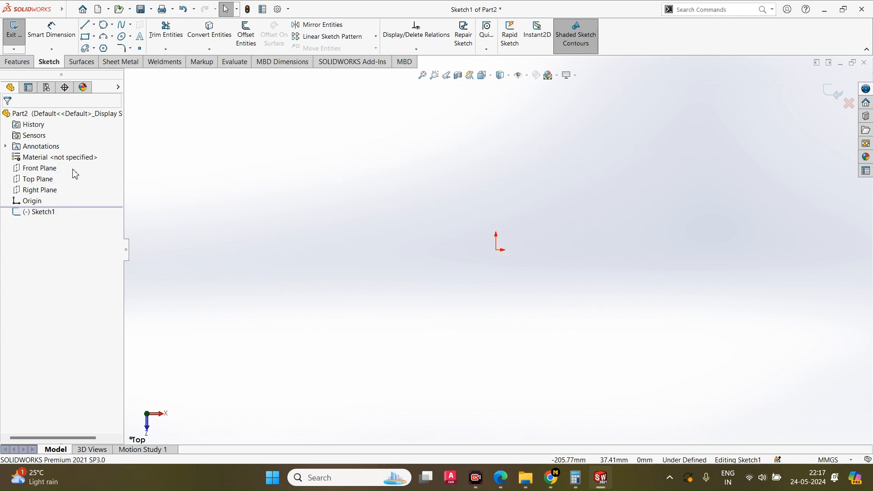
Step: Show the default reference planes around the origin, and turn the display of all planes off again
left_click_drag(75, 175, 28, 204)
right_click(52, 190)
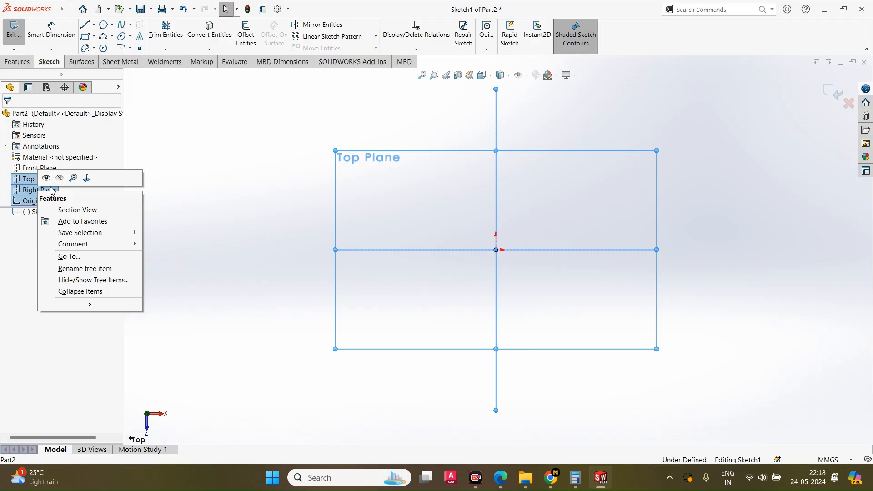
left_click(50, 187)
right_click(50, 182)
left_click(57, 169)
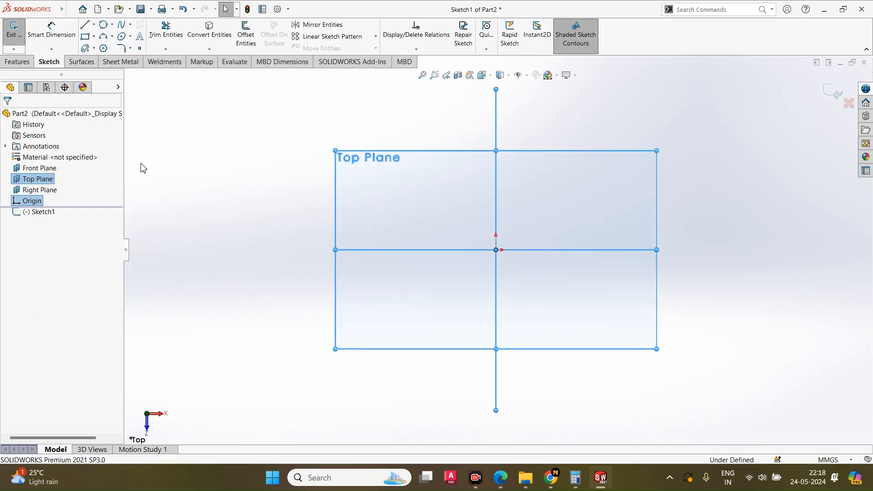
left_click(237, 148)
left_click(527, 76)
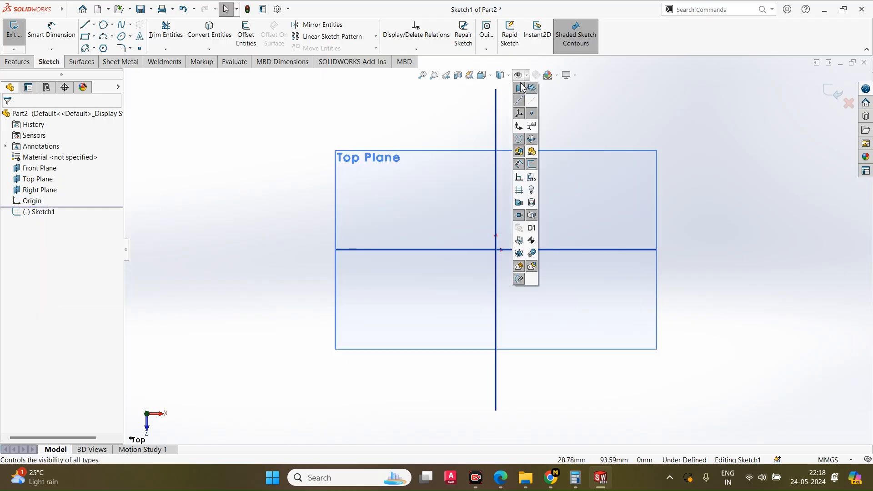
left_click(520, 88)
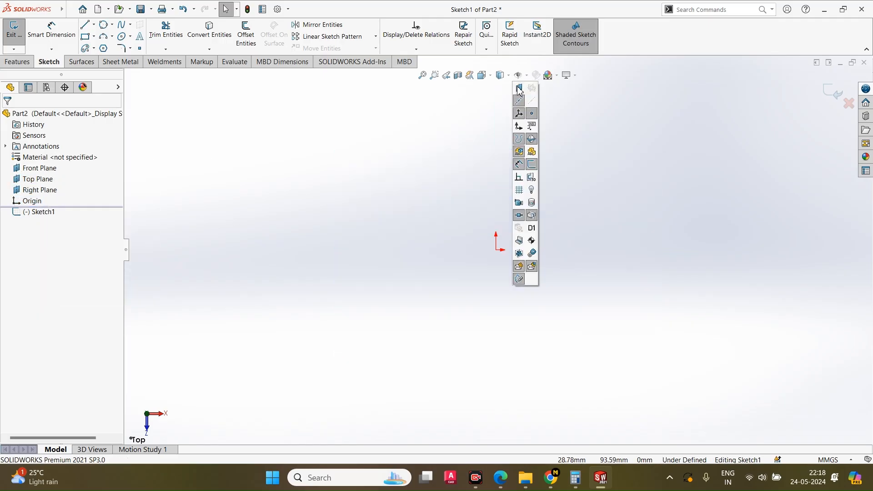
Step: Sketch three separate corner rectangles: one starting at the origin, a smaller upright one to its upper left, and a small wide one above it
left_click(86, 36)
left_click(496, 250)
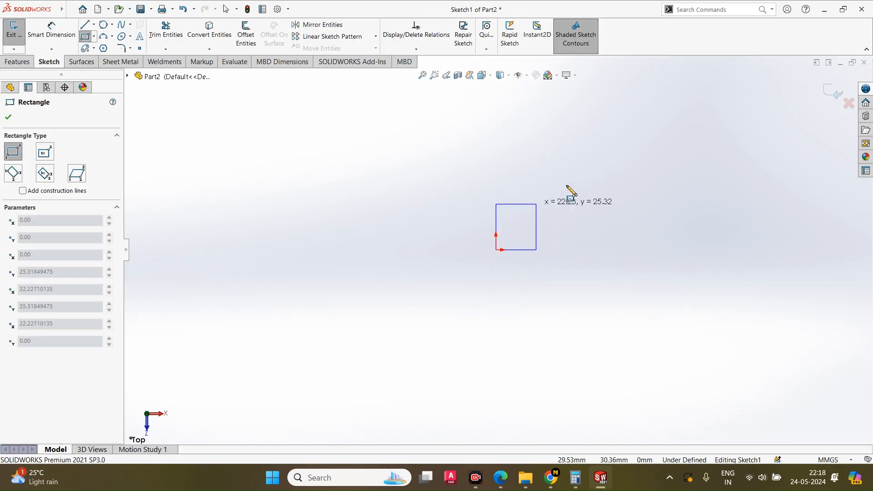
left_click(605, 166)
left_click(413, 139)
left_click(459, 201)
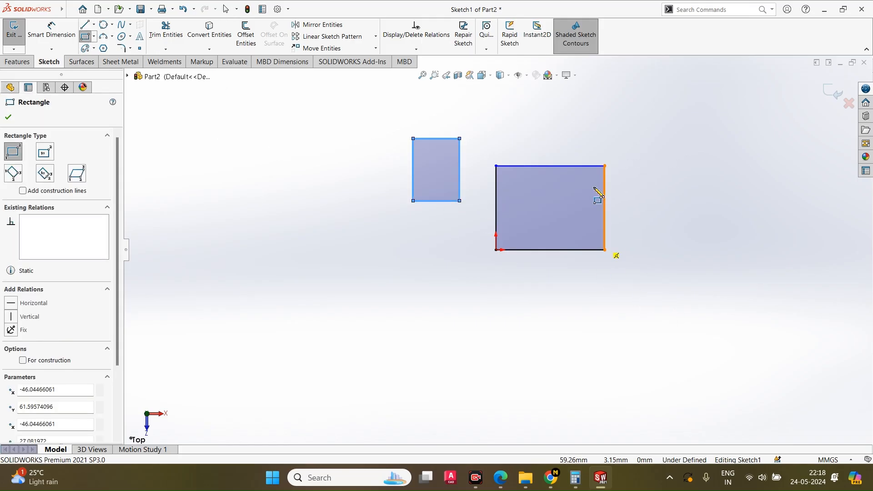
left_click(573, 99)
left_click(502, 138)
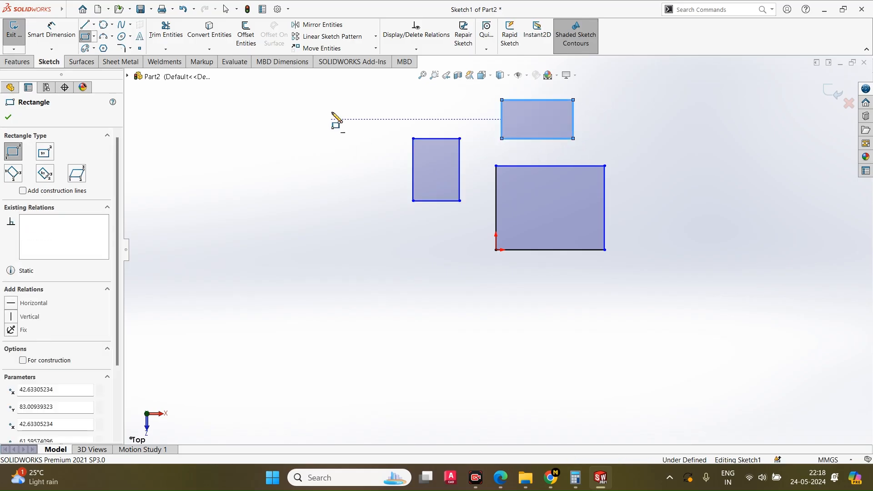
Step: Enclose the three rectangles in a large corner rectangle about 124 mm tall and exit the sketch
left_click(382, 86)
left_click(667, 309)
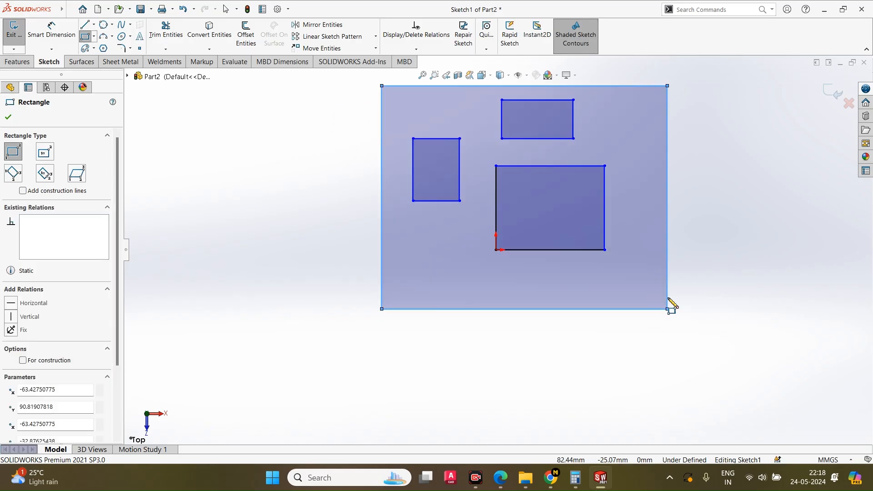
left_click(832, 92)
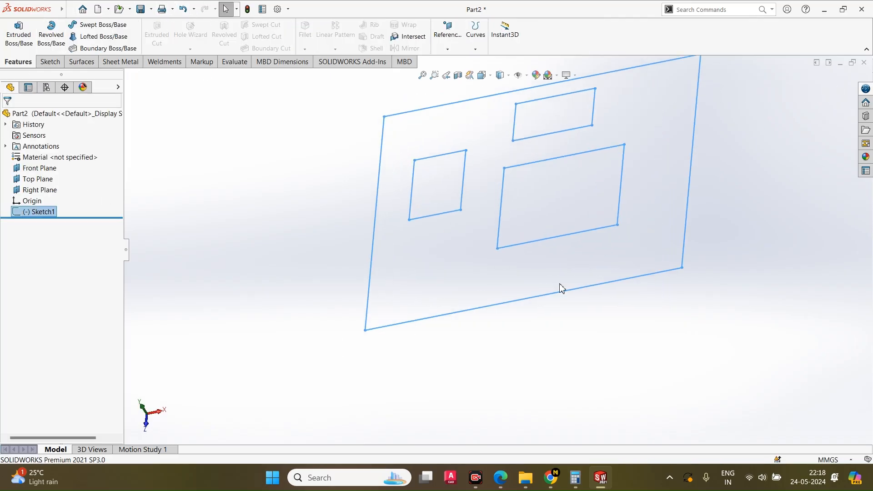
Step: Inspect the finished rectangles in a tilted 3D view and reopen their sketch for editing
left_click(666, 341)
mouse_move(730, 303)
middle_mouse_down()
mouse_move(763, 199)
mouse_move(727, 214)
middle_mouse_up()
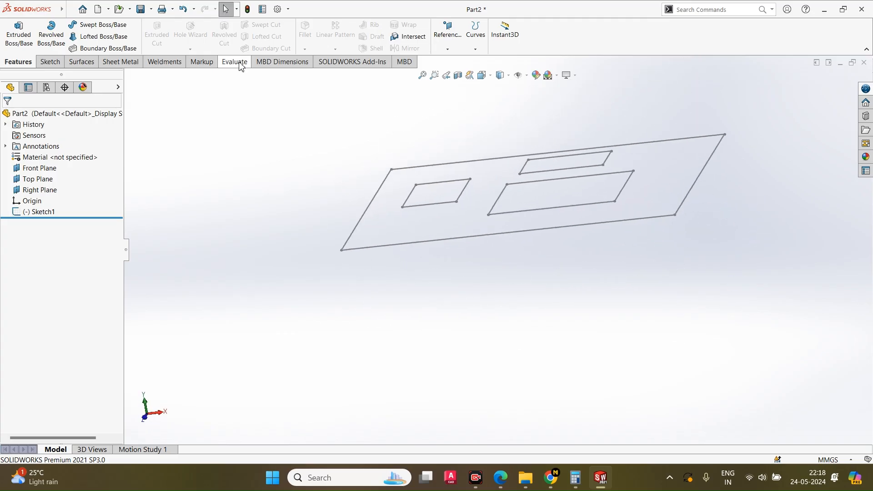
left_click(575, 156)
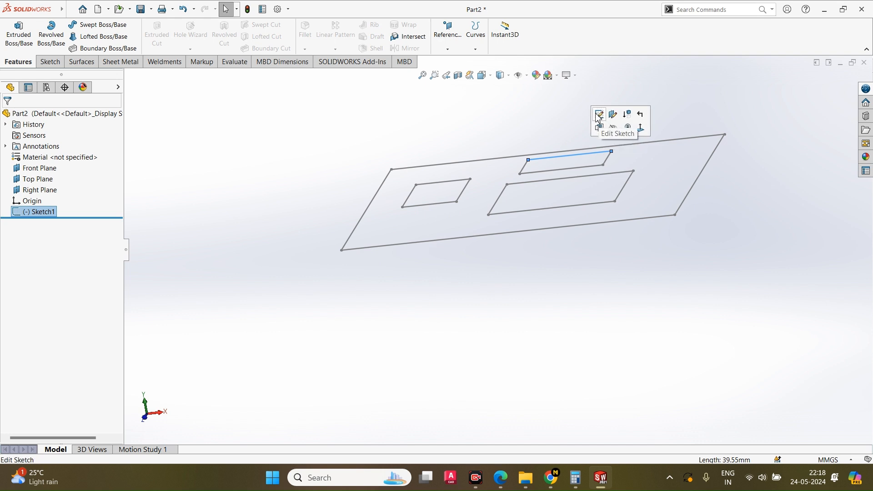
left_click(598, 115)
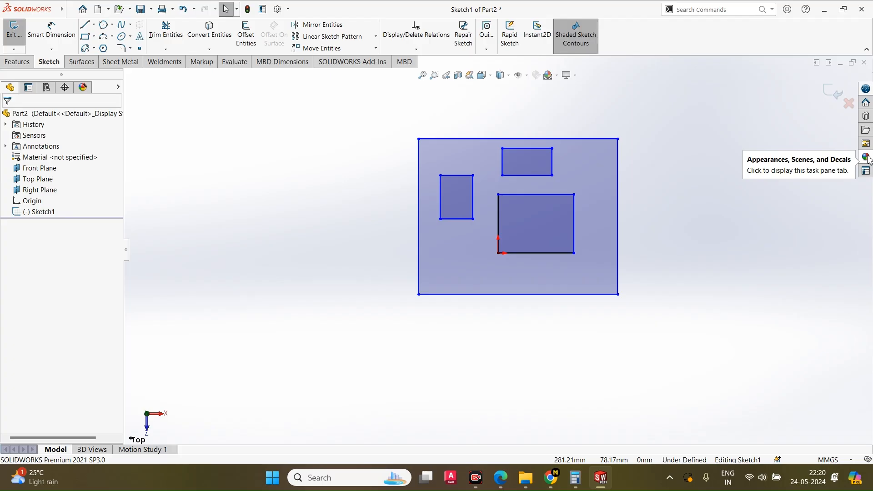
mouse_move(2, 5)
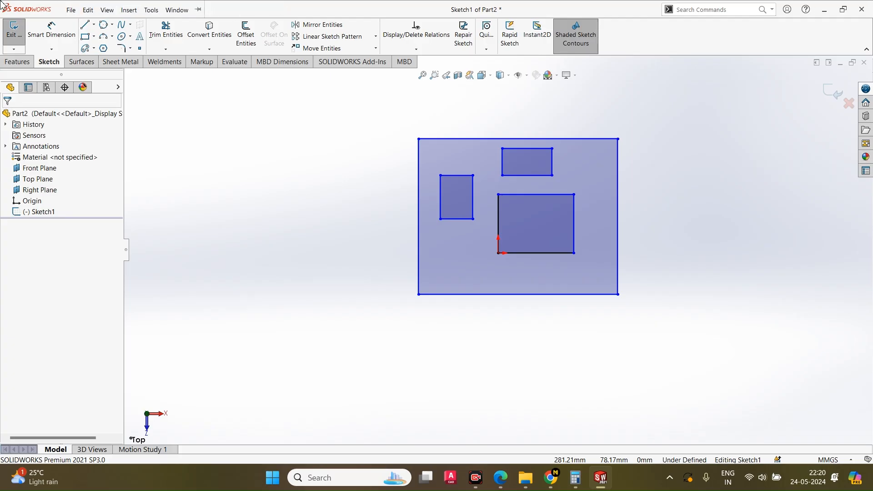